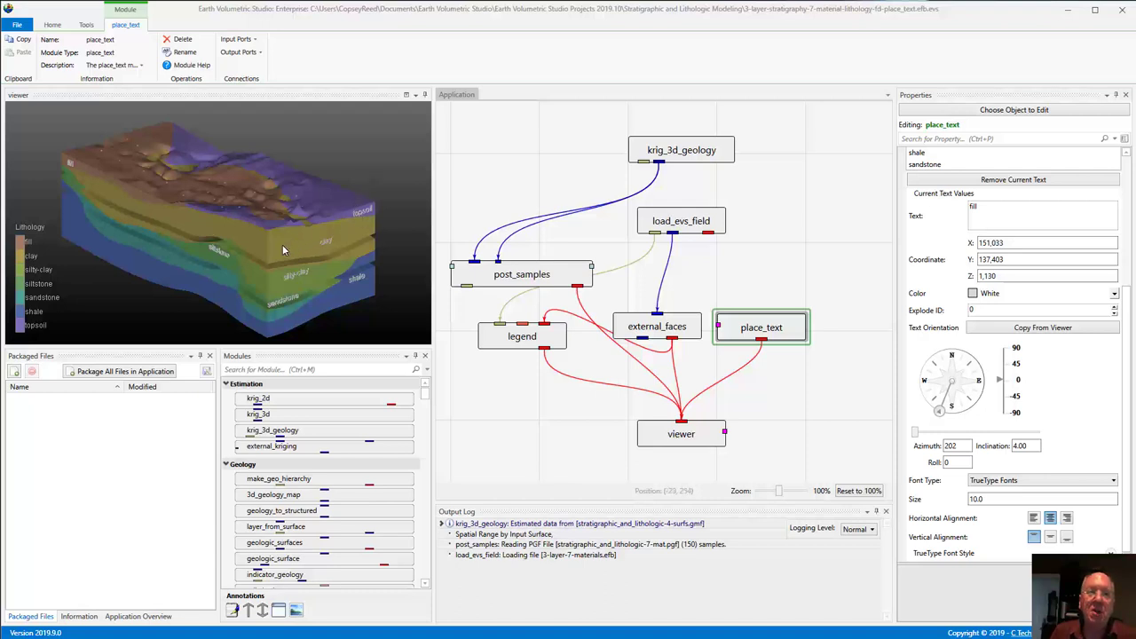
Examine the lithology labels on the block model's faces from several angles, including from directly above
mouse_move(293, 239)
left_mouse_down()
mouse_move(323, 229)
mouse_move(323, 239)
mouse_move(283, 213)
mouse_move(247, 229)
mouse_move(280, 223)
mouse_move(309, 245)
left_mouse_up()
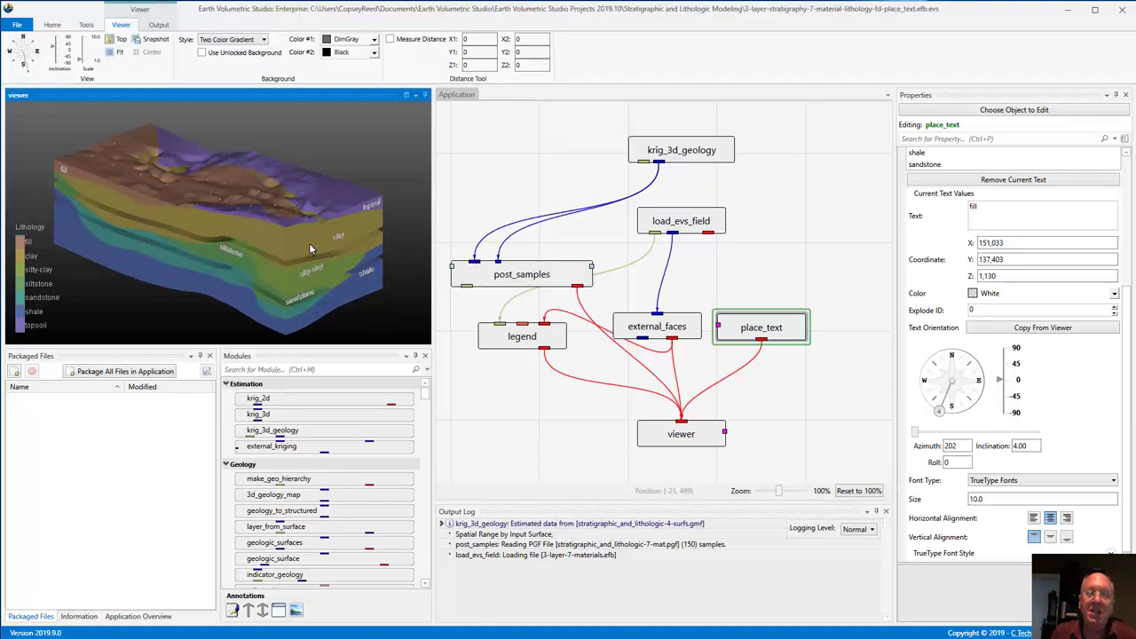
left_click_drag(308, 242, 342, 264)
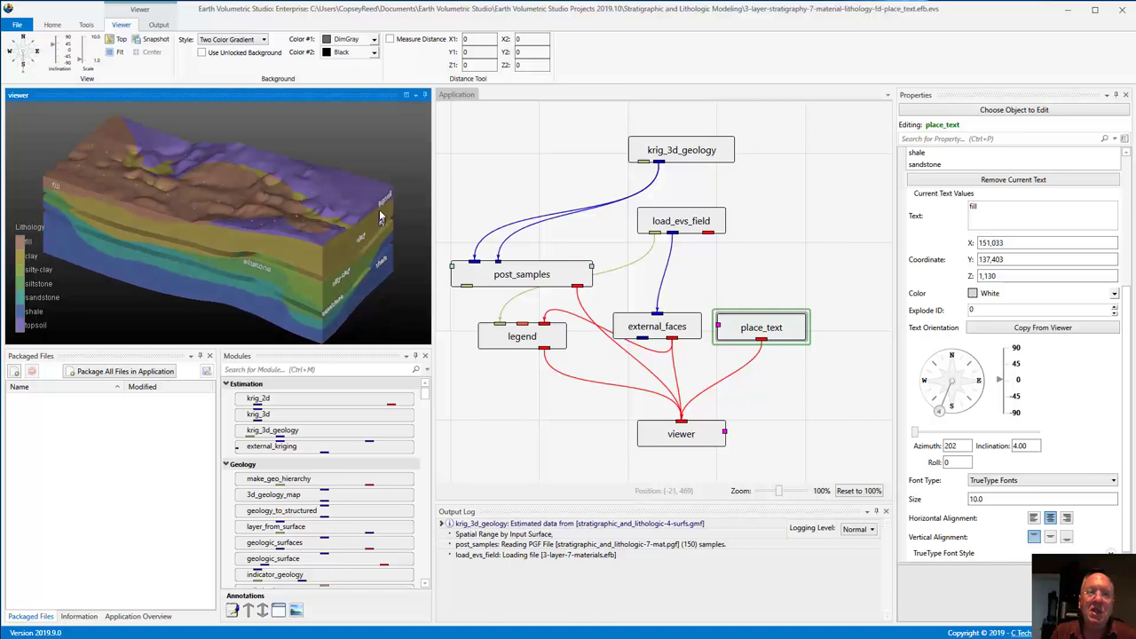
left_click_drag(258, 274, 186, 238)
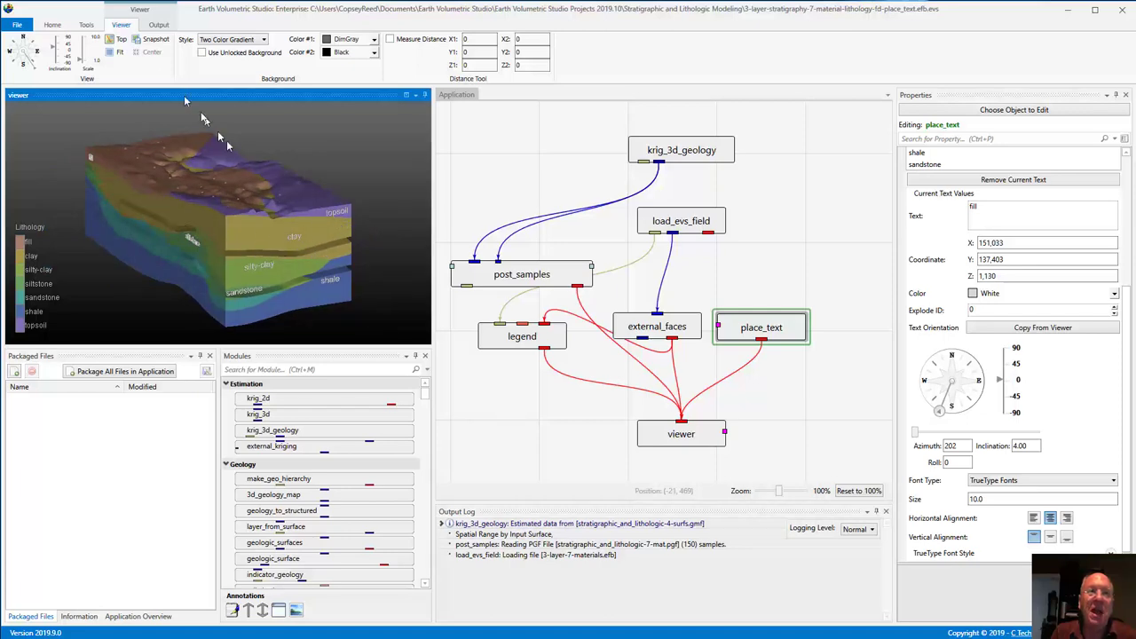
left_click(116, 39)
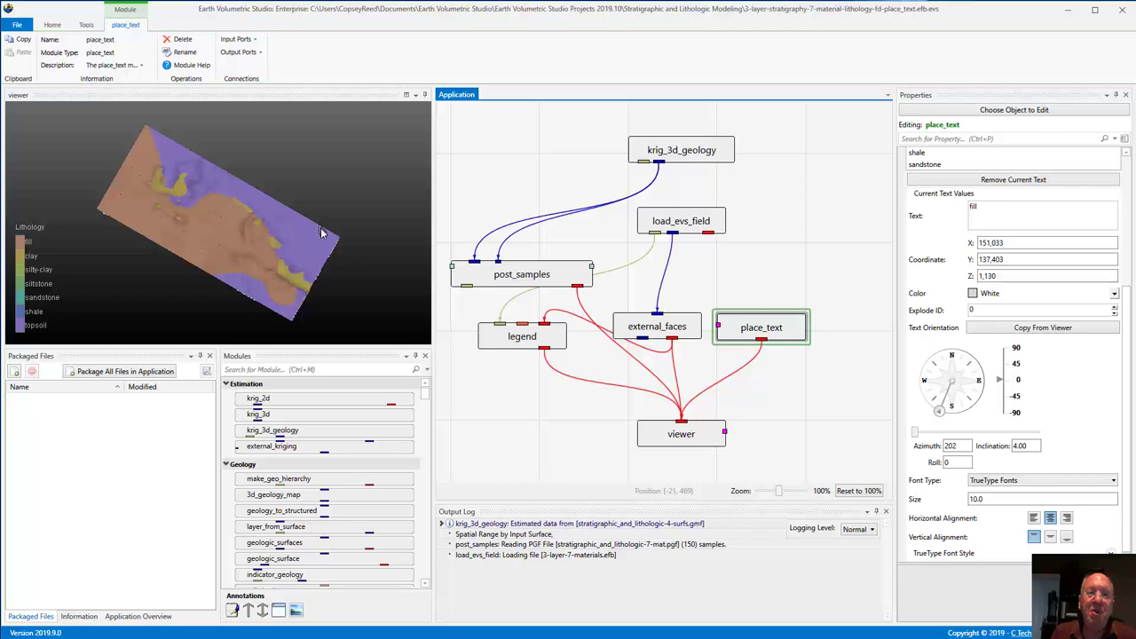
left_click_drag(321, 231, 286, 219)
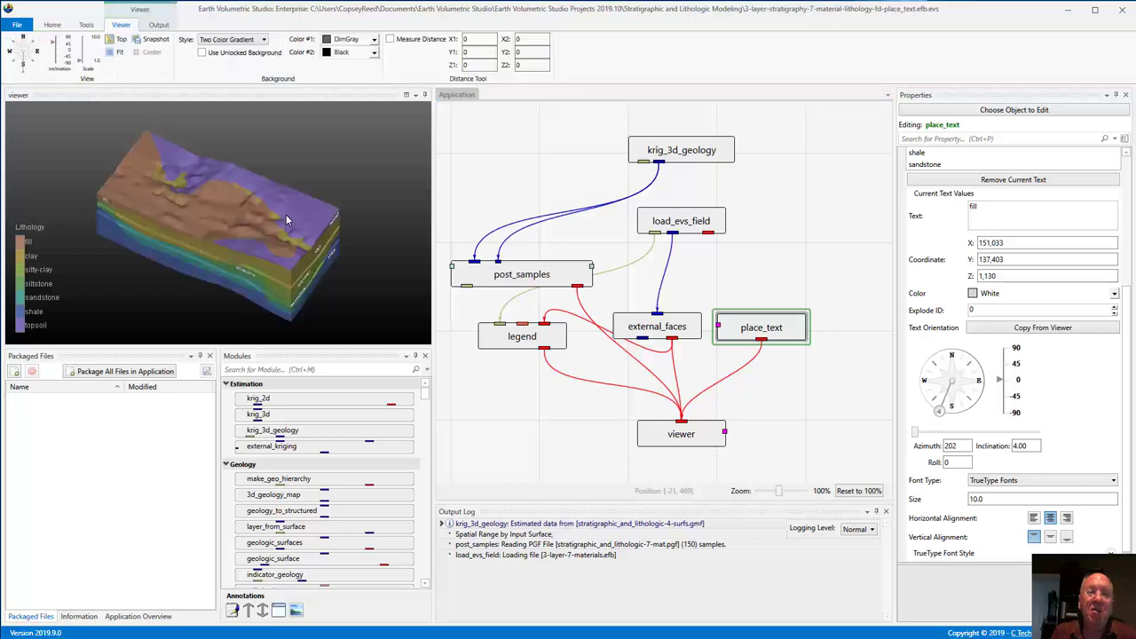
left_click_drag(285, 219, 238, 172)
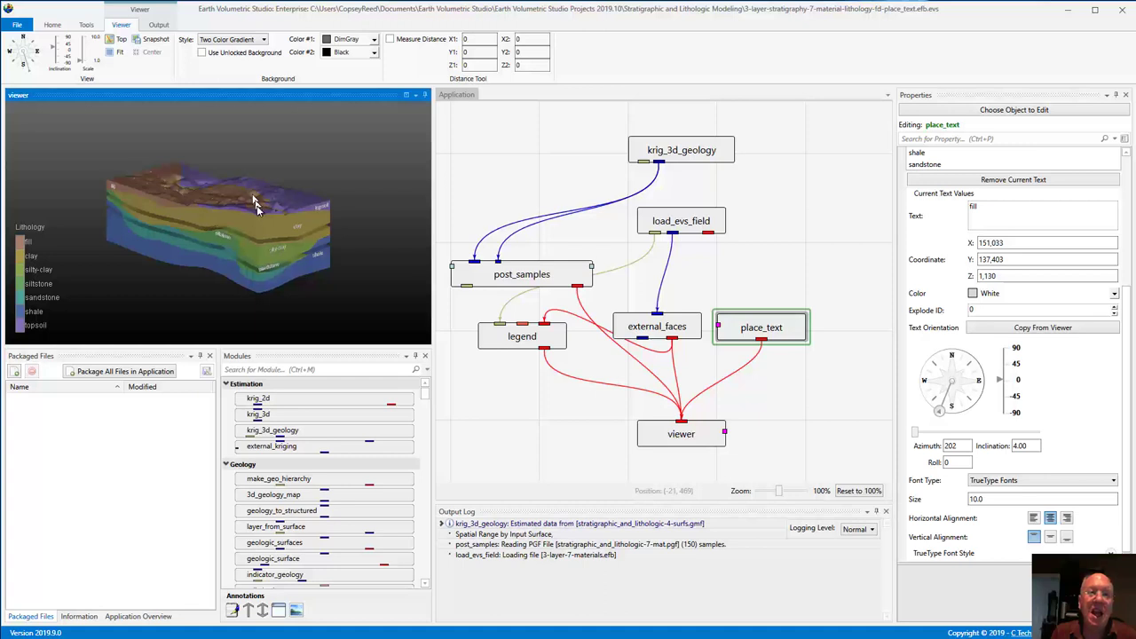
scroll(263, 205, "up", 5)
scroll(245, 195, "down", 4)
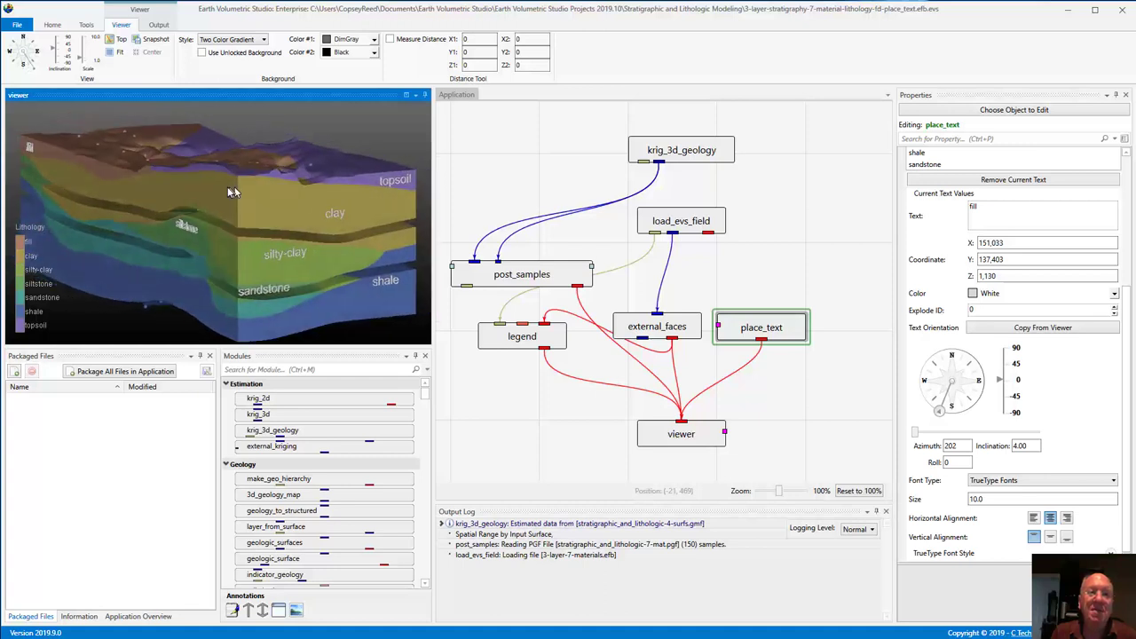
left_click_drag(337, 222, 310, 225)
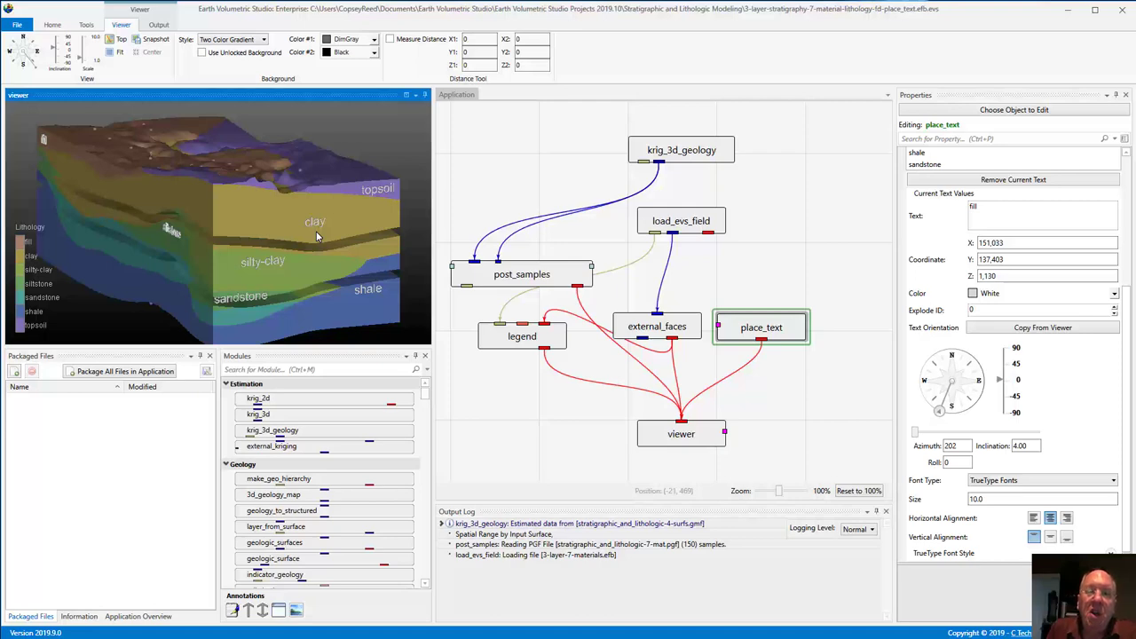
left_click_drag(330, 260, 375, 261)
left_click_drag(139, 223, 305, 245)
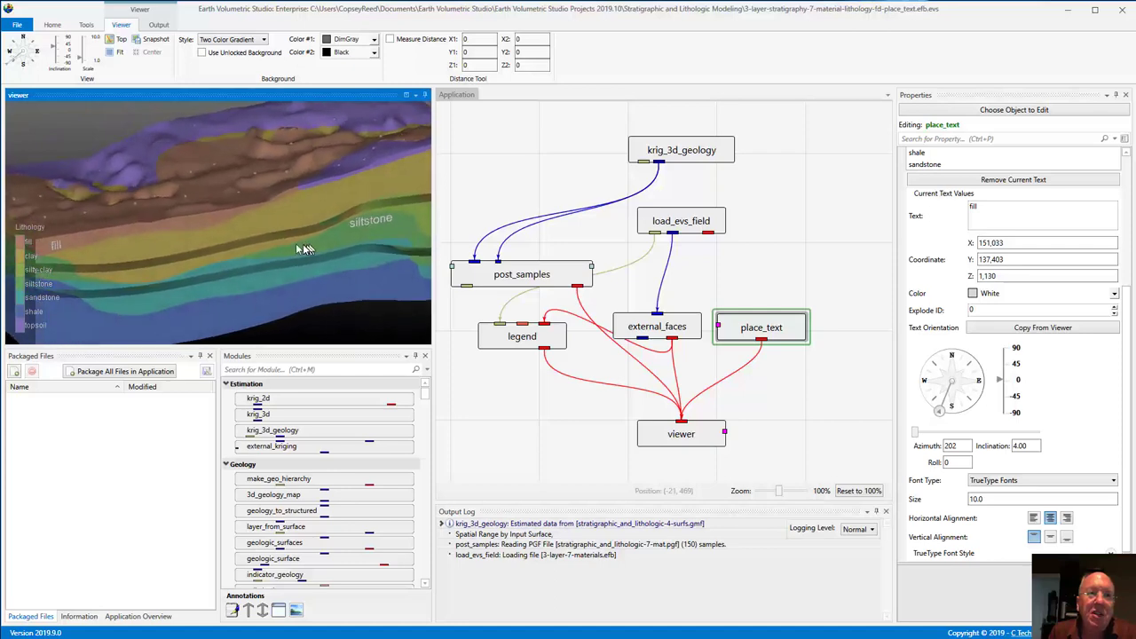
Delete the existing place_text module from the application network
left_click(754, 327)
right_click(743, 329)
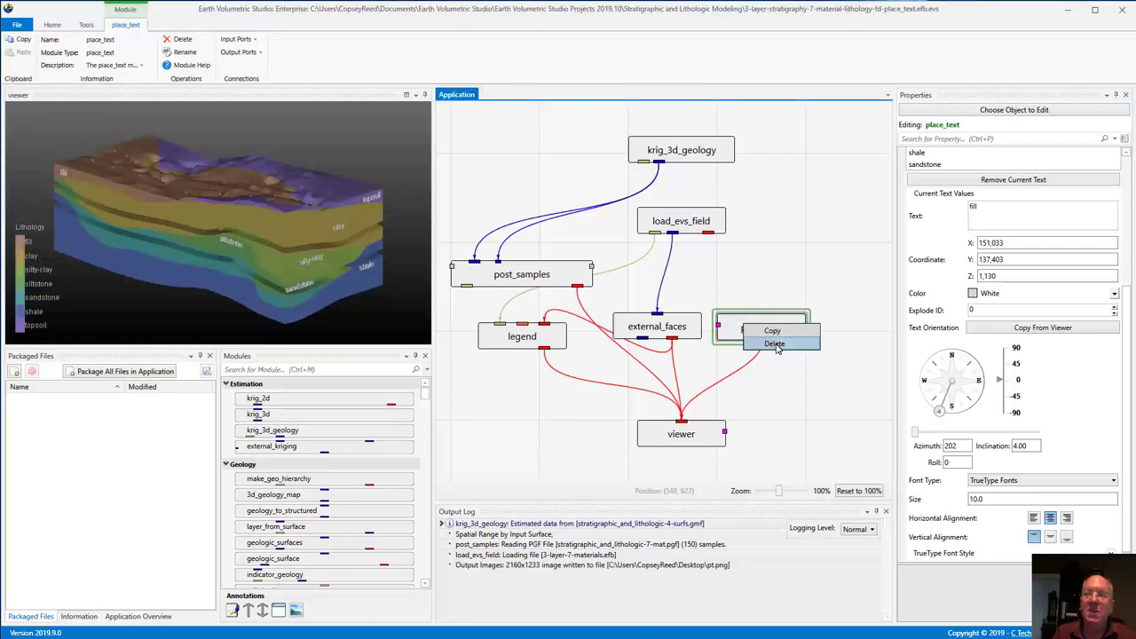
left_click(774, 343)
left_click(548, 350)
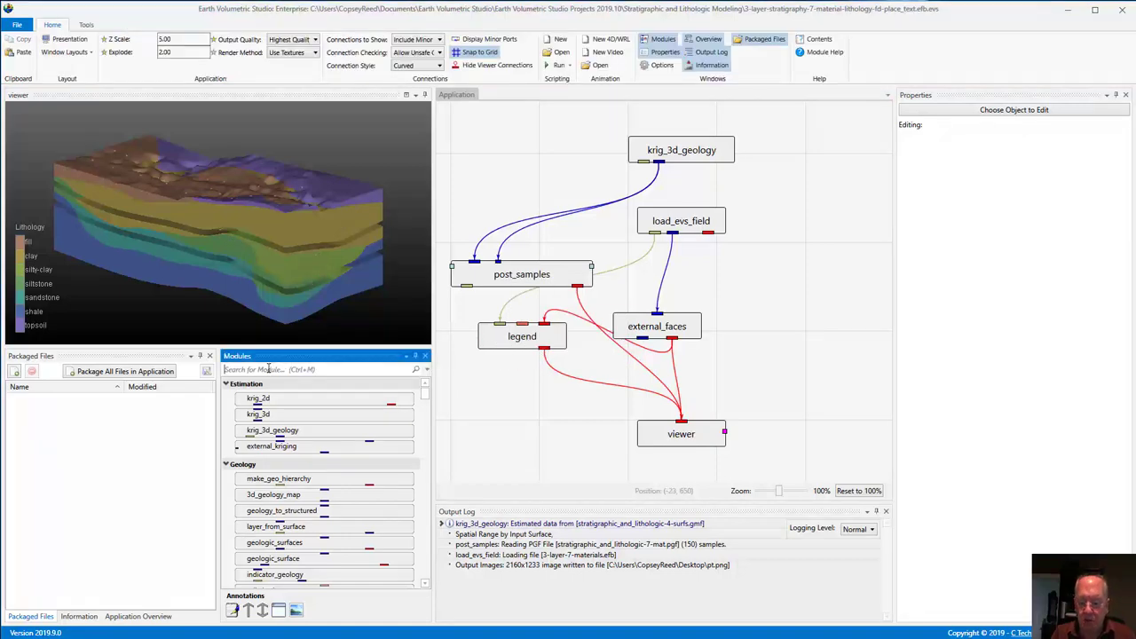
Add a new place_text module connected to the viewer, and link its view port to the viewer's view port
left_click(268, 369)
type("p")
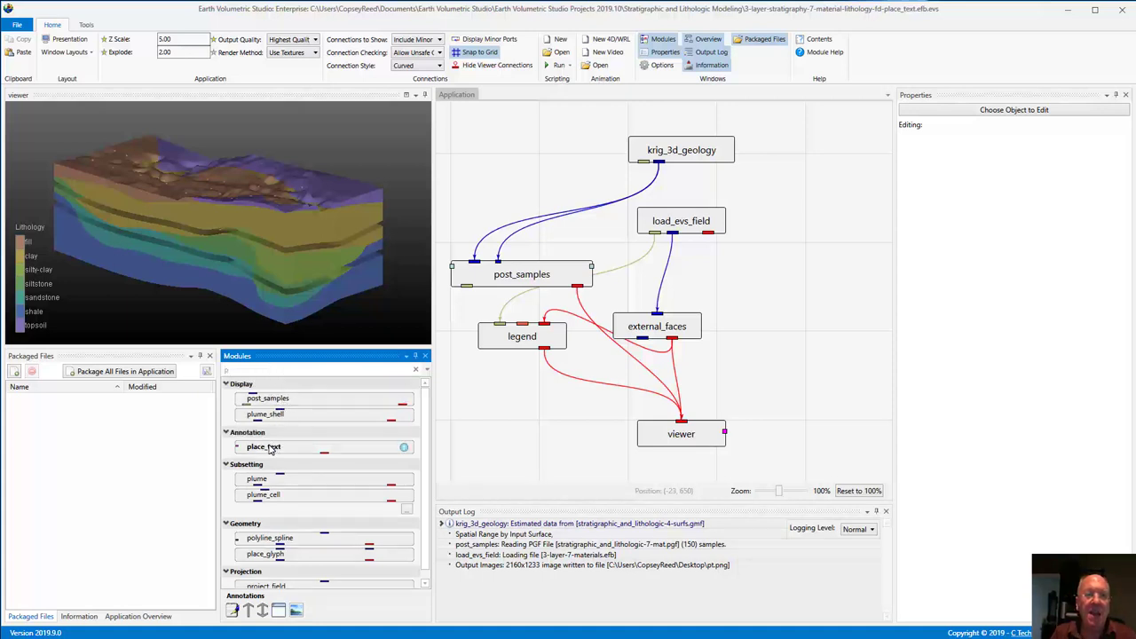
left_click_drag(270, 450, 687, 417)
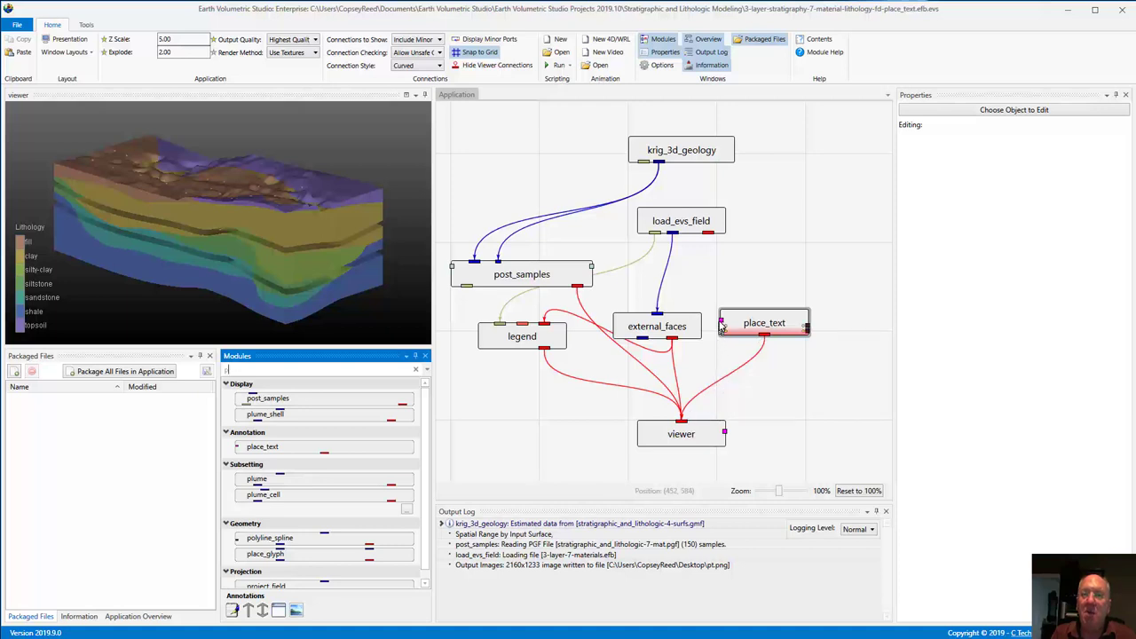
mouse_move(721, 324)
left_click_drag(721, 325, 732, 431)
View the model from directly above and open the krig_3d_geology properties to check the grid rotation
left_click(254, 154)
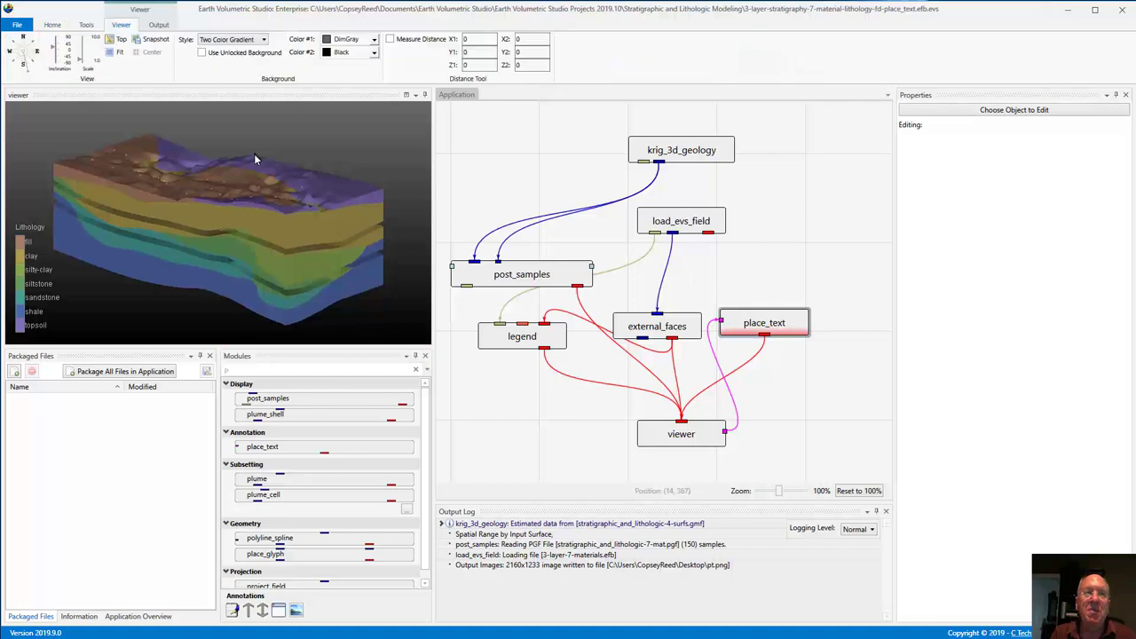
left_click(114, 39)
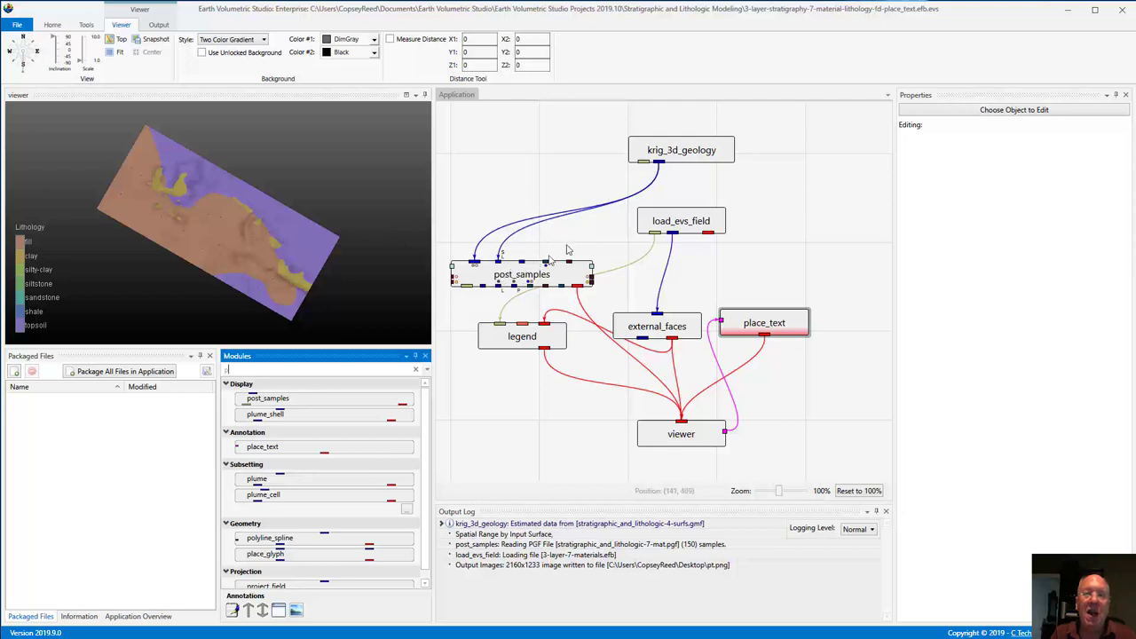
left_click(703, 148)
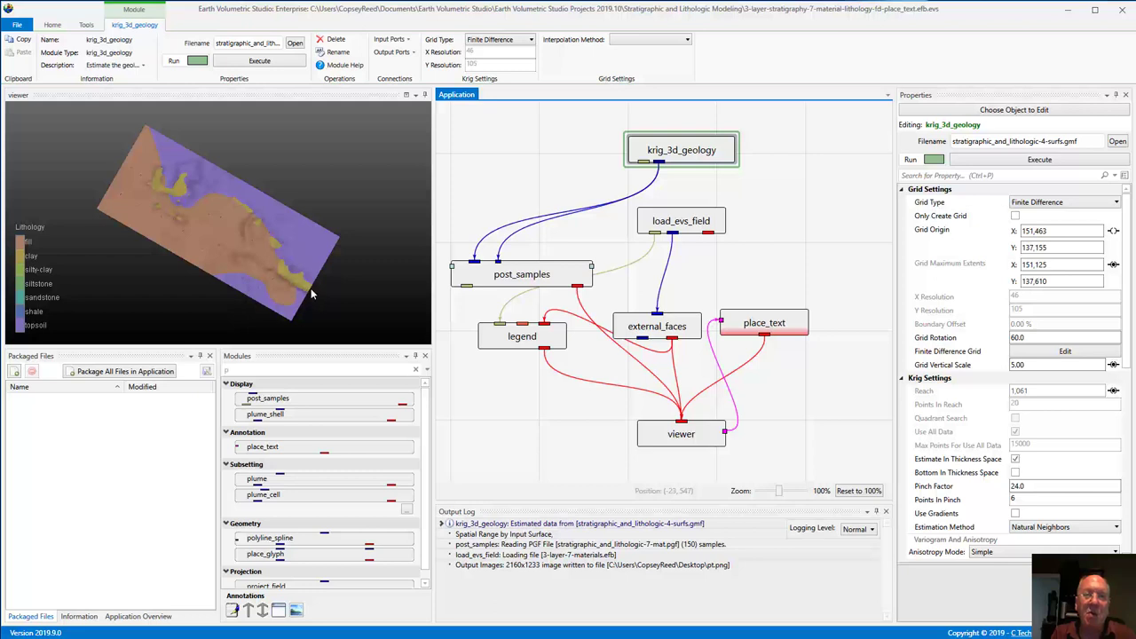
Orient the view square to the block's narrow end face, with azimuth 120 and inclination 0
left_click_drag(308, 292, 250, 286)
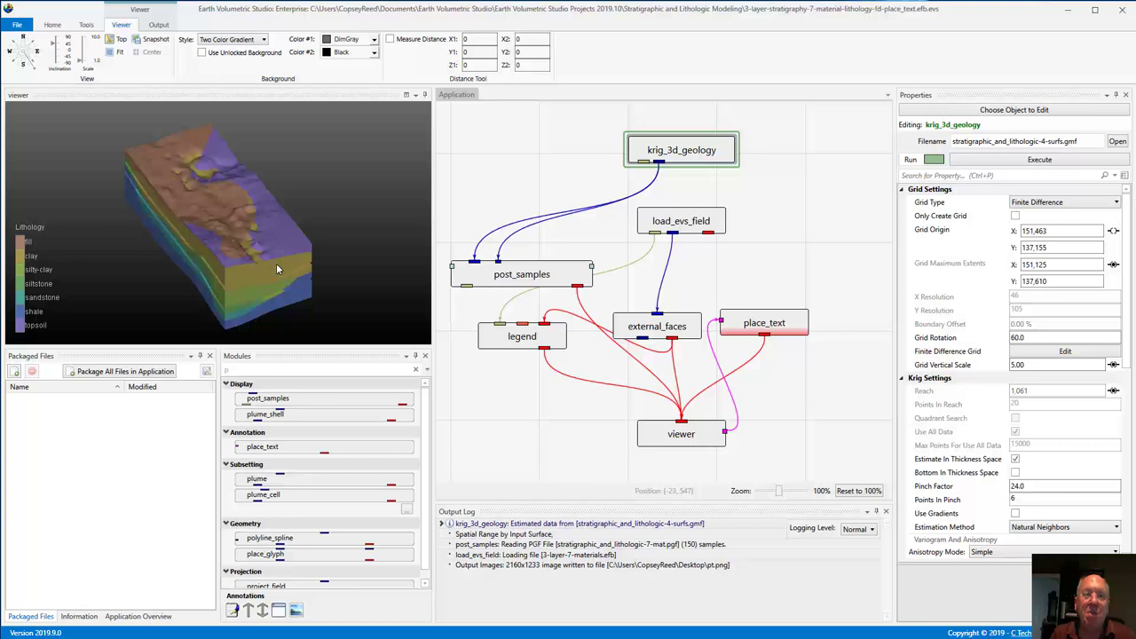
left_click_drag(275, 271, 213, 189)
scroll(227, 193, "up", 5)
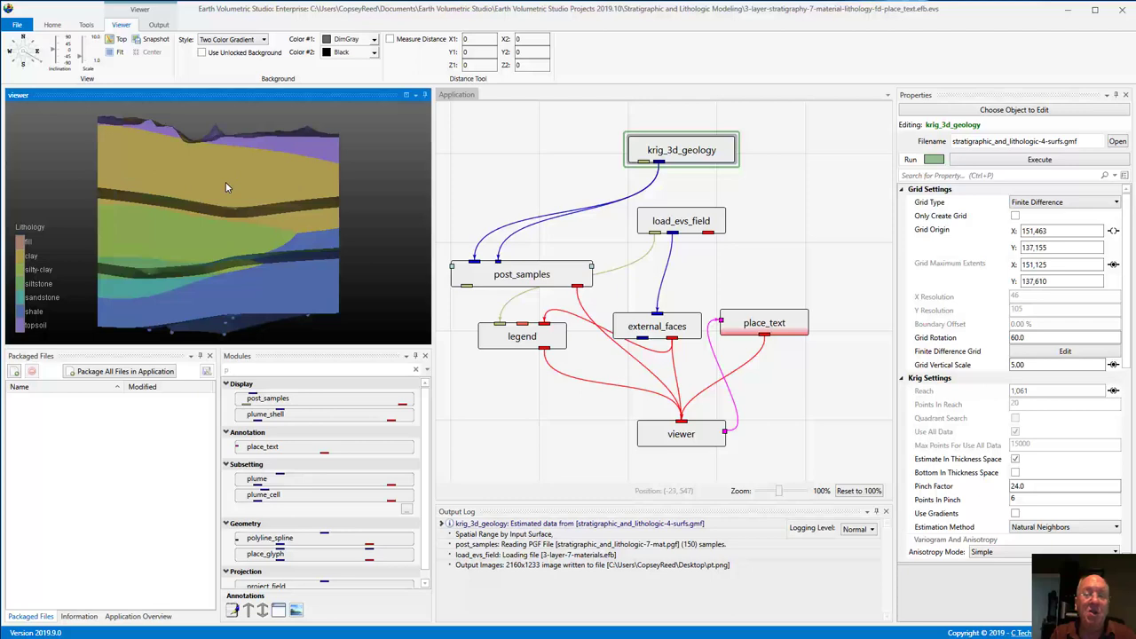
left_click(705, 429)
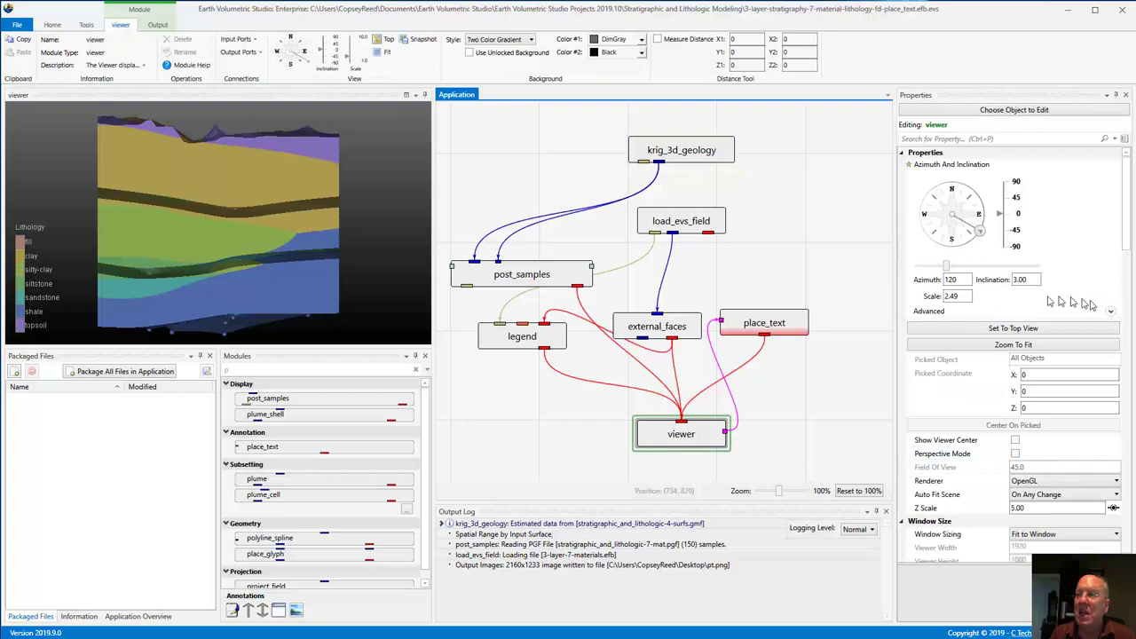
left_click(963, 282)
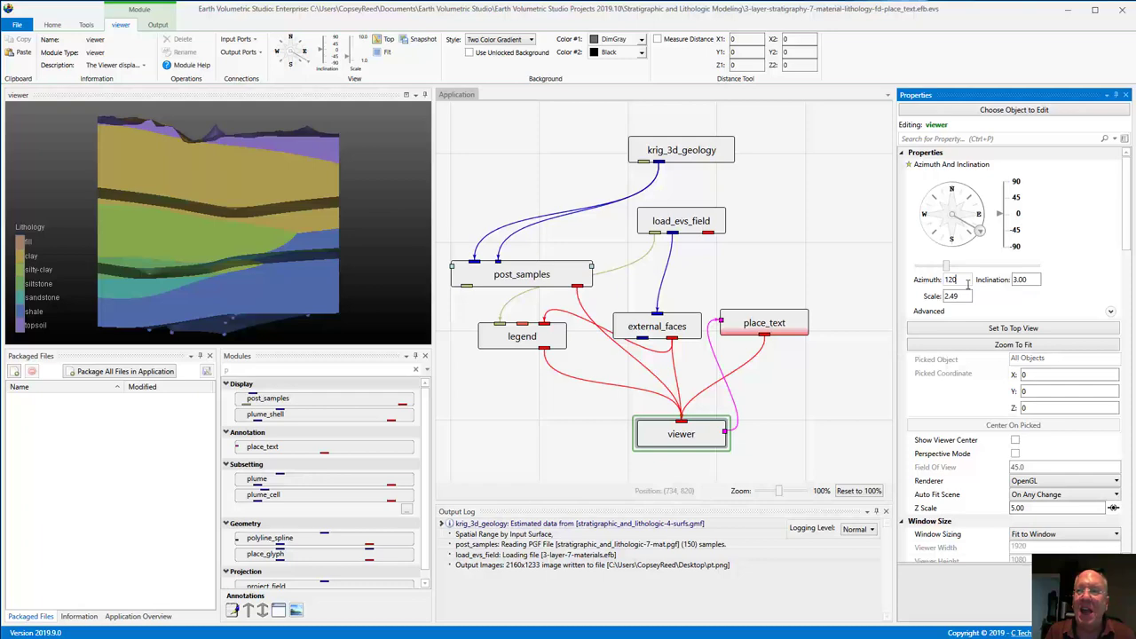
left_click(302, 228)
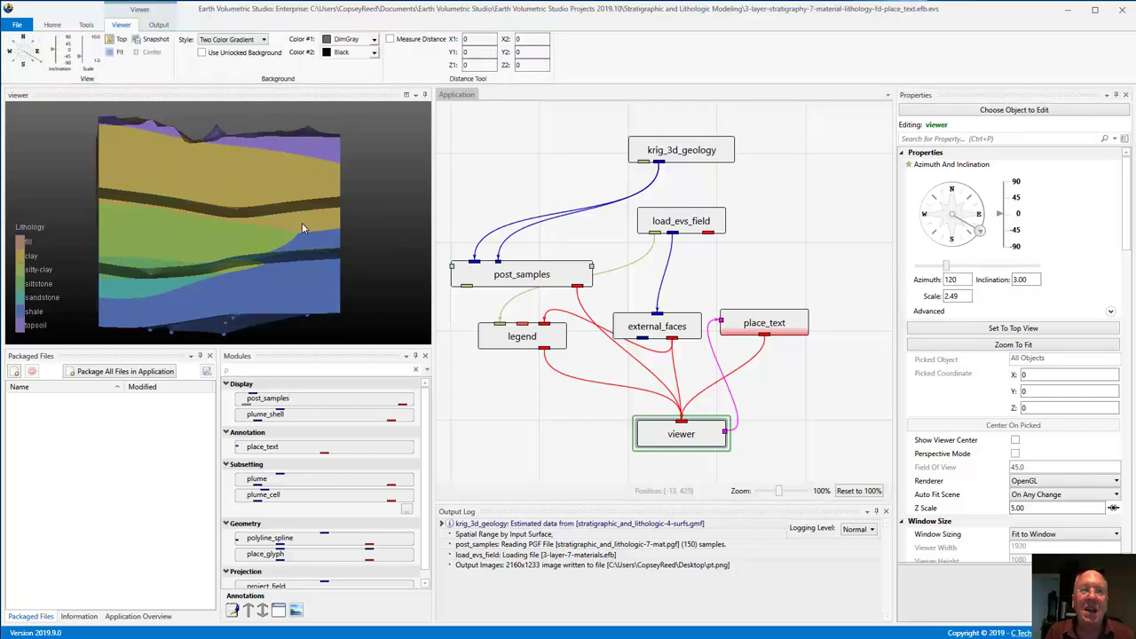
left_click(968, 277)
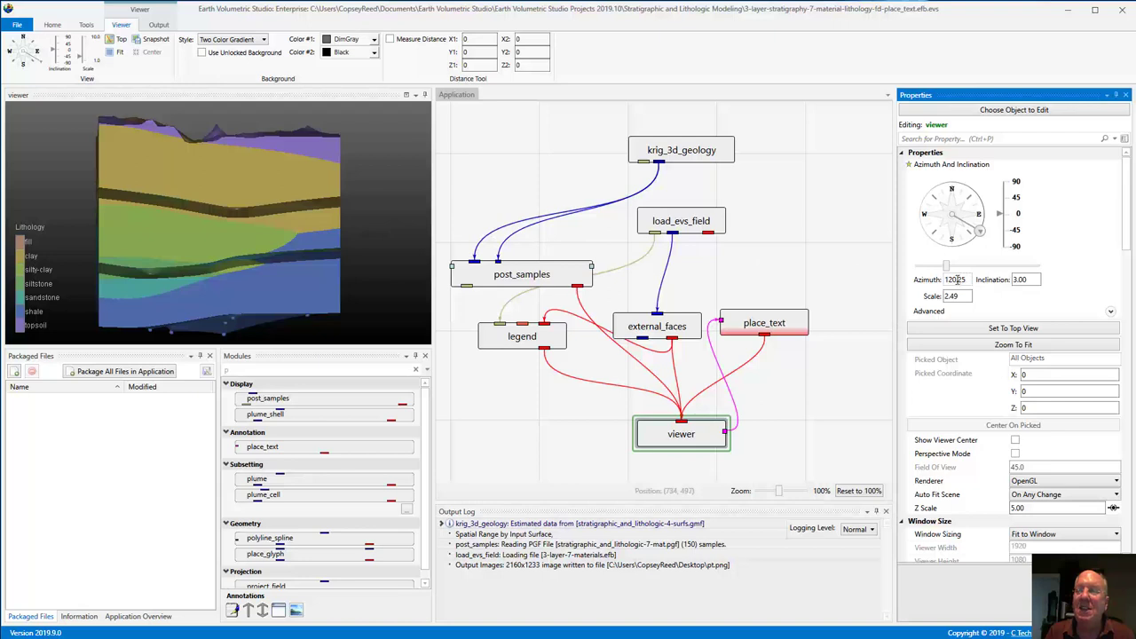
left_click_drag(957, 279, 974, 283)
key("BackSpace")
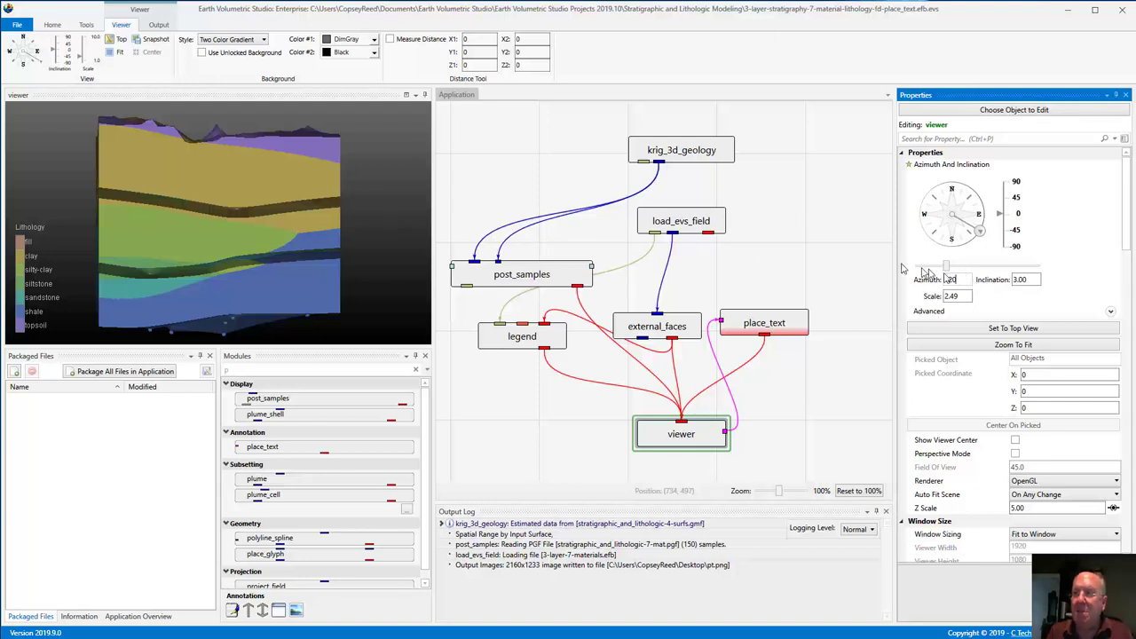
left_click(841, 260)
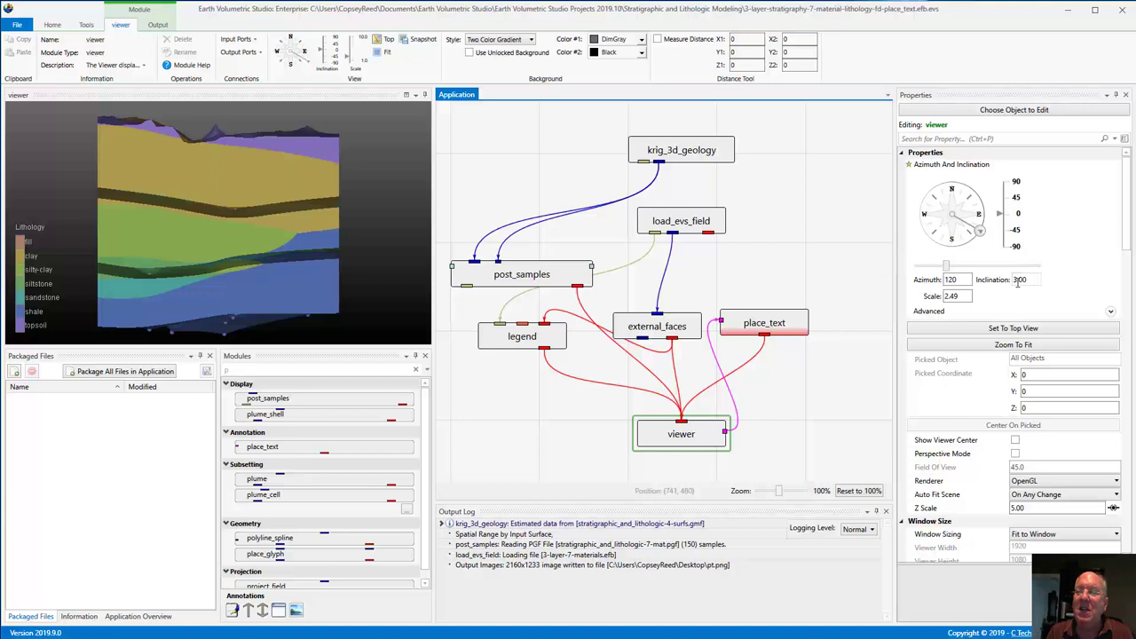
left_click(1017, 216)
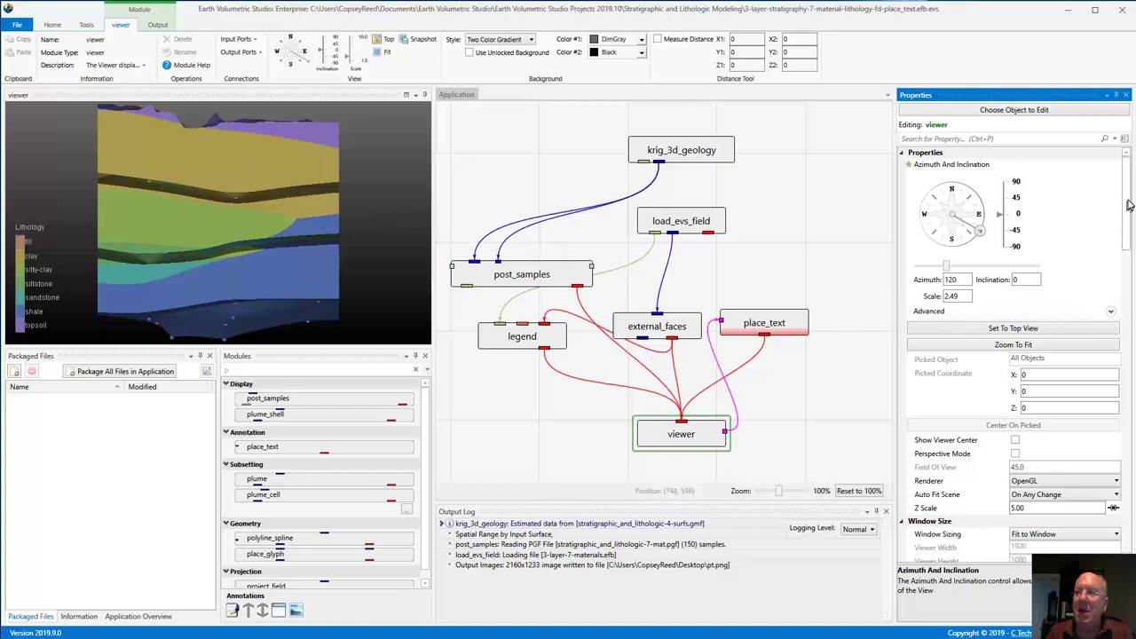
Set the probe action of the place_text module to Add Text
left_click_drag(1129, 202, 1125, 248)
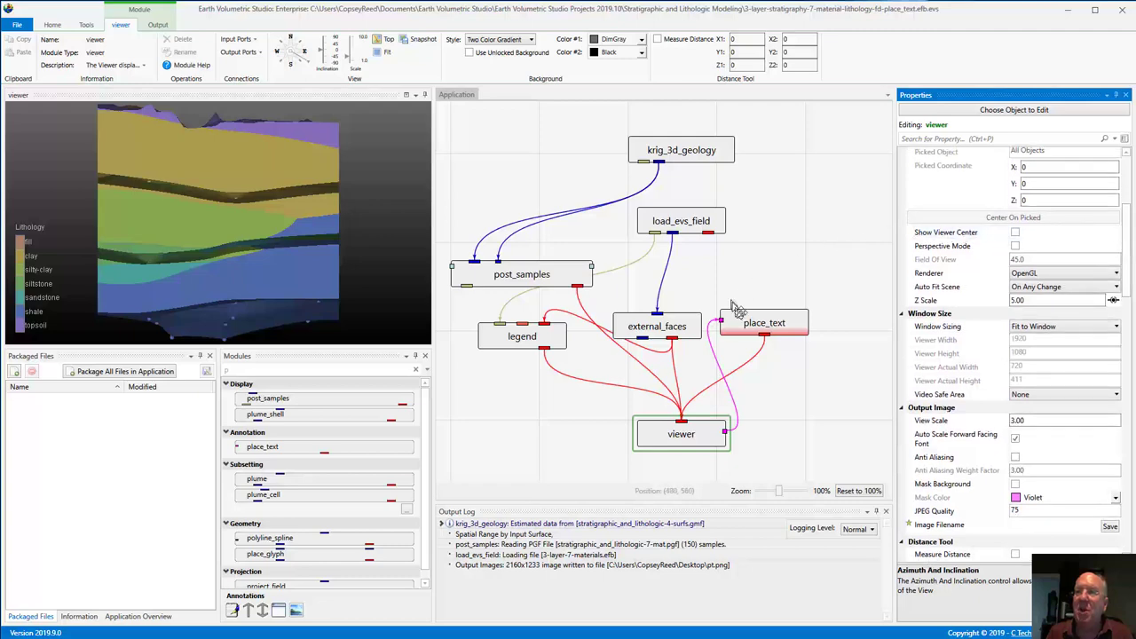
left_click(759, 325)
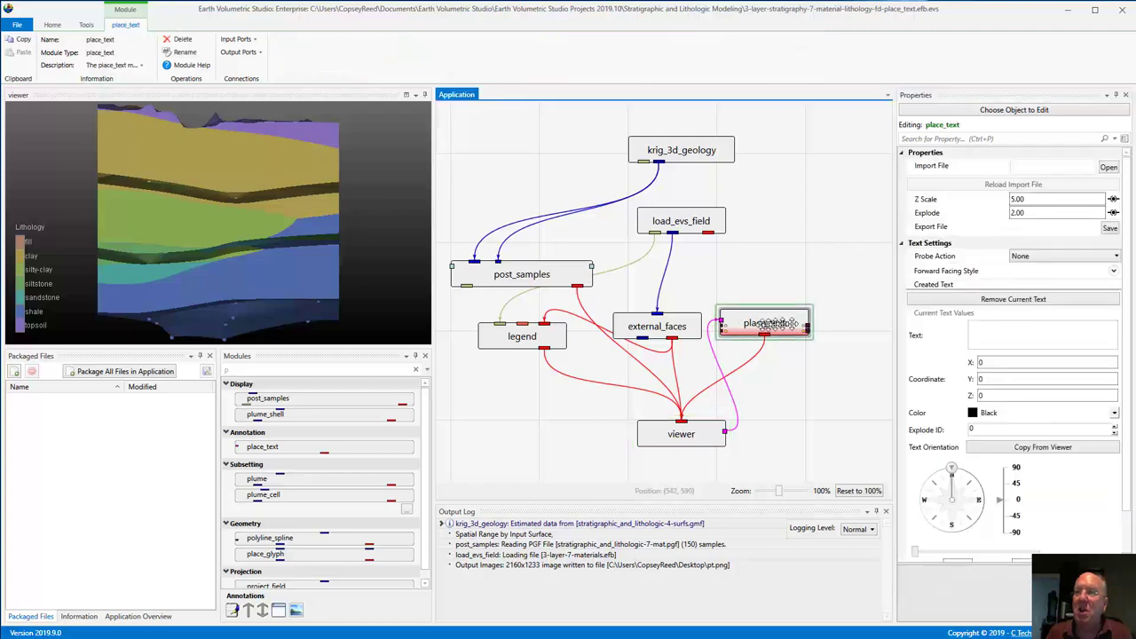
left_click(1025, 259)
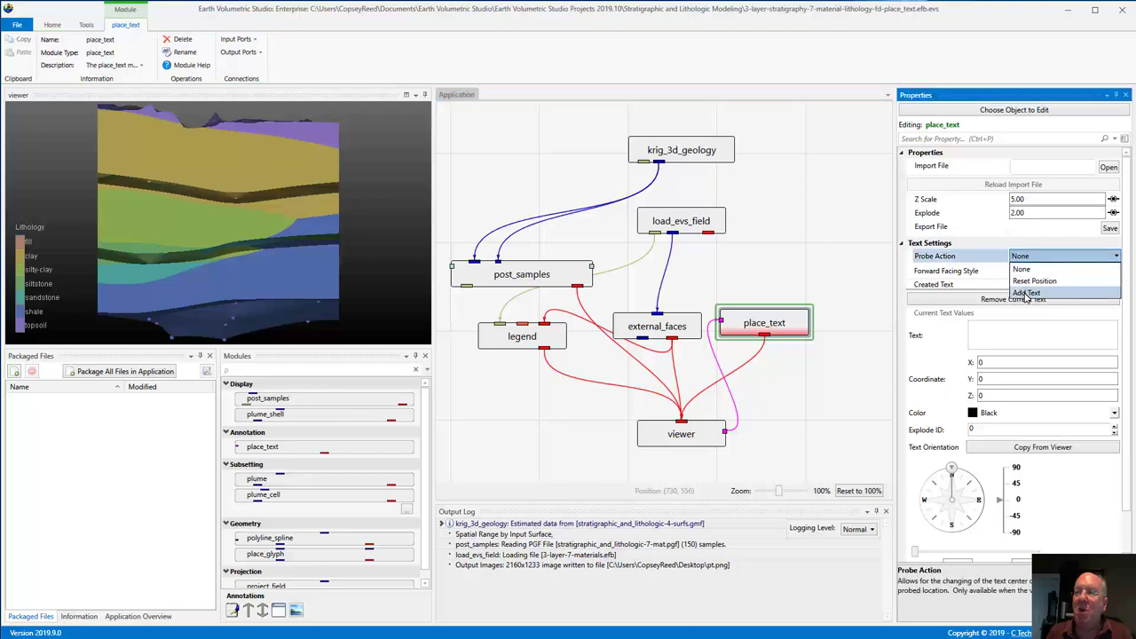
left_click(1027, 292)
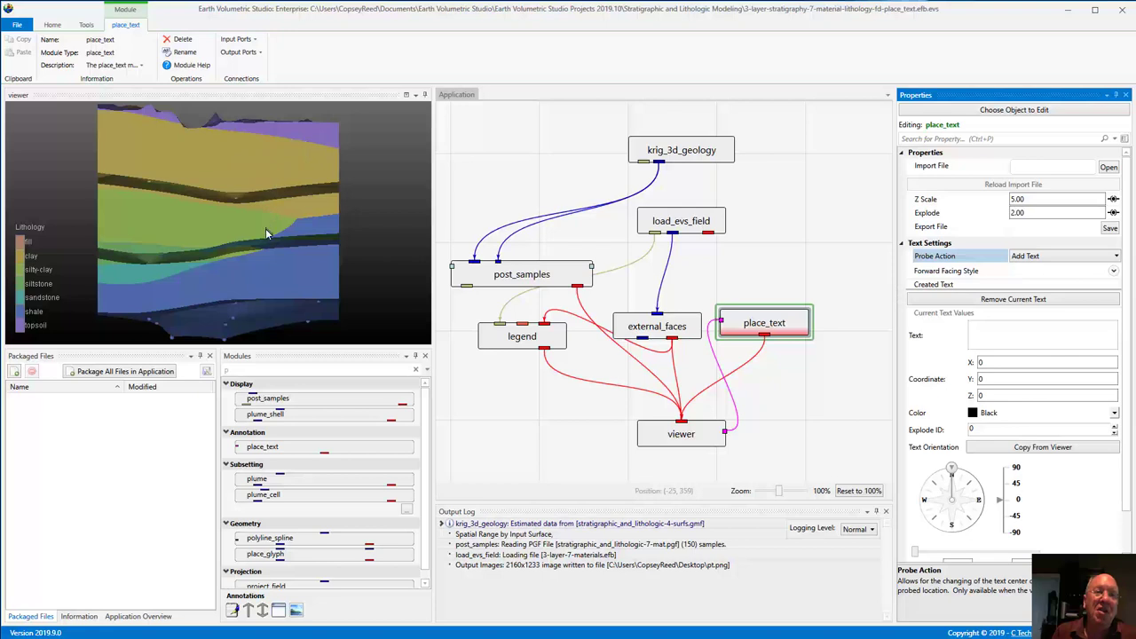
Rotate the view away from the end face and set the viewer's azimuth to 20
left_click_drag(201, 209, 242, 226)
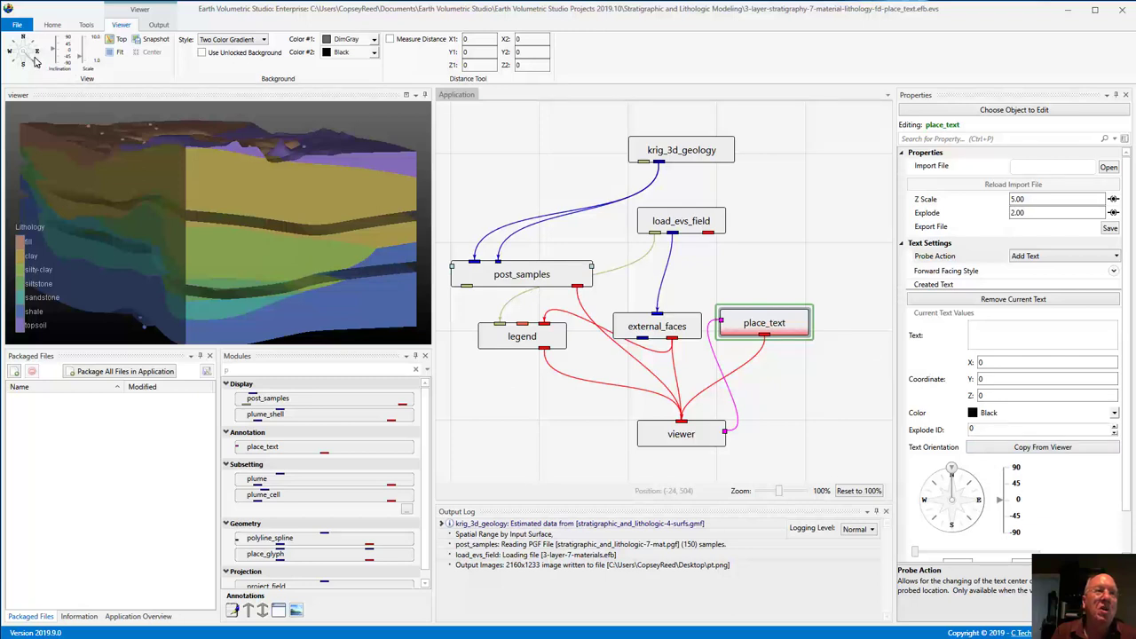
left_click_drag(36, 70, 42, 64)
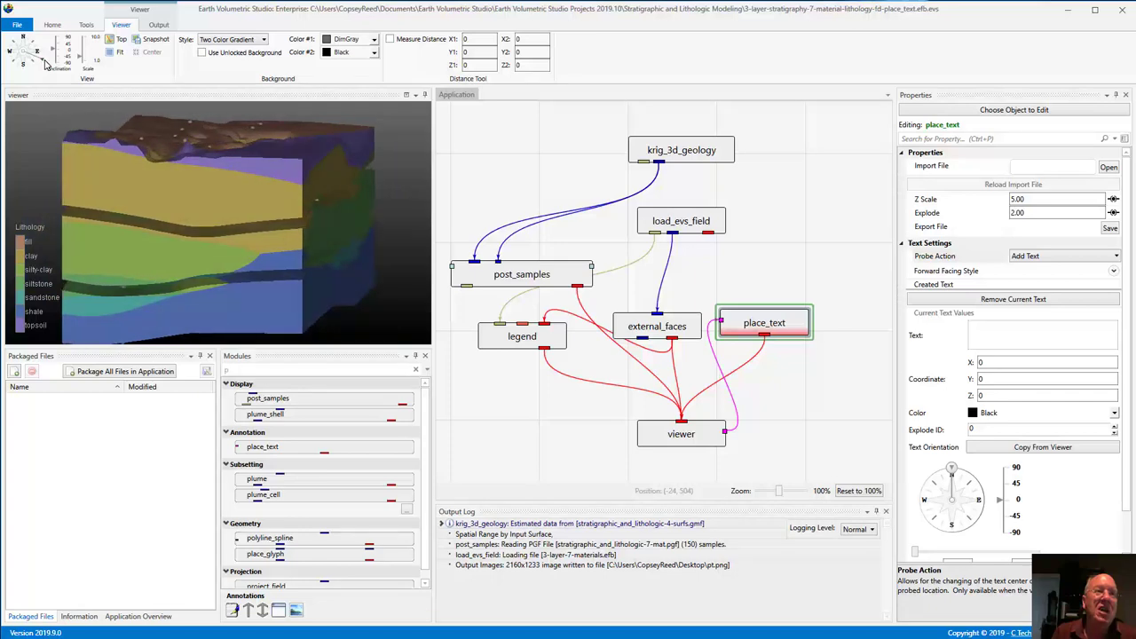
left_click(857, 284)
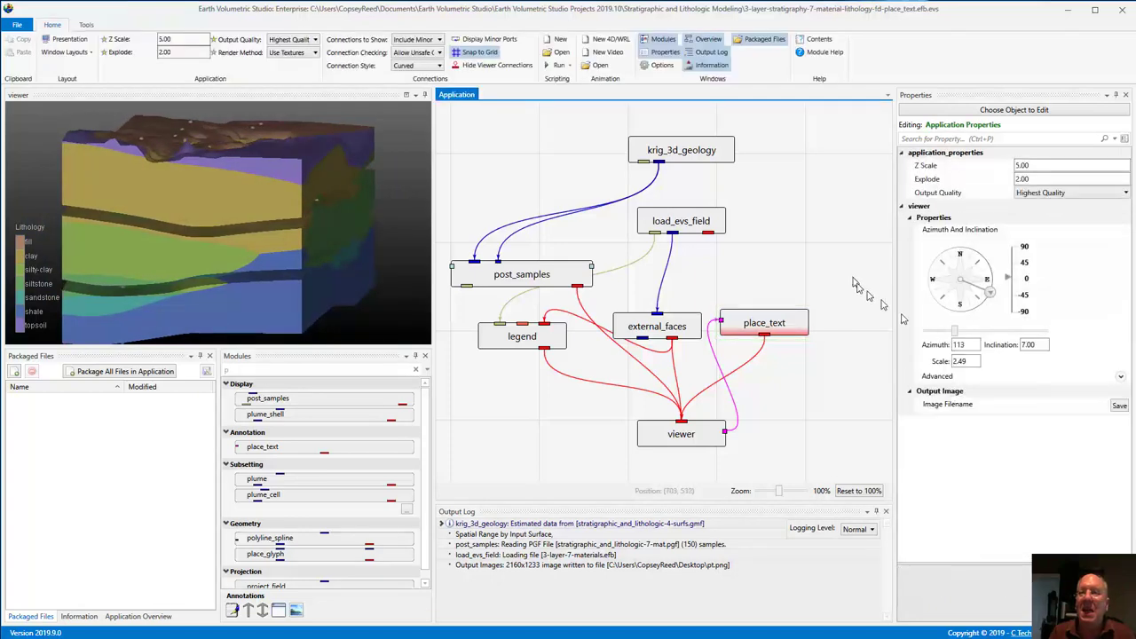
left_click(963, 344)
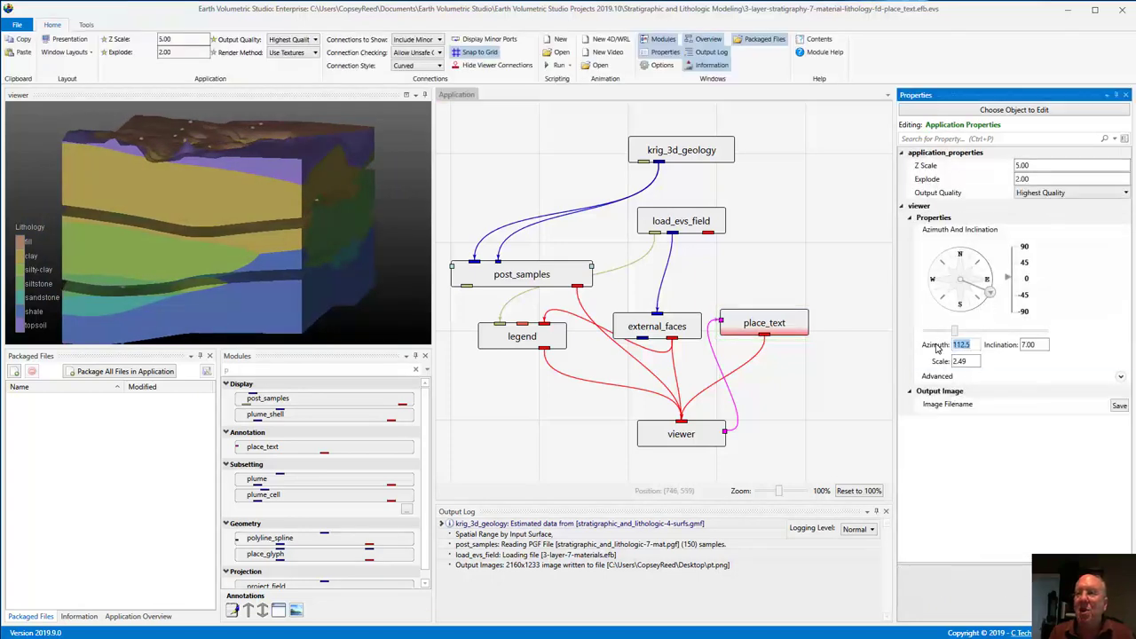
type("20")
key("Return")
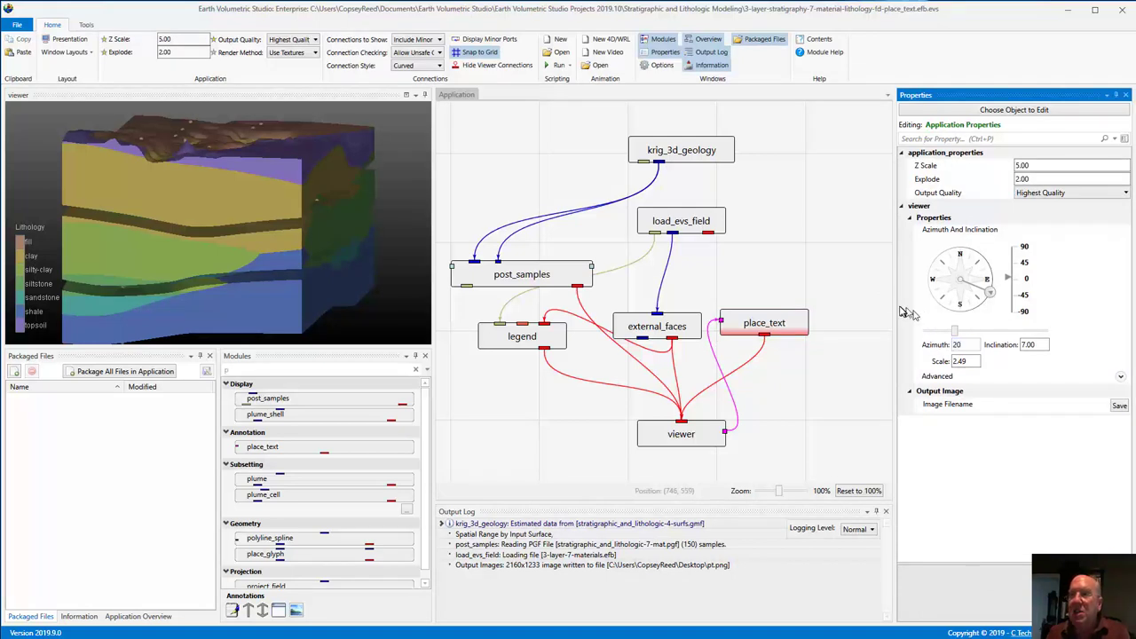
left_click(842, 259)
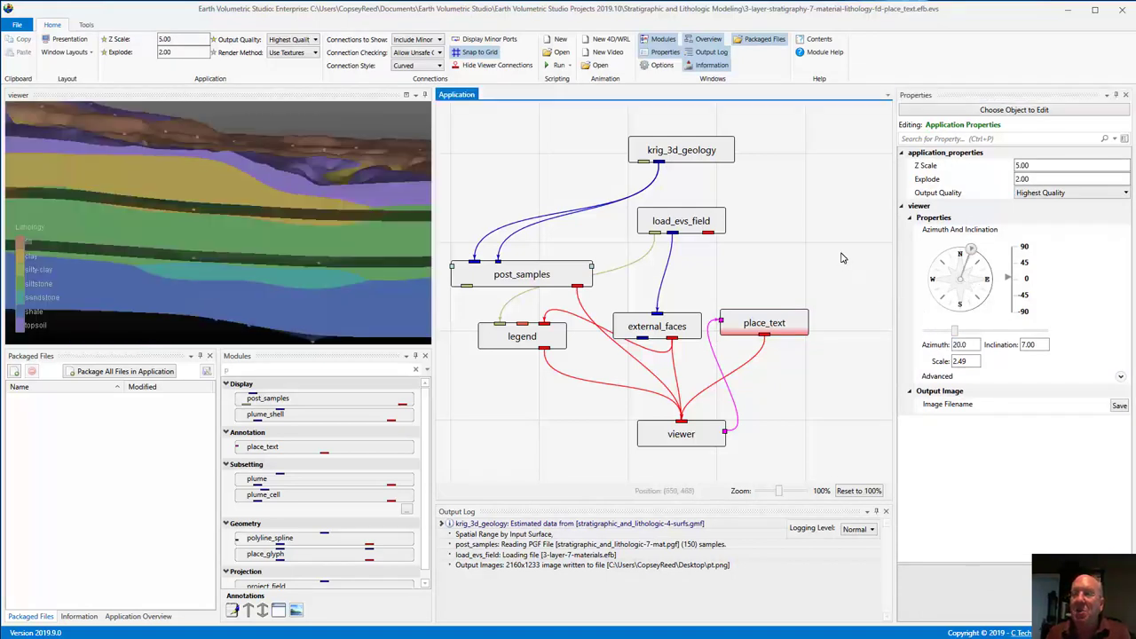
Set the viewer's azimuth to 120 and inclination to 0 to face the block's narrow end
left_click(1042, 344)
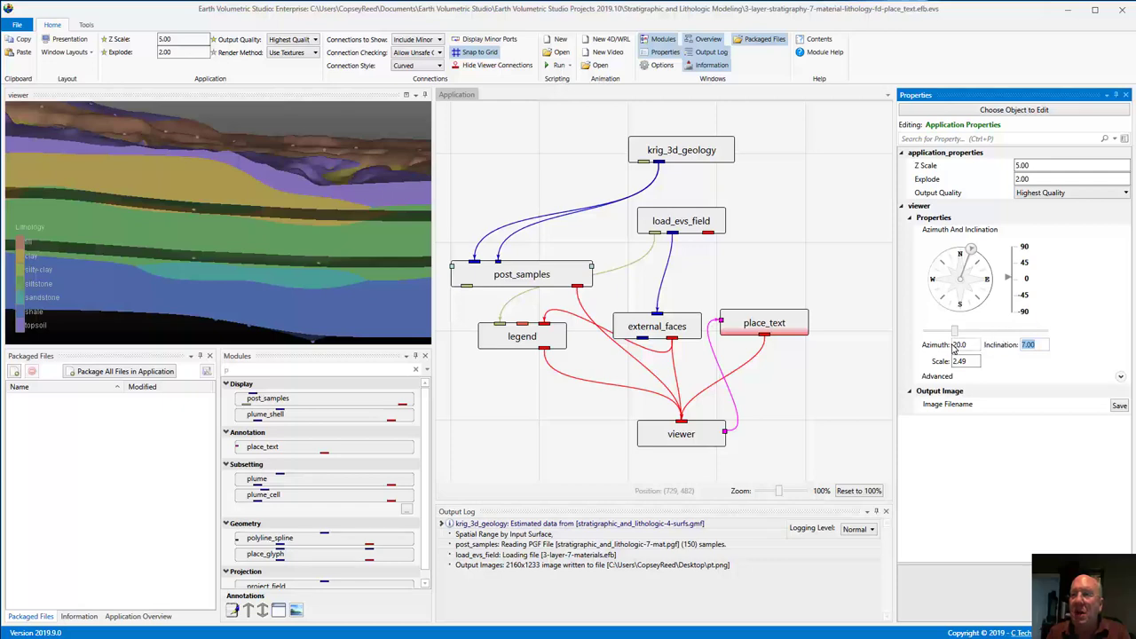
left_click(954, 345)
type("1")
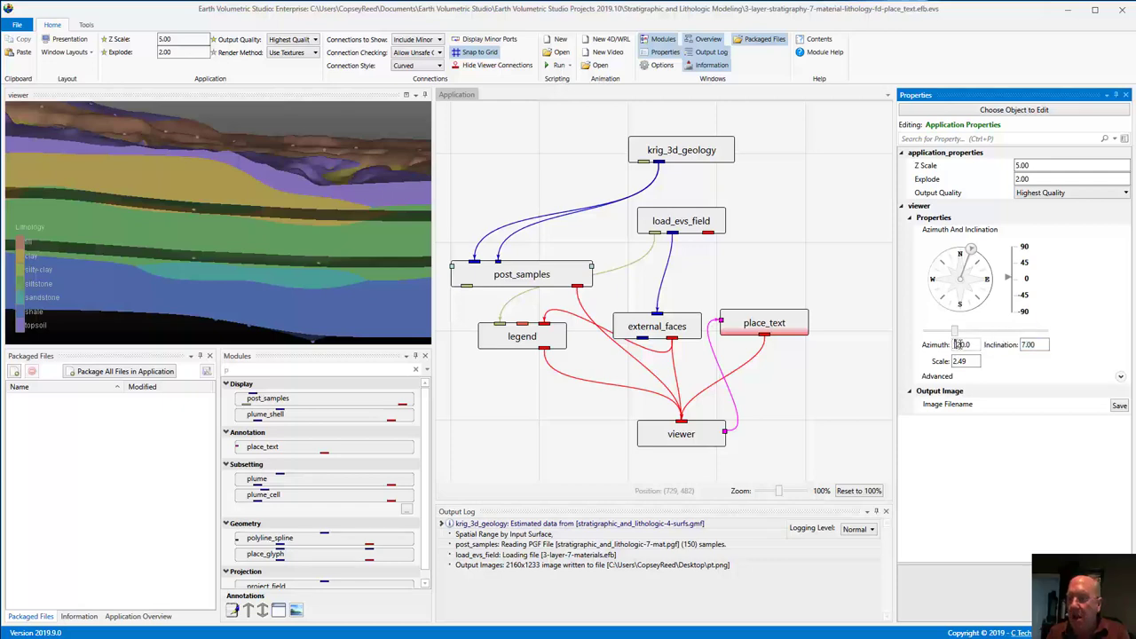
left_click(1030, 345)
type("0")
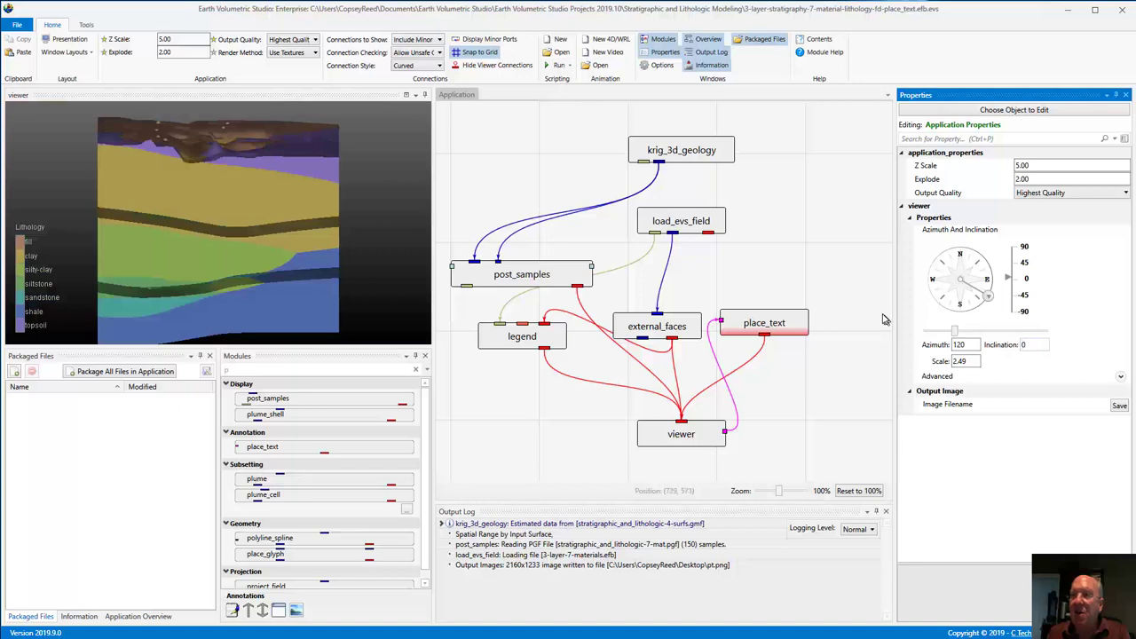
left_click(883, 321)
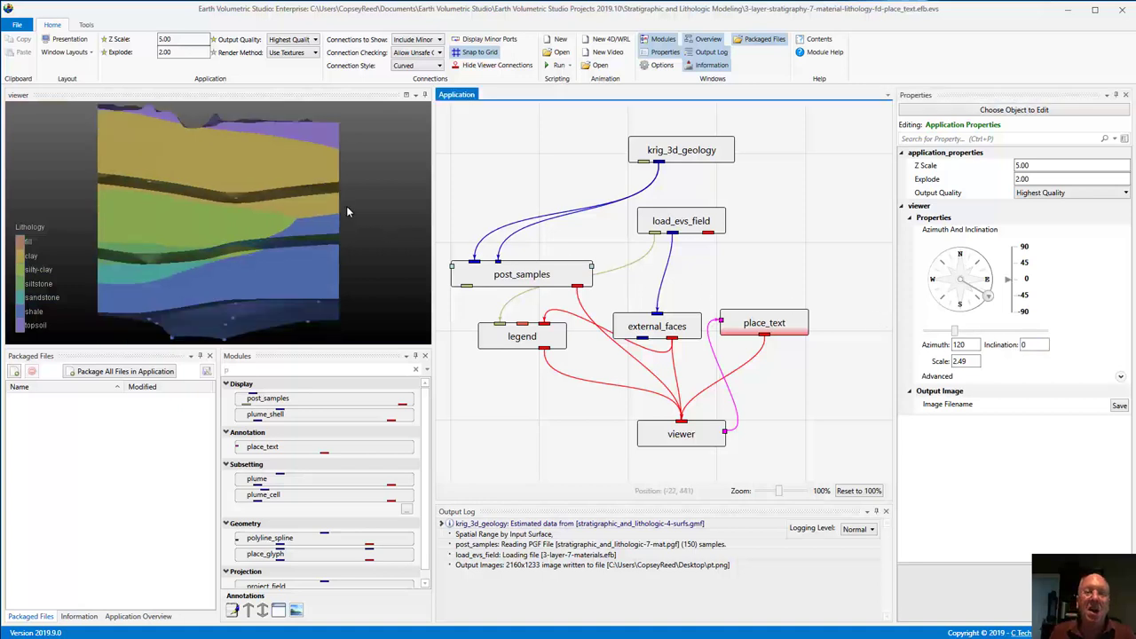
Place a new text label with place_text on the upper clay layer of the block's end face
left_click(789, 321)
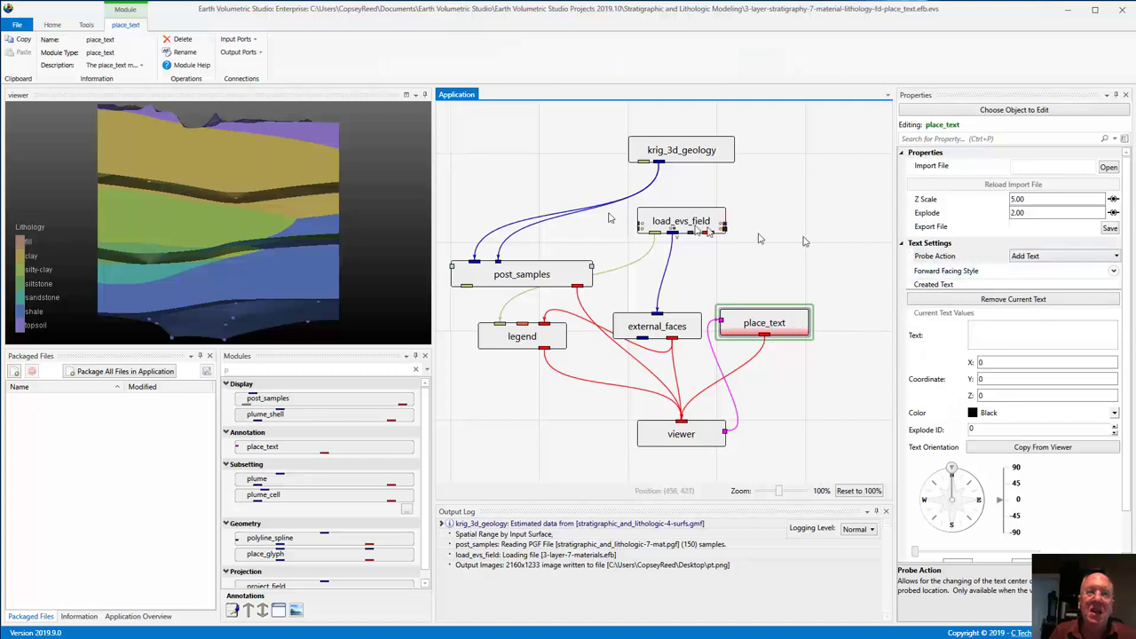
left_click(225, 164, "ctrl")
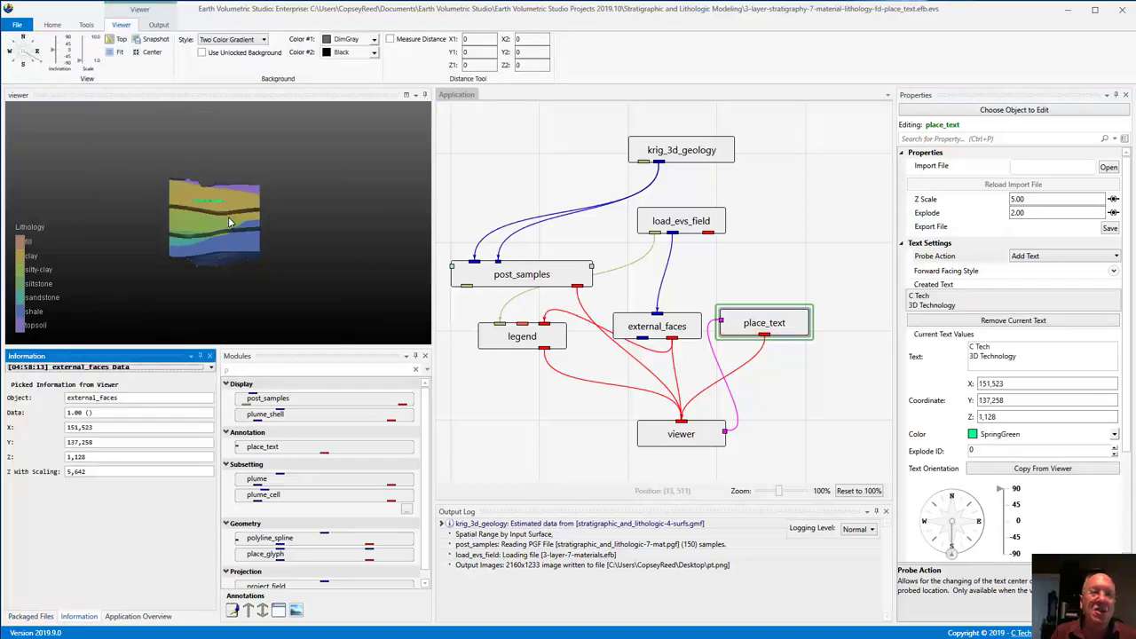
Set the viewer's Auto Fit Scene option to Never
left_click(681, 433)
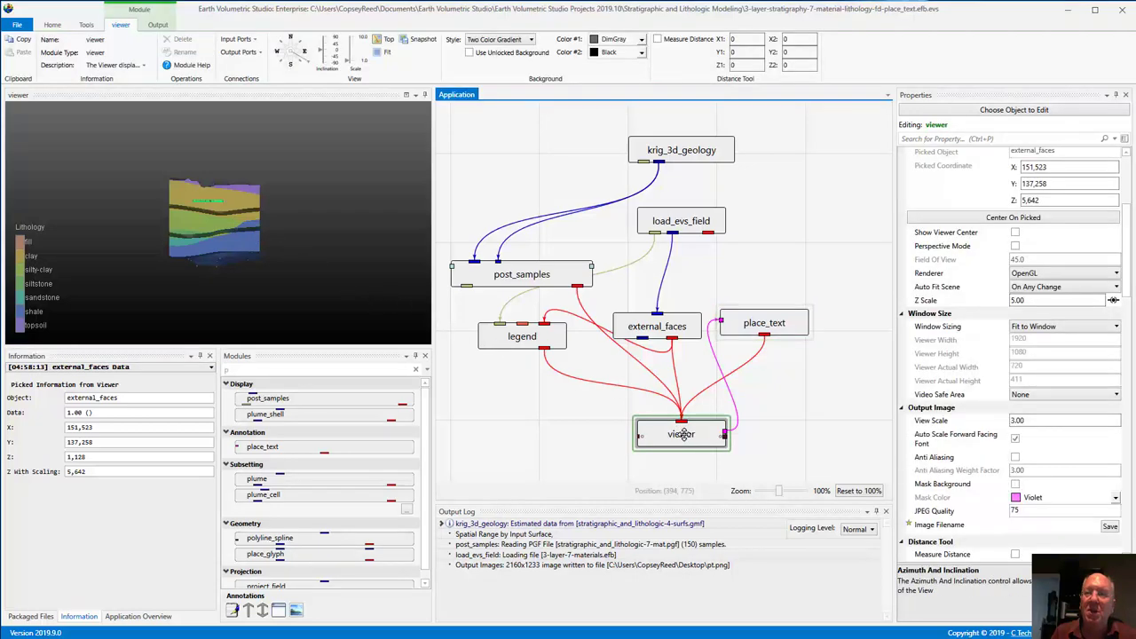
scroll(1002, 470, "up", 3)
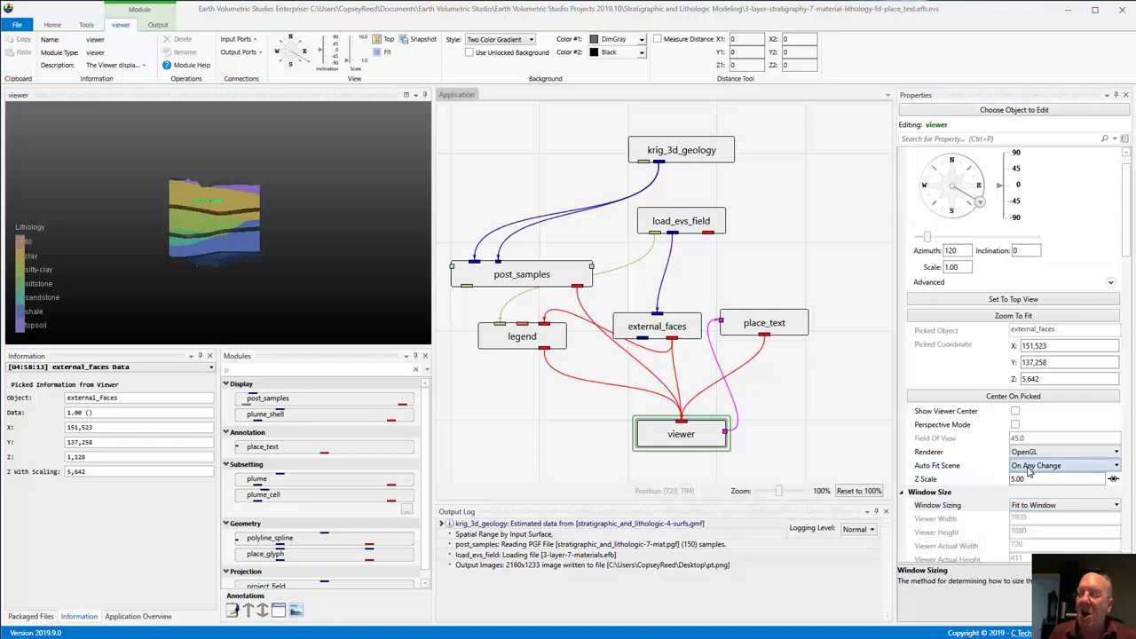
left_click(1029, 466)
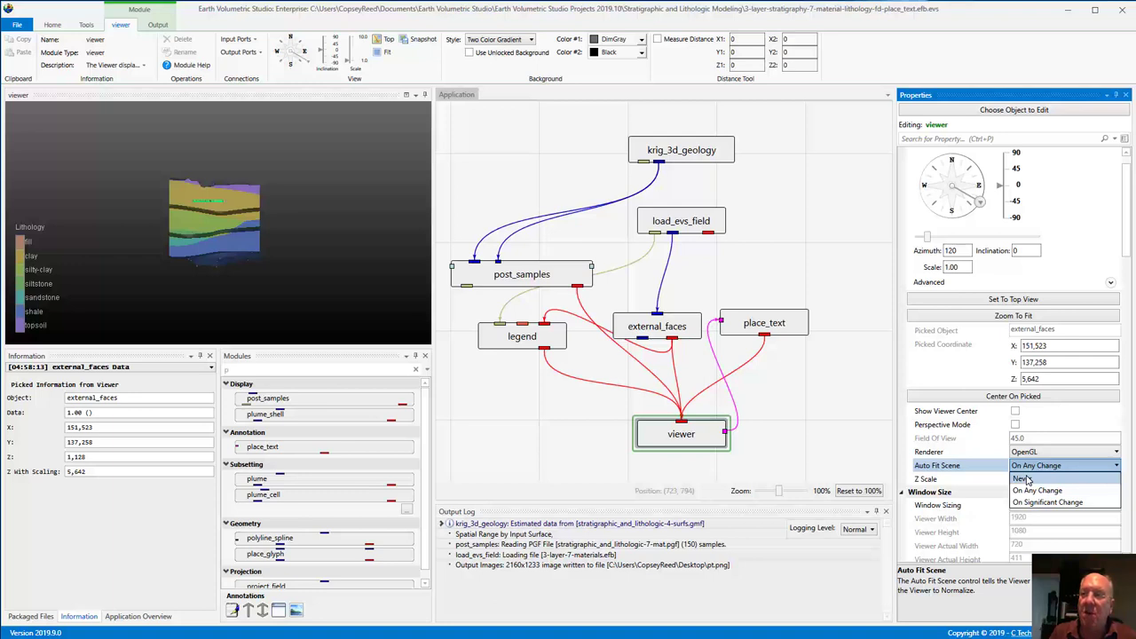
left_click(1022, 479)
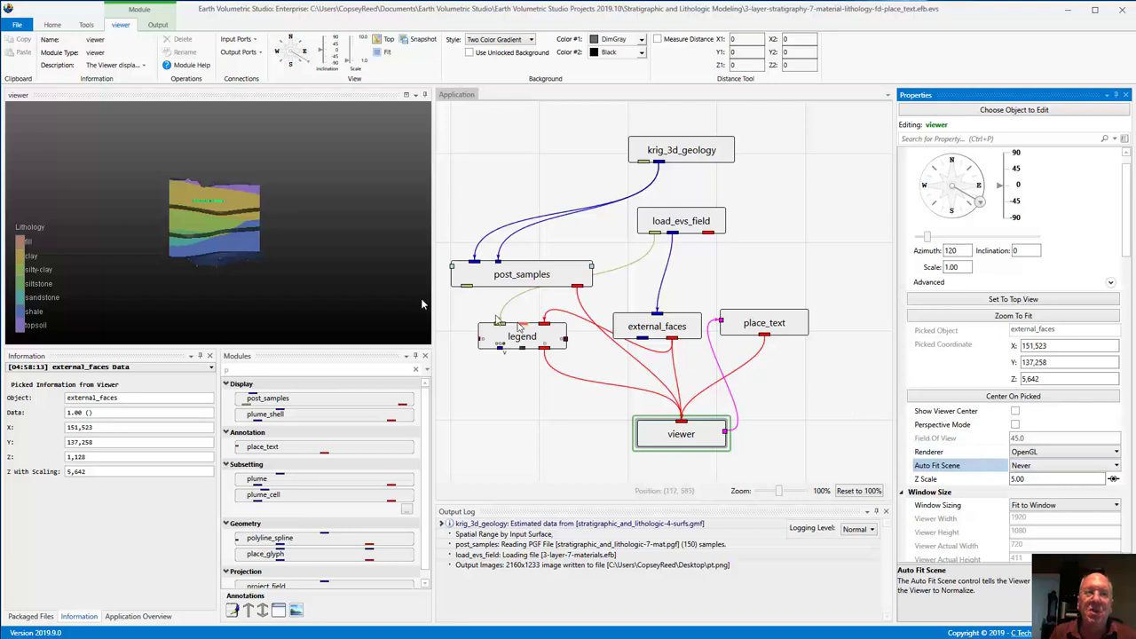
Zoom in on the placed text, view it obliquely, and return the view to azimuth 120 and inclination 0
left_click(280, 219)
scroll(253, 228, "up", 5)
left_click_drag(249, 219, 294, 241)
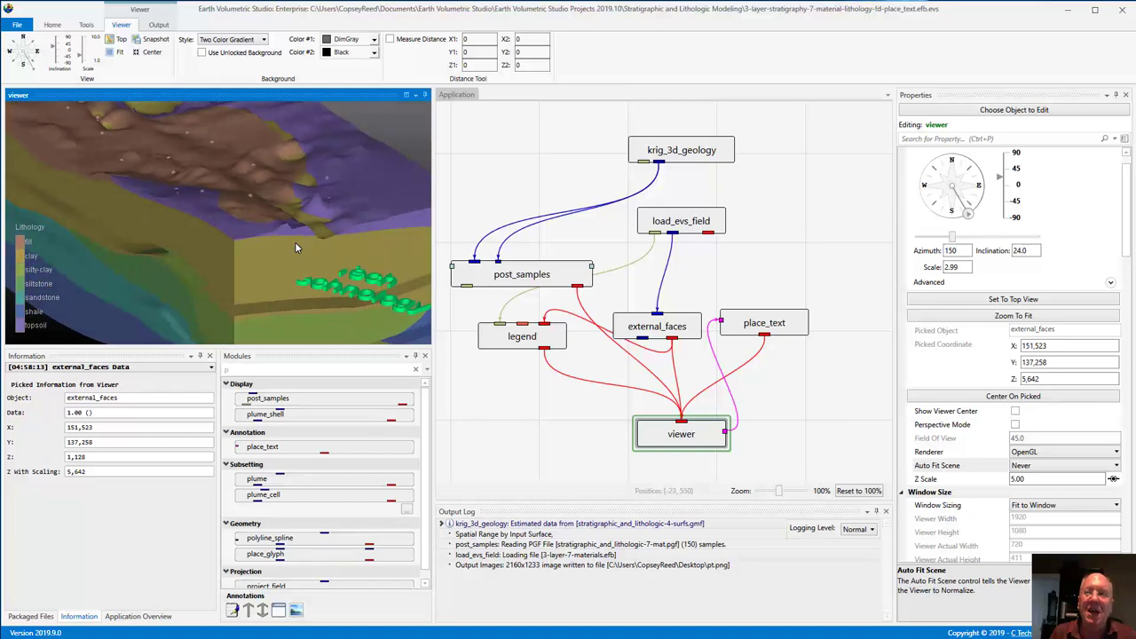
left_click_drag(294, 241, 239, 208)
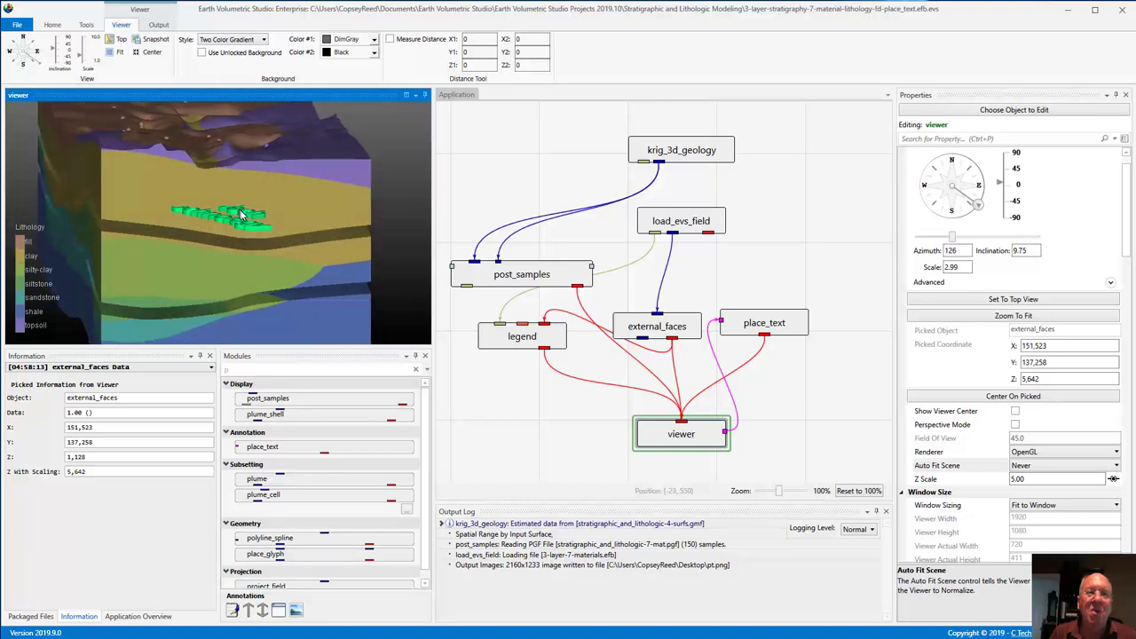
left_click(949, 251)
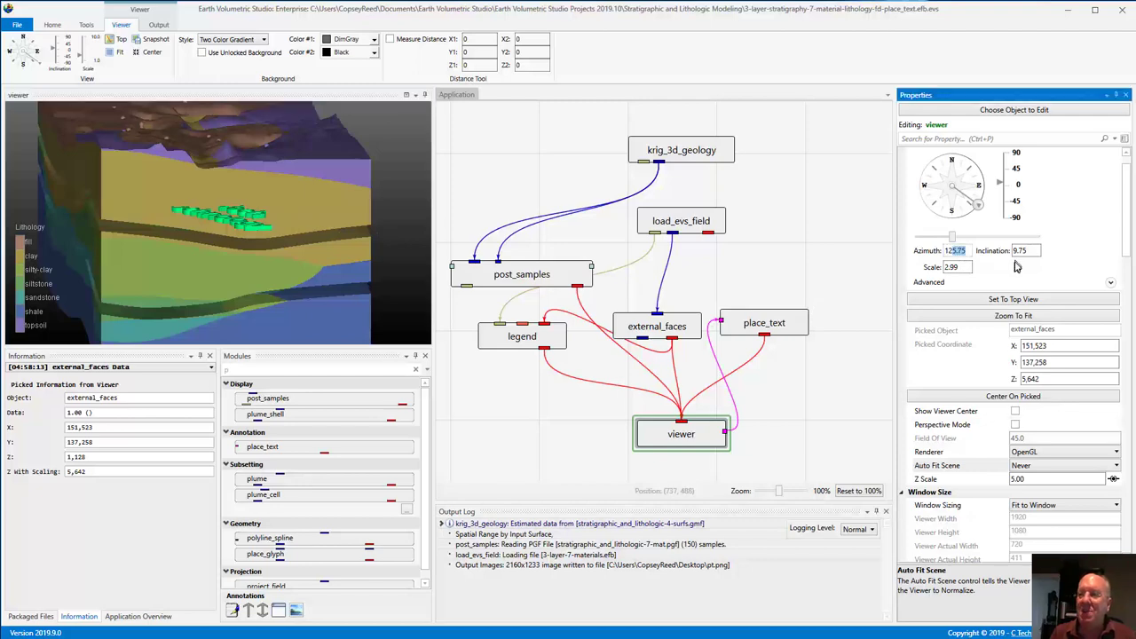
type("120")
key("Tab")
type("0")
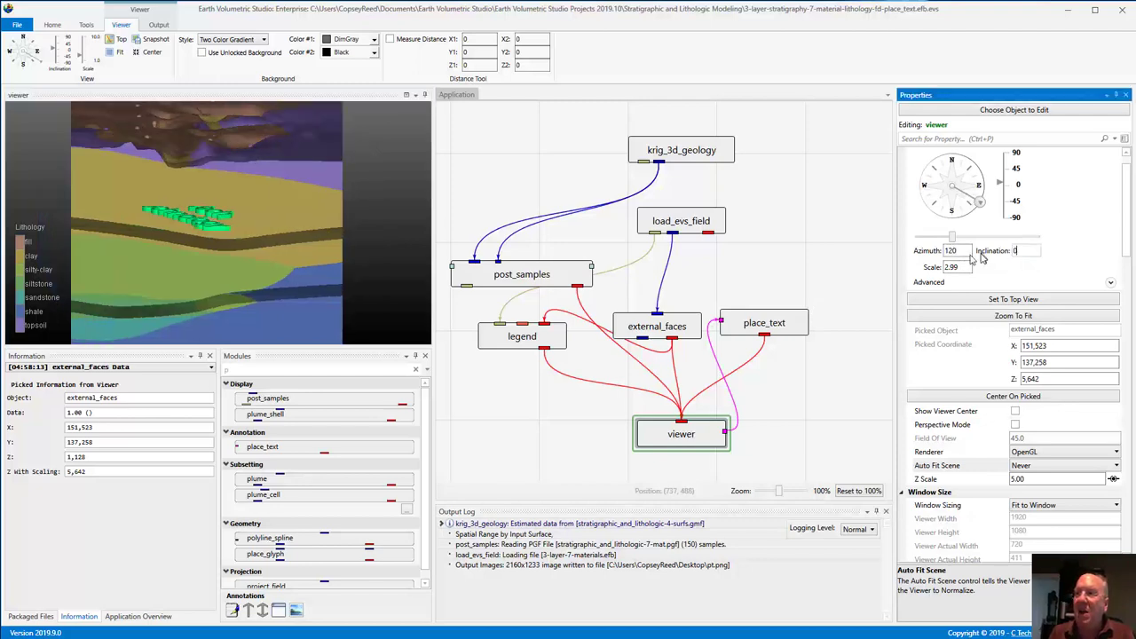
key("Return")
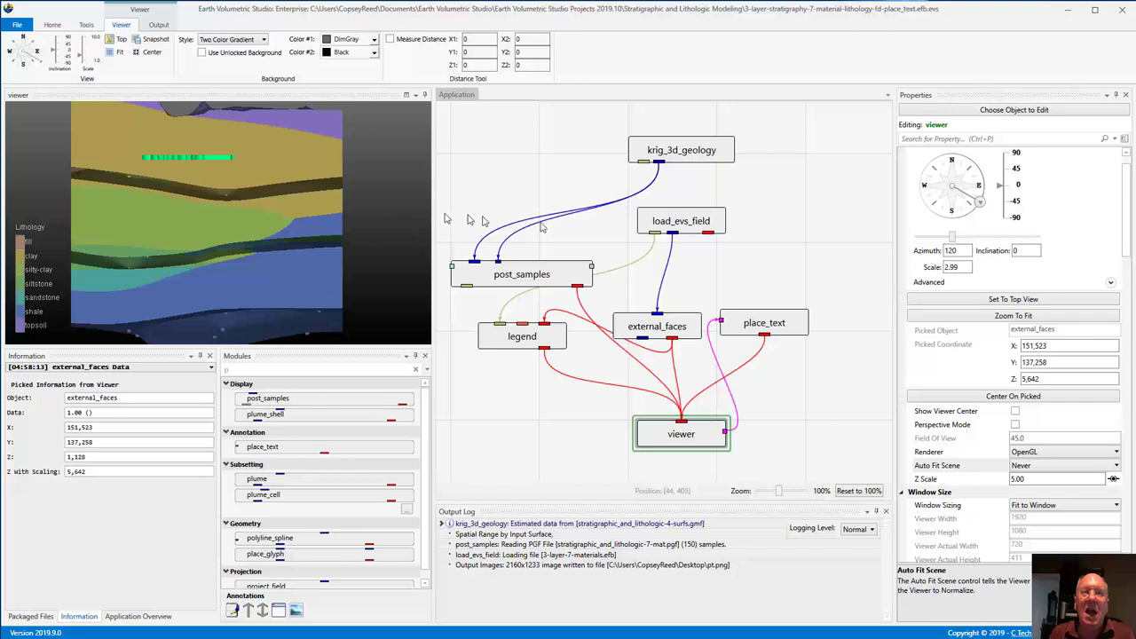
Copy the viewer's orientation to the current text in place_text so it lies parallel to the end face
left_click(781, 319)
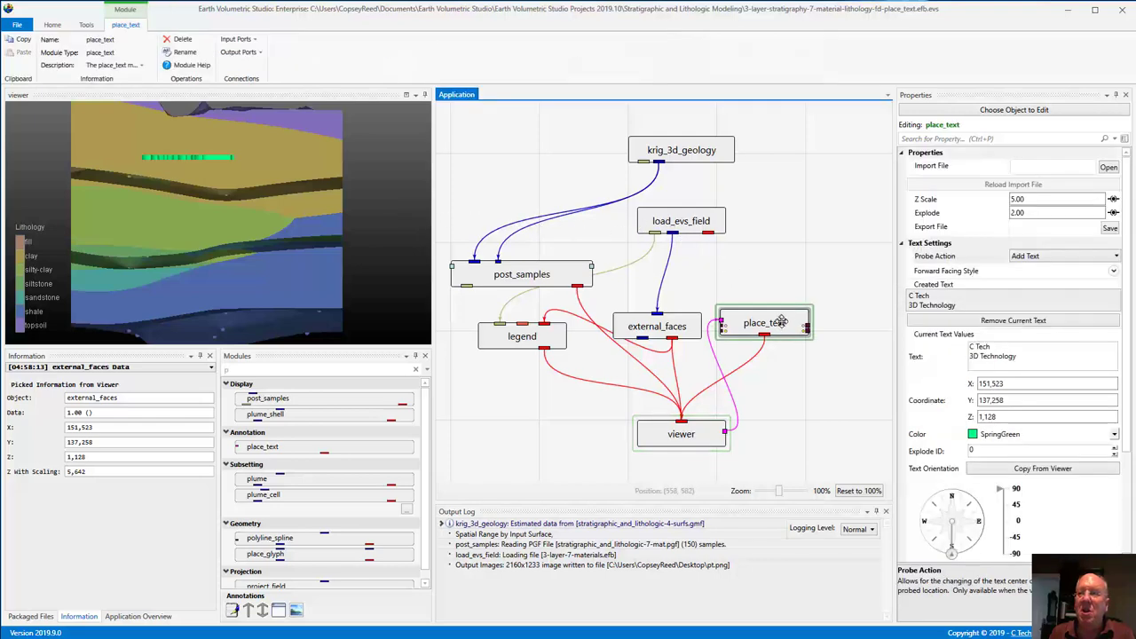
left_click_drag(1129, 323, 1129, 355)
scroll(1131, 351, "up", 2)
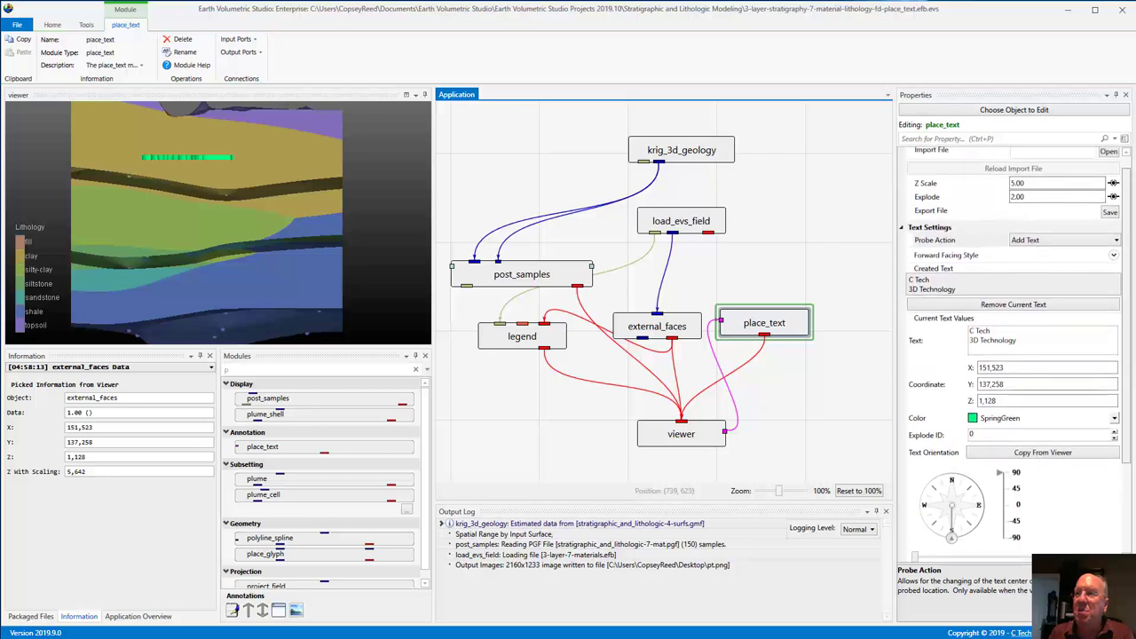
scroll(1132, 364, "down", 3)
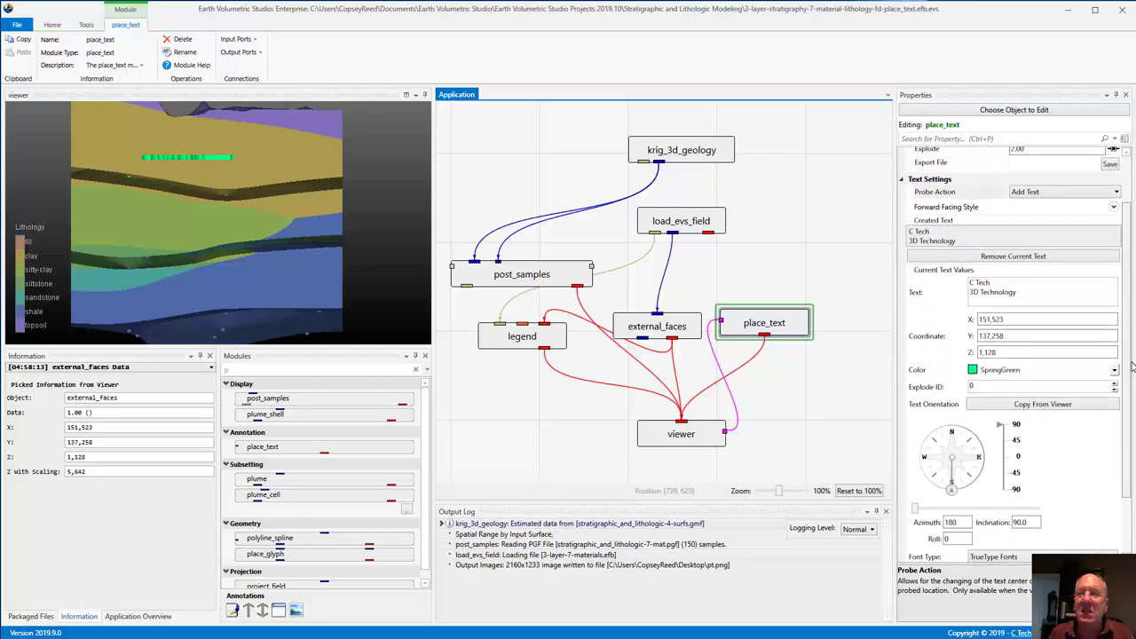
left_click(995, 409)
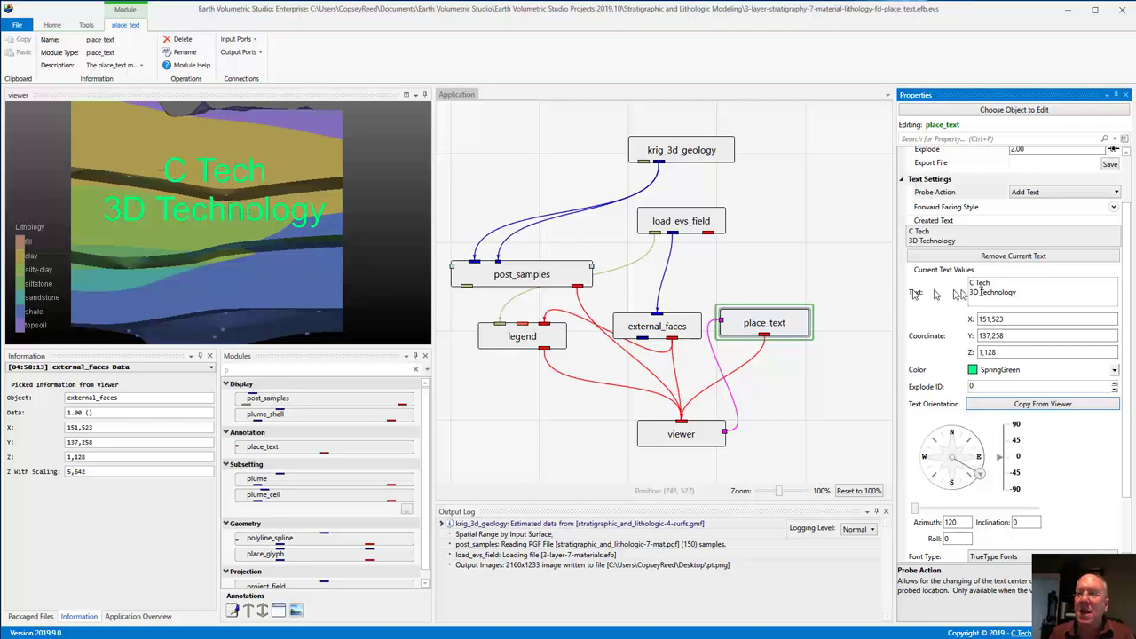
Replace the label's text with "clay" and set its color to White
left_click_drag(1024, 296, 954, 286)
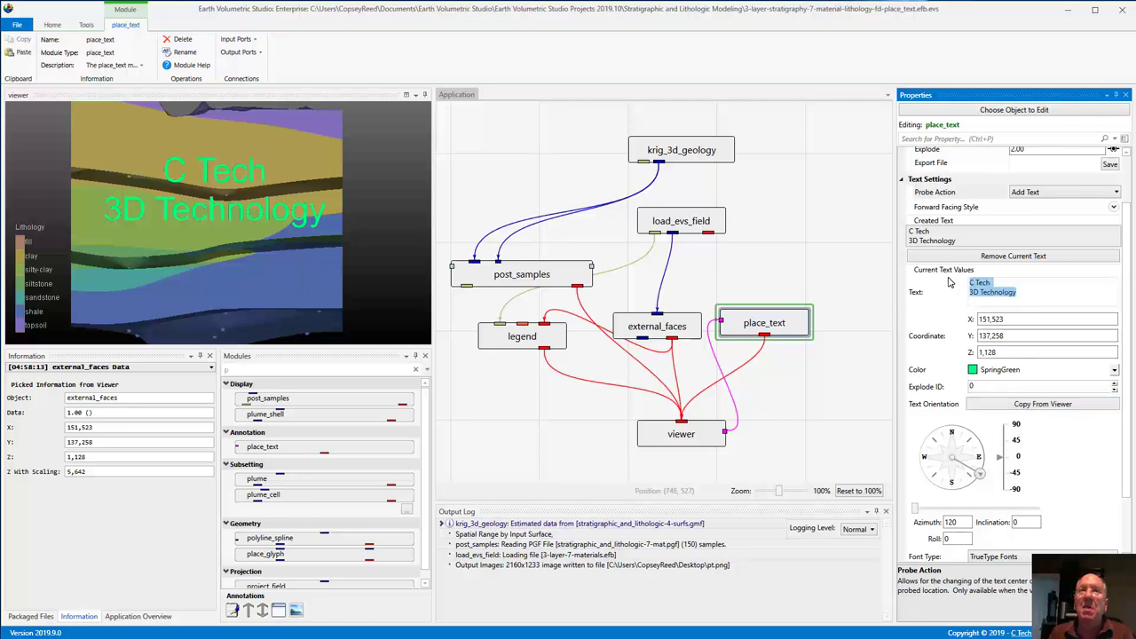
type("clay")
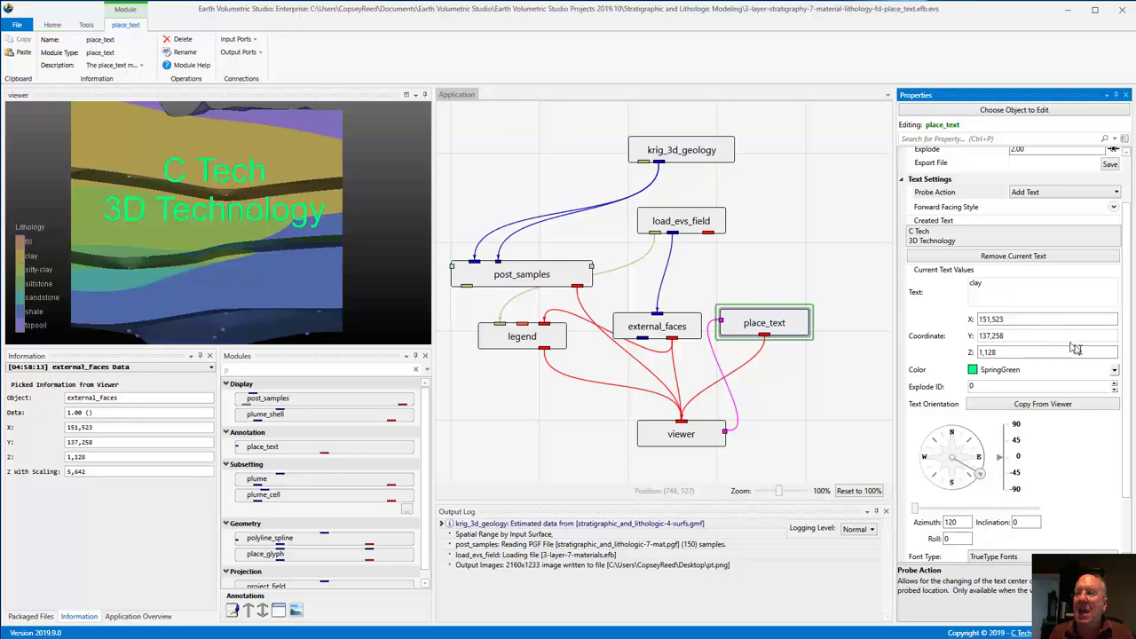
left_click(1115, 372)
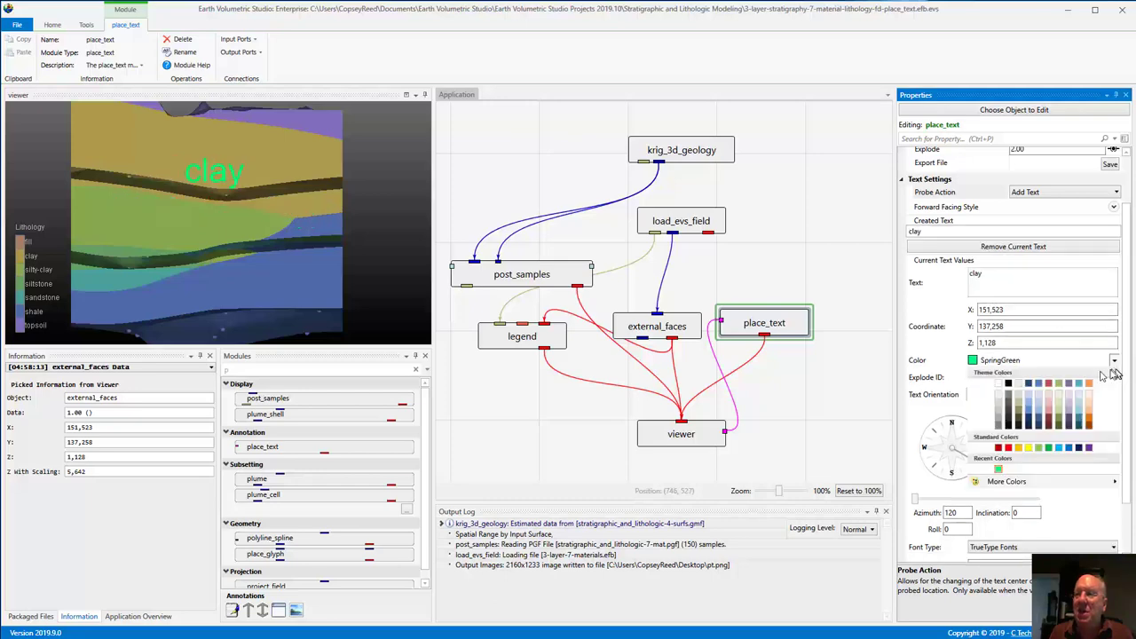
left_click(998, 383)
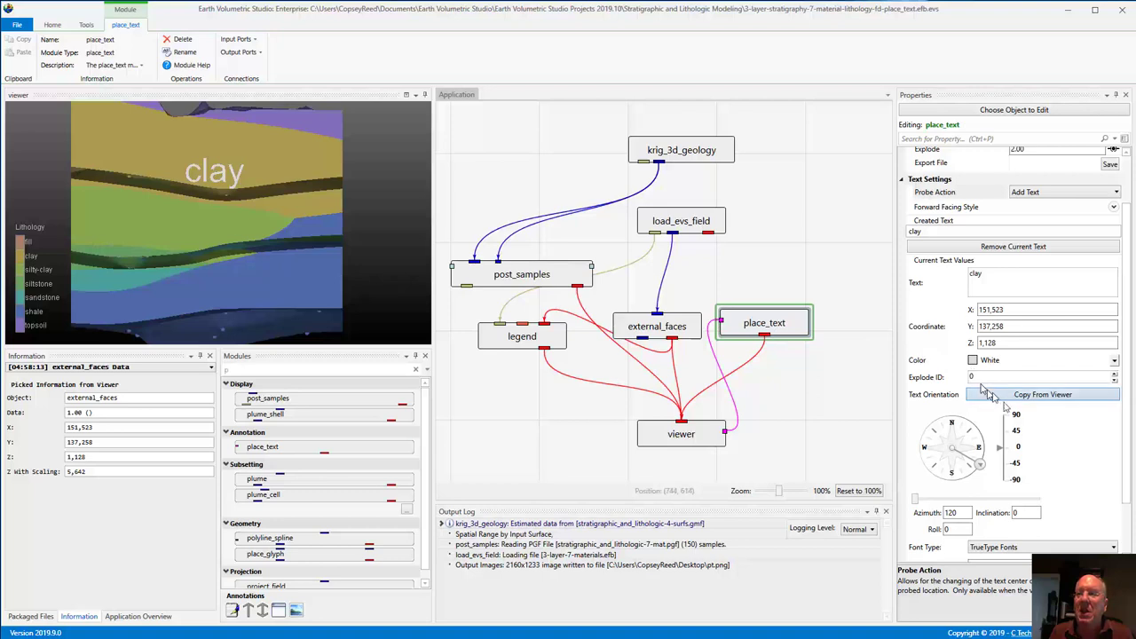
Set the clay label's text size to 10
left_click_drag(1130, 370, 1131, 372)
scroll(1131, 373, "down", 2)
left_click(1010, 499)
left_click_drag(1010, 499, 938, 504)
type("10")
left_click(791, 278)
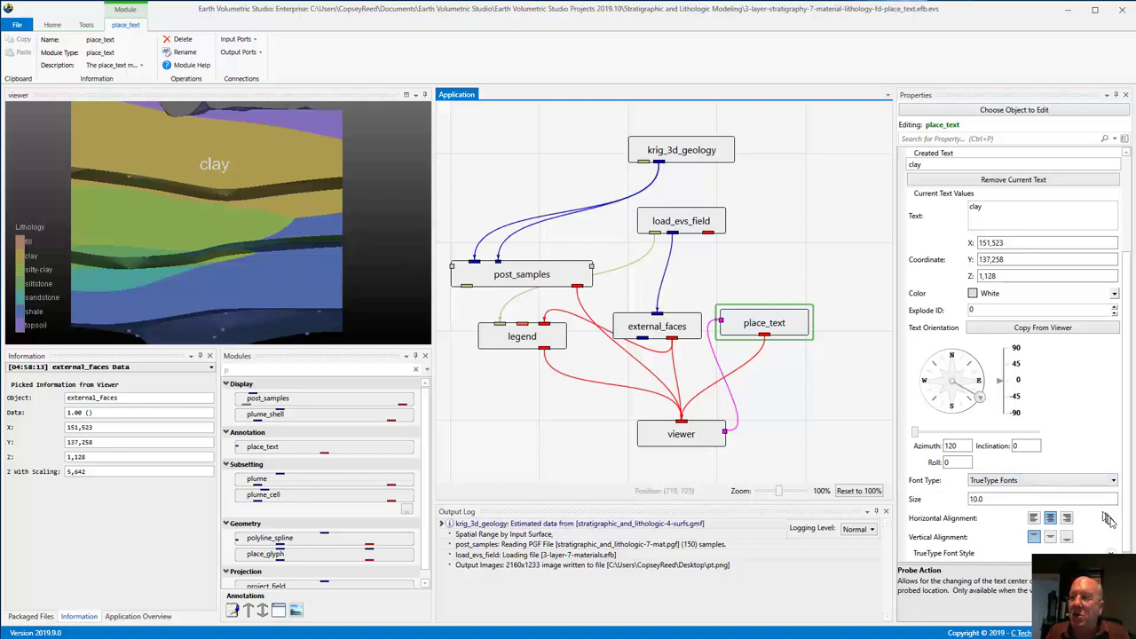
Expand the TrueType font style settings and change the clay label's font to JetBrains Mono Medium
left_click(968, 553)
scroll(976, 541, "down", 2)
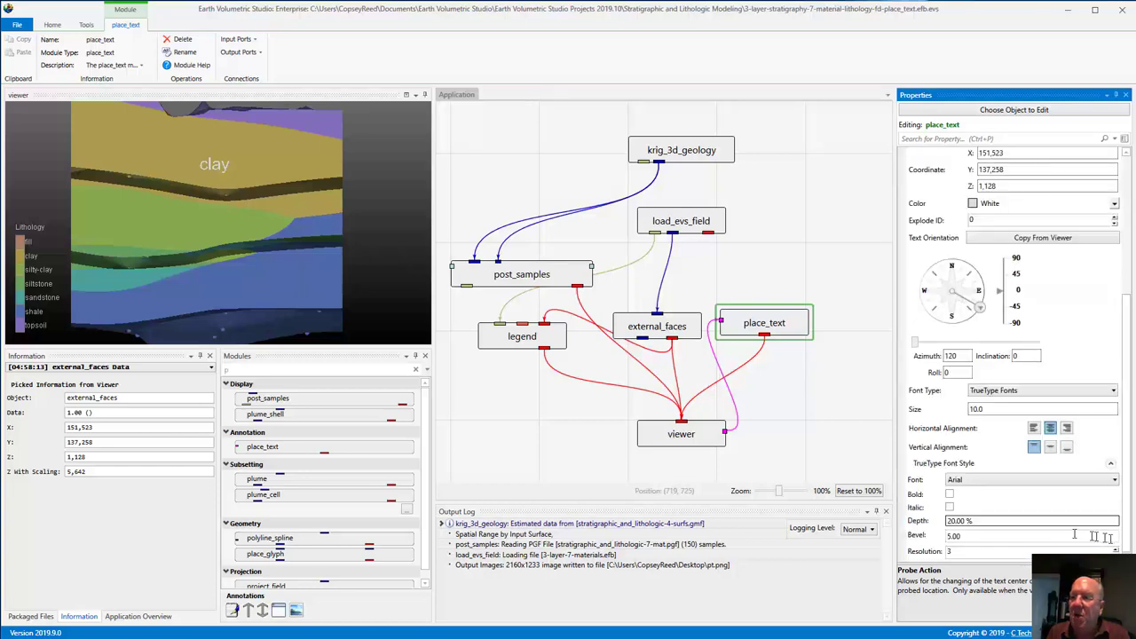
left_click(957, 520)
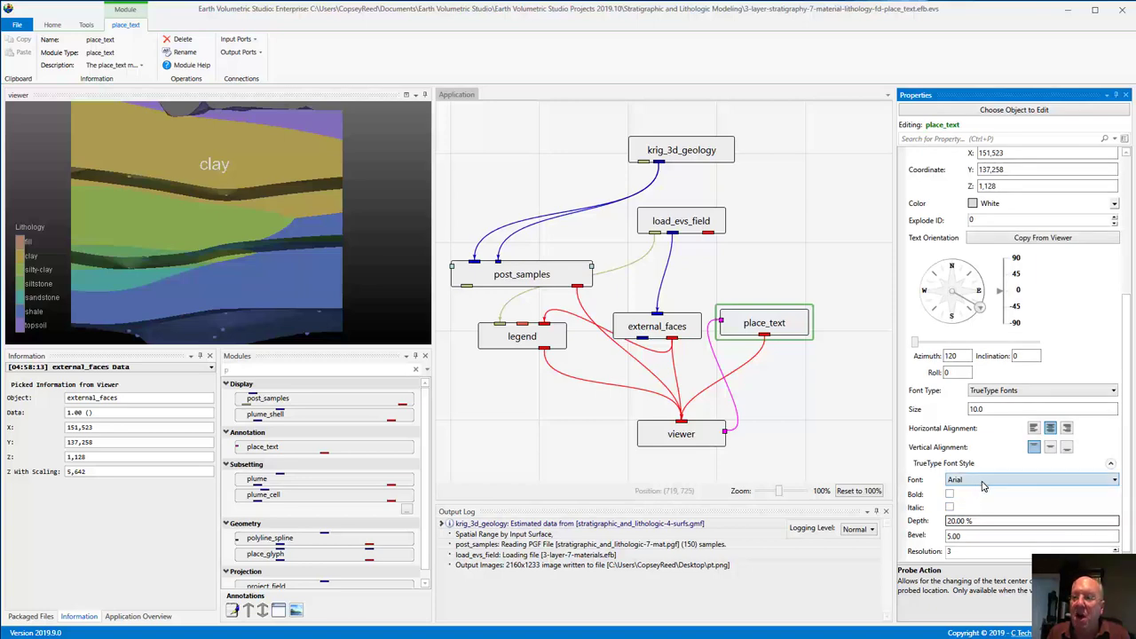
left_click(982, 484)
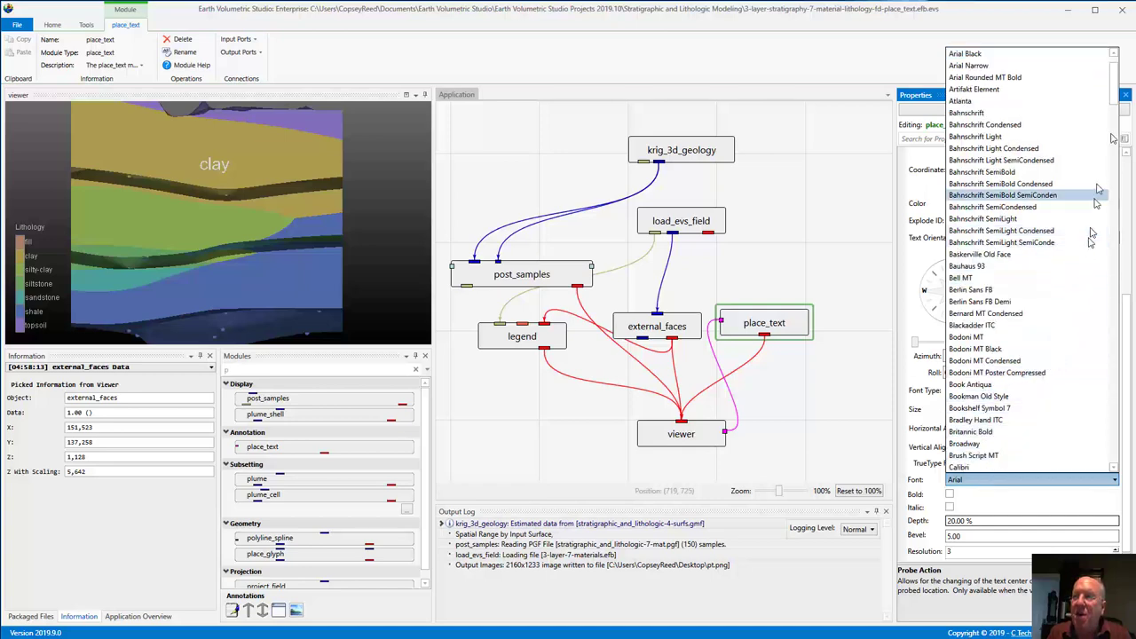
left_click_drag(1121, 85, 1108, 169)
left_click(1007, 480)
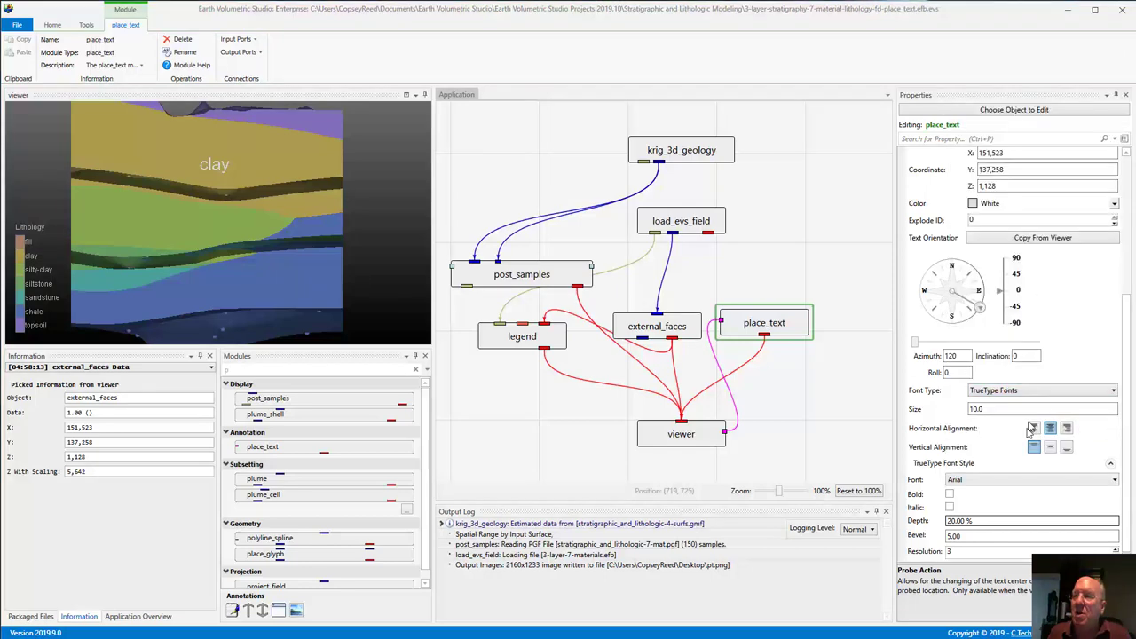
left_click(1007, 480)
scroll(1012, 364, "down", 5)
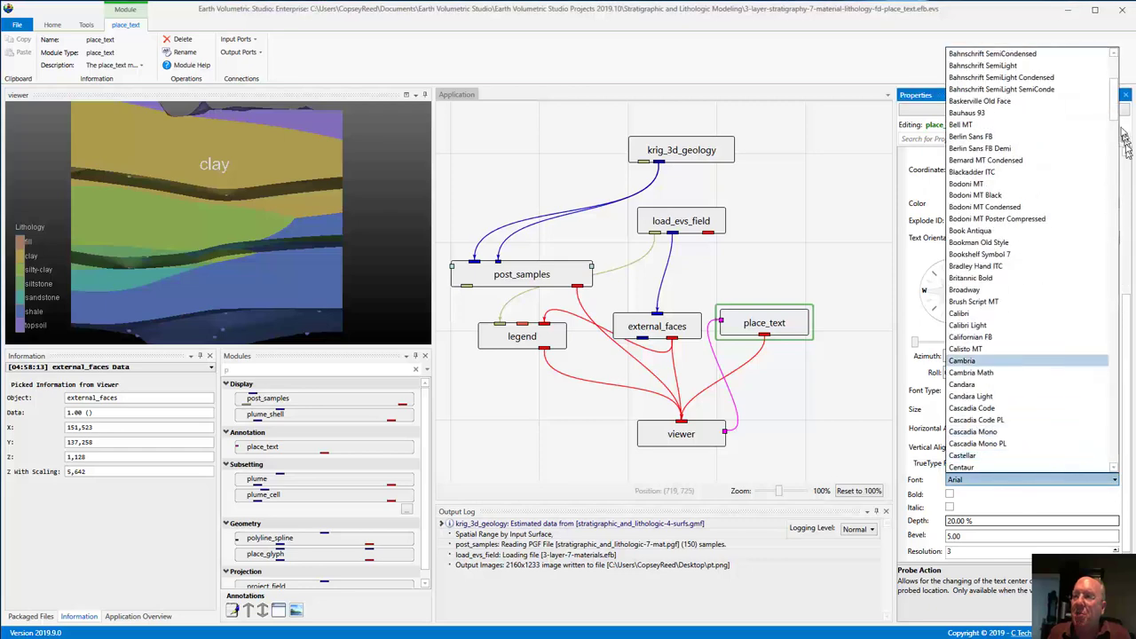
left_click_drag(1111, 106, 1106, 299)
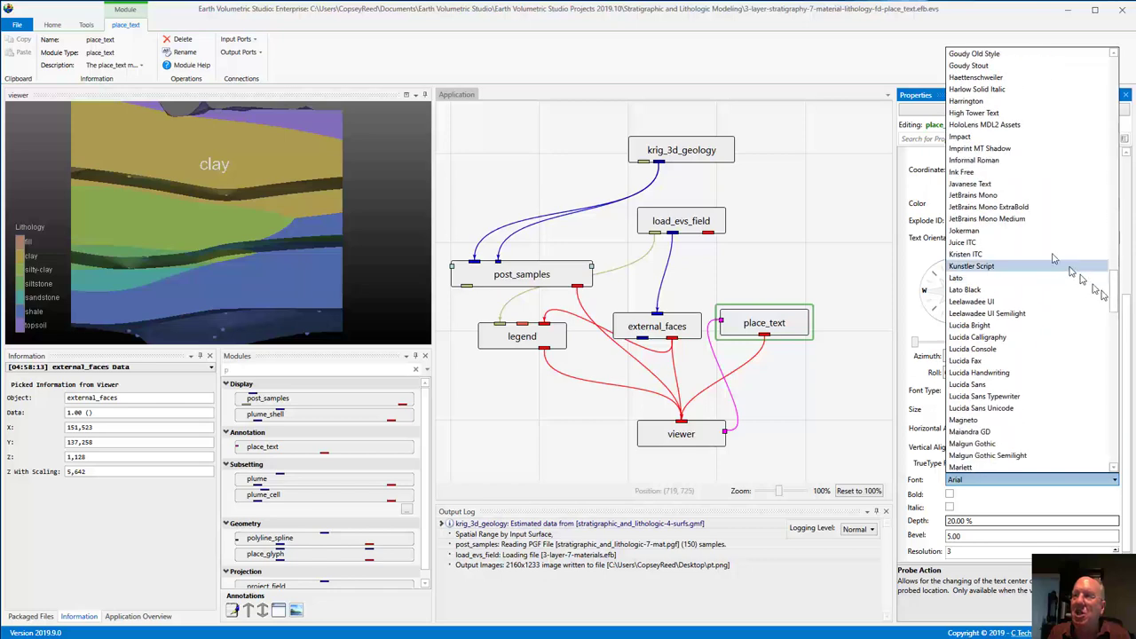
left_click(1011, 219)
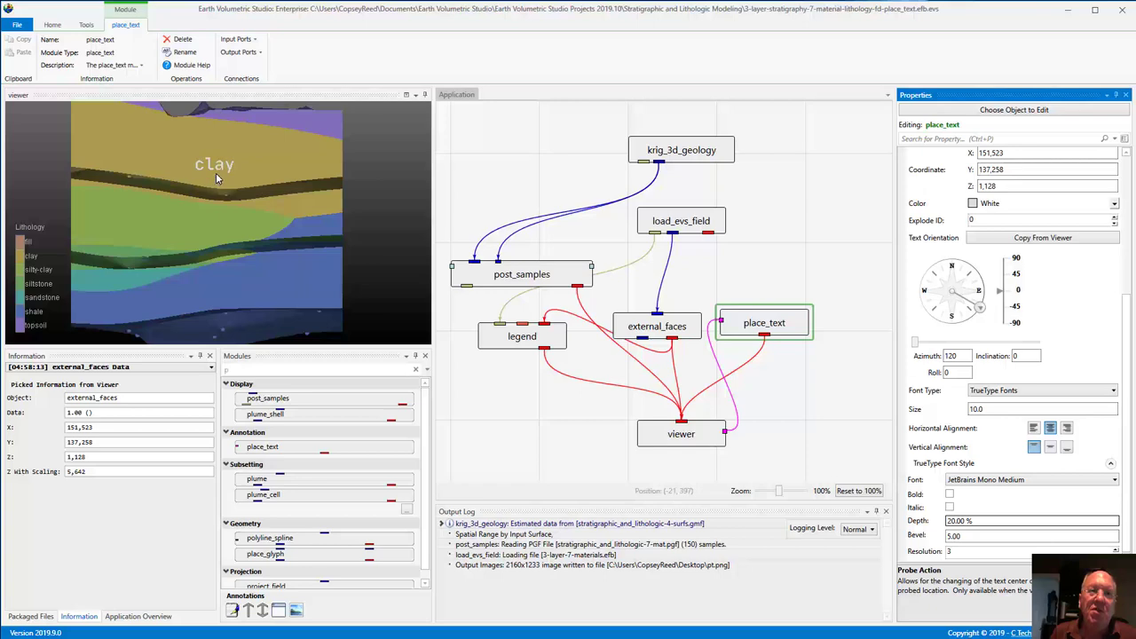
Orbit and zoom in on the block's edge to examine the clay label's thickness from the side
left_click_drag(188, 185, 200, 211)
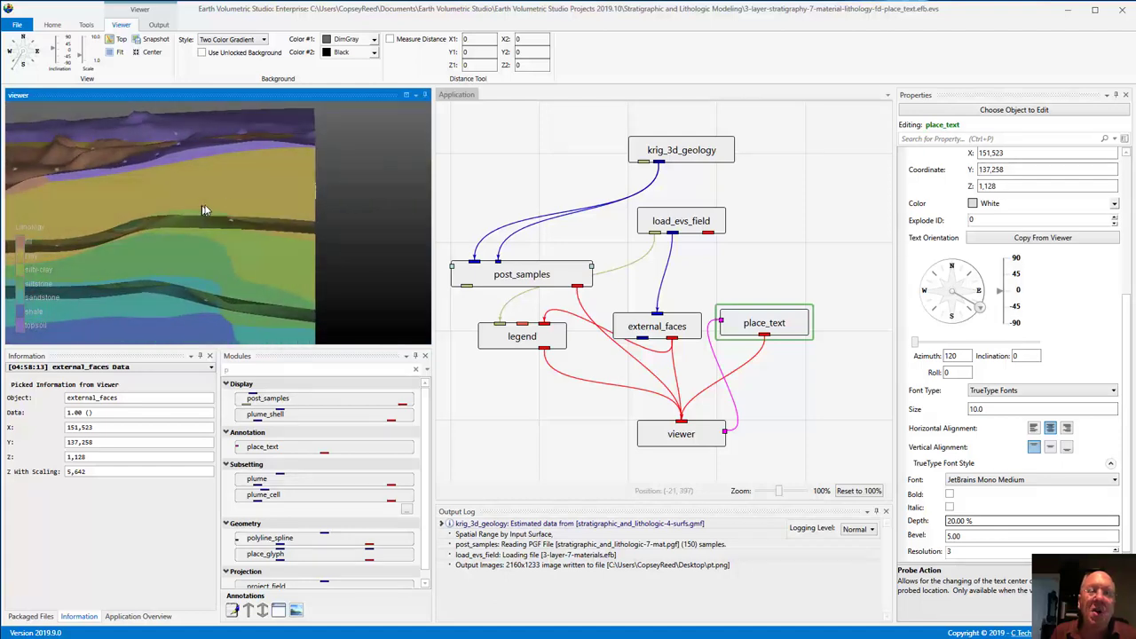
left_click_drag(316, 193, 295, 204)
scroll(295, 204, "up", 5)
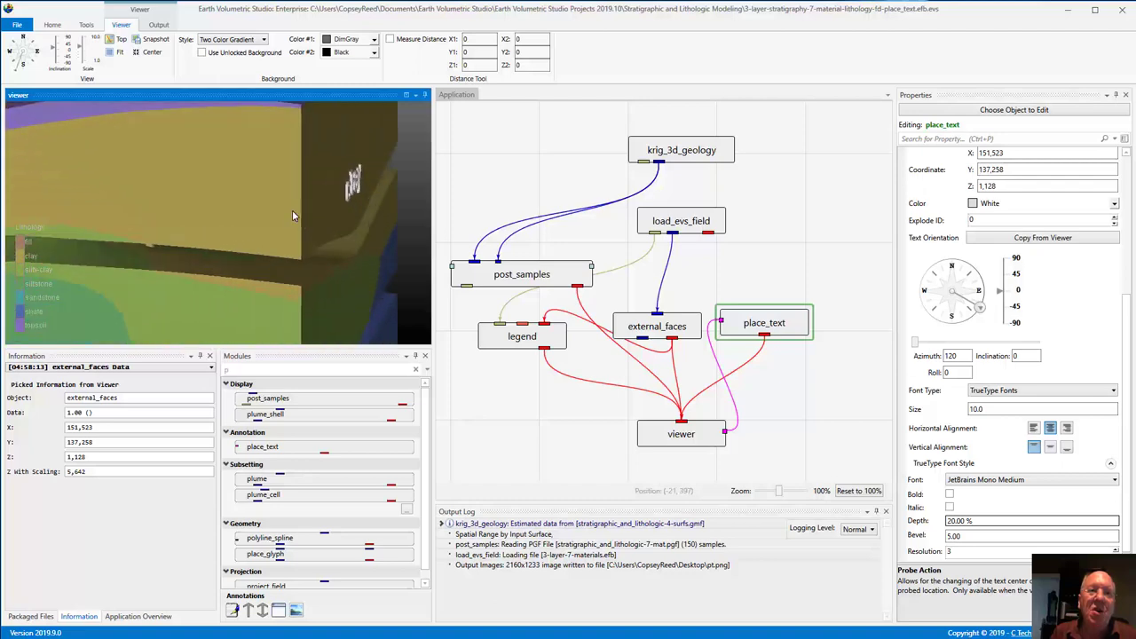
scroll(319, 201, "up", 4)
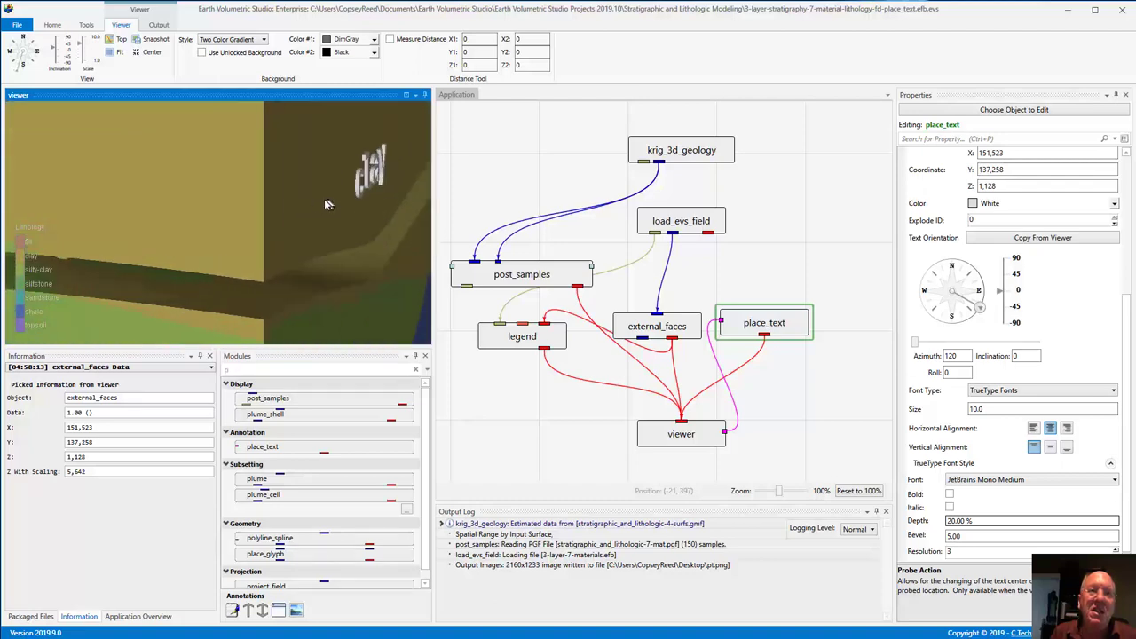
left_click_drag(286, 207, 225, 206)
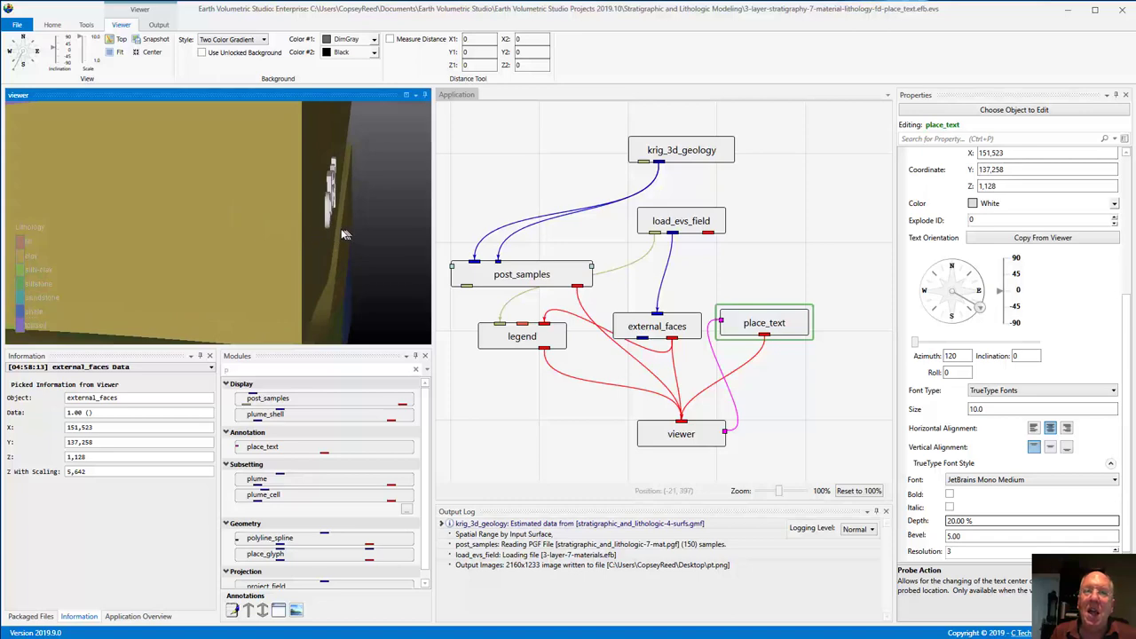
Reset to the top view, and set the view's azimuth to 120 and inclination to -0.25 to face the clay label
left_click_drag(353, 230, 311, 222)
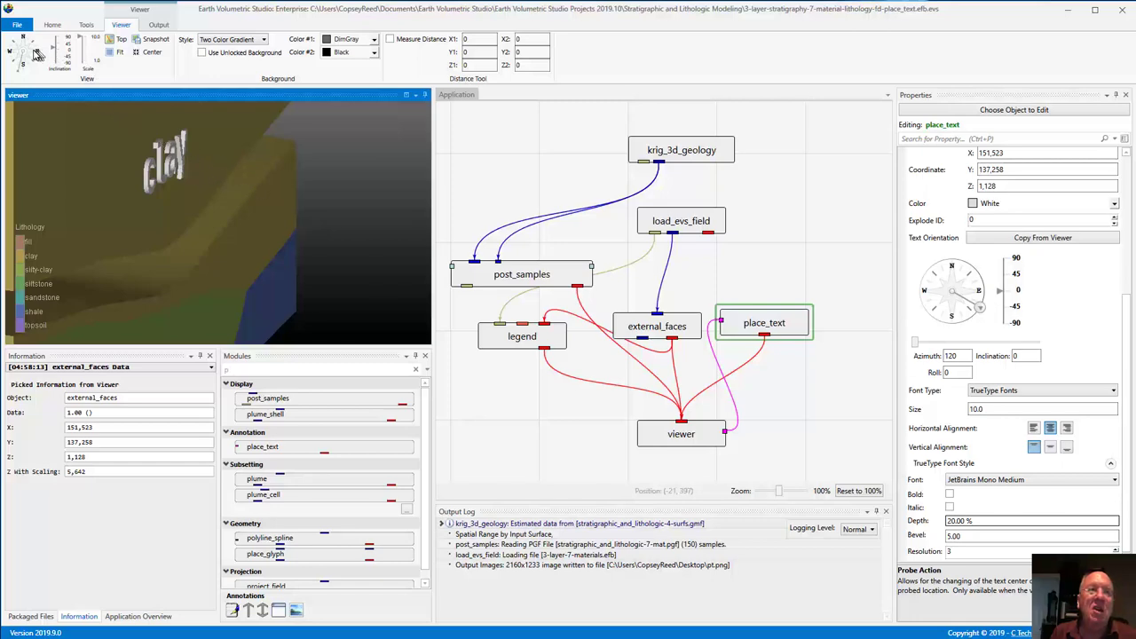
left_click(111, 39)
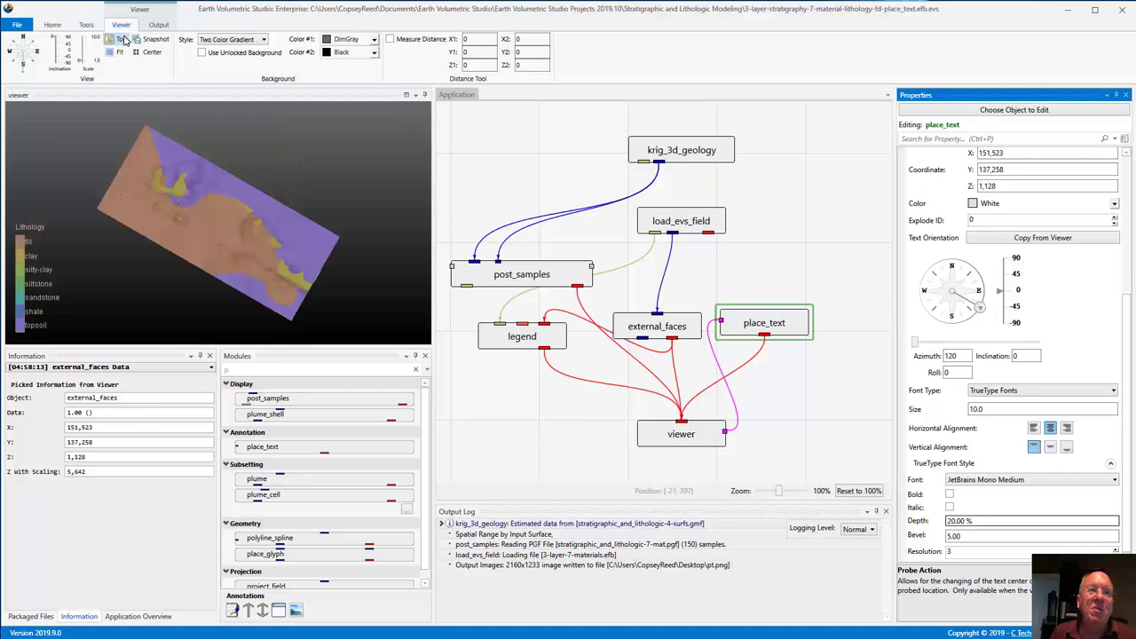
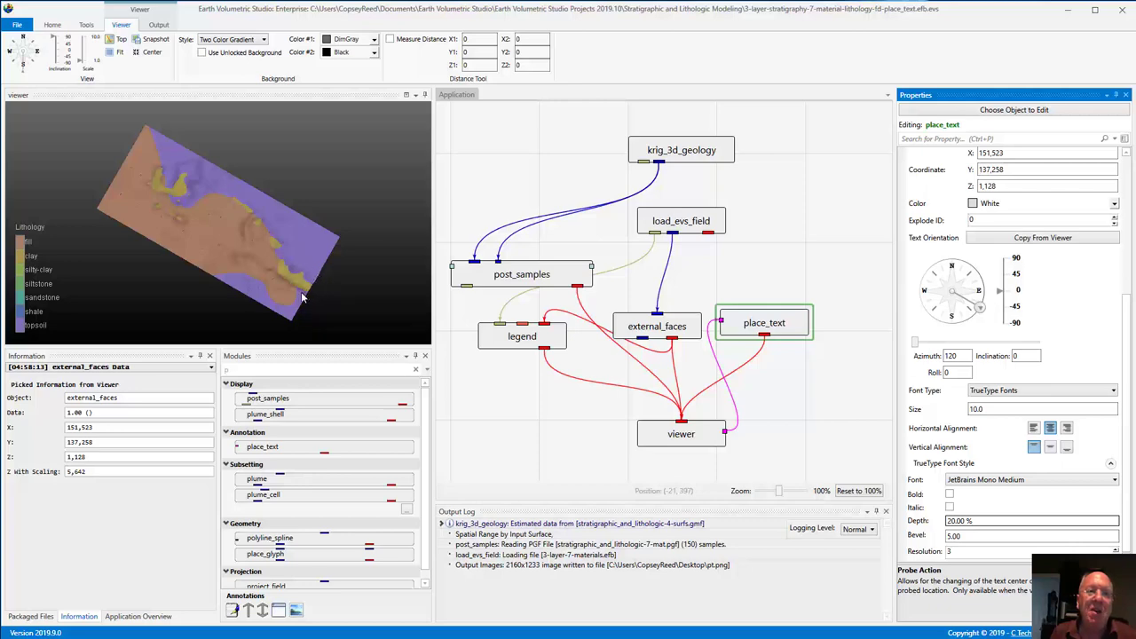
left_click(843, 270)
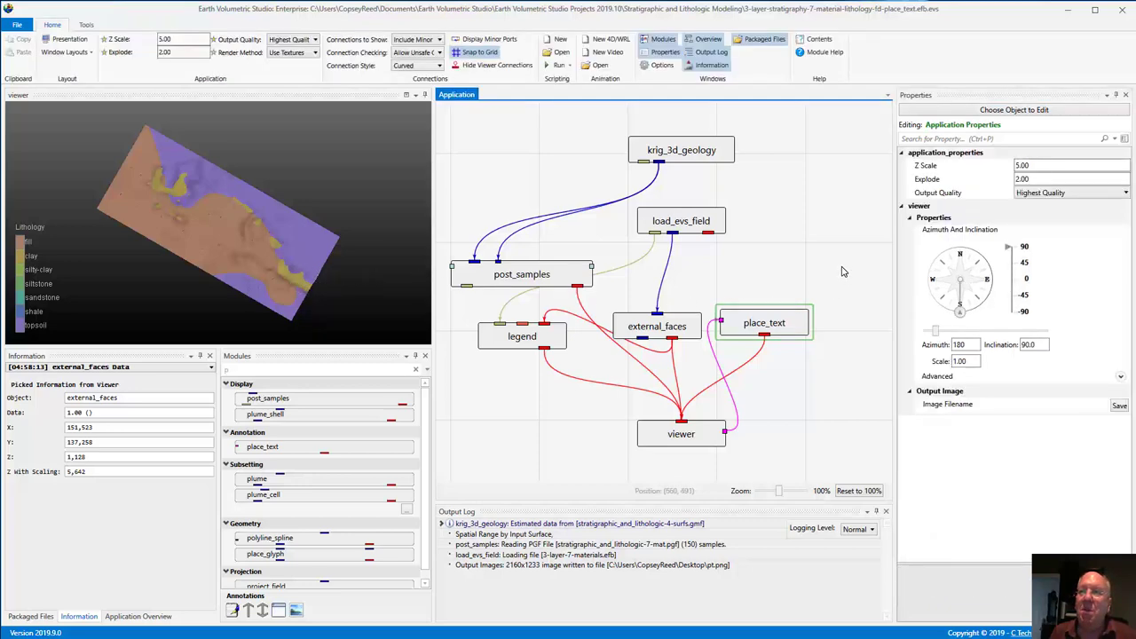
left_click(975, 343)
type("12")
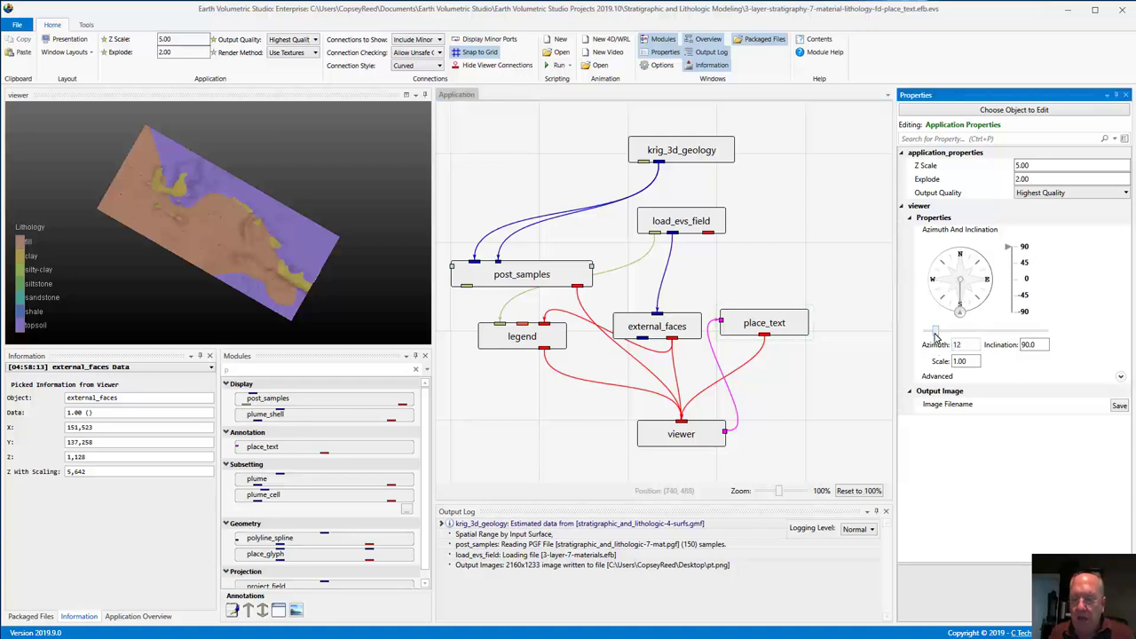
type("0")
key("Tab")
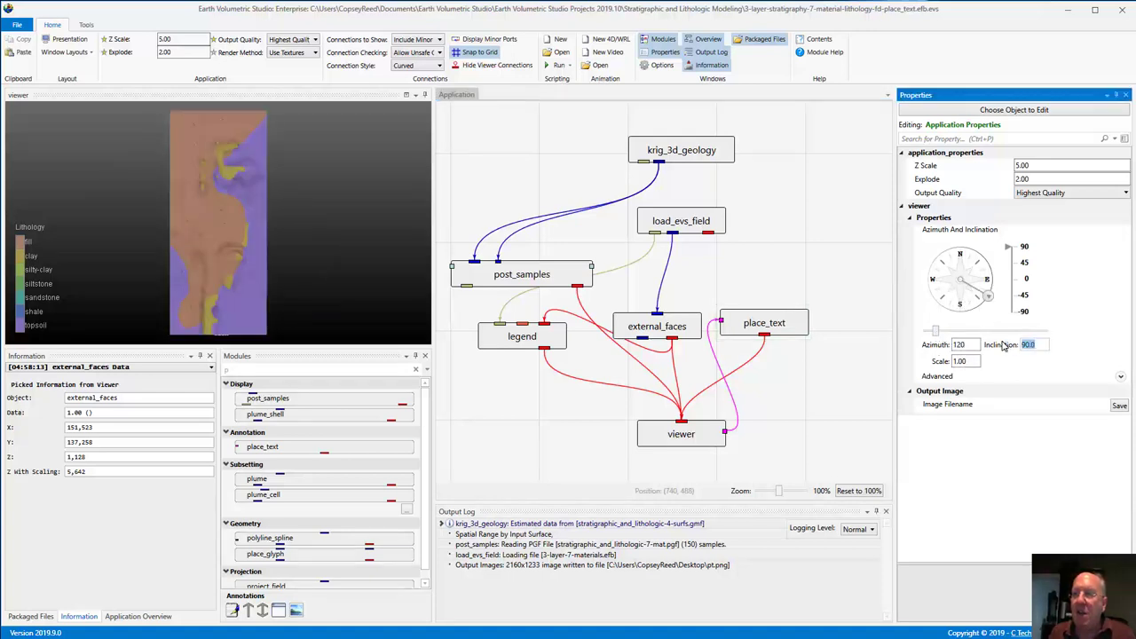
type("-0.25")
key("Return")
left_click(408, 208)
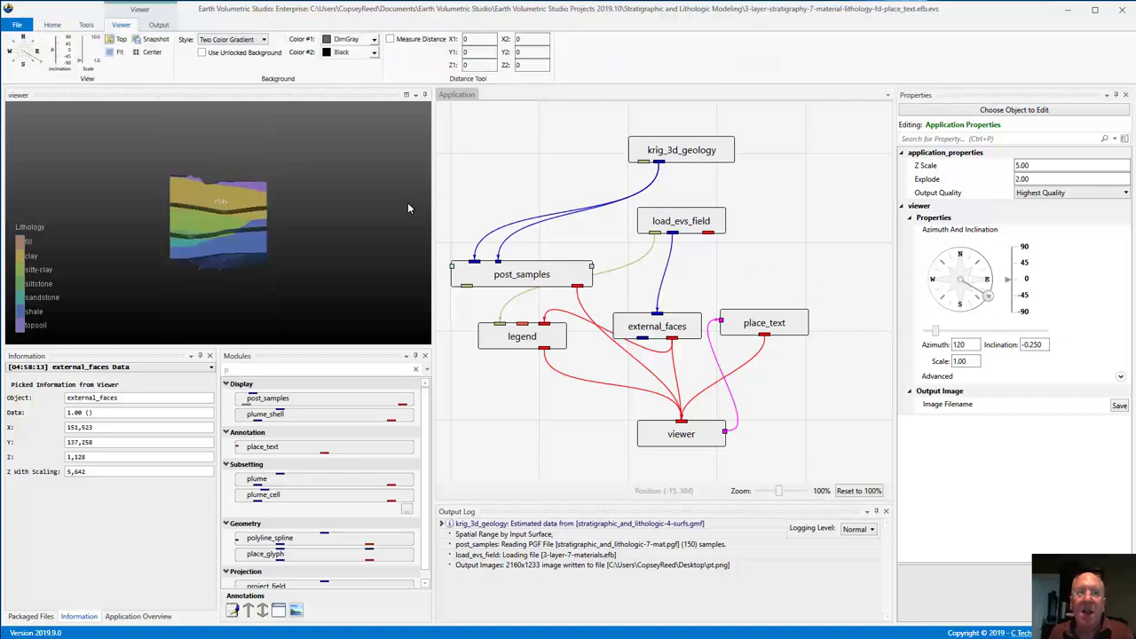
scroll(226, 211, "up", 5)
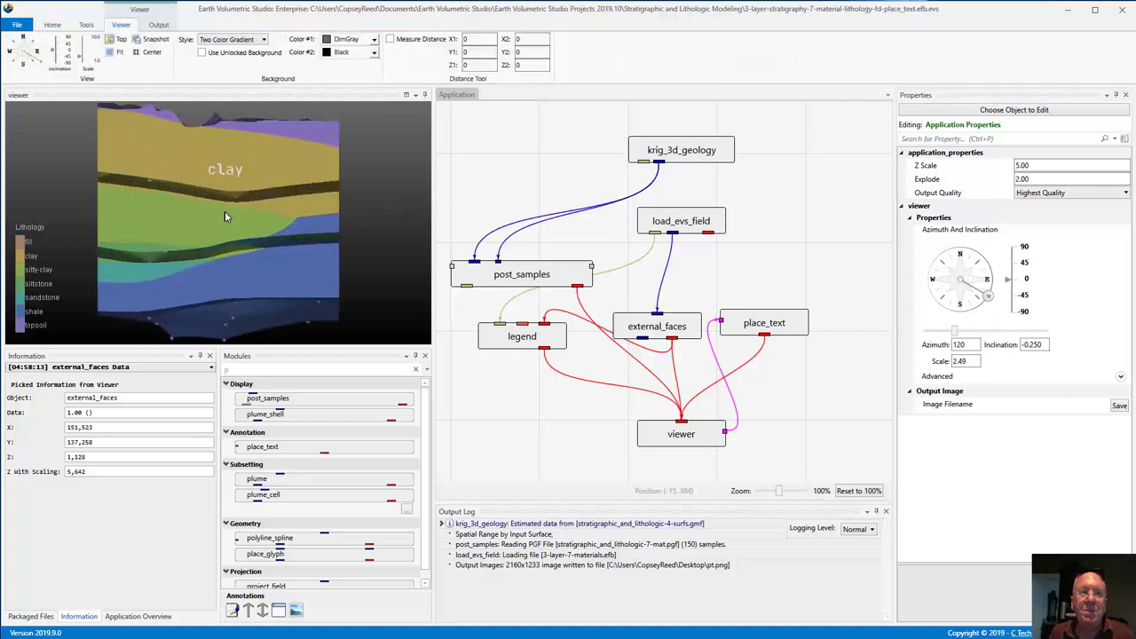
Set the clay label's X coordinate to 151526 in place_text and inspect its gap from the block face edge-on
left_click(751, 324)
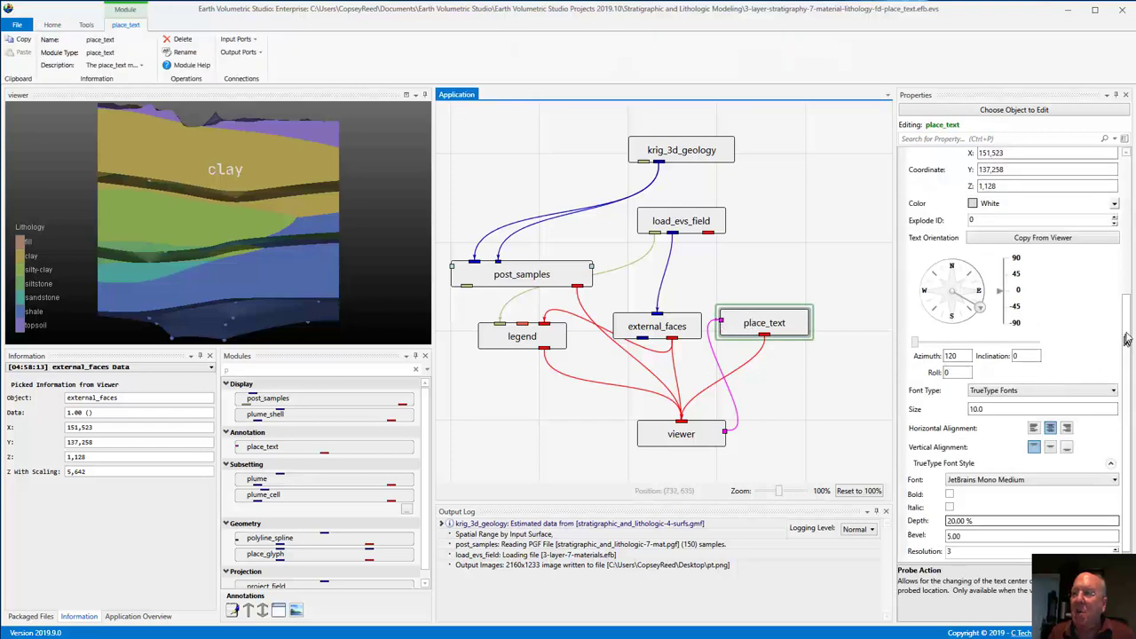
left_click_drag(1125, 340, 1129, 273)
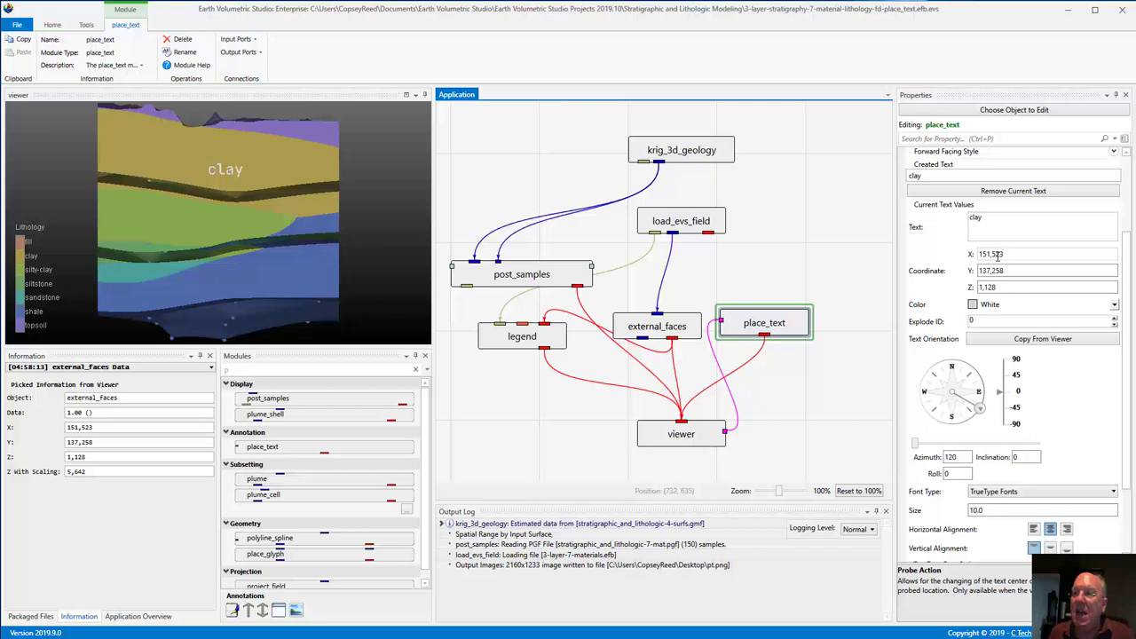
left_click_drag(1000, 255, 1064, 256)
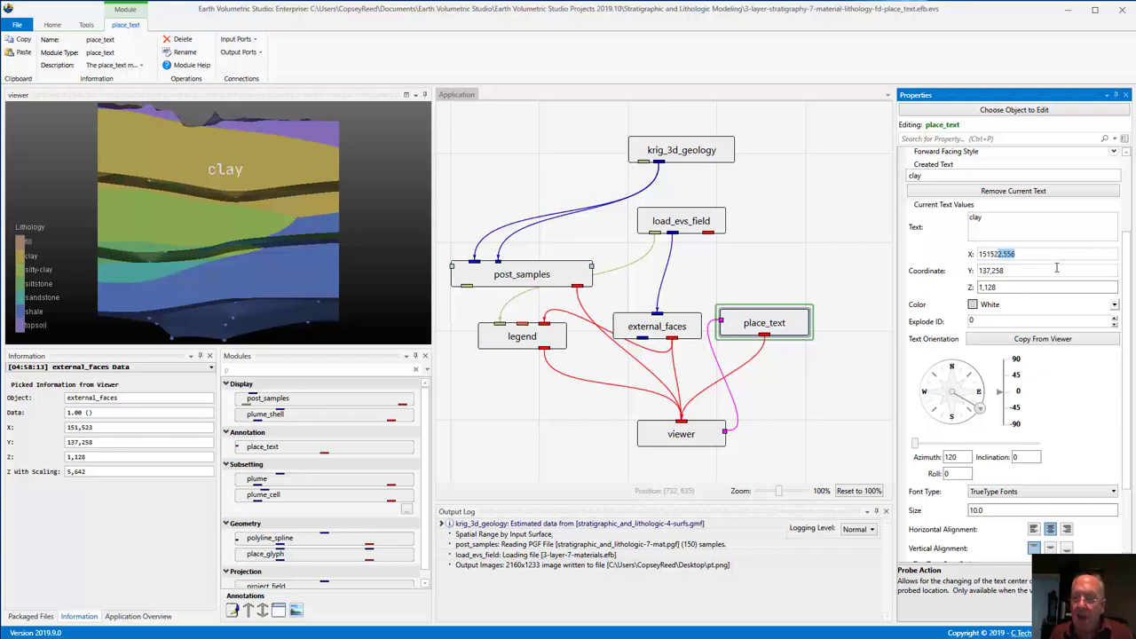
type("6")
left_click(834, 259)
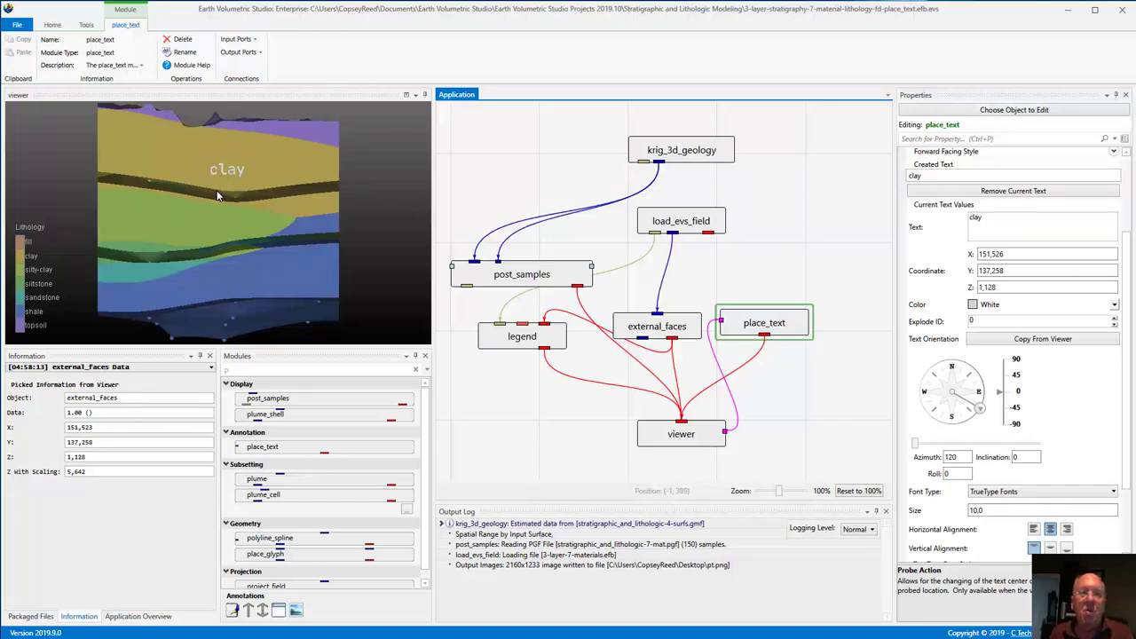
left_click_drag(217, 196, 269, 235)
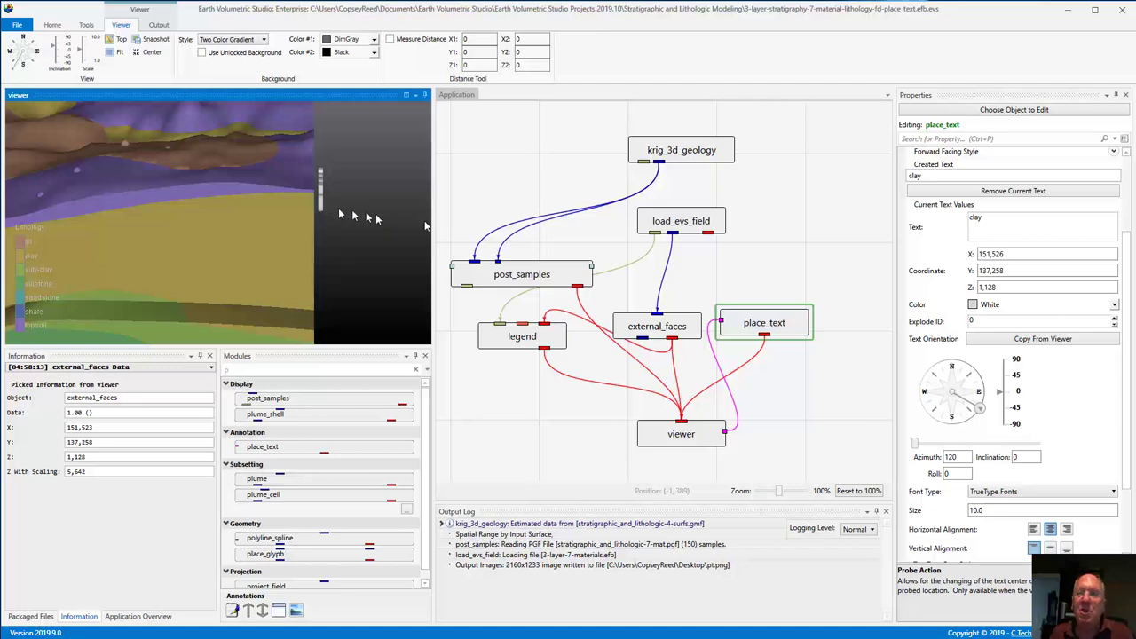
Set the clay label's X coordinate to 151523 and check its position against the block face
left_click(1001, 254)
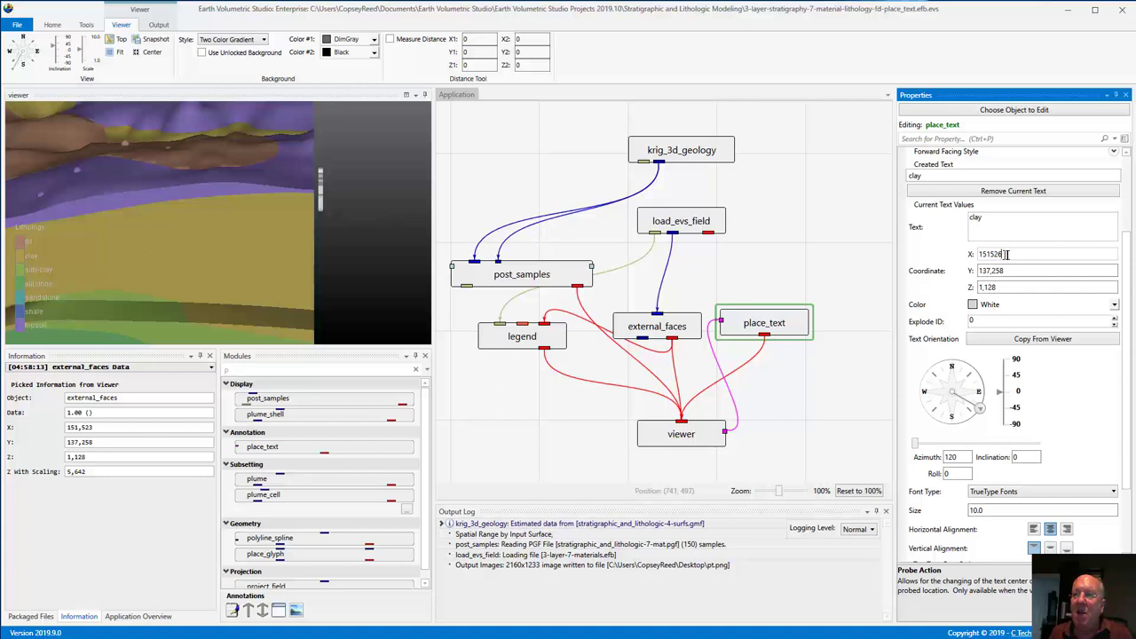
key("BackSpace")
type("3")
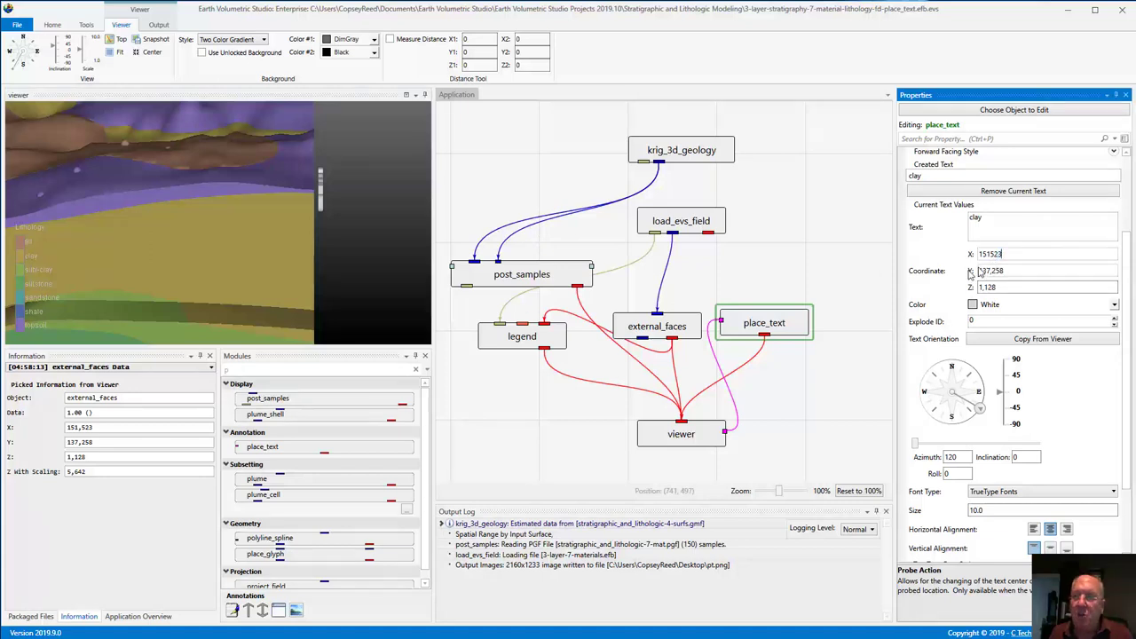
left_click(820, 258)
left_click(326, 213)
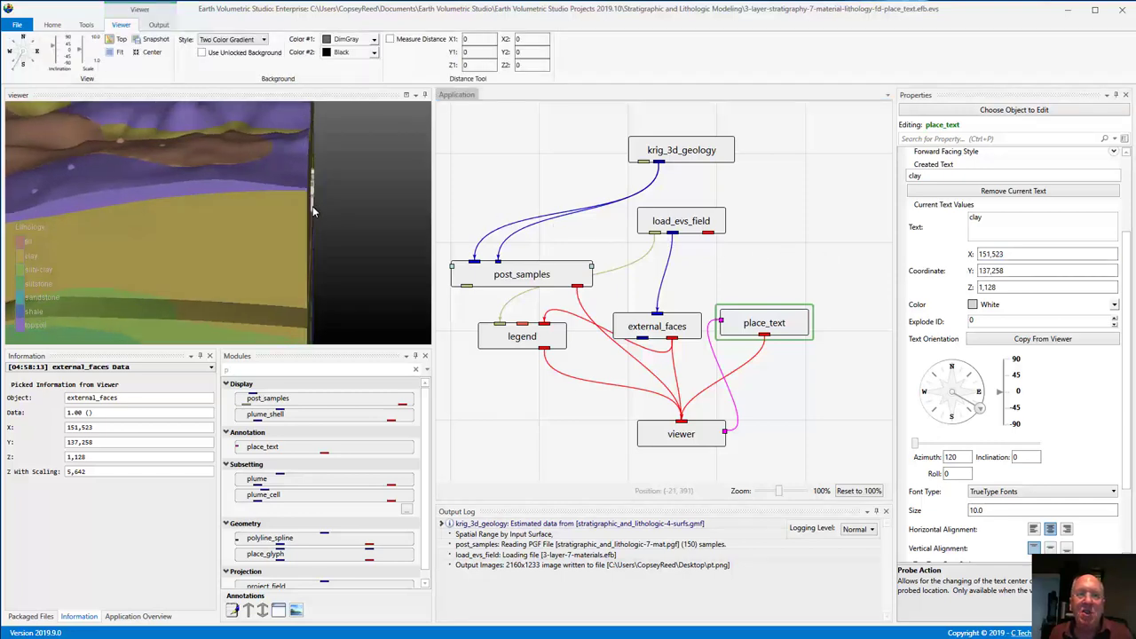
Set the clay label's X coordinate to 151524 and examine the raised letters from the side
left_click(999, 253)
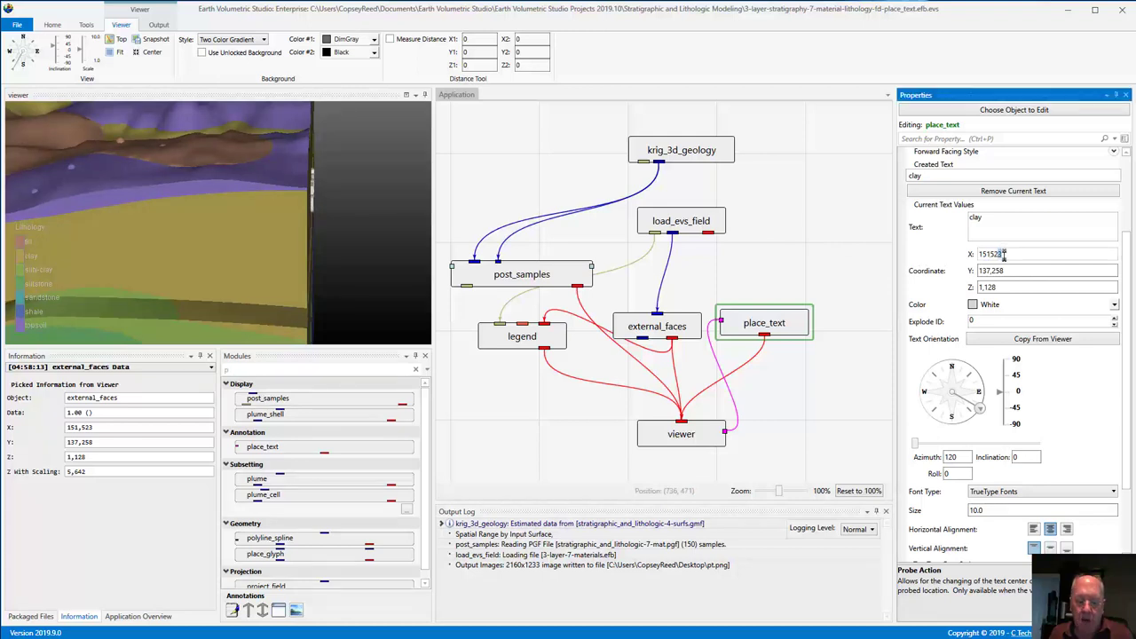
key("BackSpace")
type("4")
left_click(859, 255)
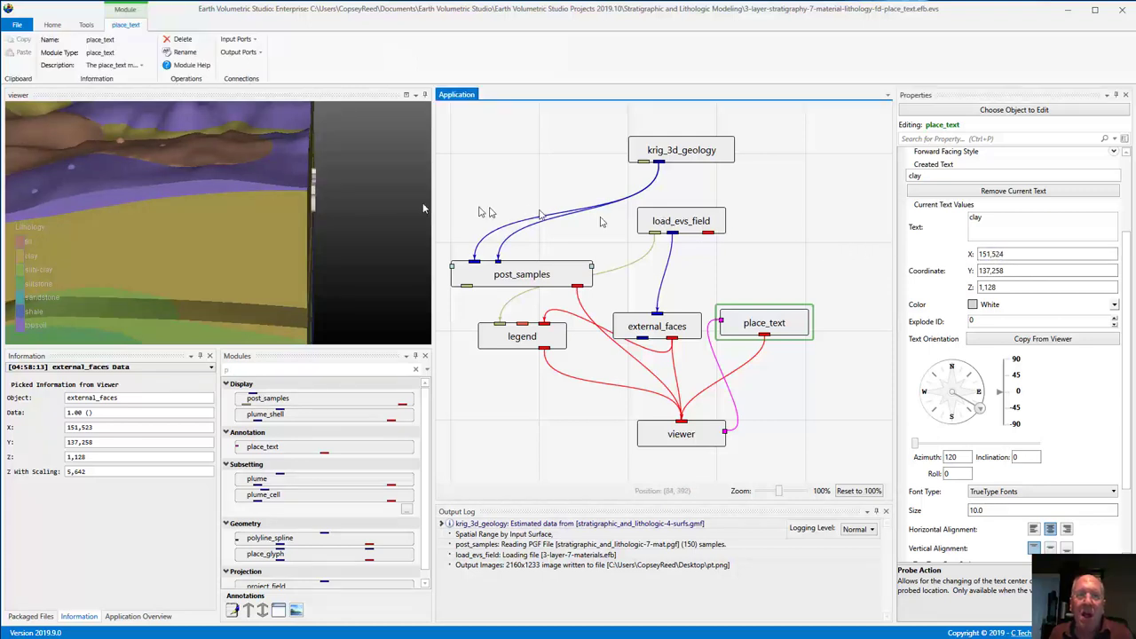
left_click_drag(310, 218, 272, 227)
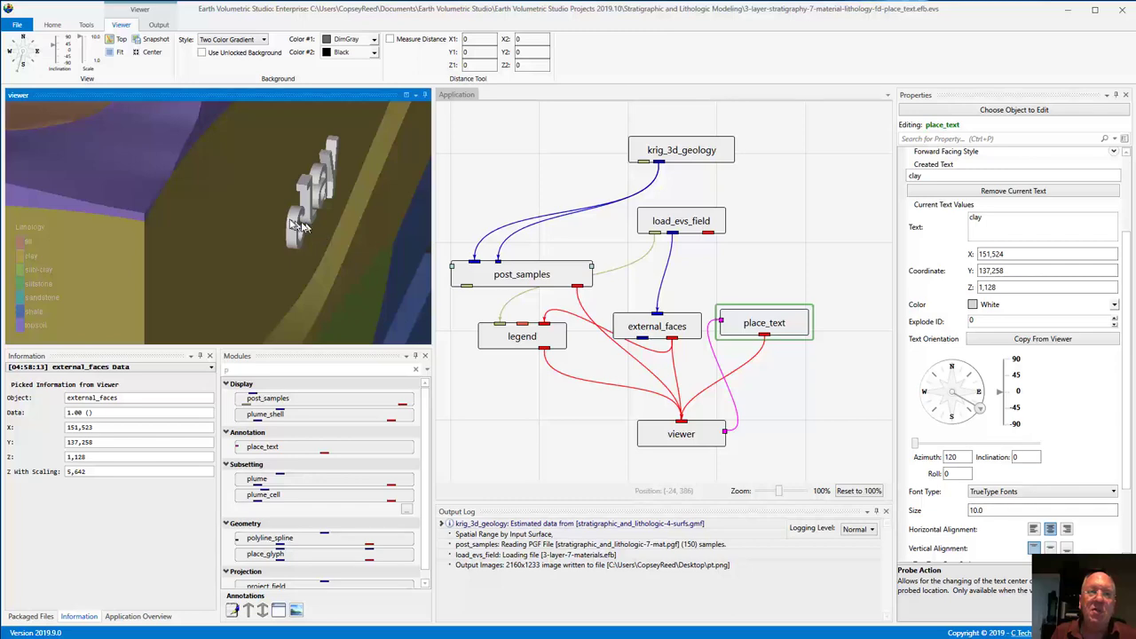
left_click_drag(288, 229, 251, 223)
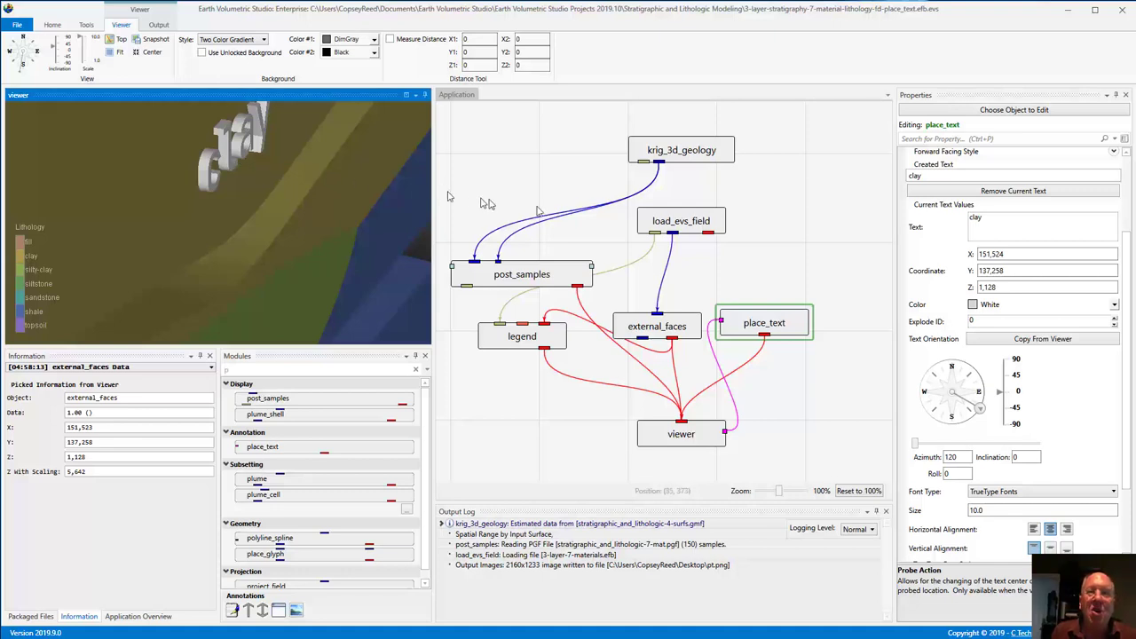
Set the view's azimuth to 120 and inclination to 0, and frame the labelled block face in the viewer
left_click(801, 240)
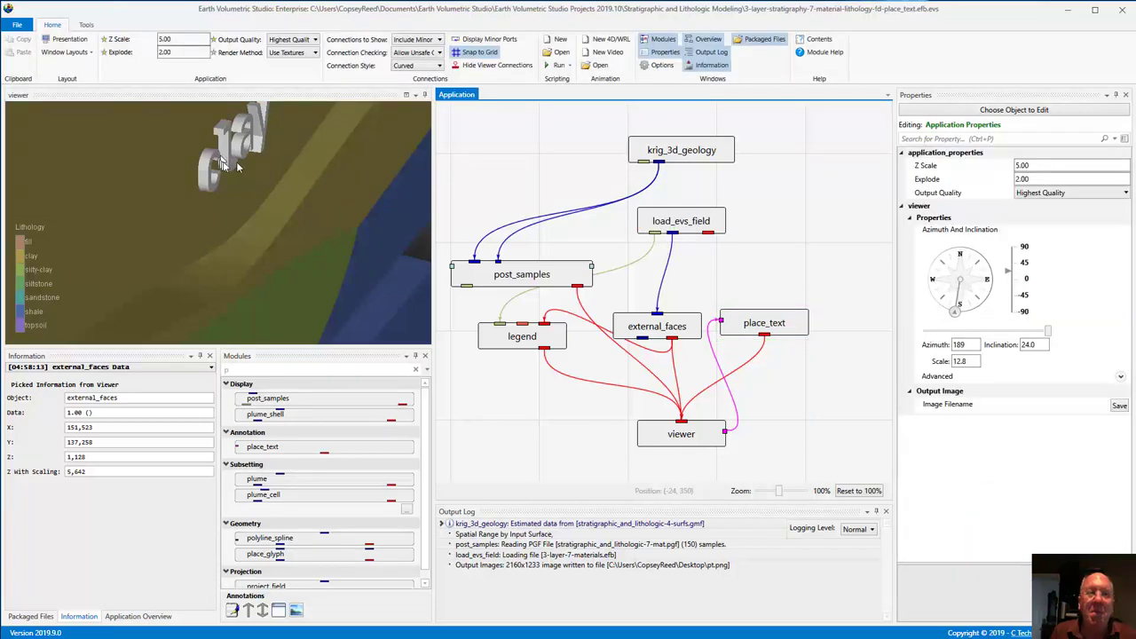
left_click(973, 346)
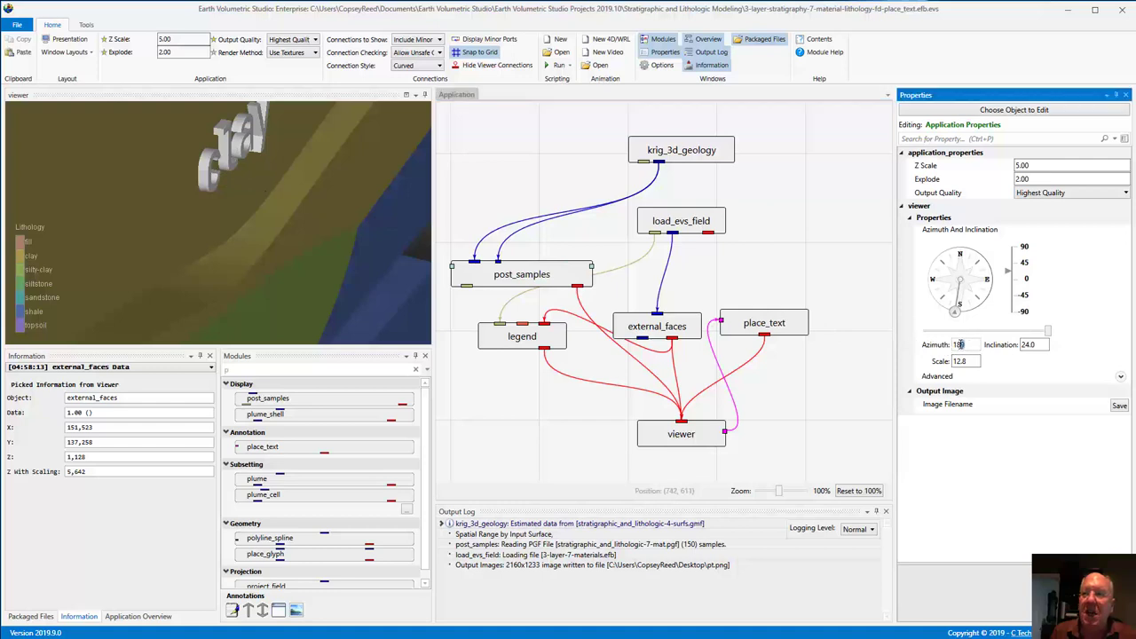
left_click(985, 292)
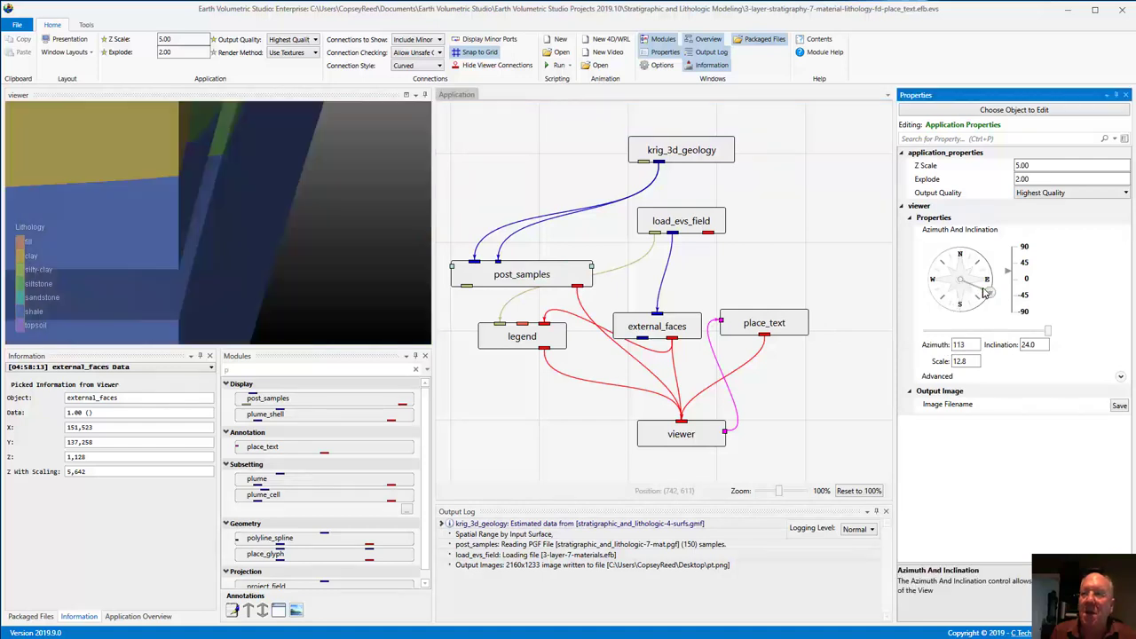
double_click(958, 344)
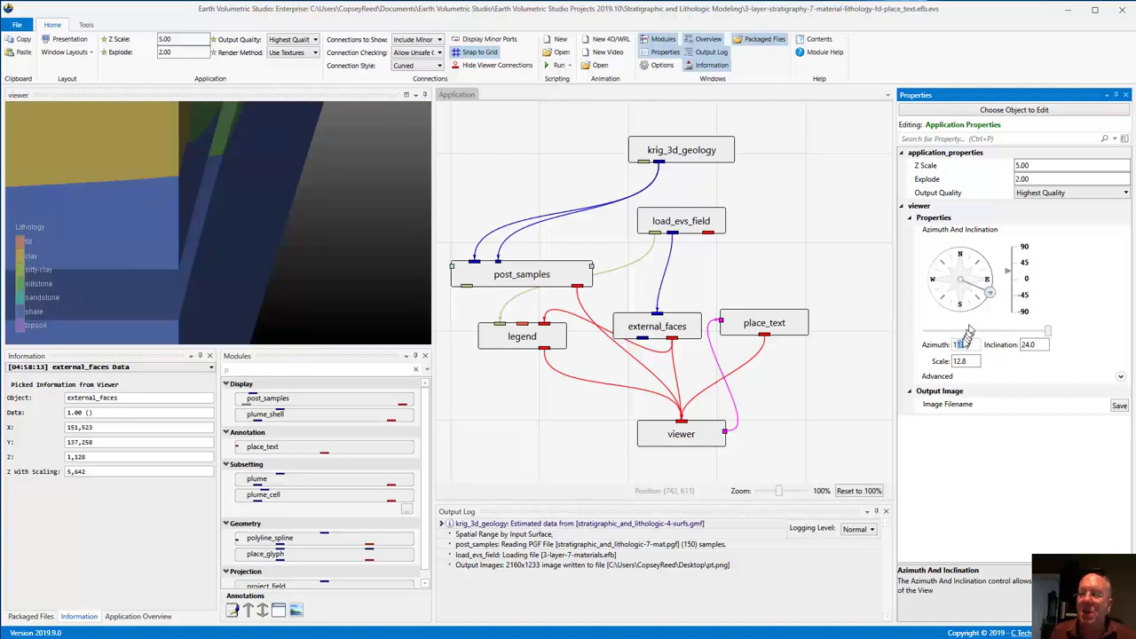
type("120")
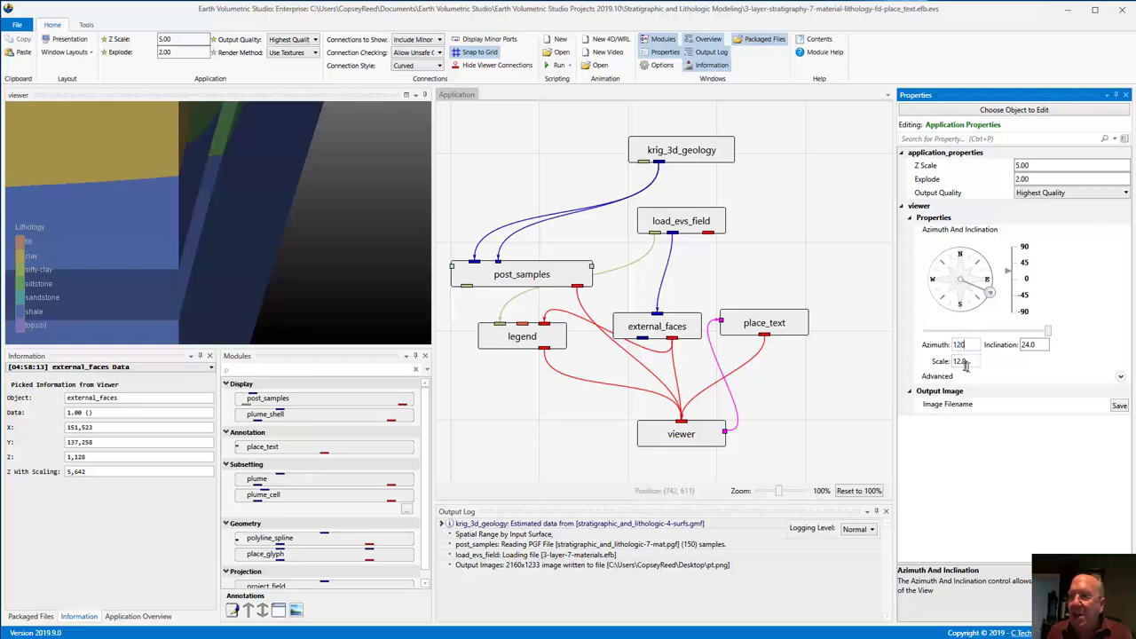
key("Tab")
type("0")
key("Return")
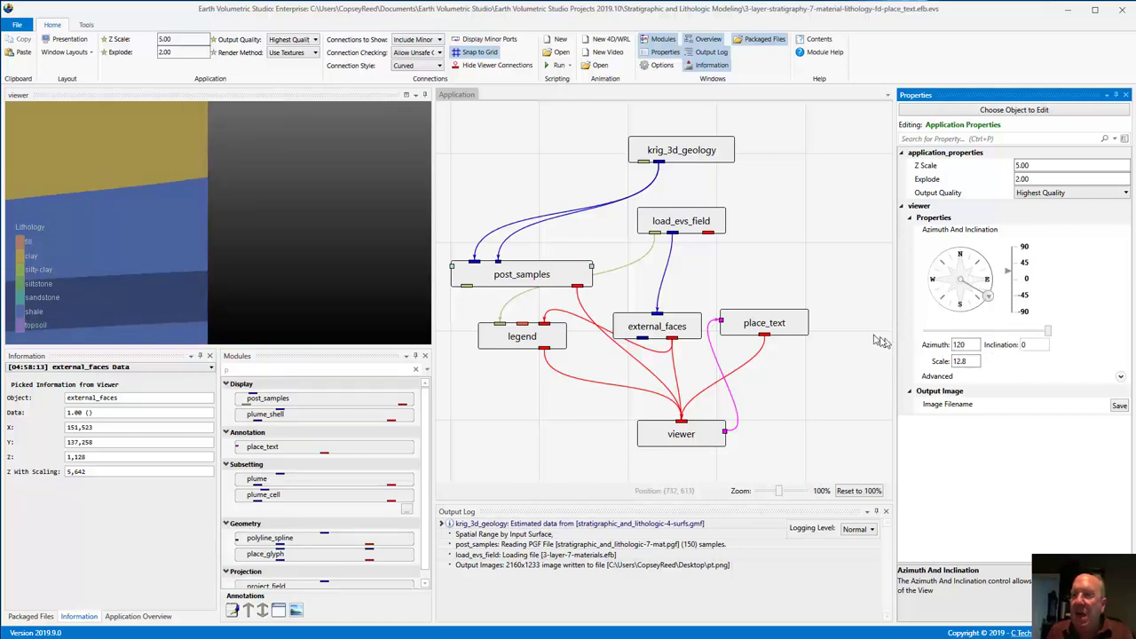
left_click(880, 341)
scroll(287, 212, "up", 3)
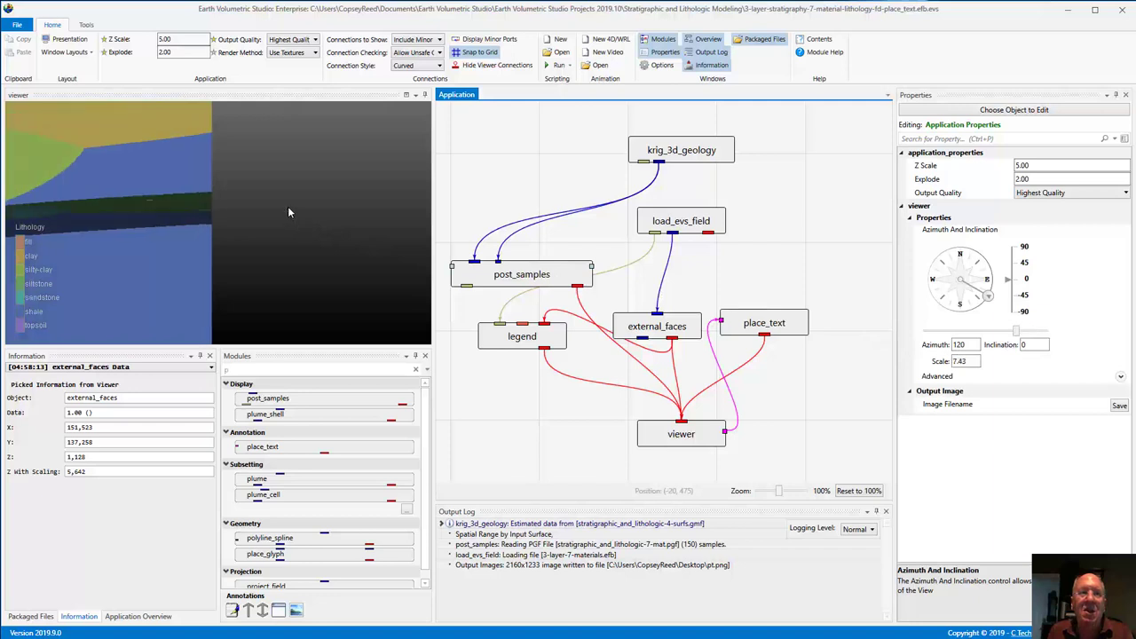
scroll(287, 213, "up", 3)
left_click(293, 226)
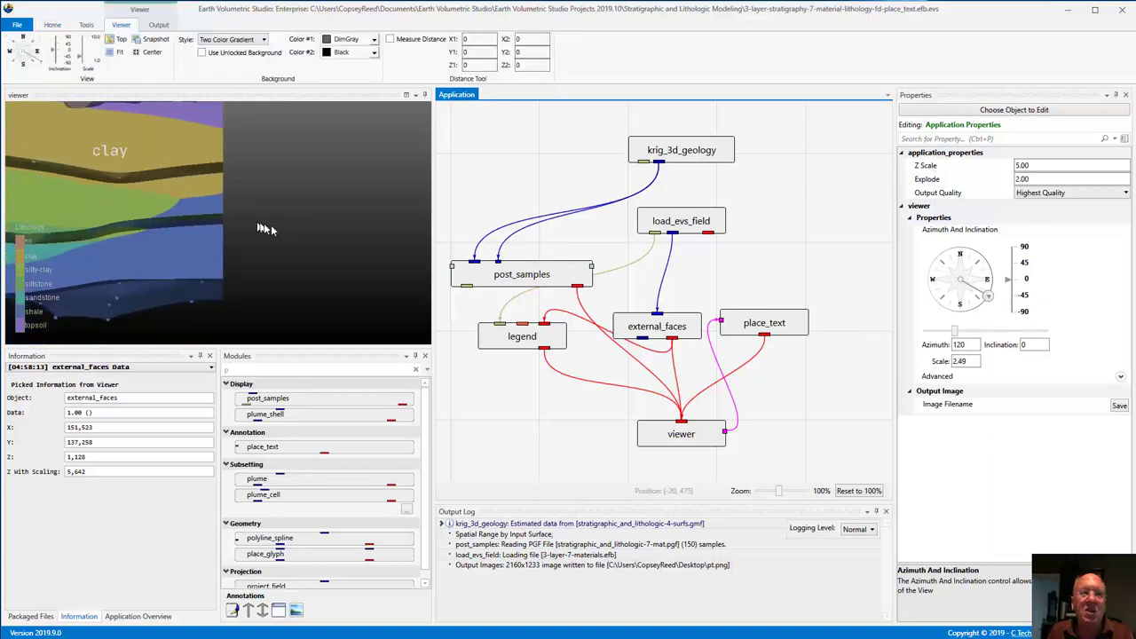
right_click_drag(265, 229, 349, 245)
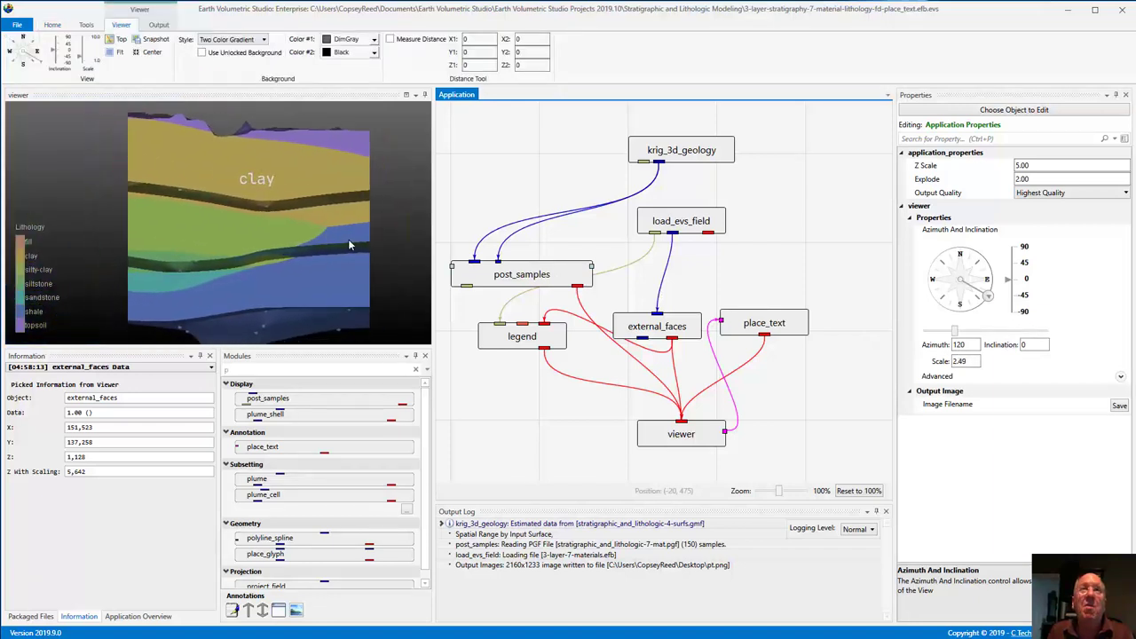
Add a second text label on the purple topsoil layer with place_text and set the probe action to Reset Position
left_click_drag(755, 325, 752, 321)
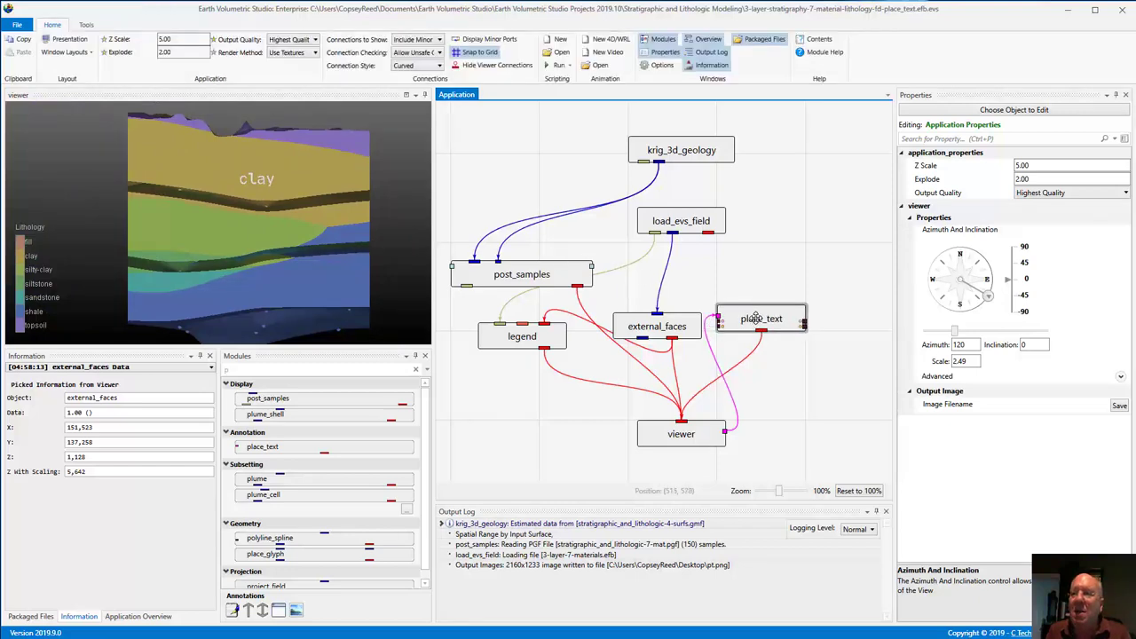
left_click(754, 318)
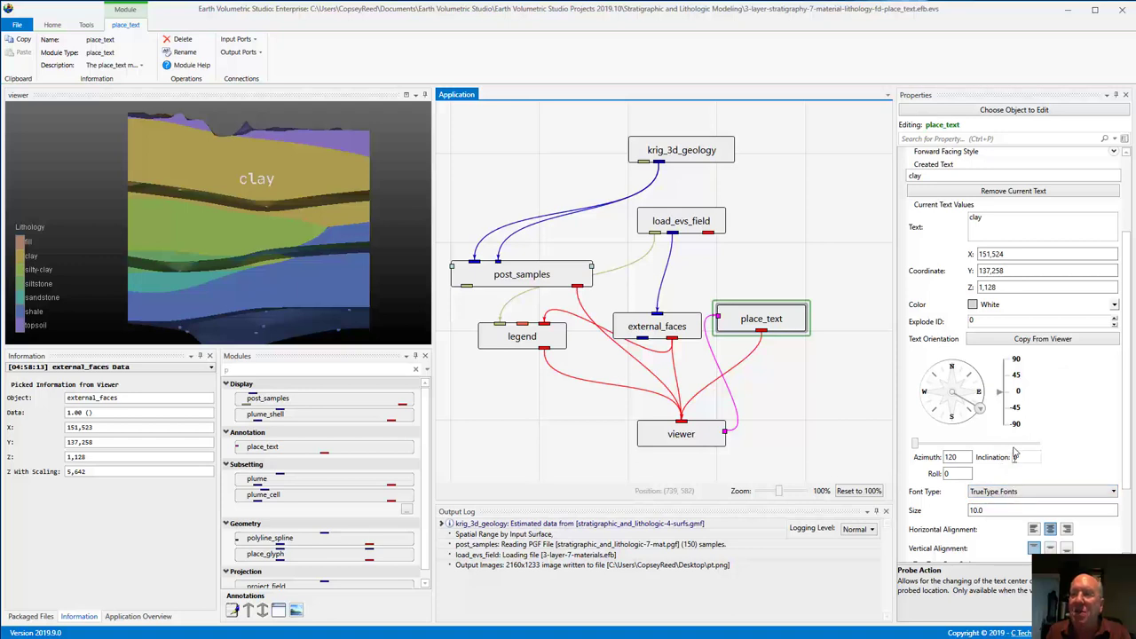
scroll(1130, 300, "up", 3)
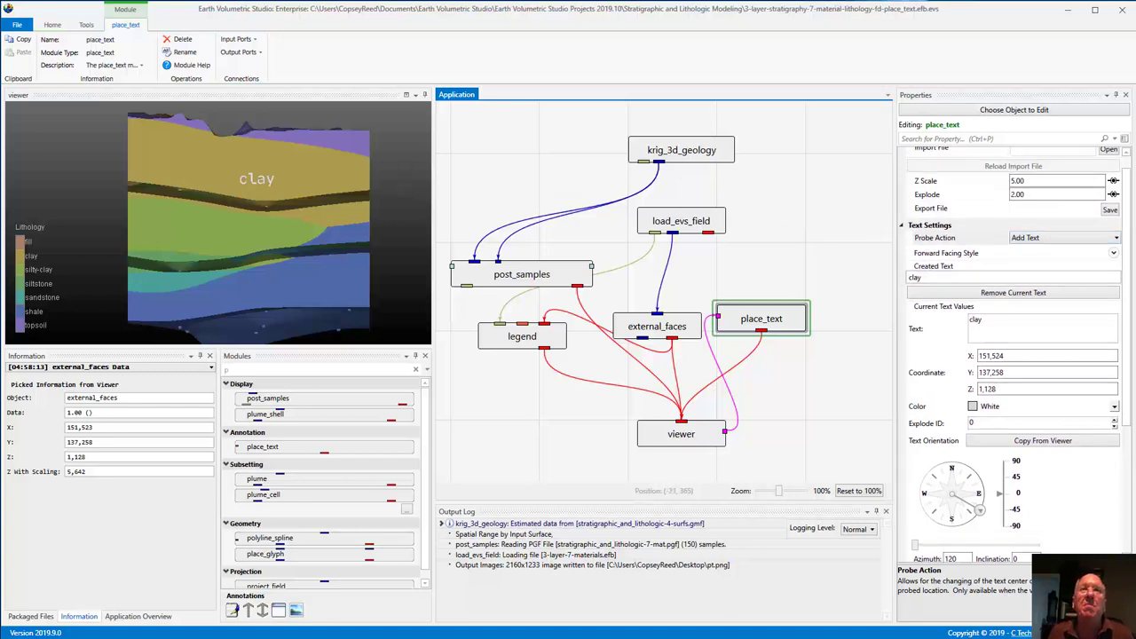
left_click(322, 143, "ctrl")
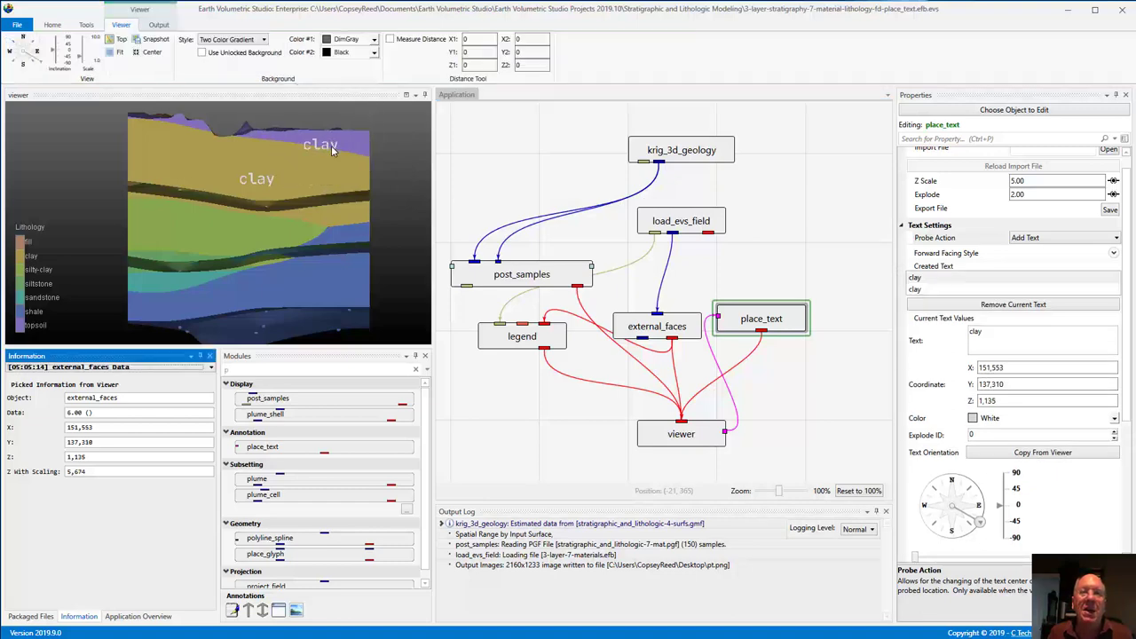
left_click(1029, 238)
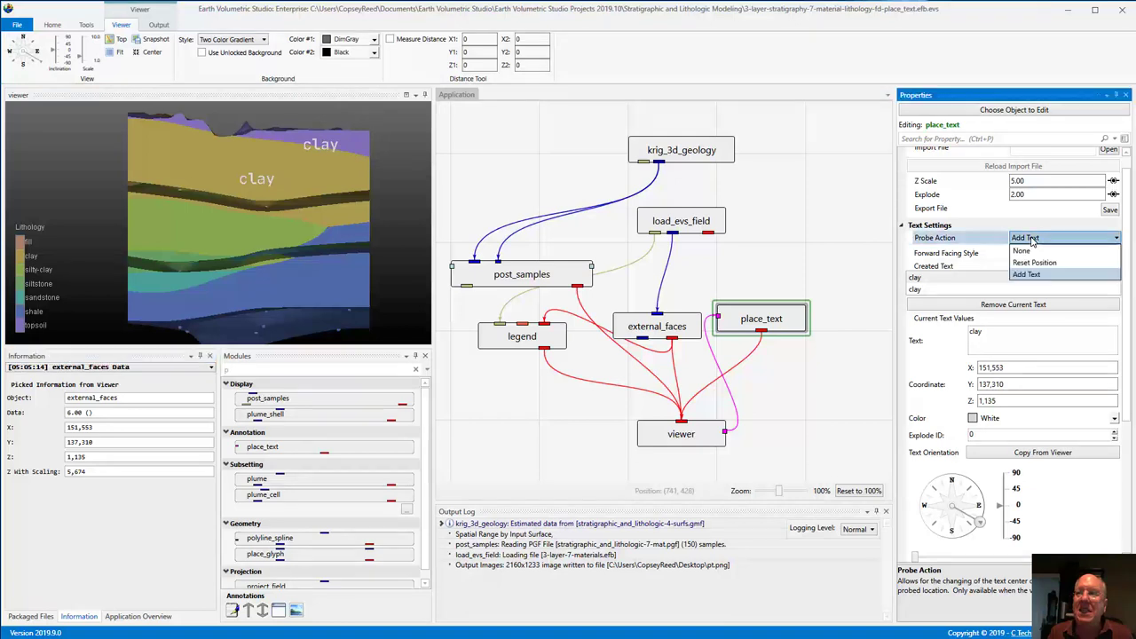
left_click(1034, 262)
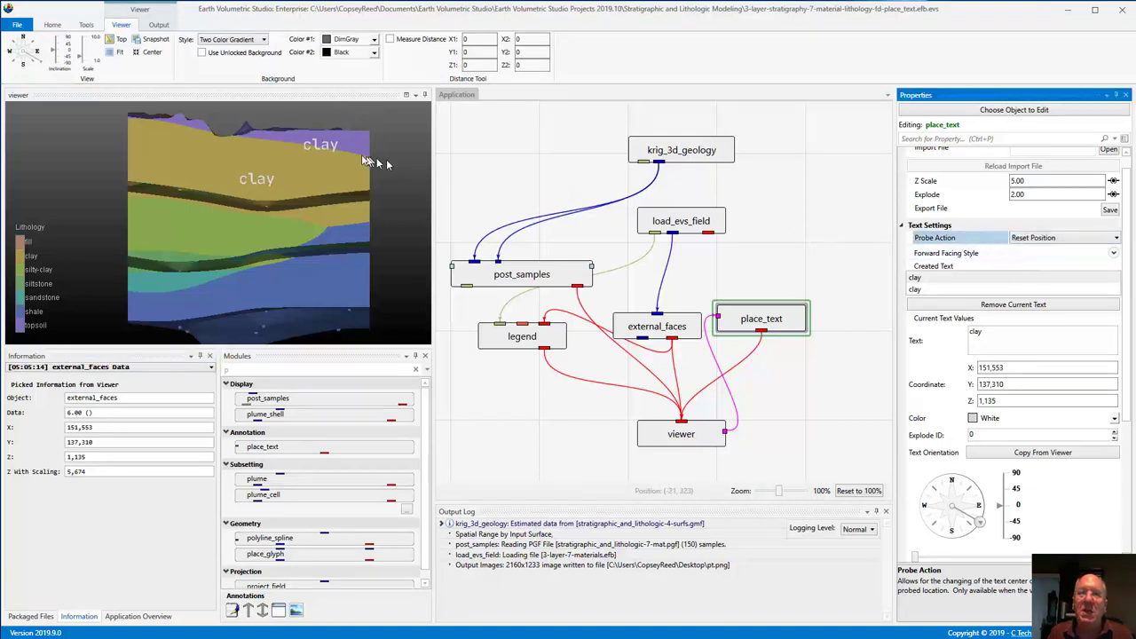
Reposition the second label within the purple layer near the block's upper edge and change its text to topsoil
left_click(335, 144, "ctrl")
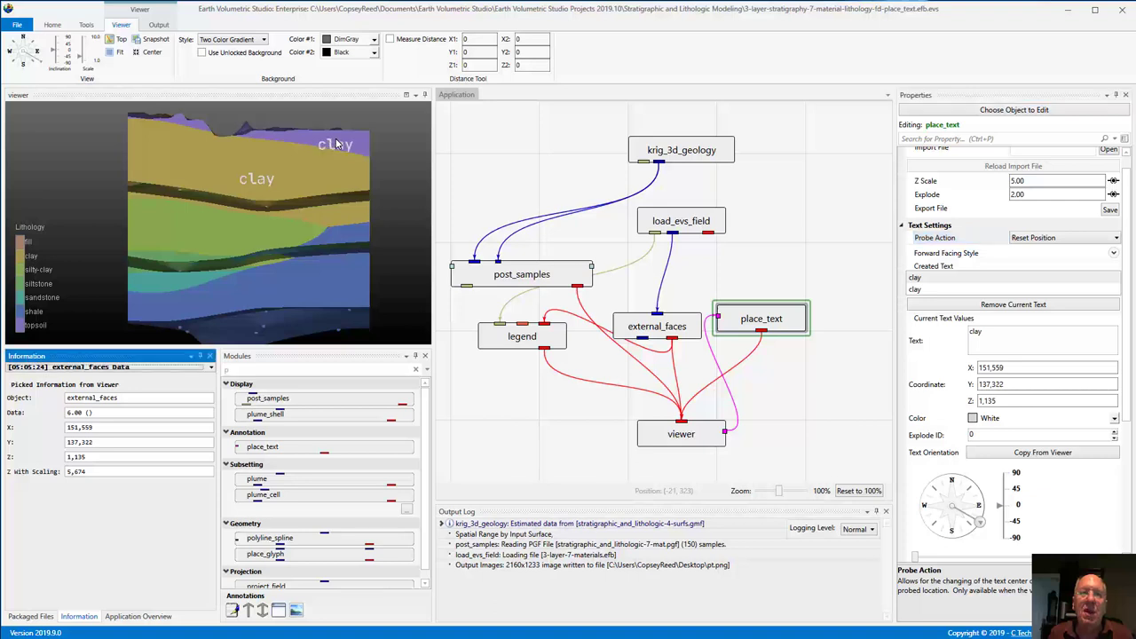
left_click(335, 140, "ctrl")
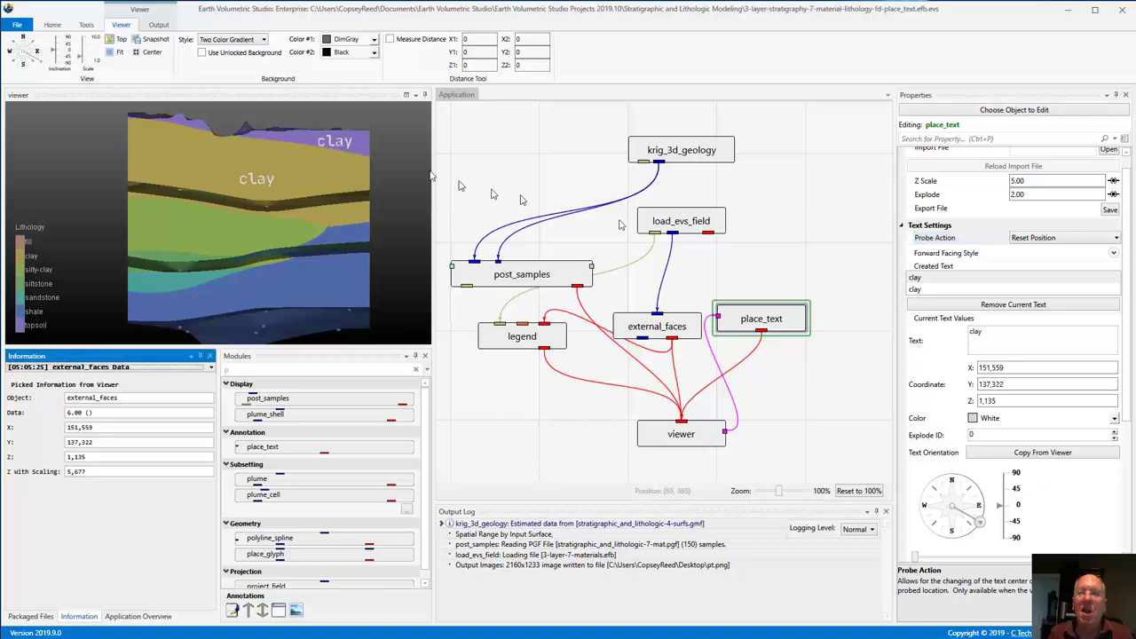
left_click(973, 328)
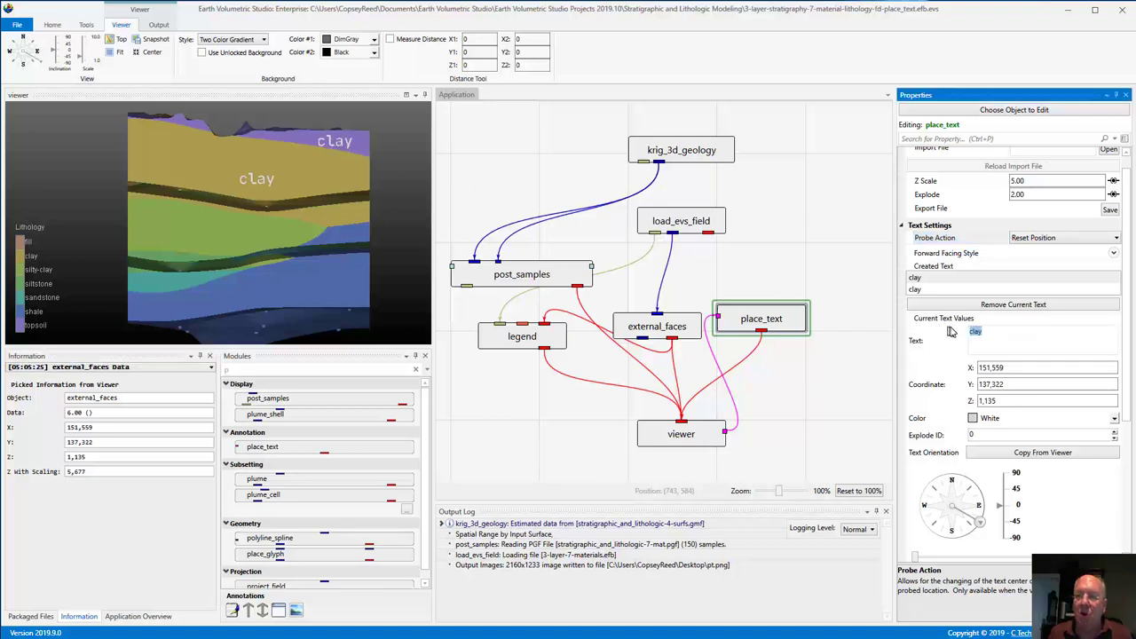
type("tops")
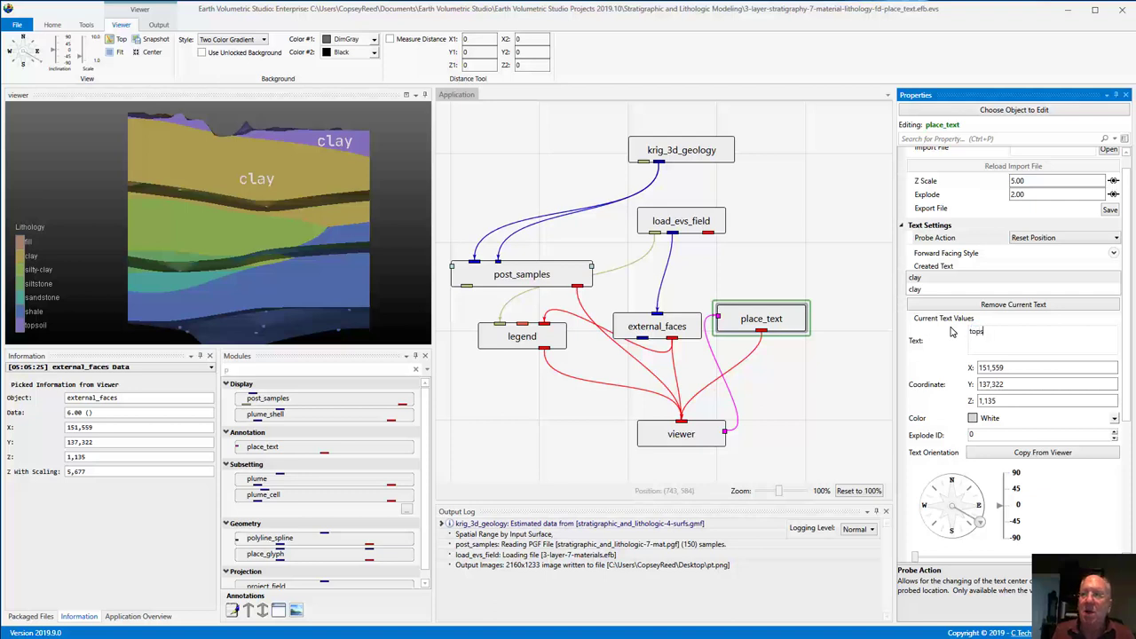
type("oil")
key("Return")
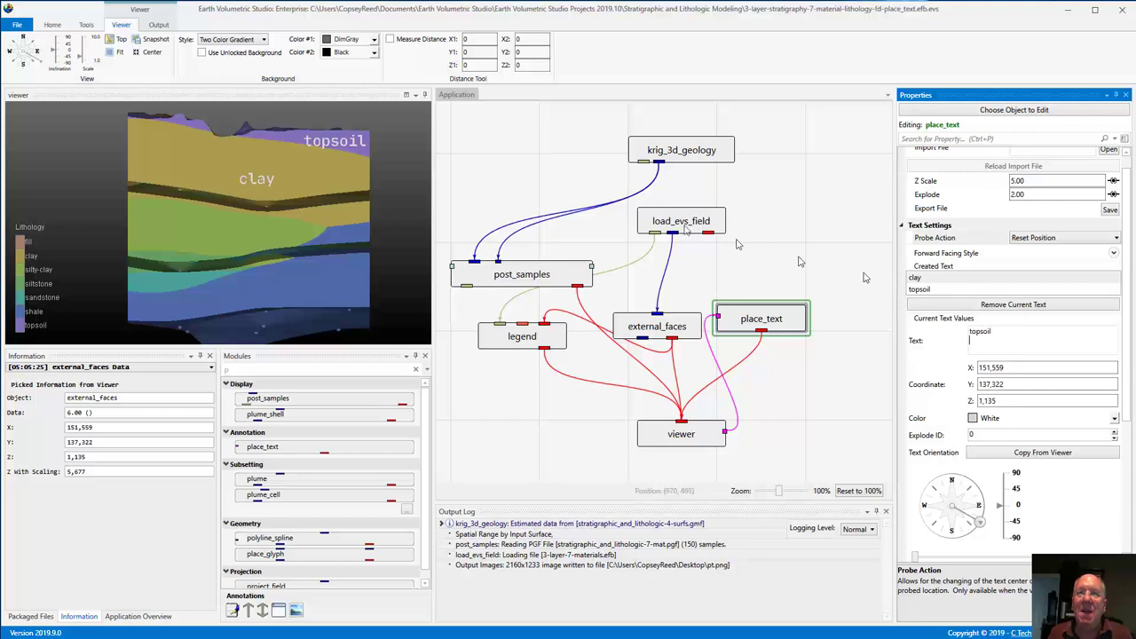
Re-centre the topsoil label inside the purple layer and set its X coordinate to 151558.2
left_click(326, 138, "ctrl")
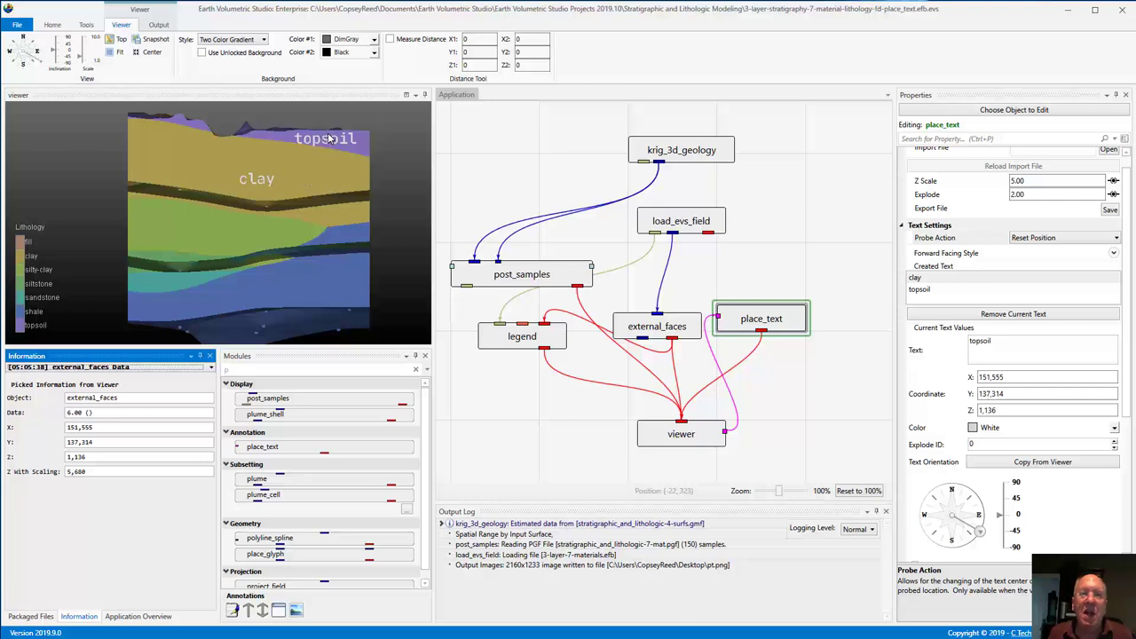
left_click(329, 138, "ctrl")
left_click(331, 136, "ctrl")
left_click(1012, 378)
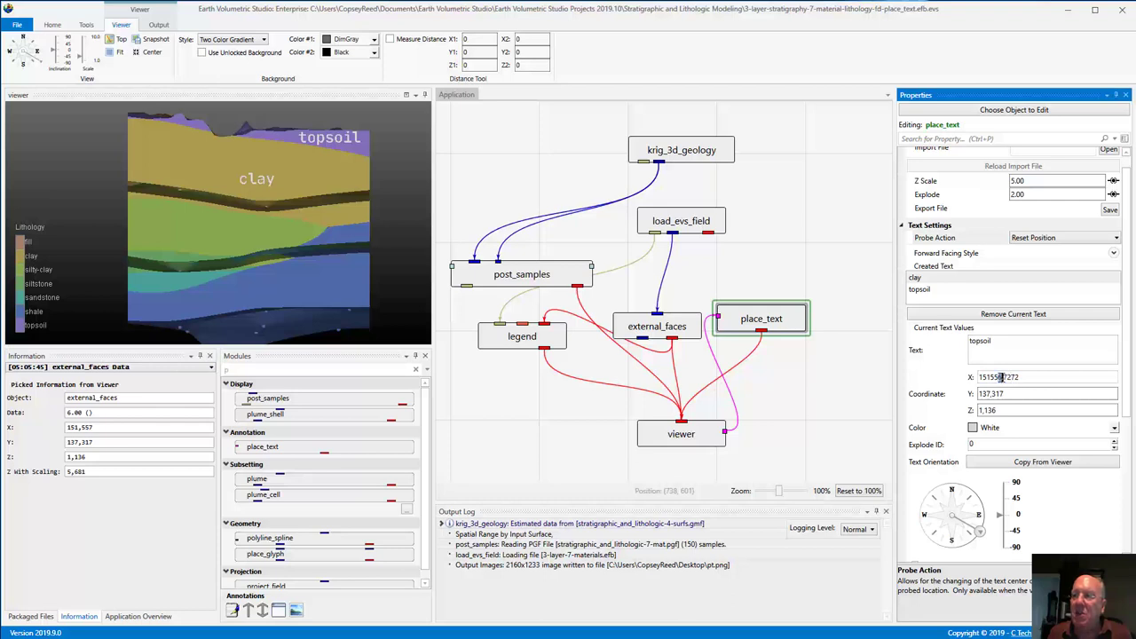
left_click_drag(1000, 377, 1036, 378)
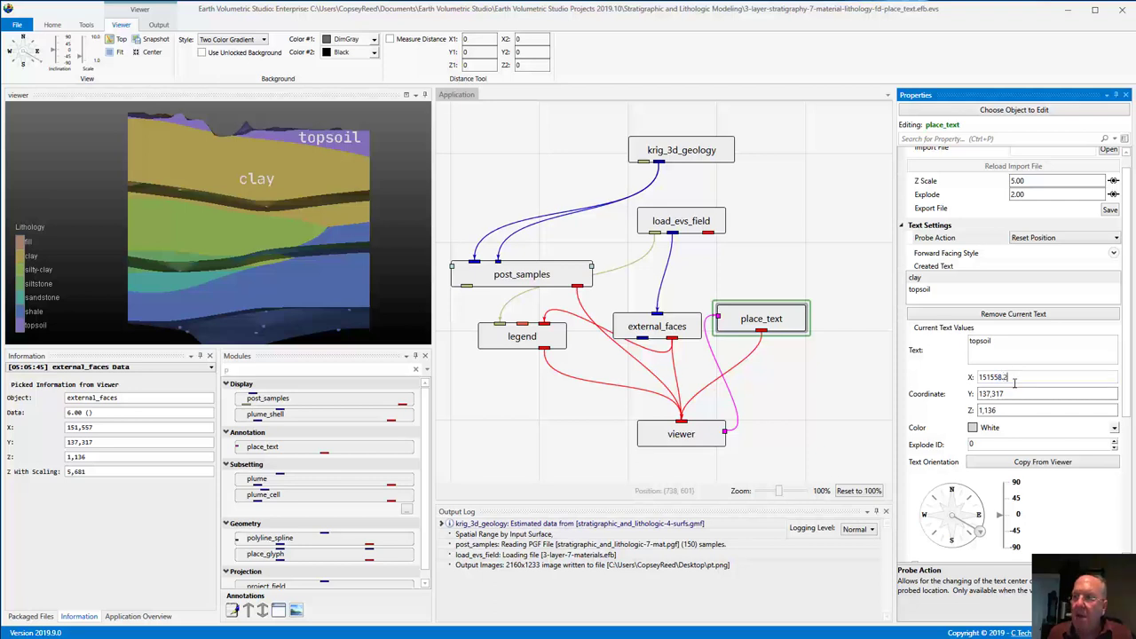
left_click(874, 364)
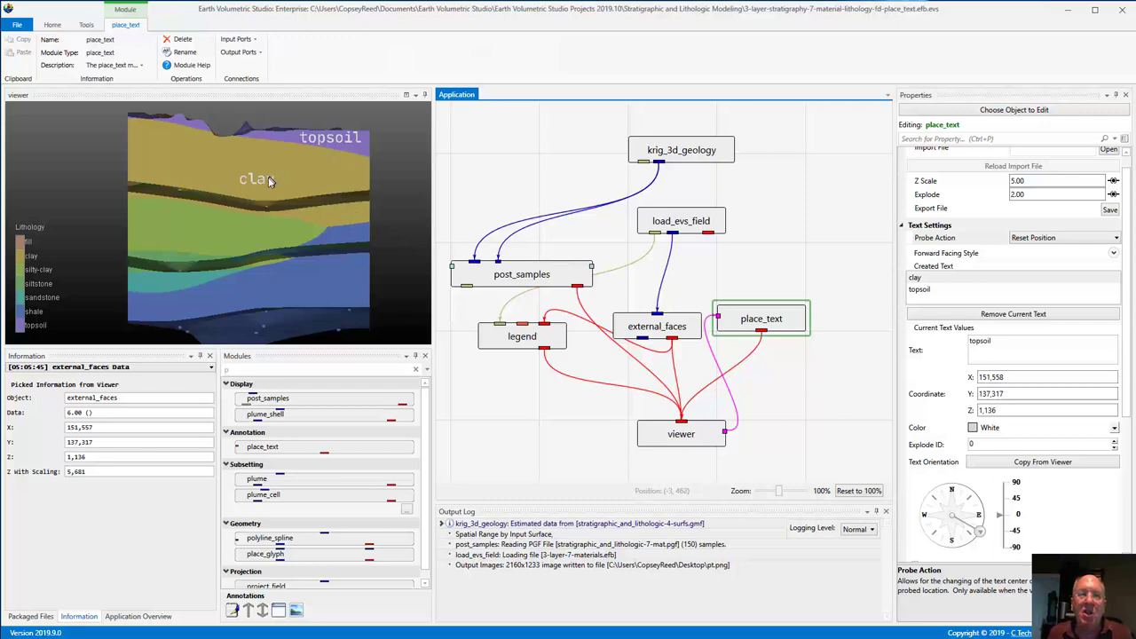
Examine the raised clay and topsoil labels up close from the side to check their offset from the face
left_click_drag(206, 197, 7, 241)
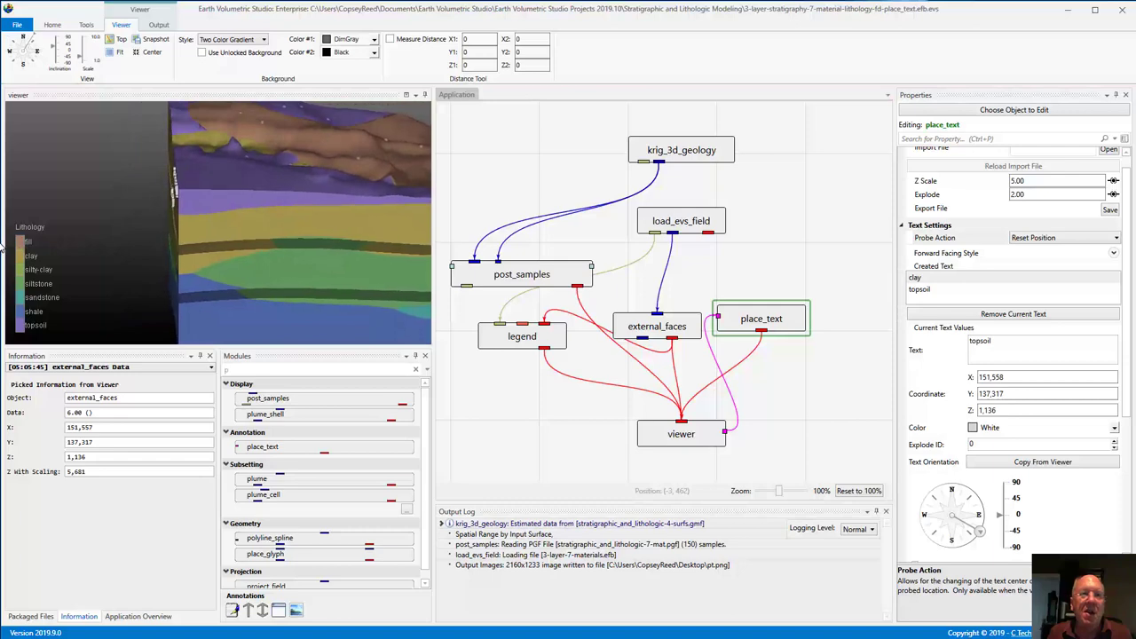
scroll(161, 223, "up", 3)
left_click_drag(159, 223, 241, 242)
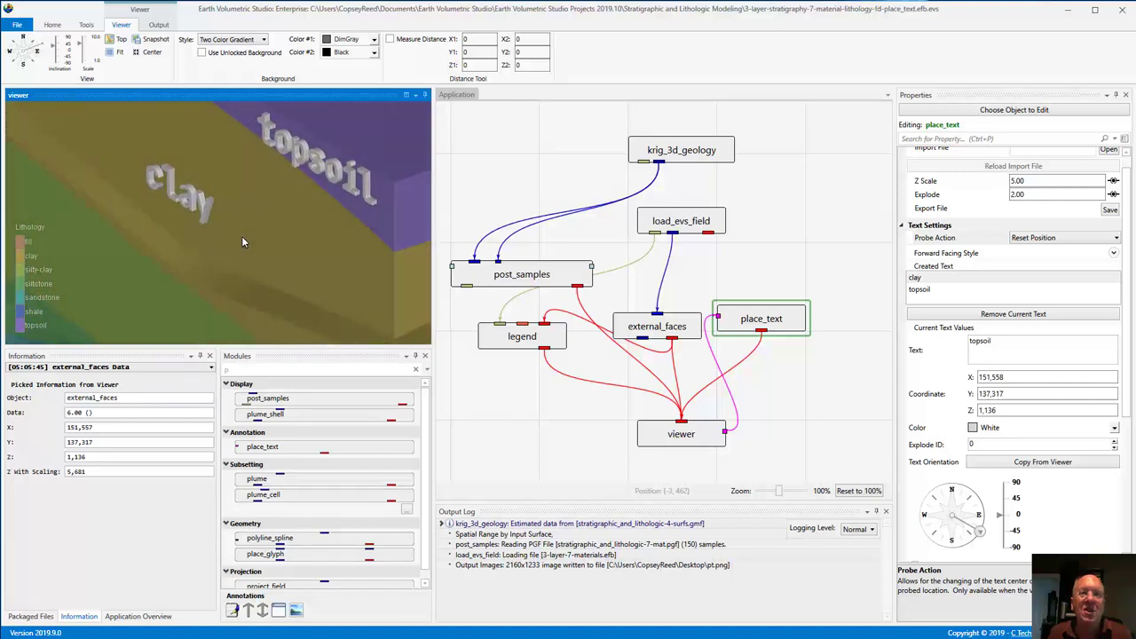
Set the view's azimuth to 120 and inclination to 0.25, and frame the whole labelled block face
left_click(844, 266)
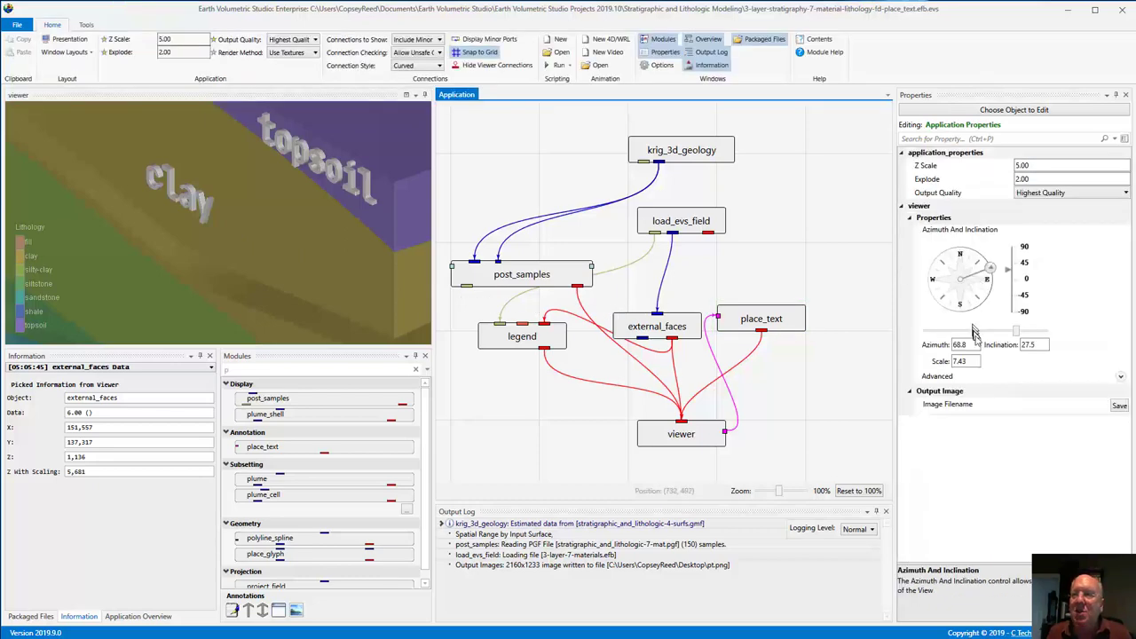
double_click(962, 344)
type("1")
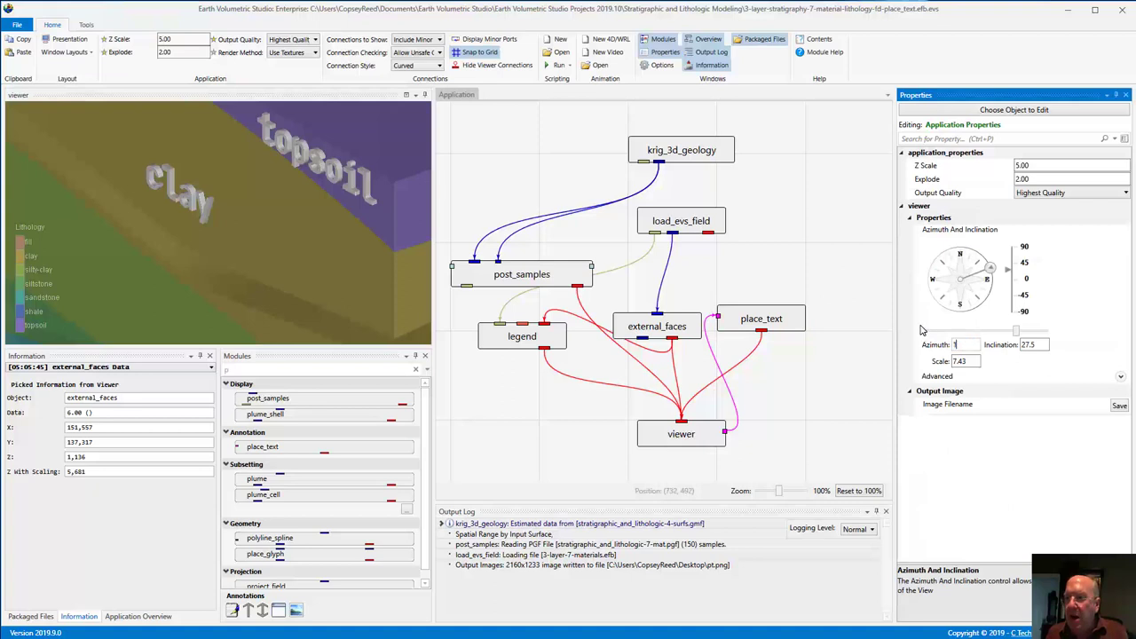
type("20")
key("Tab")
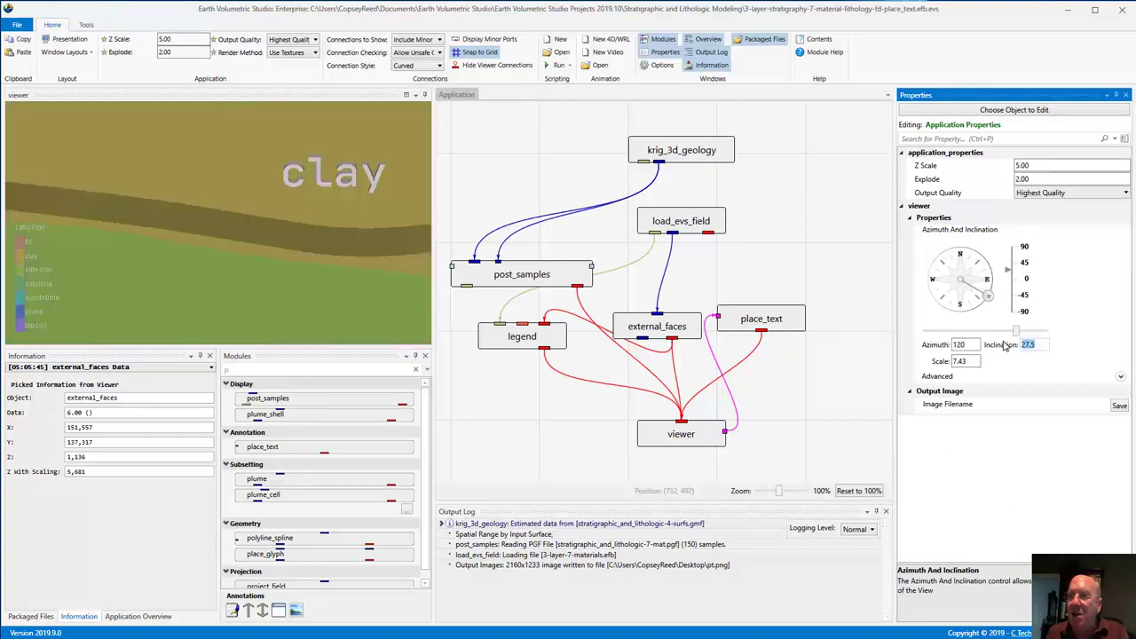
type("0.25")
left_click(404, 234)
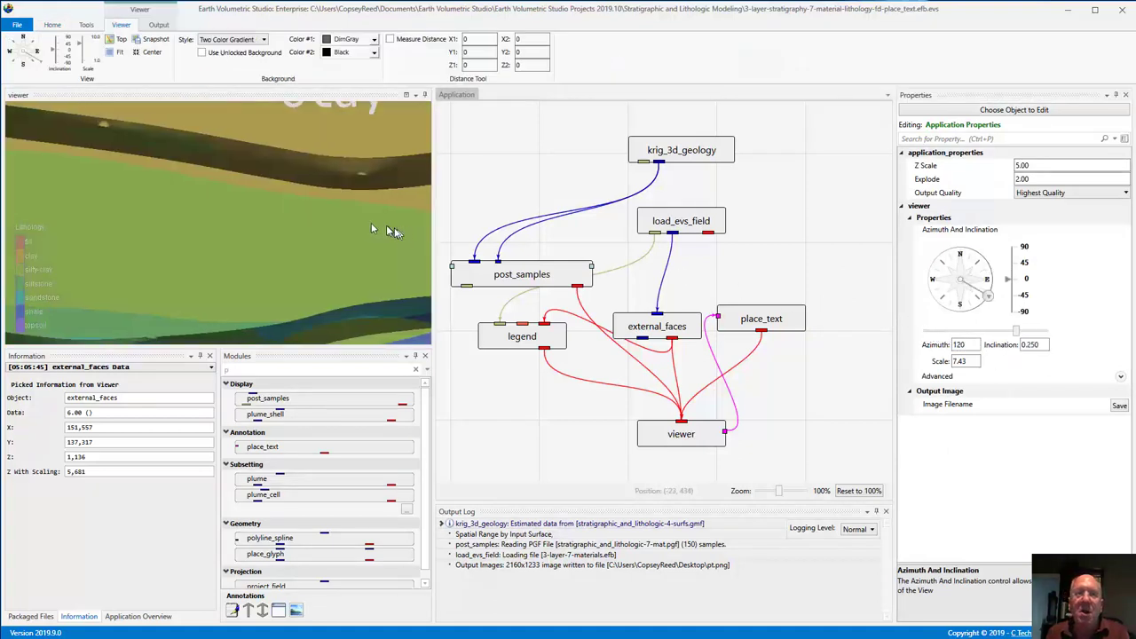
scroll(300, 212, "down", 5)
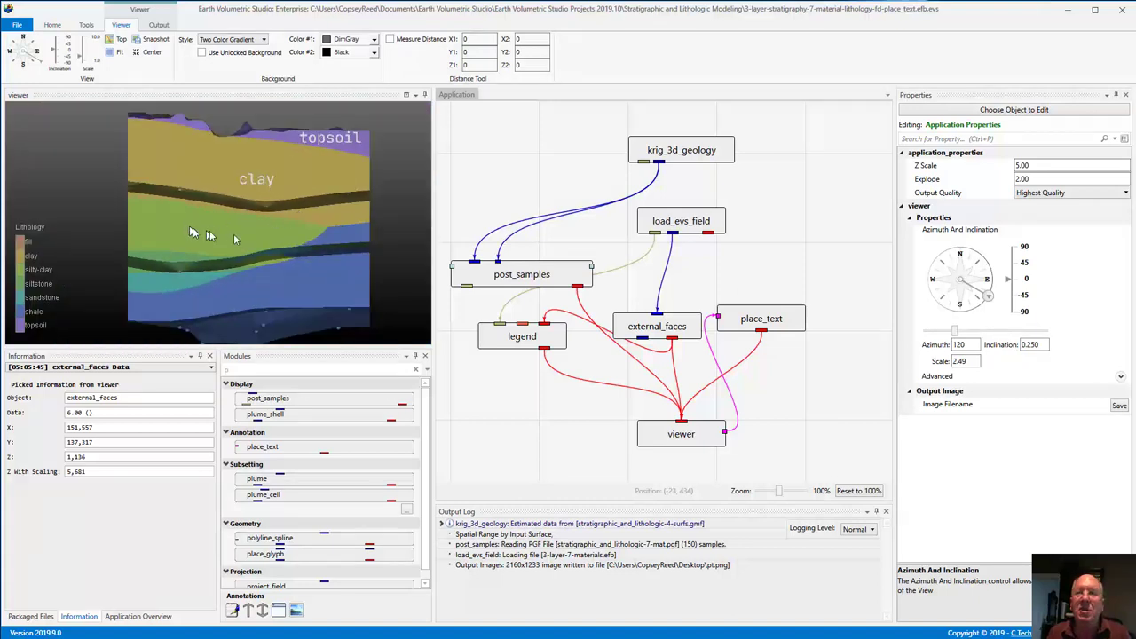
Set place_text's probe action to Add Text and add a label reading silty-clay on the green layer
left_click(763, 321)
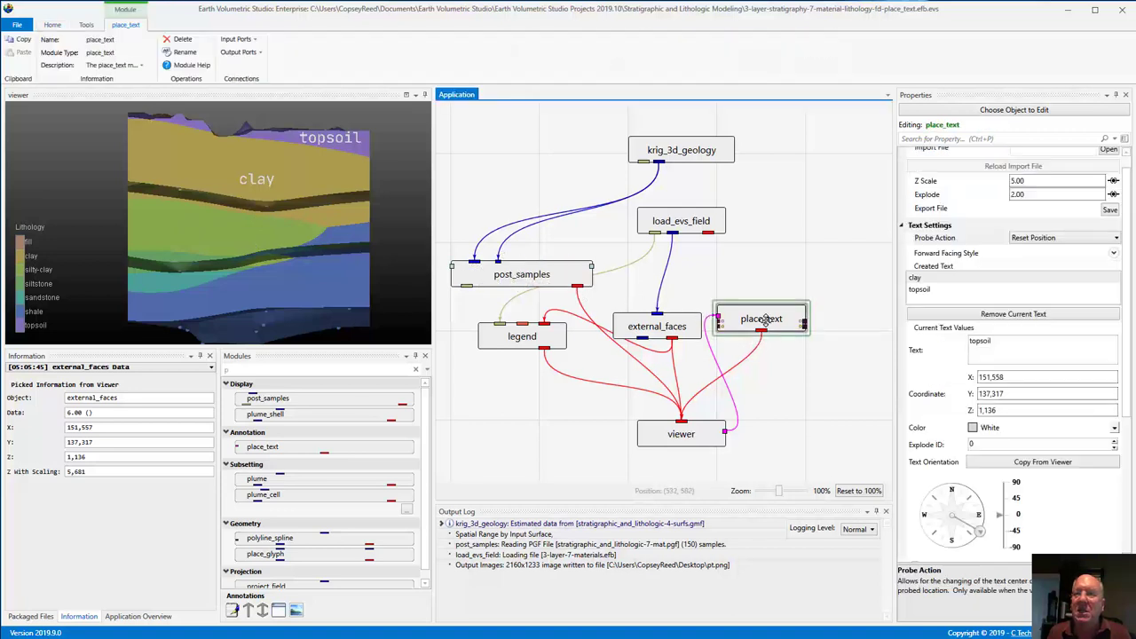
left_click(1056, 238)
left_click(1035, 270)
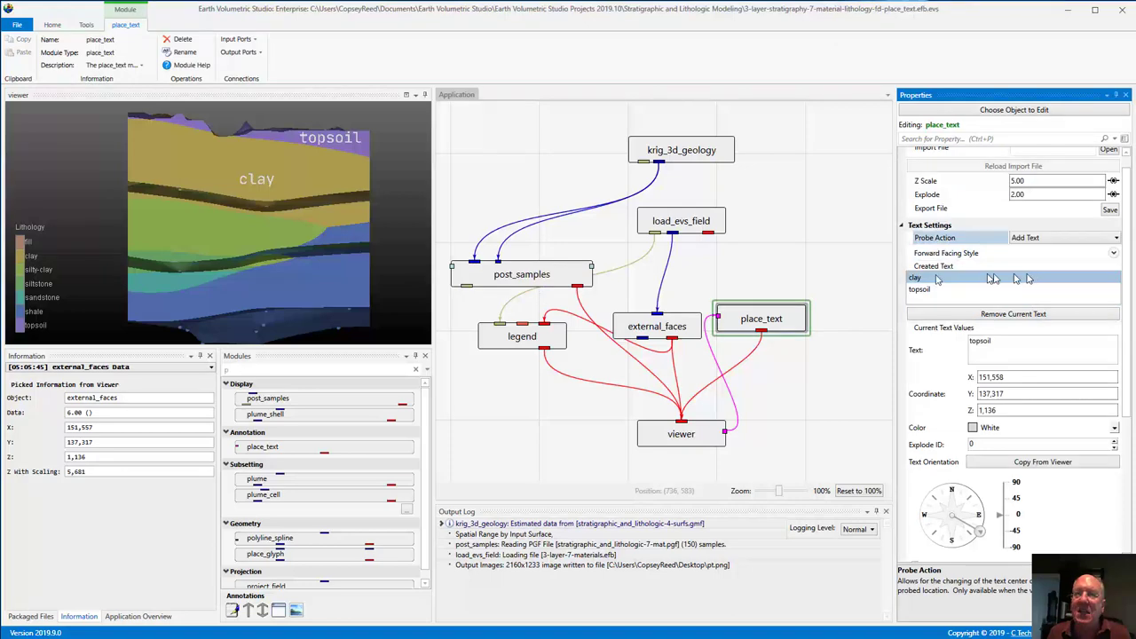
left_click(184, 231)
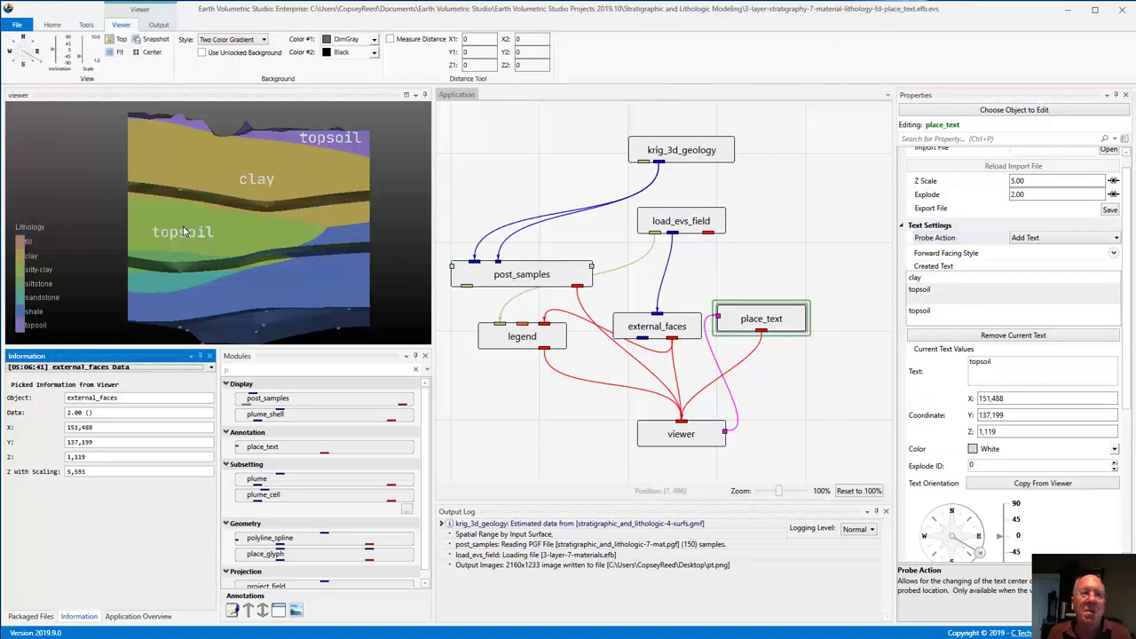
double_click(980, 361)
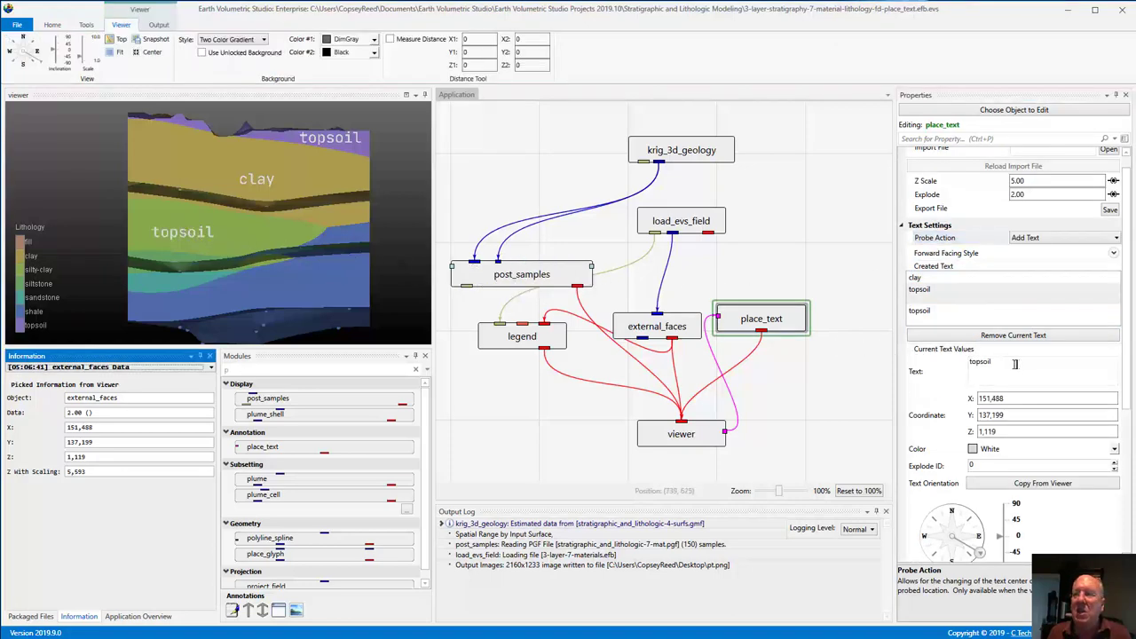
type("silty-clay")
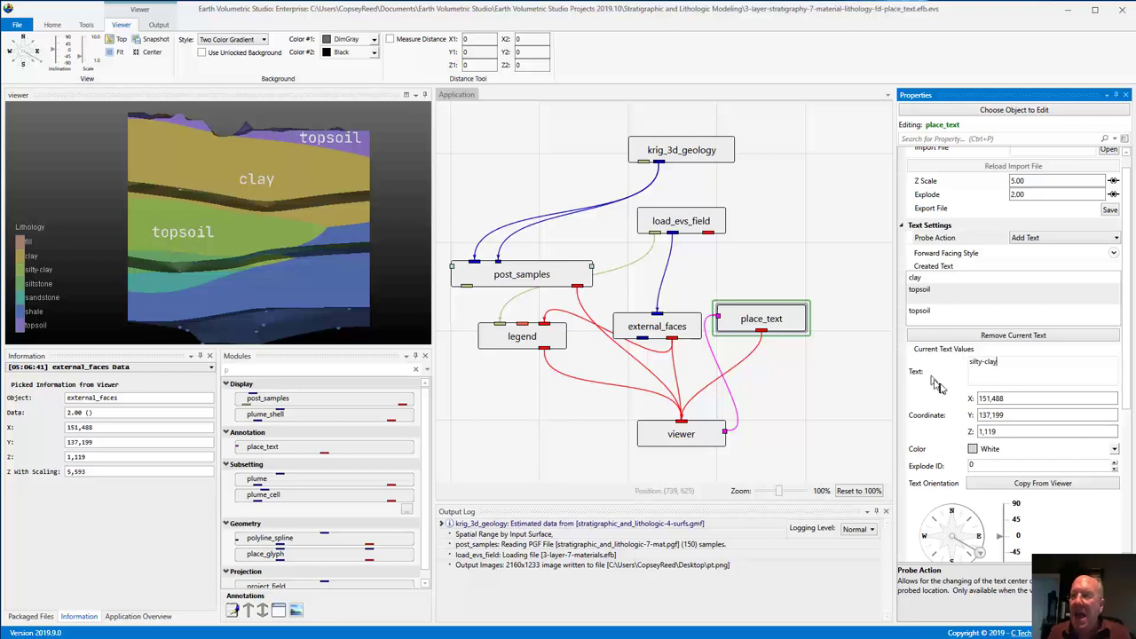
Set the silty-clay label's X coordinate to 151490
left_click(1004, 400)
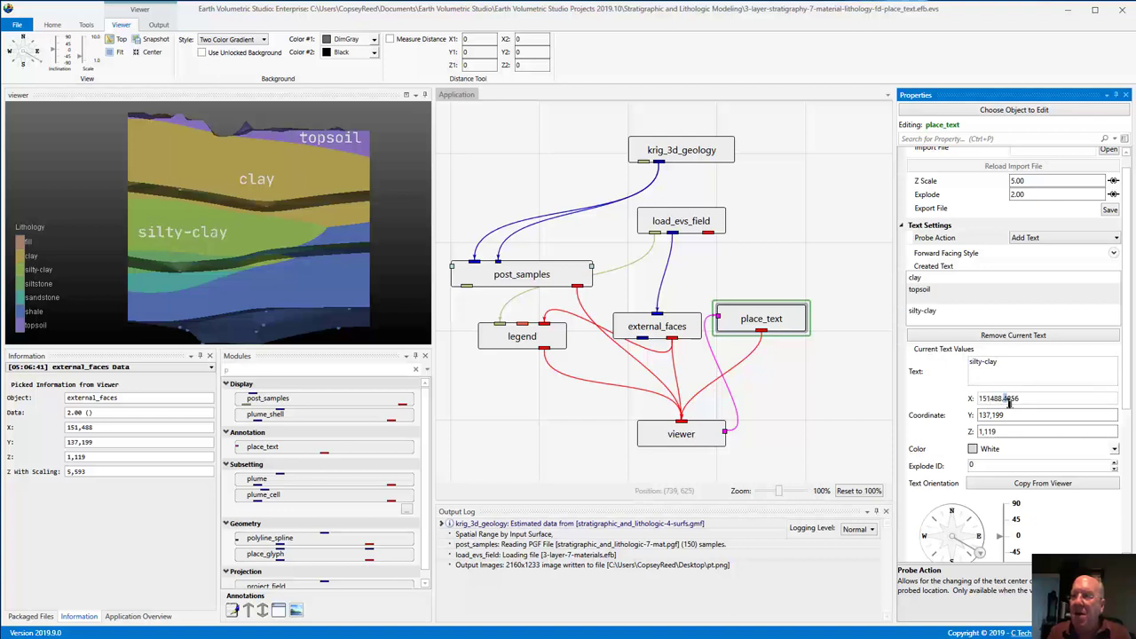
left_click_drag(1005, 401, 1106, 409)
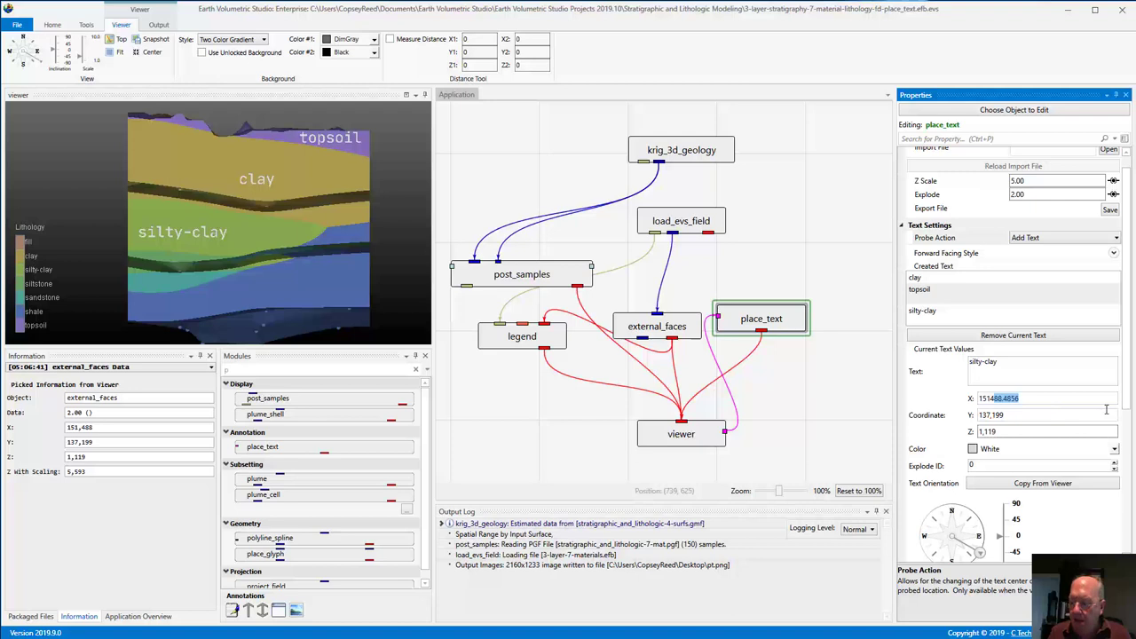
type("90")
key("Return")
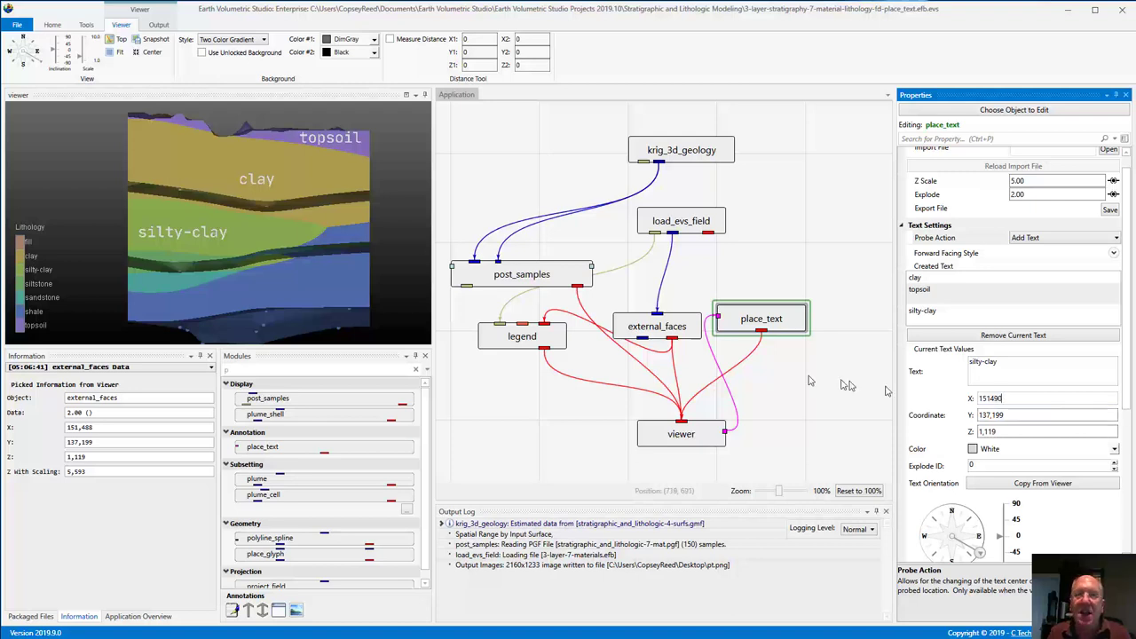
left_click(795, 382)
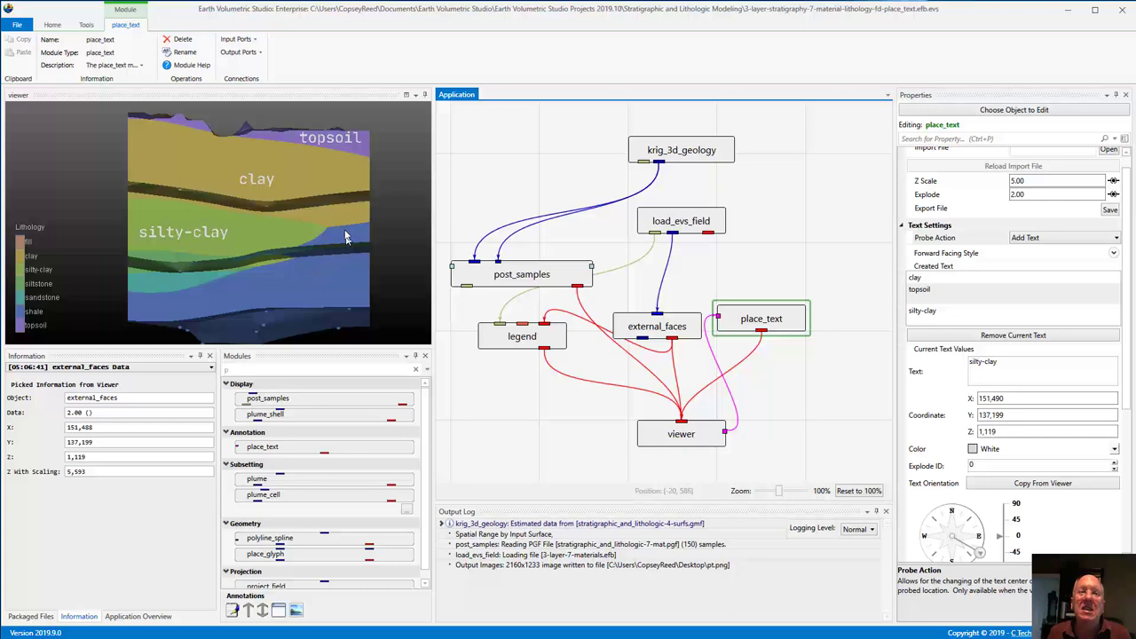
Add a fourth label on the lower blue layer and change its text to shale
left_click(308, 276, "ctrl")
left_click(967, 391)
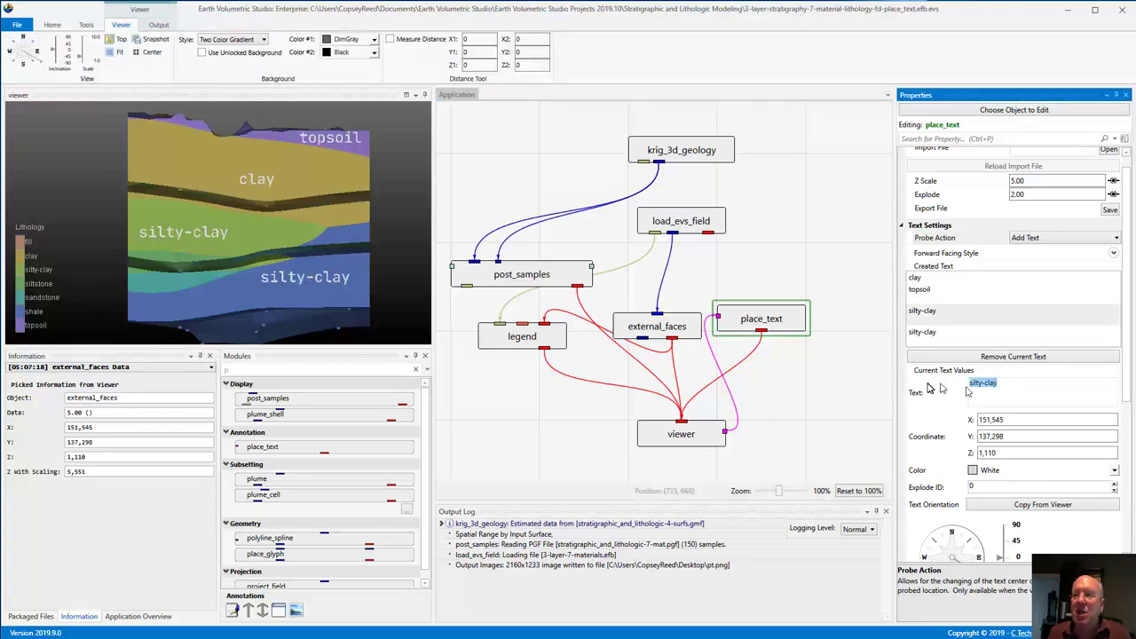
type("shale")
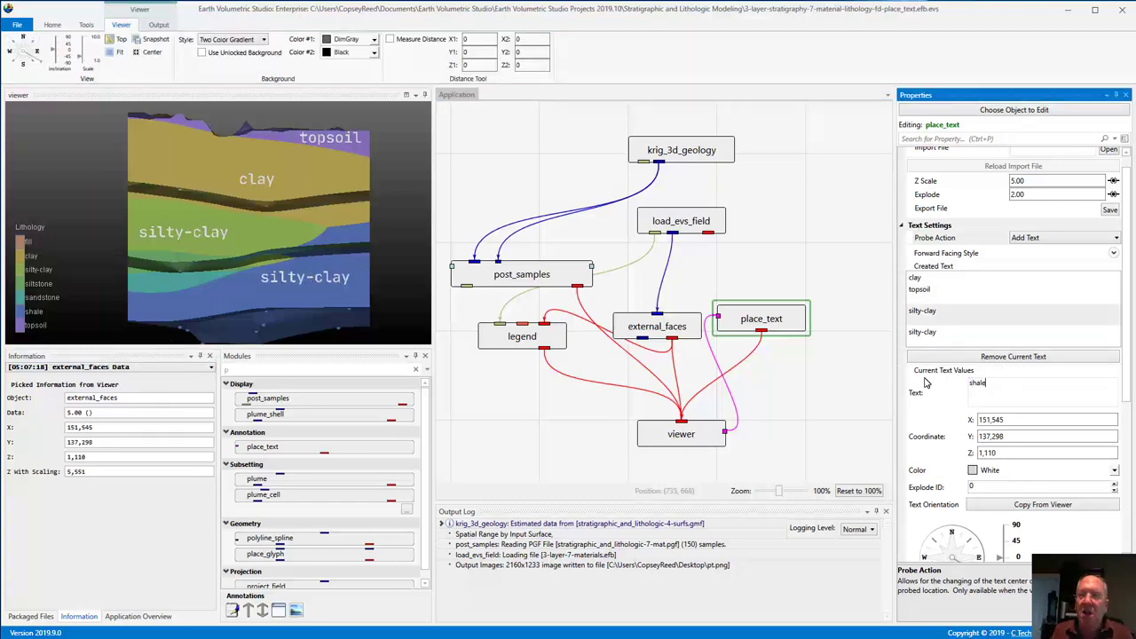
key("Return")
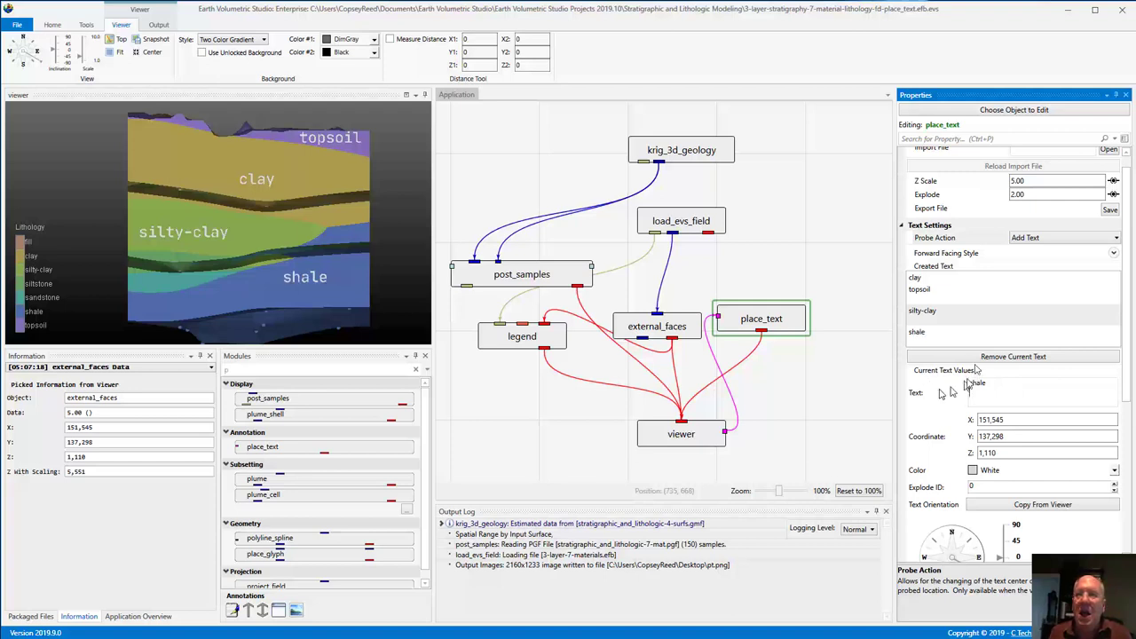
Set the probe action to Reset Position and move the shale label farther along the blue layer, away from silty-clay
left_click(1038, 237)
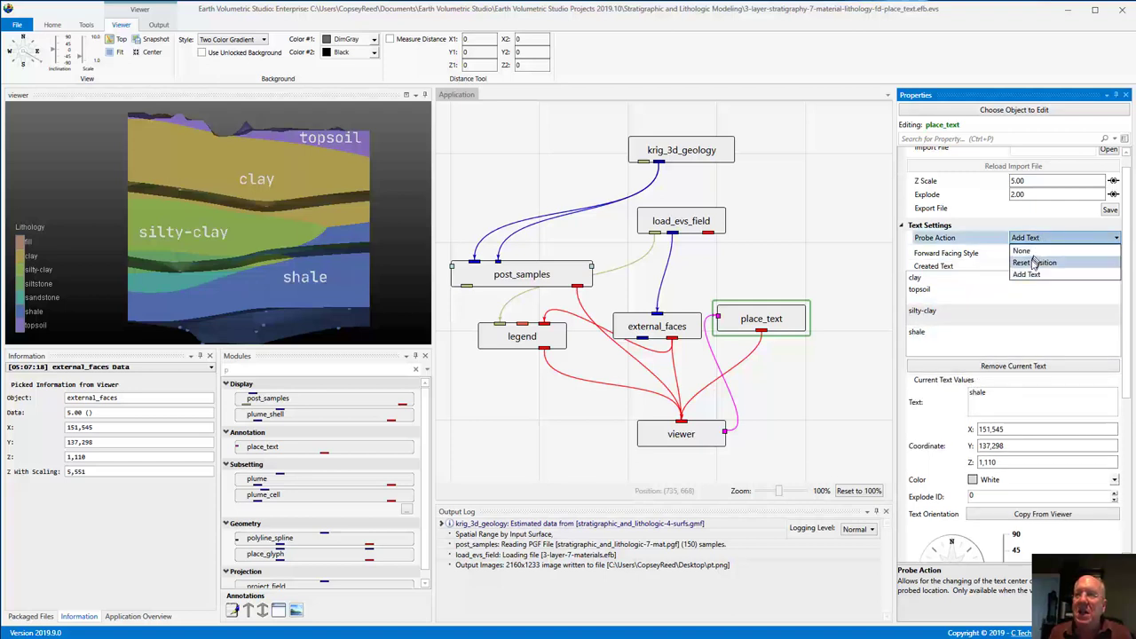
left_click(1035, 263)
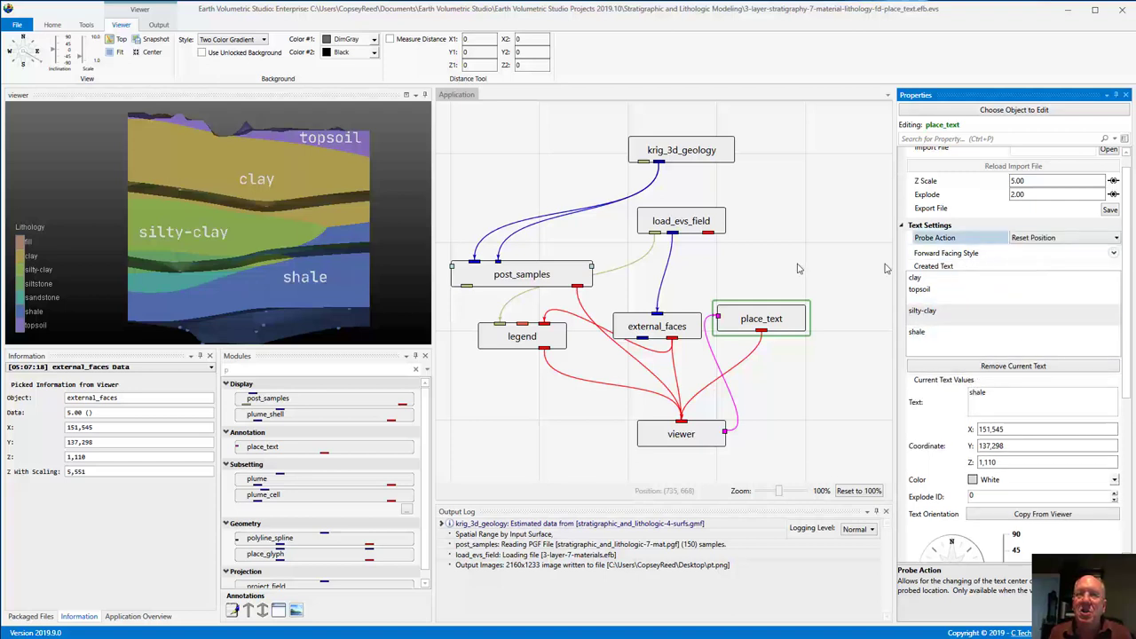
left_click(337, 273, "ctrl")
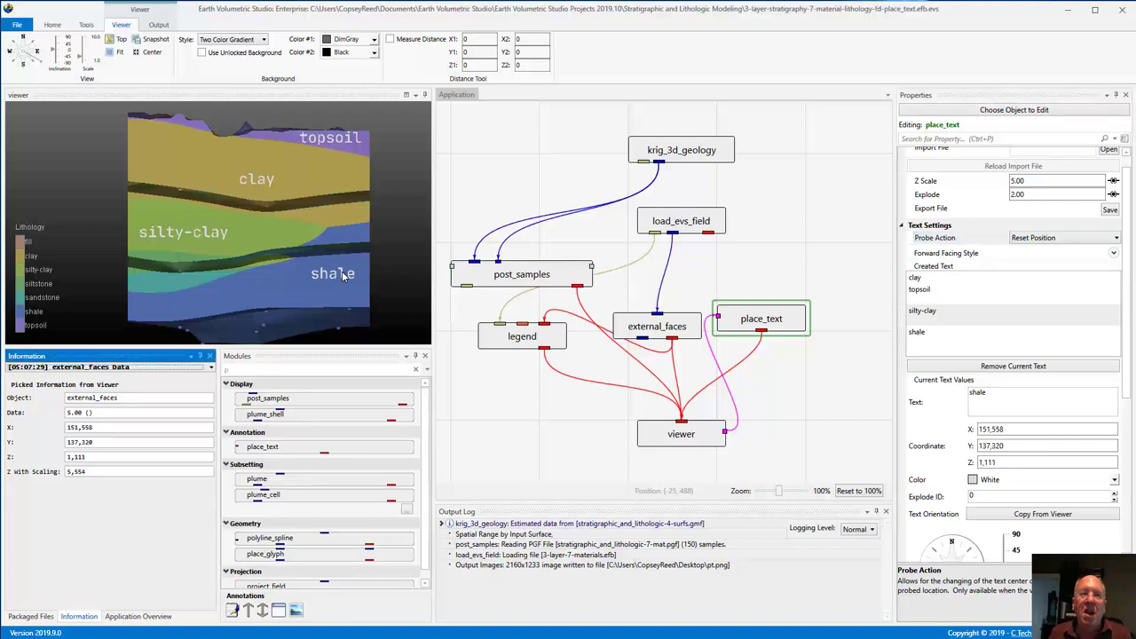
Set the shale label's X coordinate to 151560
left_click(1034, 239)
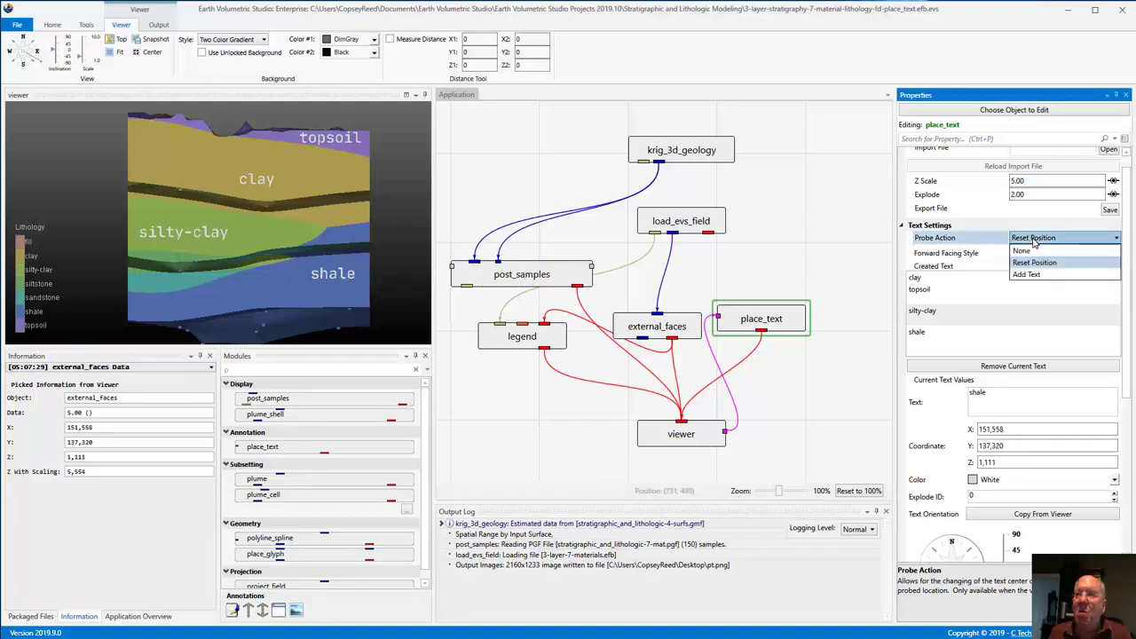
left_click(1015, 427)
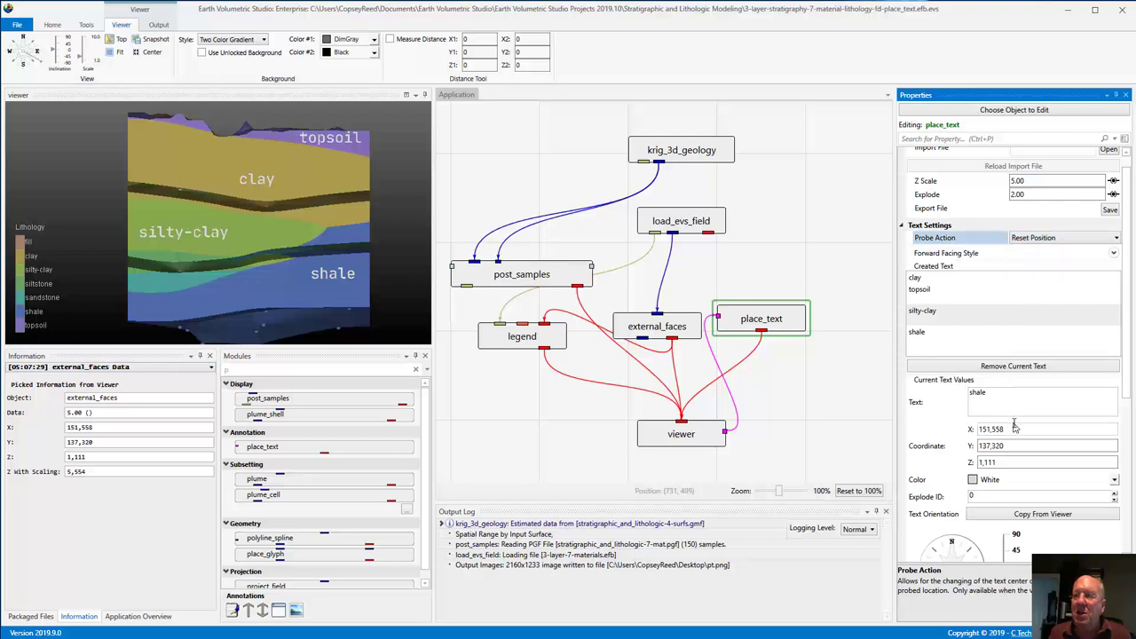
left_click(999, 429)
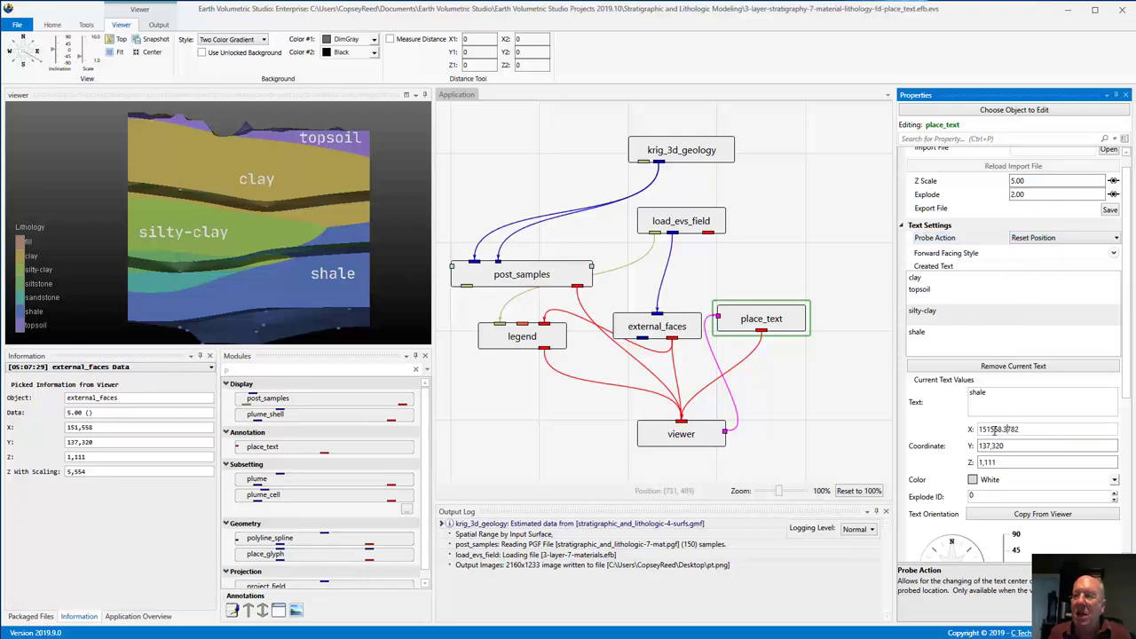
left_click_drag(993, 429, 1087, 432)
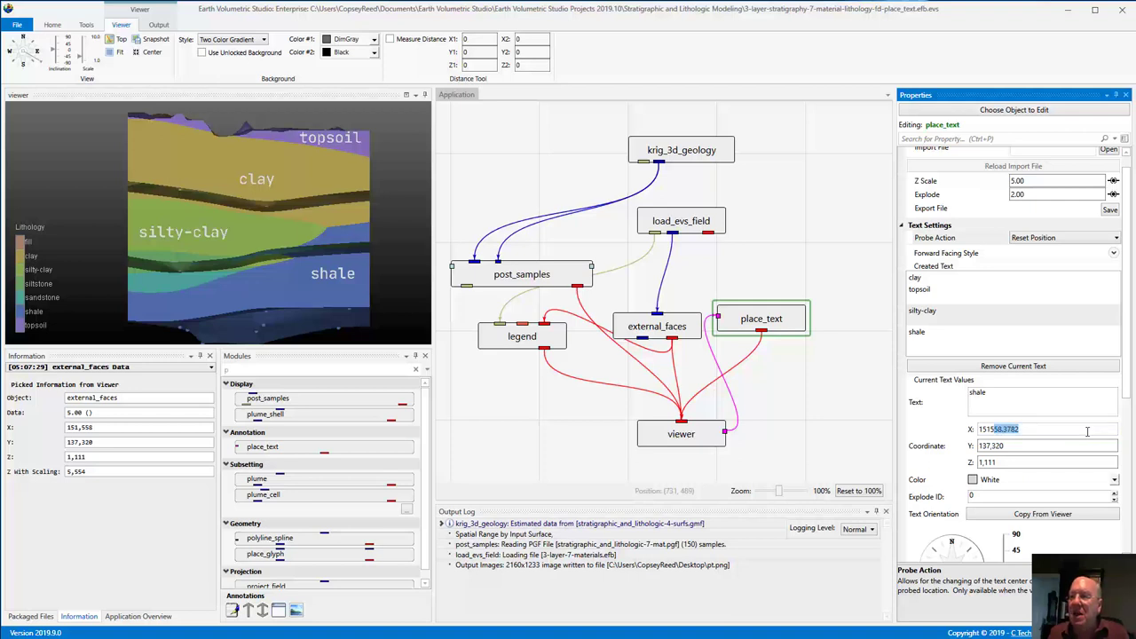
type("60")
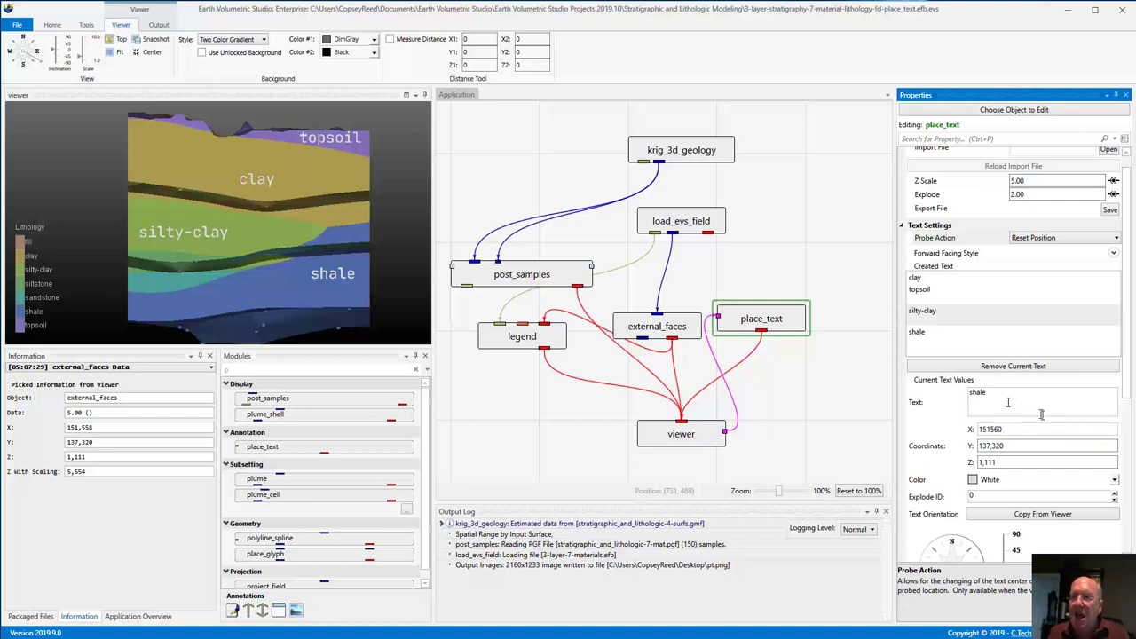
left_click(885, 370)
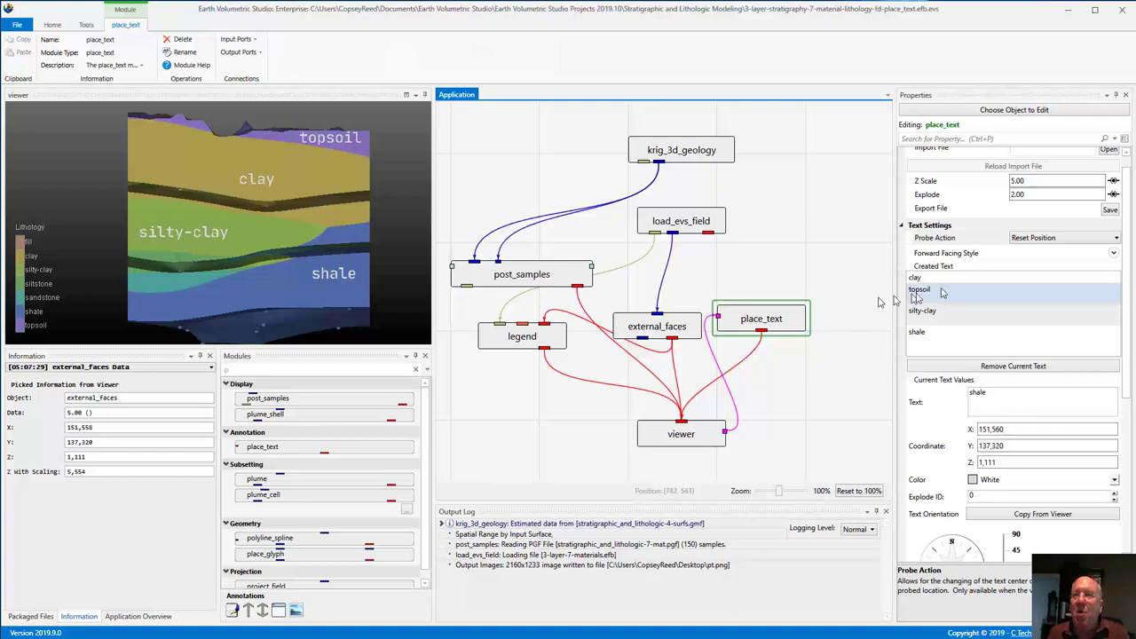
Set the probe action to Add Text and add a second shale label on the small blue wedge beside the green layer
left_click(1044, 238)
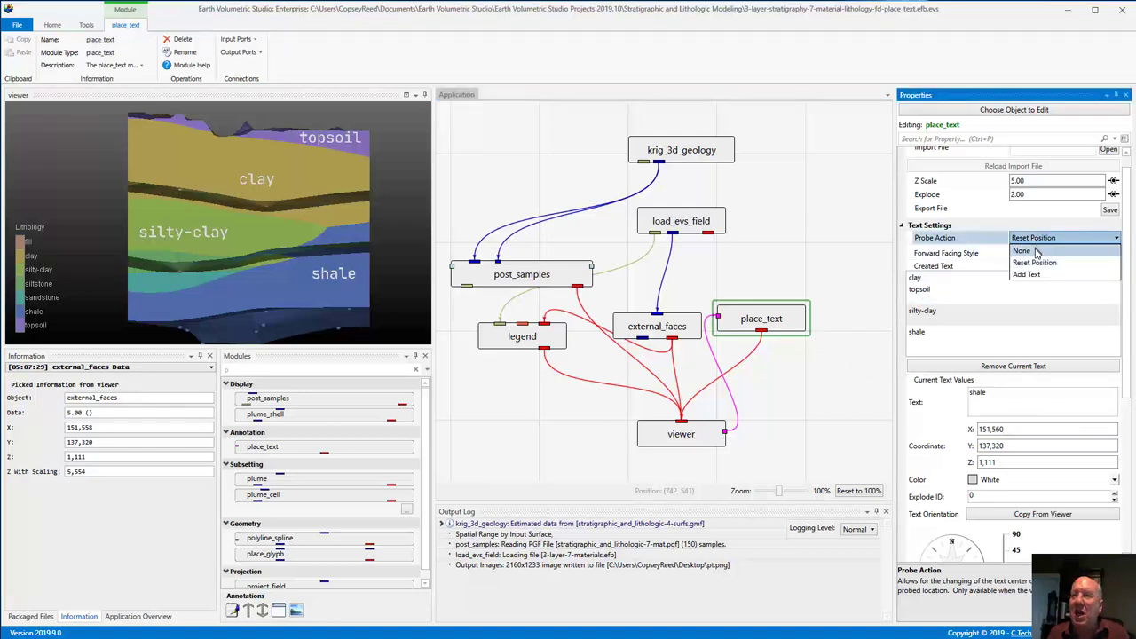
left_click(1027, 274)
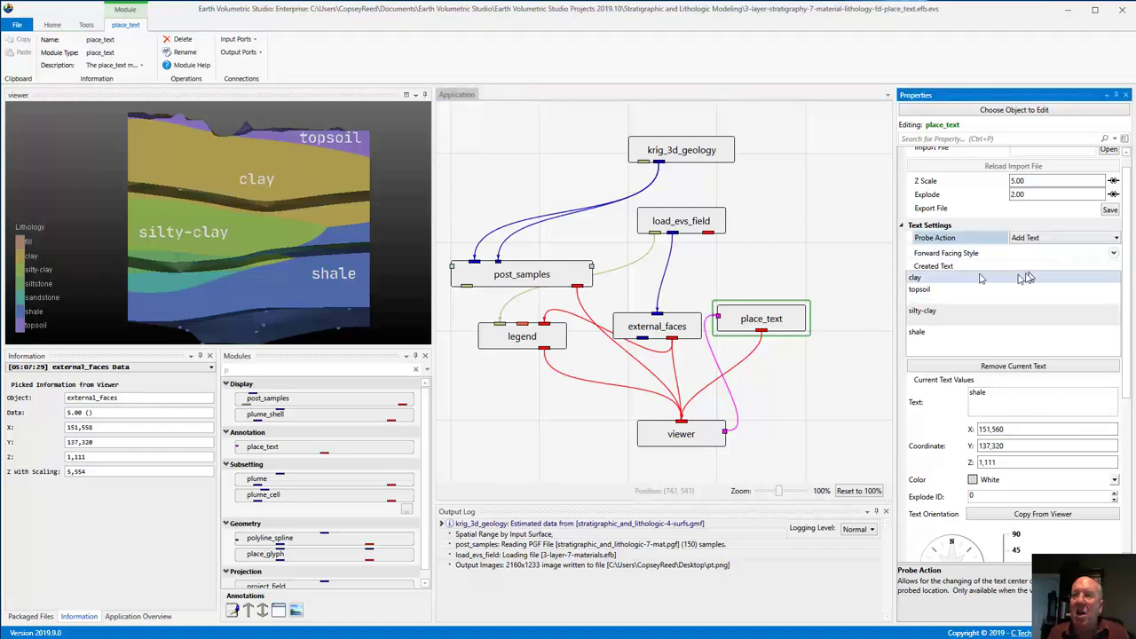
left_click(341, 231, "ctrl")
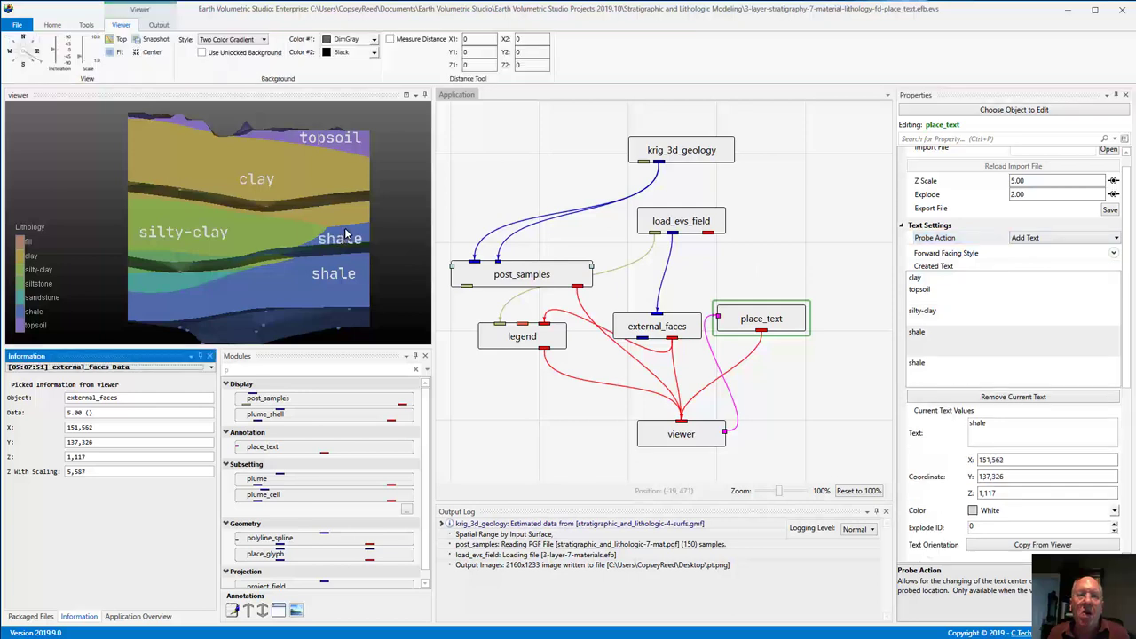
Set the probe action to Reset Position and move the second shale label so it sits centred within the small blue wedge
left_click(1030, 238)
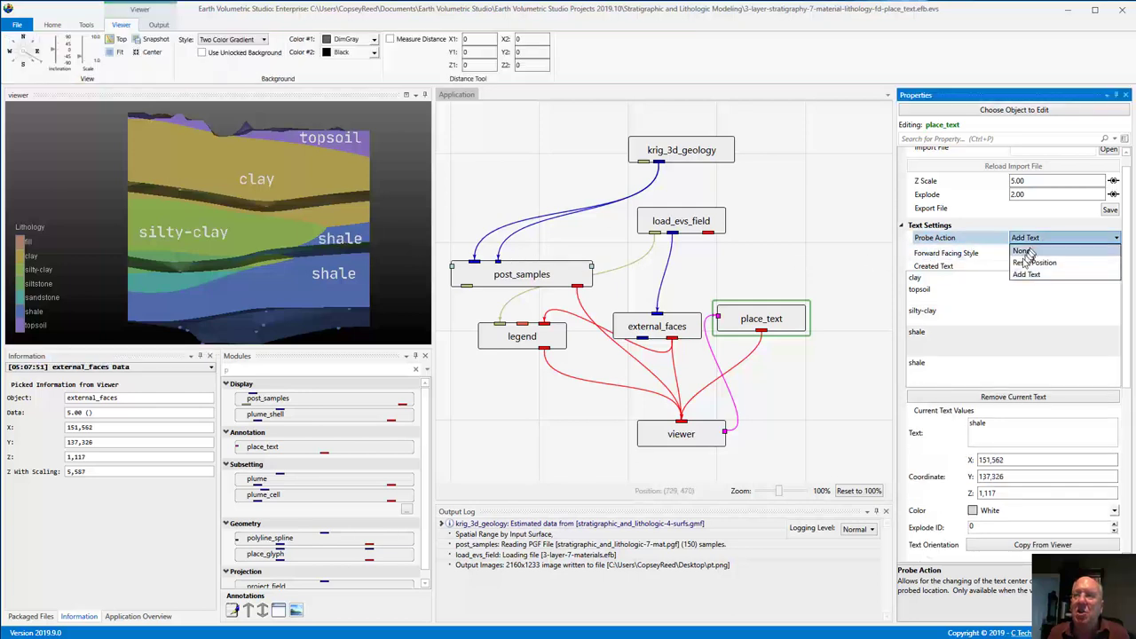
left_click(1014, 263)
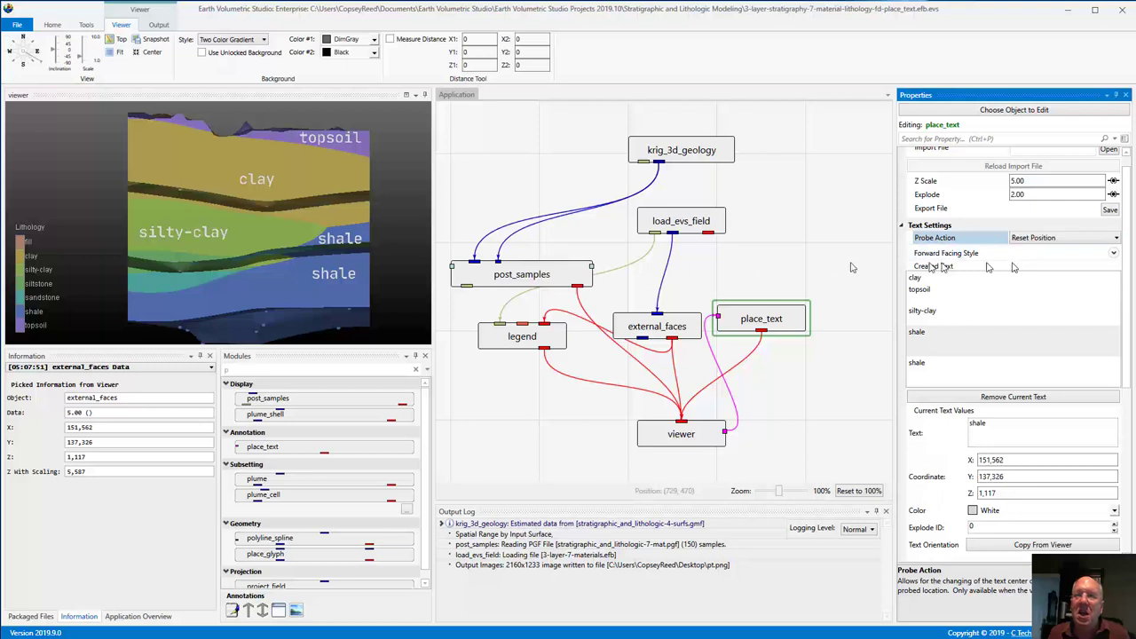
left_click(352, 230, "ctrl")
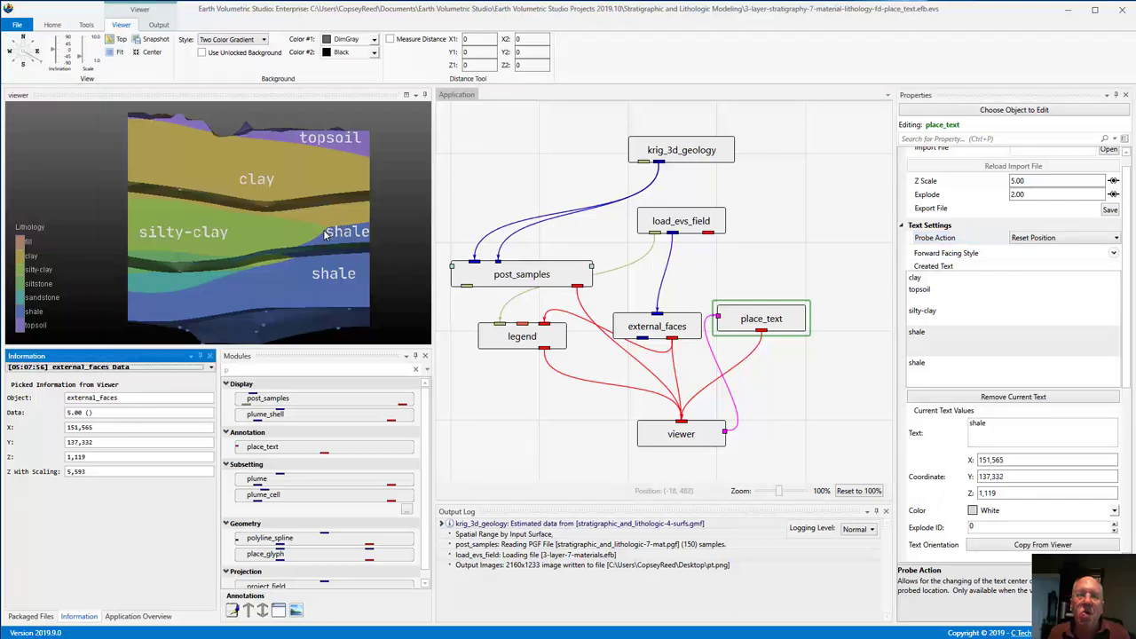
left_click(326, 235, "ctrl")
left_click(333, 233, "ctrl")
left_click(343, 232, "ctrl")
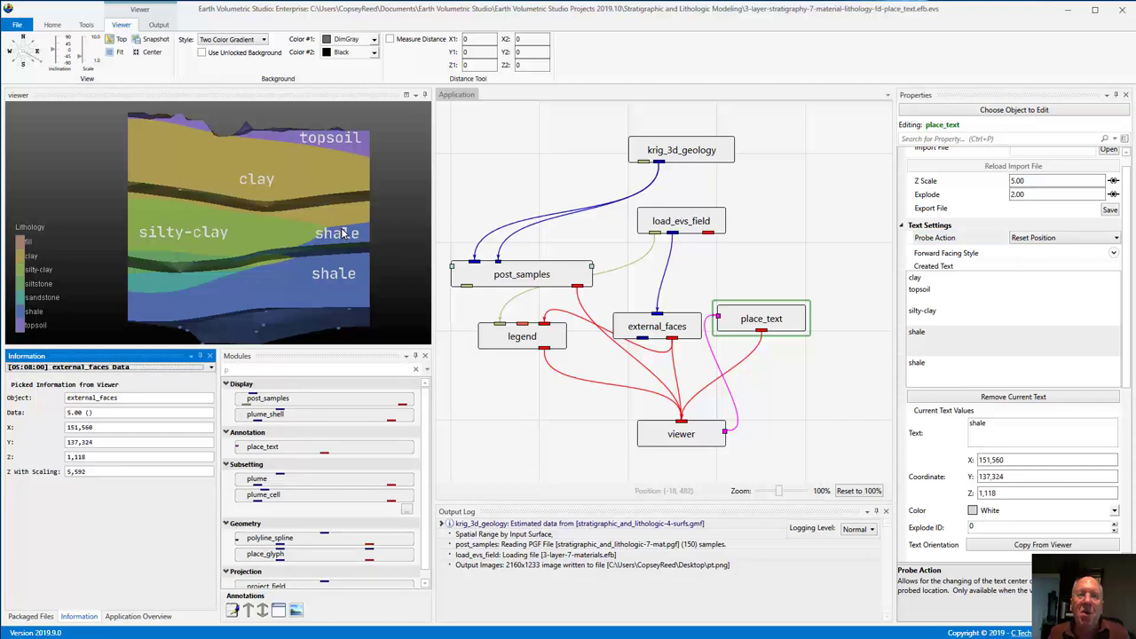
left_click(344, 235, "ctrl")
left_click(345, 234, "ctrl")
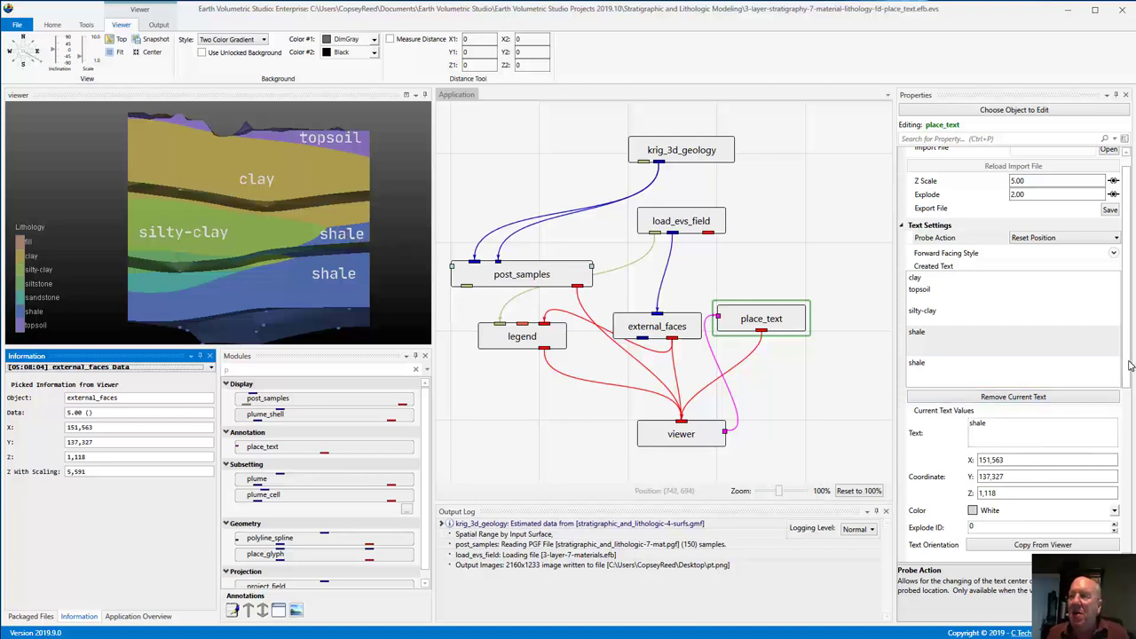
Try centre vertical alignment on the second shale label and reposition it within the small blue wedge
scroll(1130, 365, "down", 7)
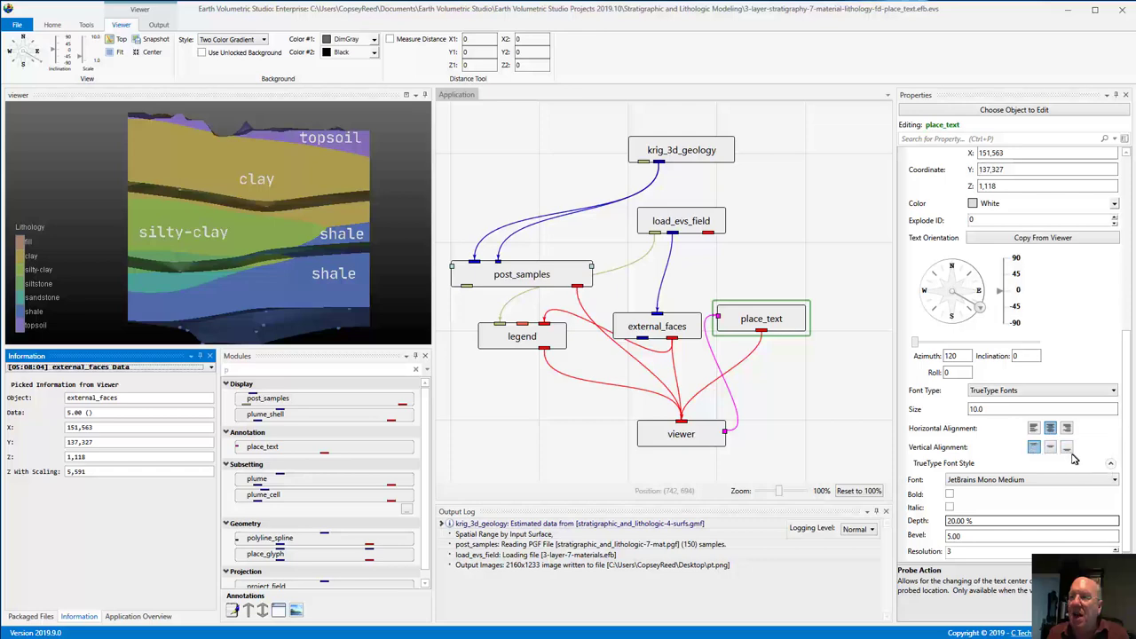
left_click(1050, 448)
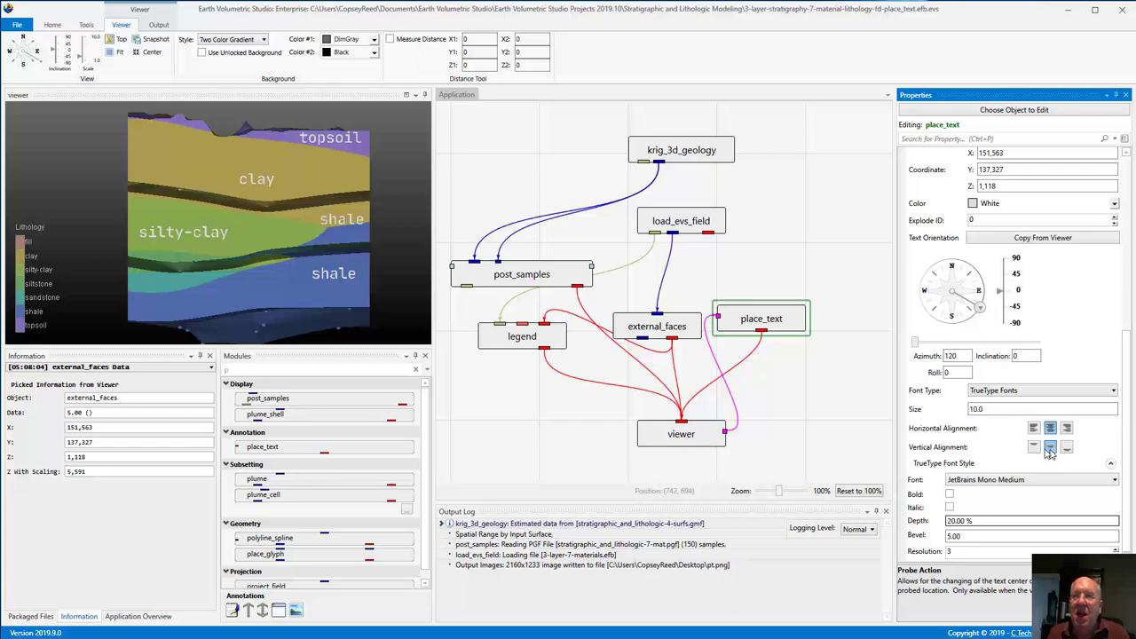
left_click(342, 237)
left_click(346, 240)
left_click(346, 242)
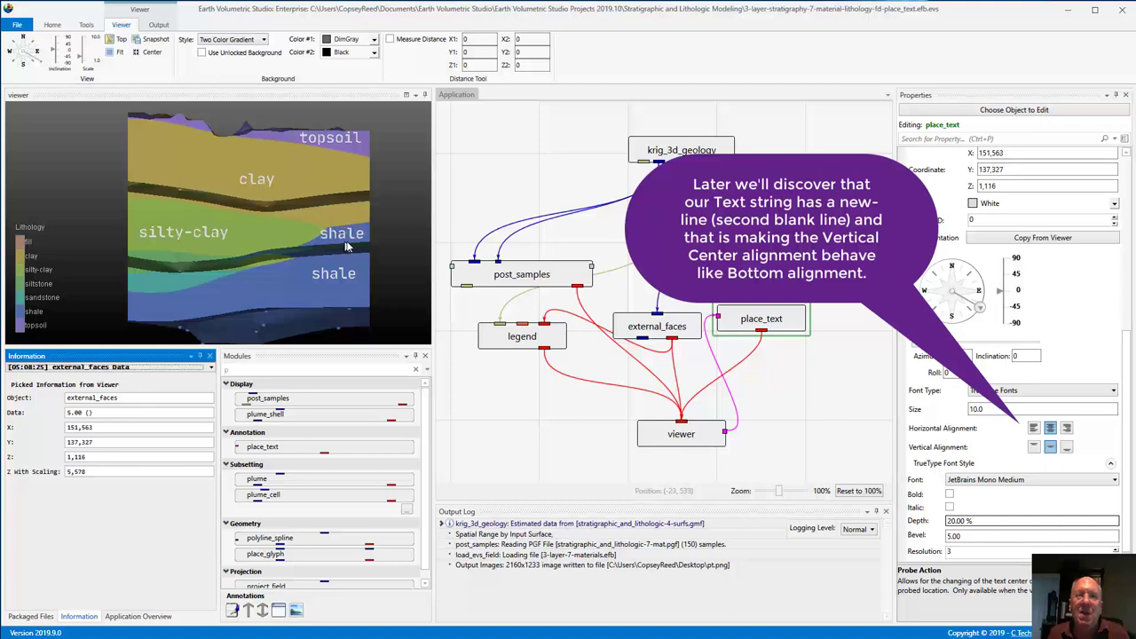
left_click(351, 241)
left_click(341, 241)
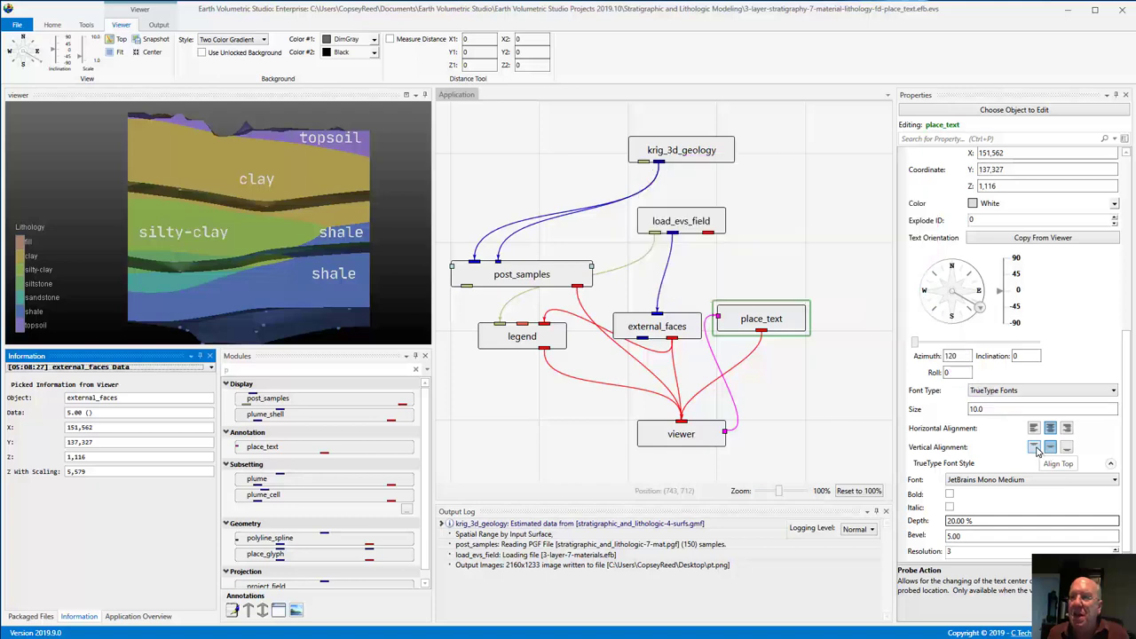
Return the second shale label to top vertical alignment and place it back inside the small blue wedge
left_click(1034, 448)
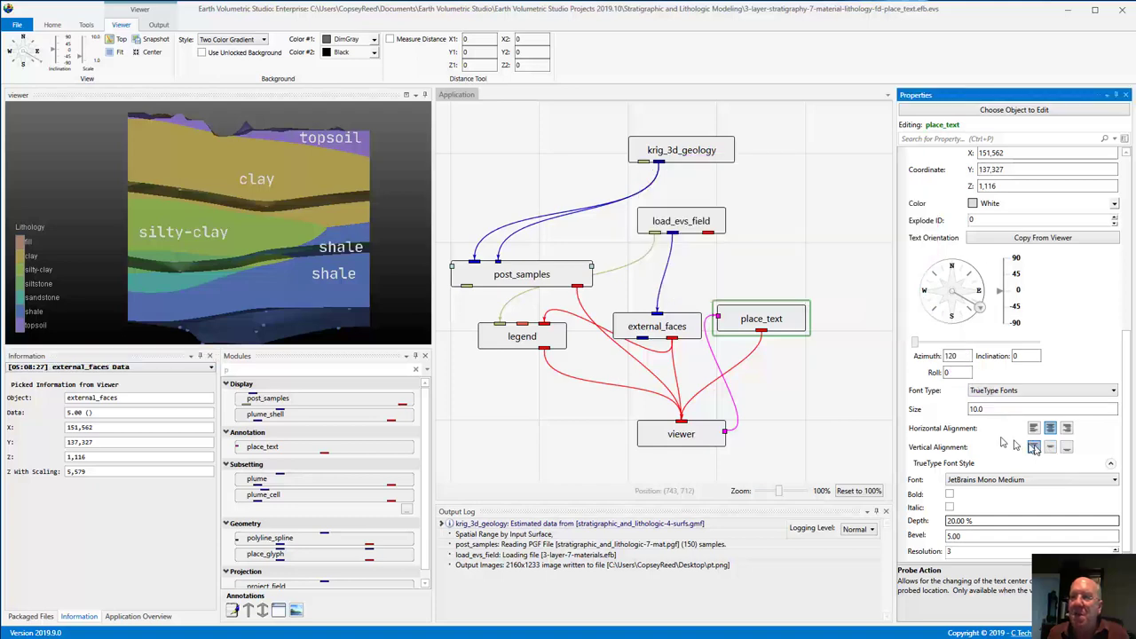
left_click(346, 234, "ctrl")
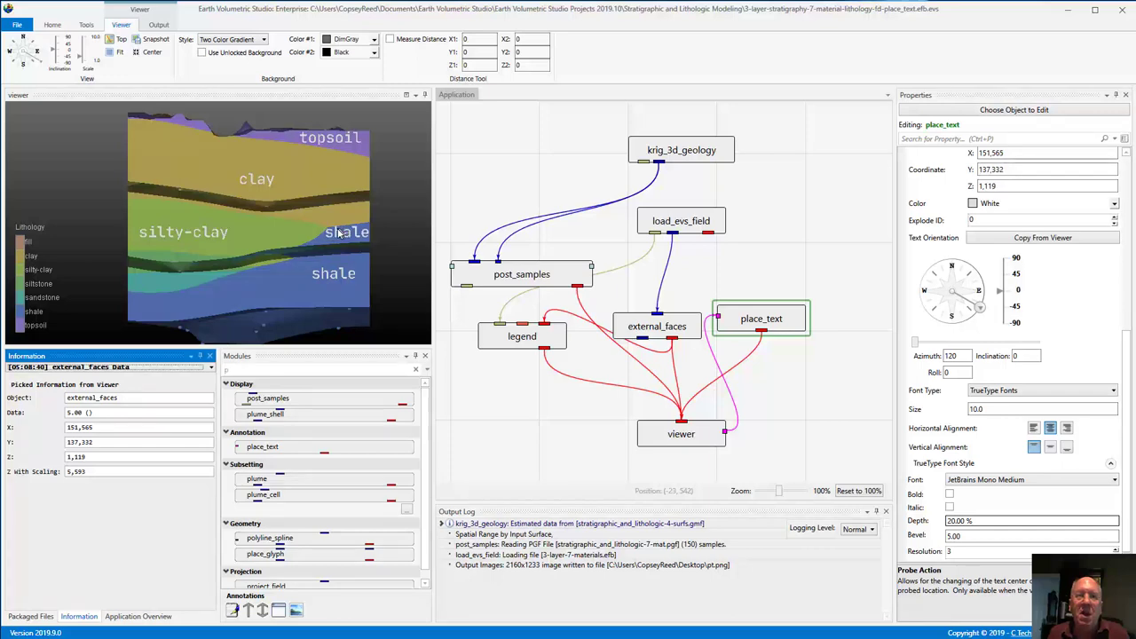
left_click(340, 233, "ctrl")
left_click(344, 233, "ctrl")
left_click(343, 233, "ctrl")
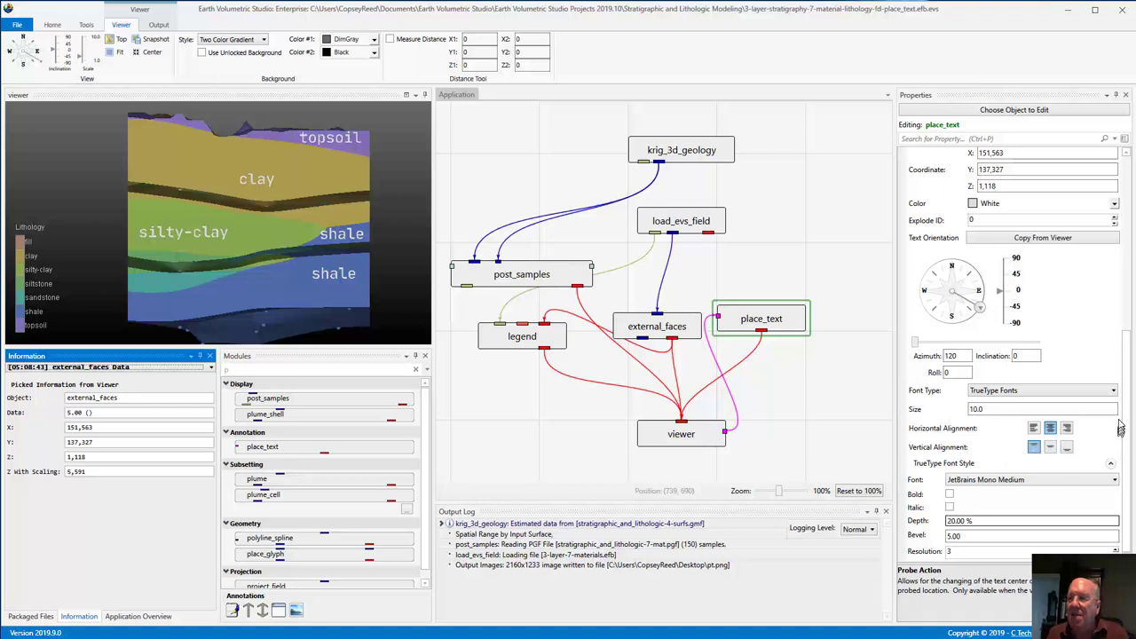
Set the second shale label's X coordinate to 151564
scroll(1021, 373, "up", 3)
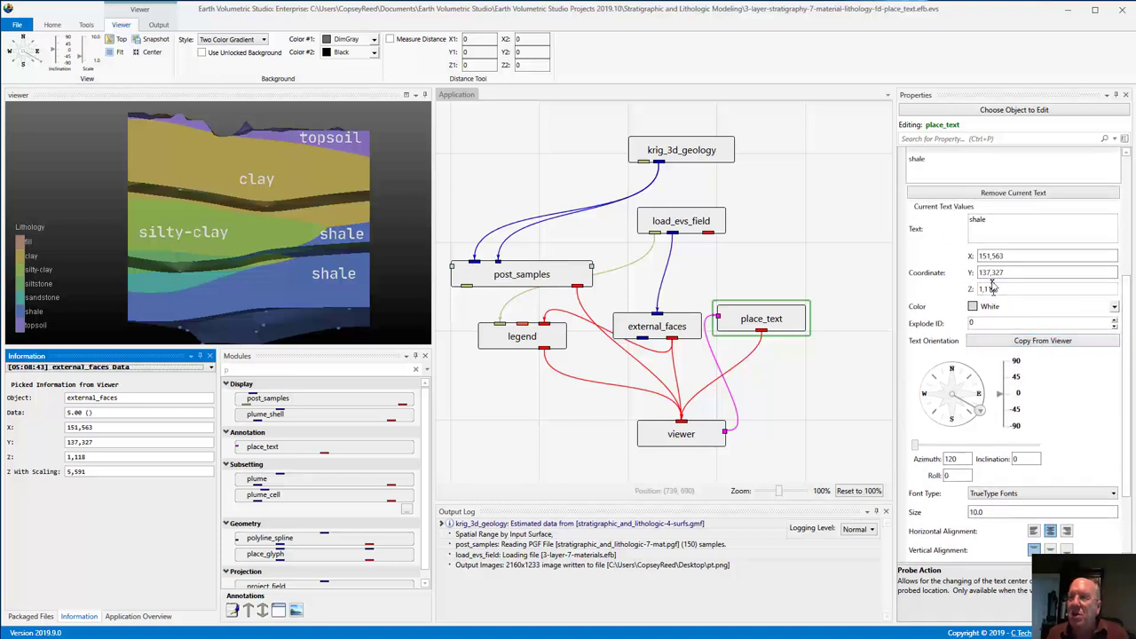
left_click(1013, 257)
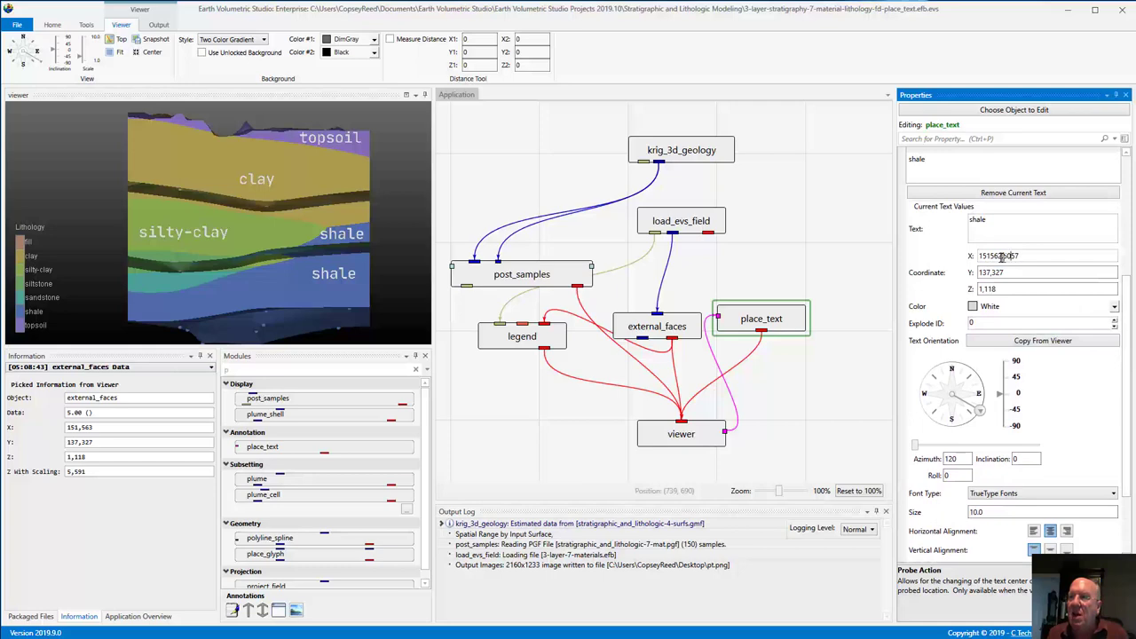
key("shift+End")
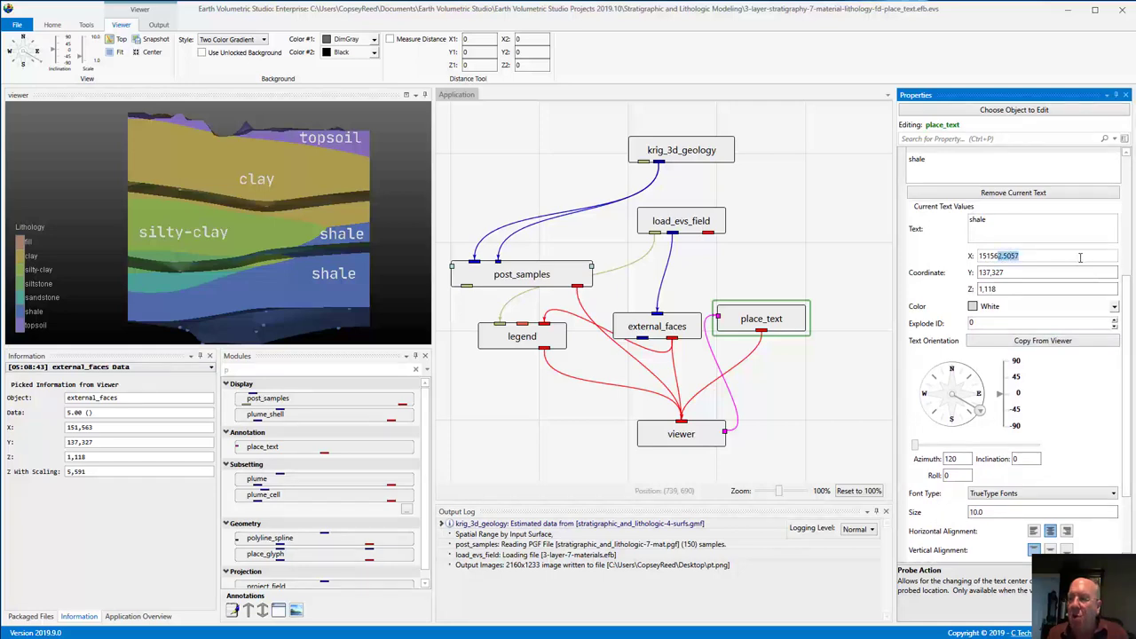
type("4")
key("Return")
left_click(856, 229)
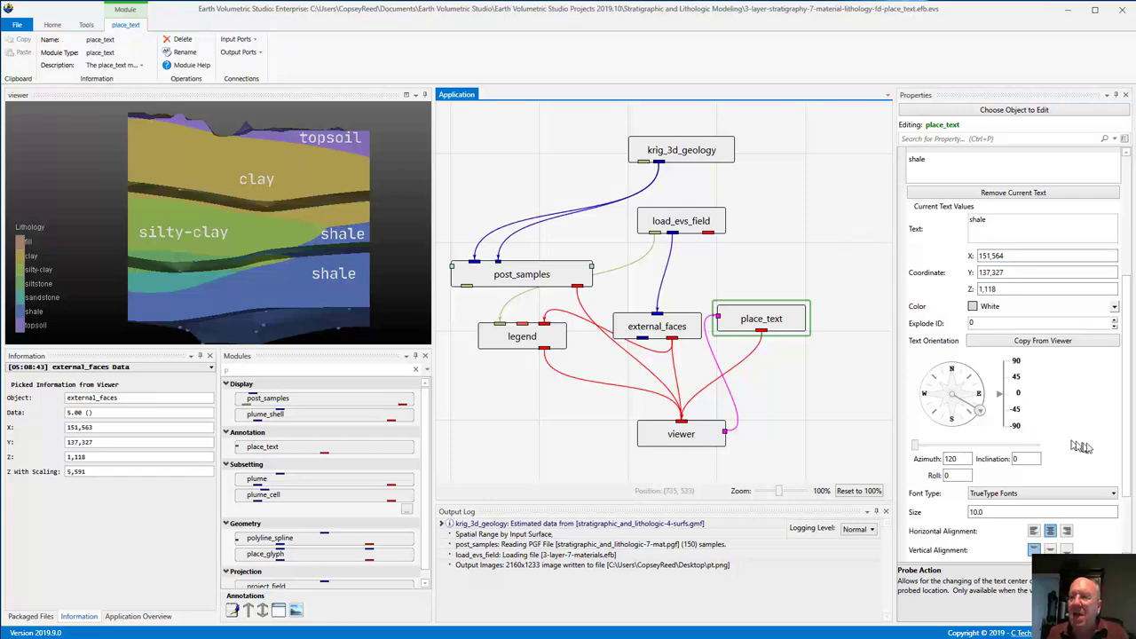
Set the second shale label's text size to 8 and reposition it in the middle of the small blue wedge
left_click(998, 512)
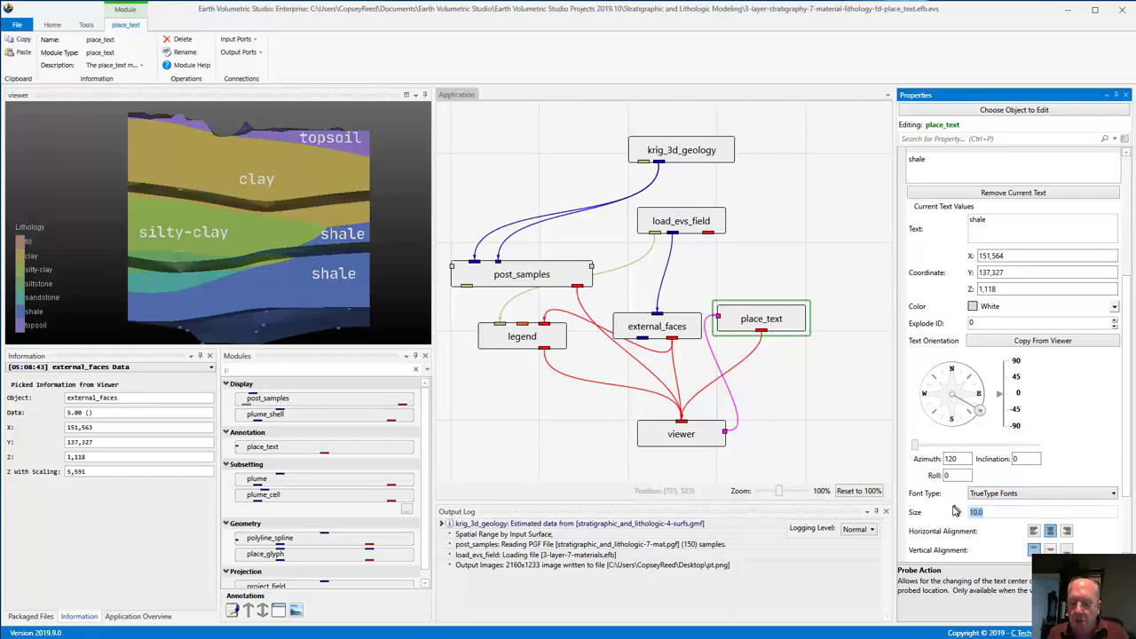
type("8")
left_click(834, 415)
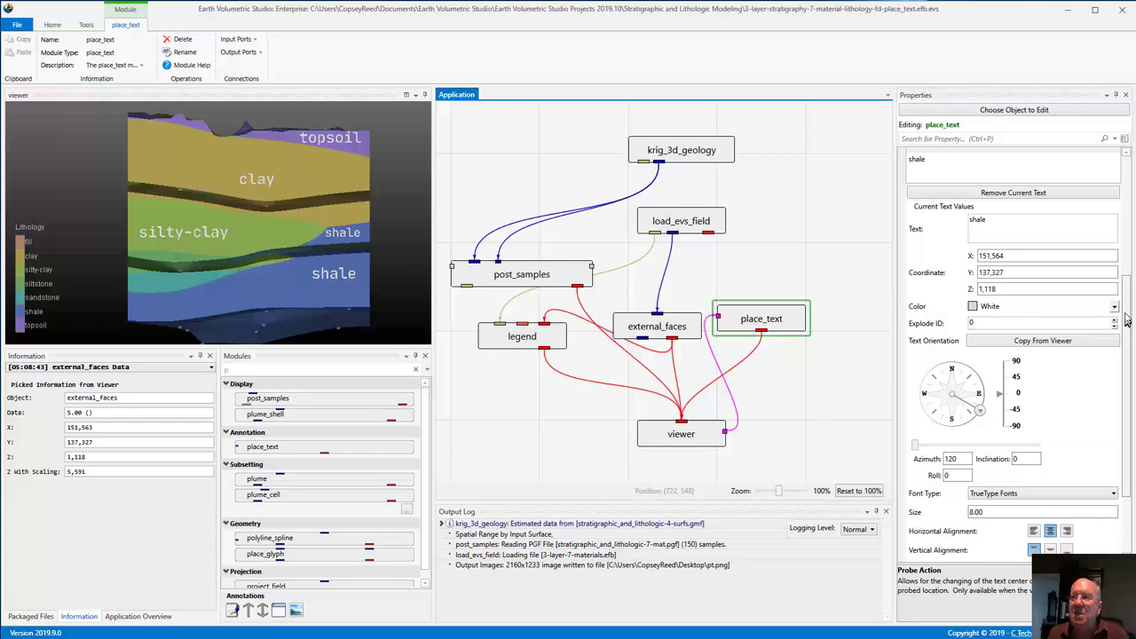
left_click_drag(1125, 324, 1125, 232)
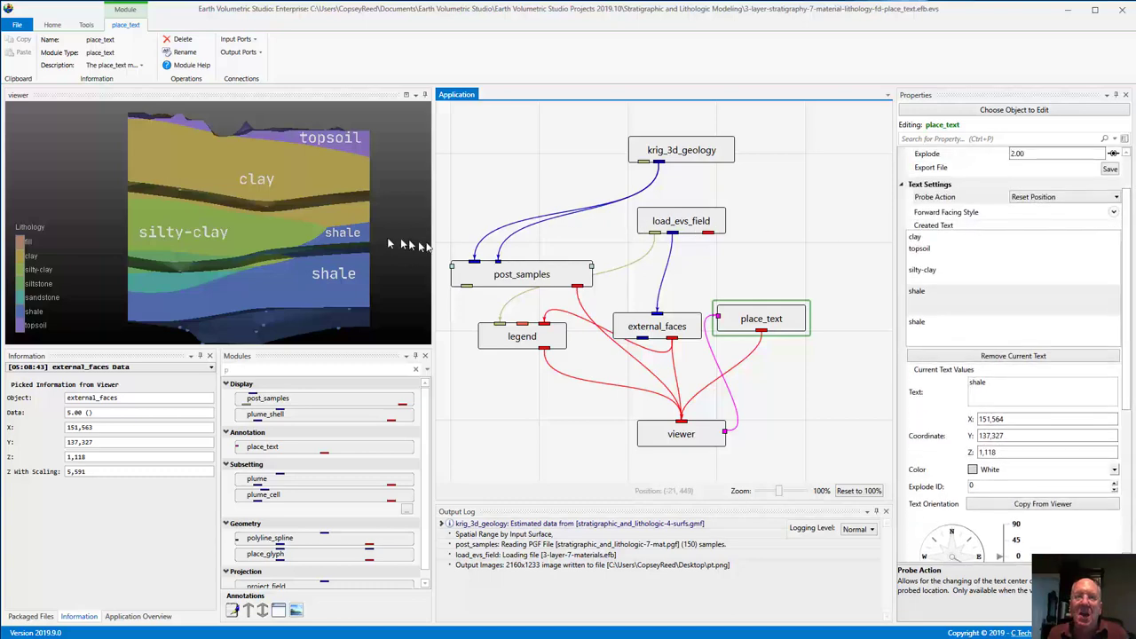
left_click(345, 236, "ctrl")
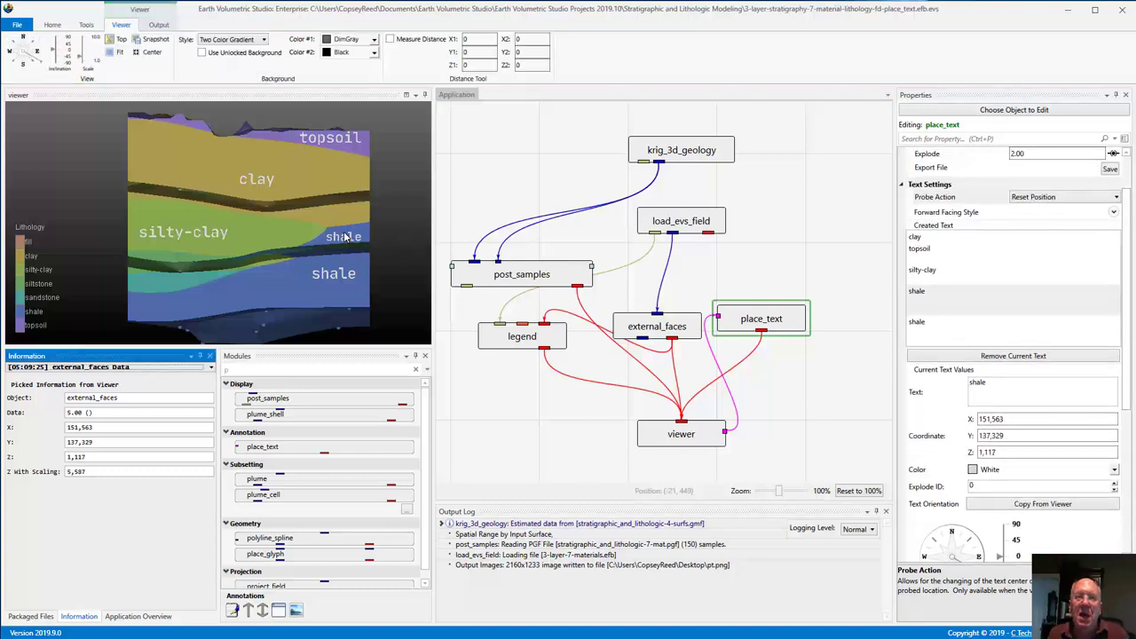
left_click(345, 236, "ctrl")
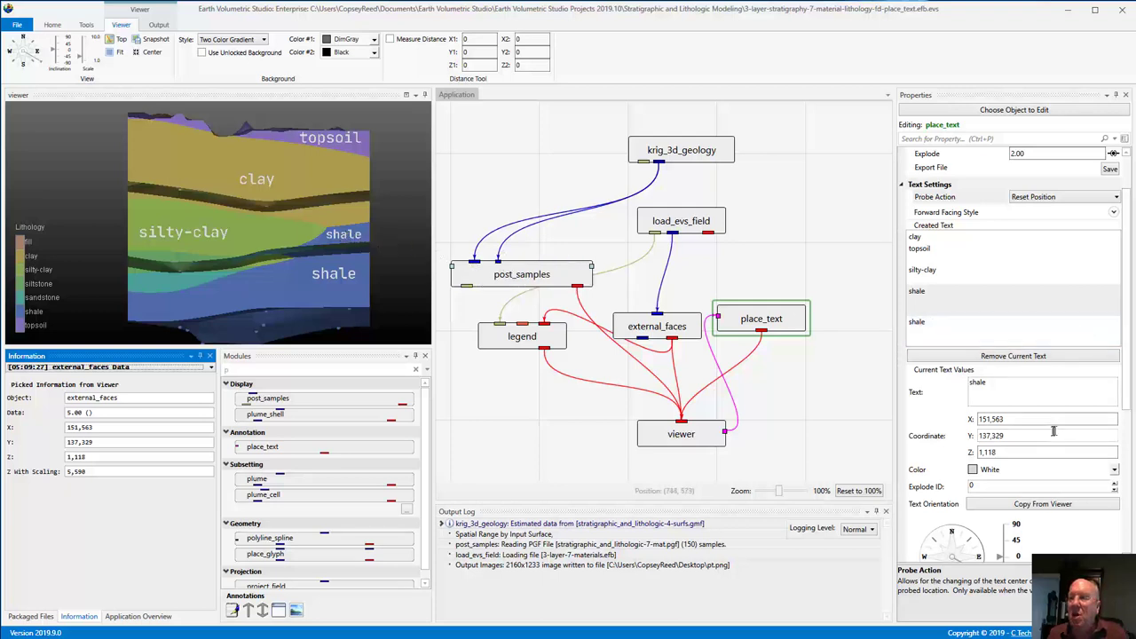
Set the smaller shale label's X coordinate to 151564.8
left_click(996, 419)
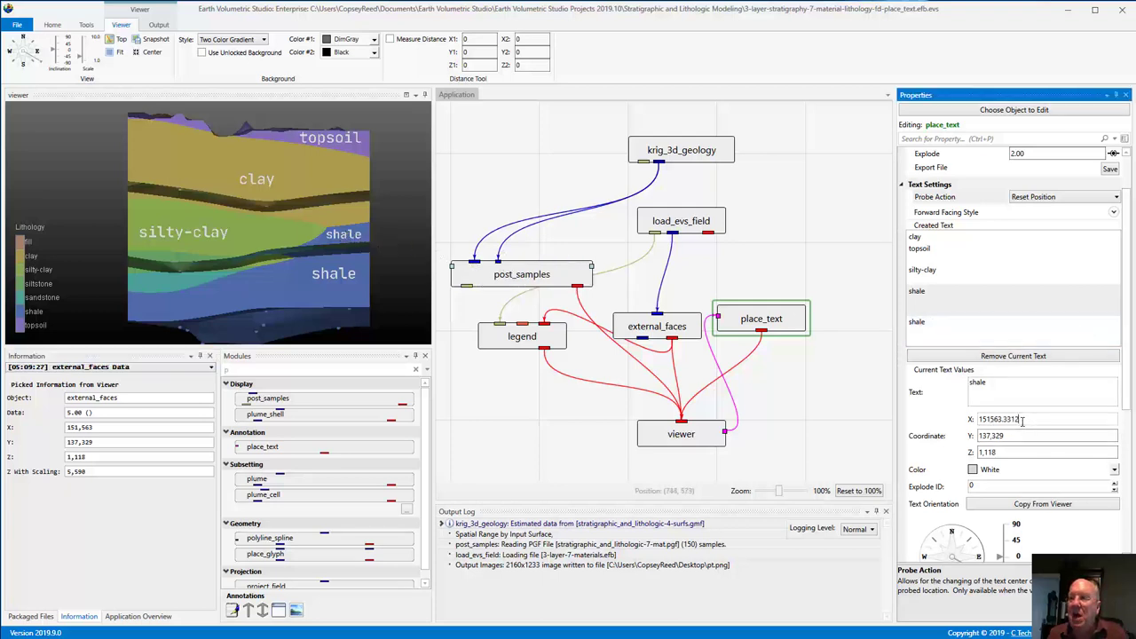
double_click(996, 419)
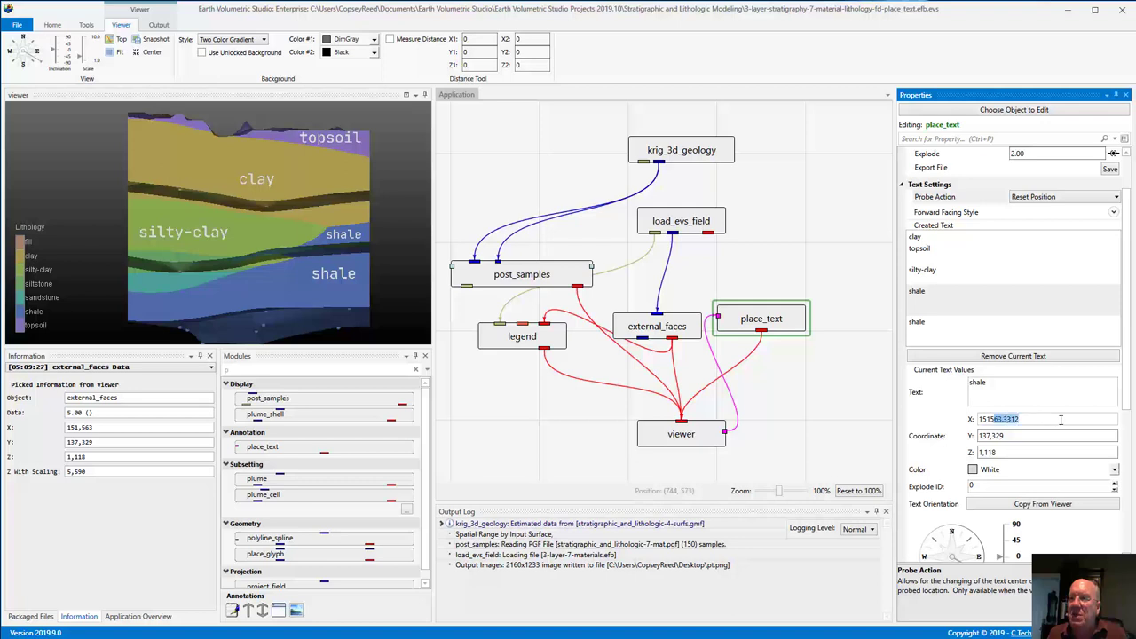
left_click(1001, 418)
left_click_drag(999, 419, 1068, 419)
type("4.8")
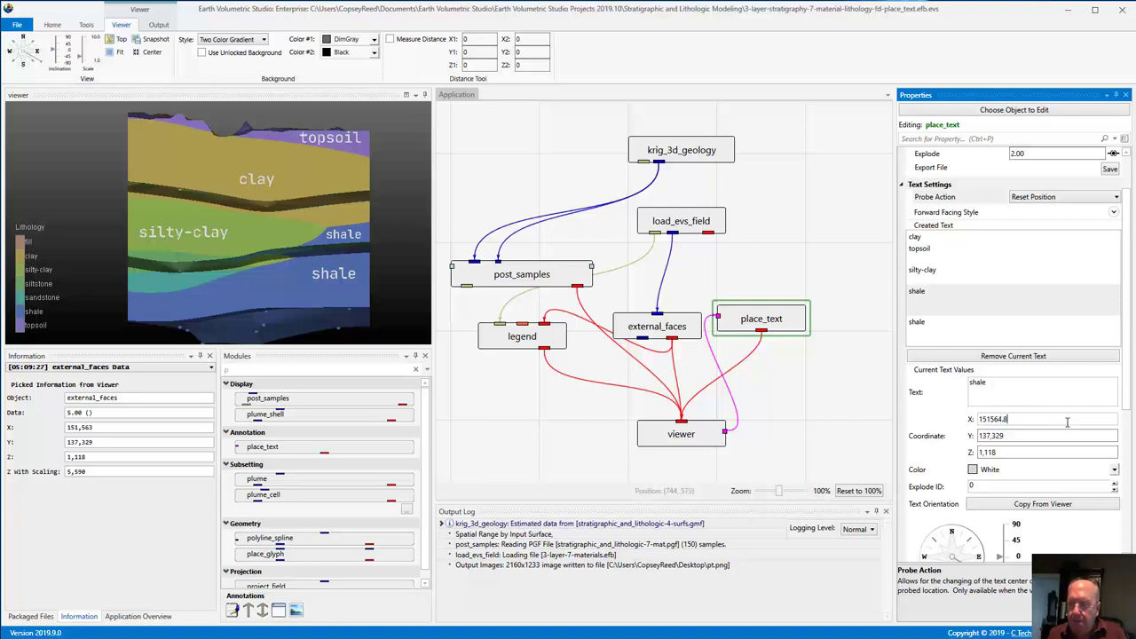
left_click(850, 368)
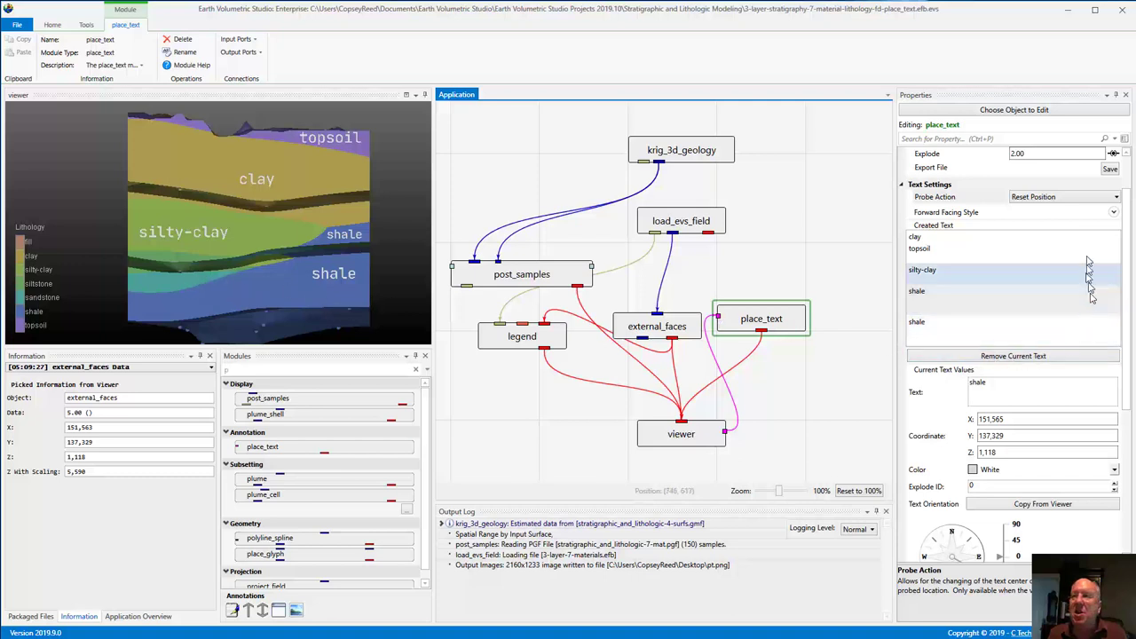
Add a new text label in the thin green layer below the silty-clay label and remove the duplicate placed over it
left_click(1056, 196)
left_click(1028, 233)
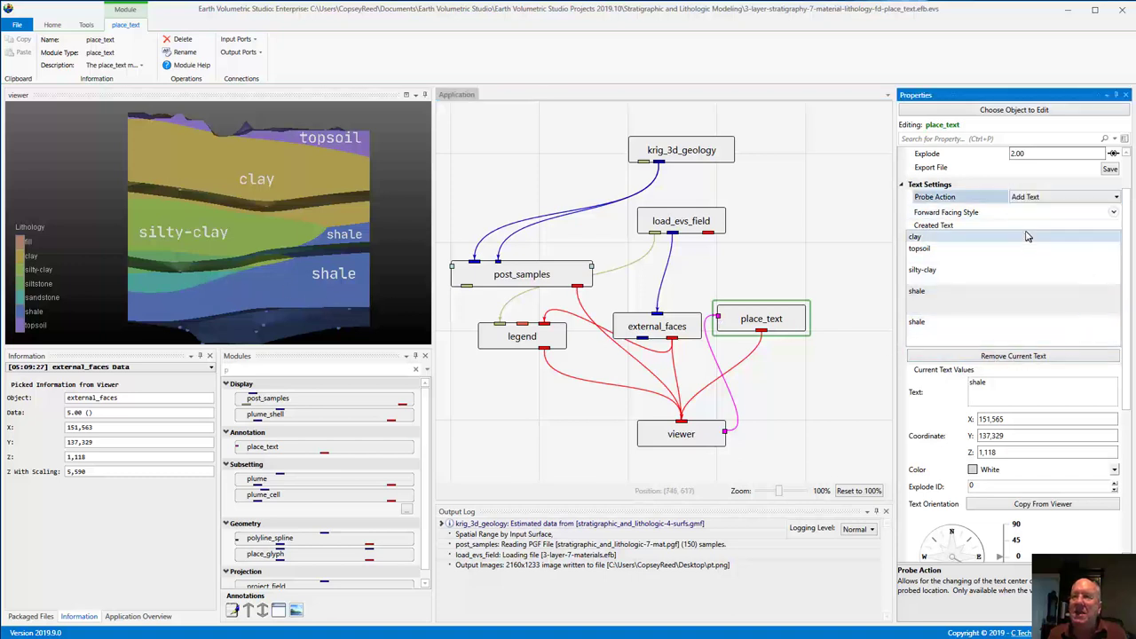
left_click(162, 253, "ctrl")
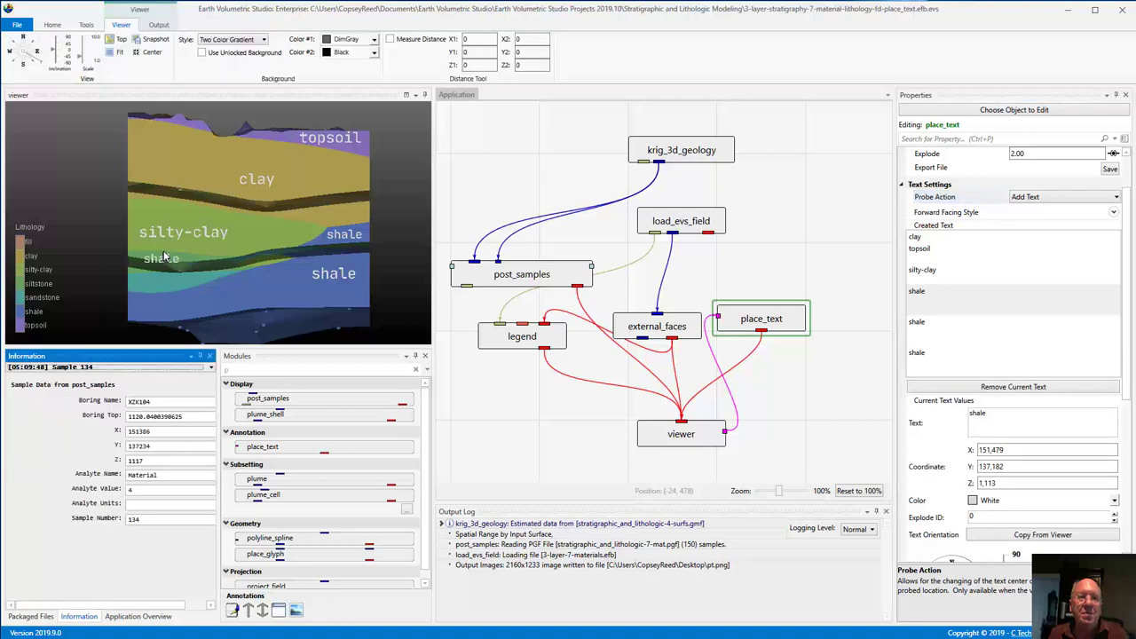
left_click(164, 255, "ctrl")
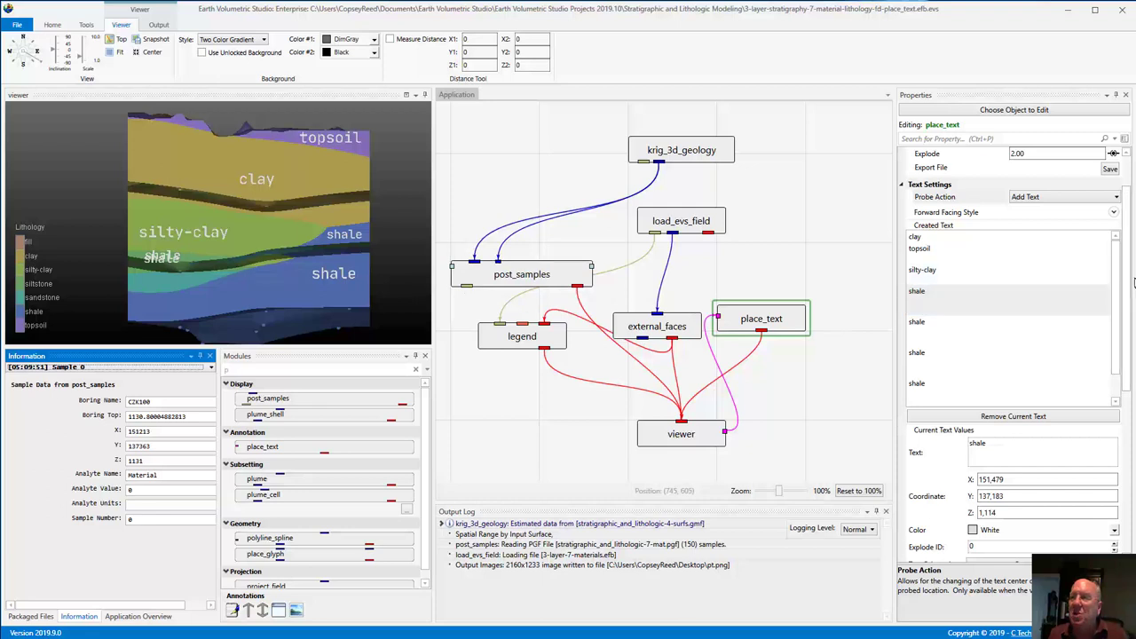
left_click(1003, 416)
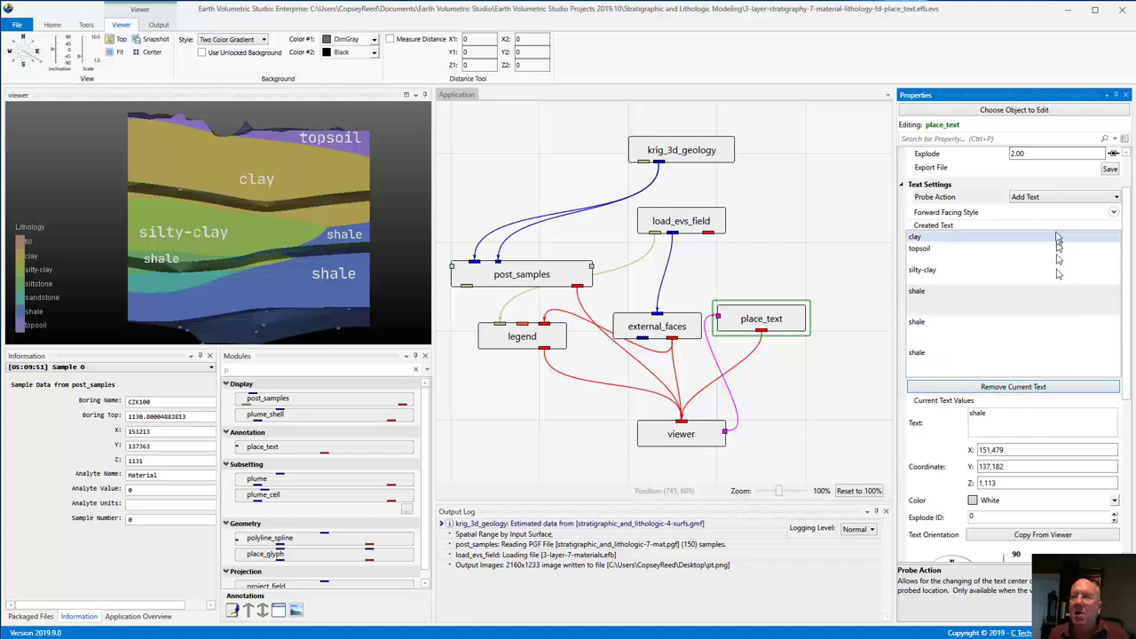
Set the probe action to Reset Position and change the newly added label's text to sandstone
left_click(1049, 198)
left_click(1035, 223)
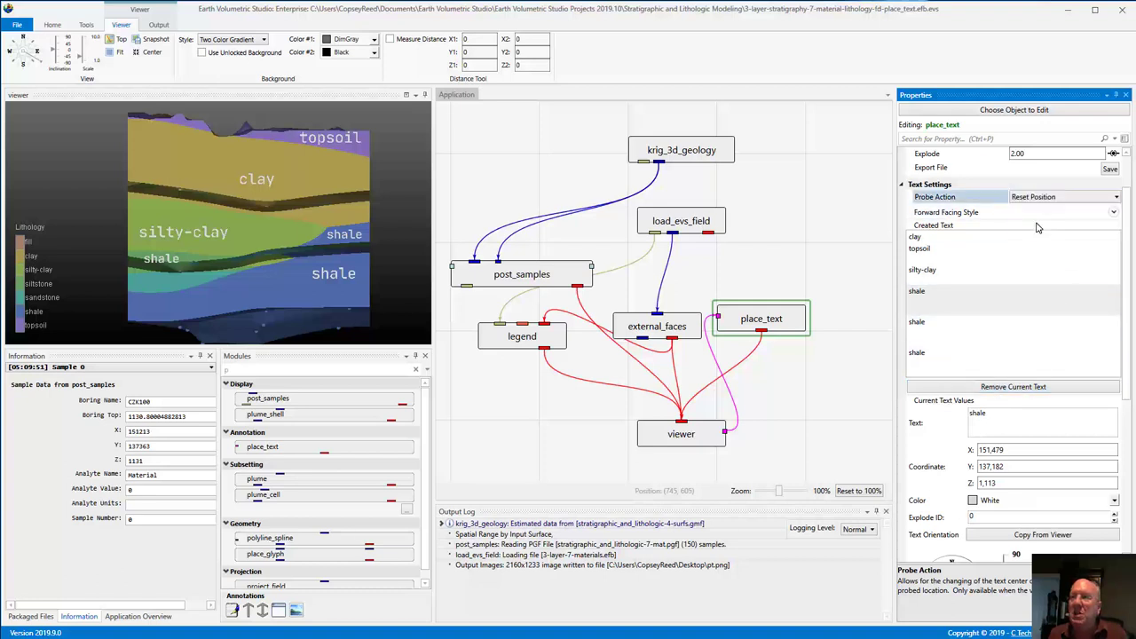
left_click_drag(998, 414, 965, 417)
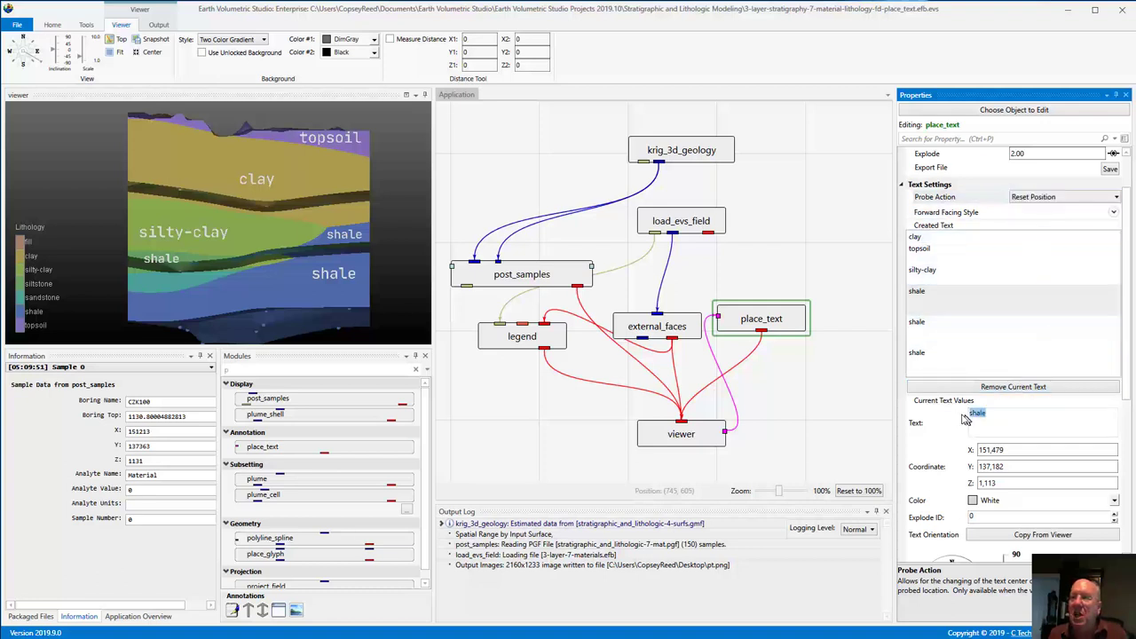
type("sandston")
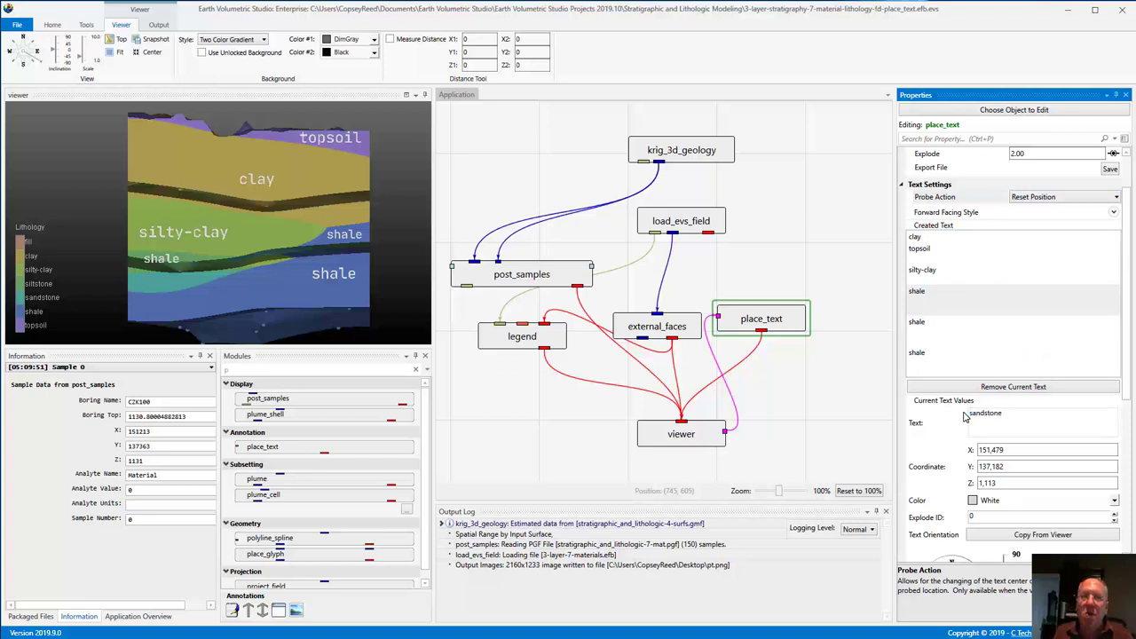
key("Return")
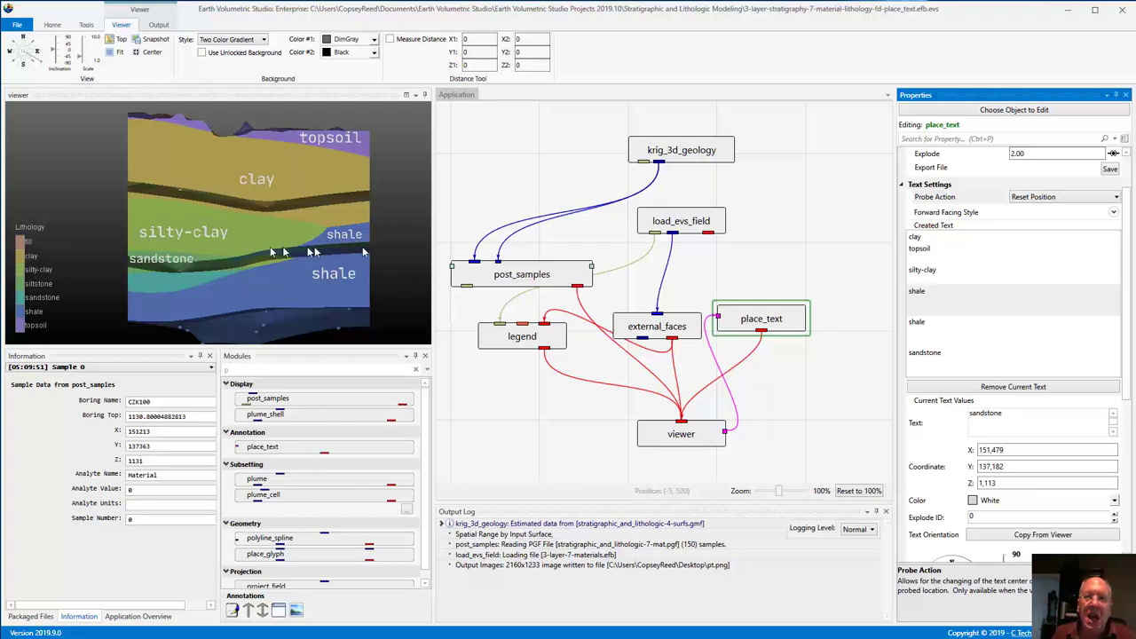
Reposition the sandstone label slightly higher in the thin green layer and set its X coordinate to 151483.6
left_click(163, 256, "ctrl")
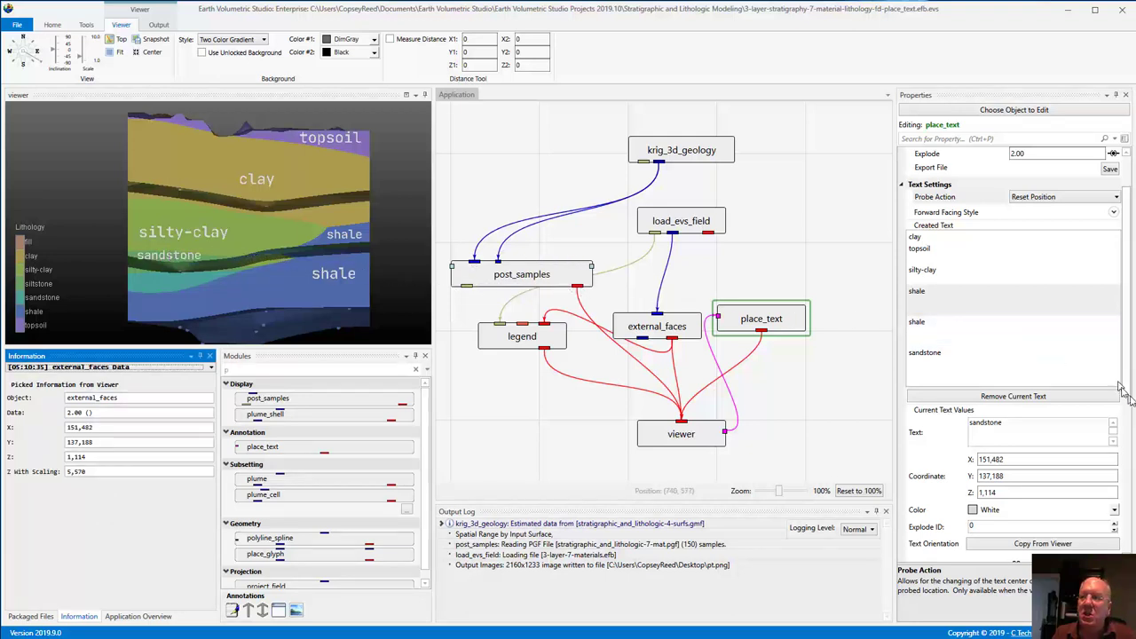
left_click(1037, 459)
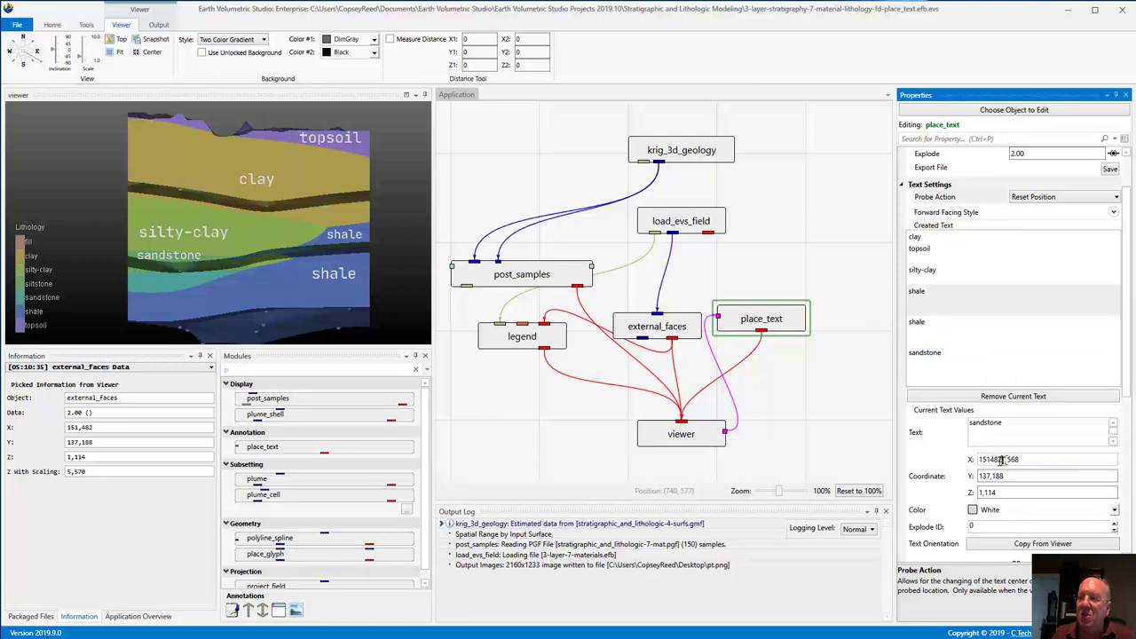
left_click_drag(999, 459, 1125, 471)
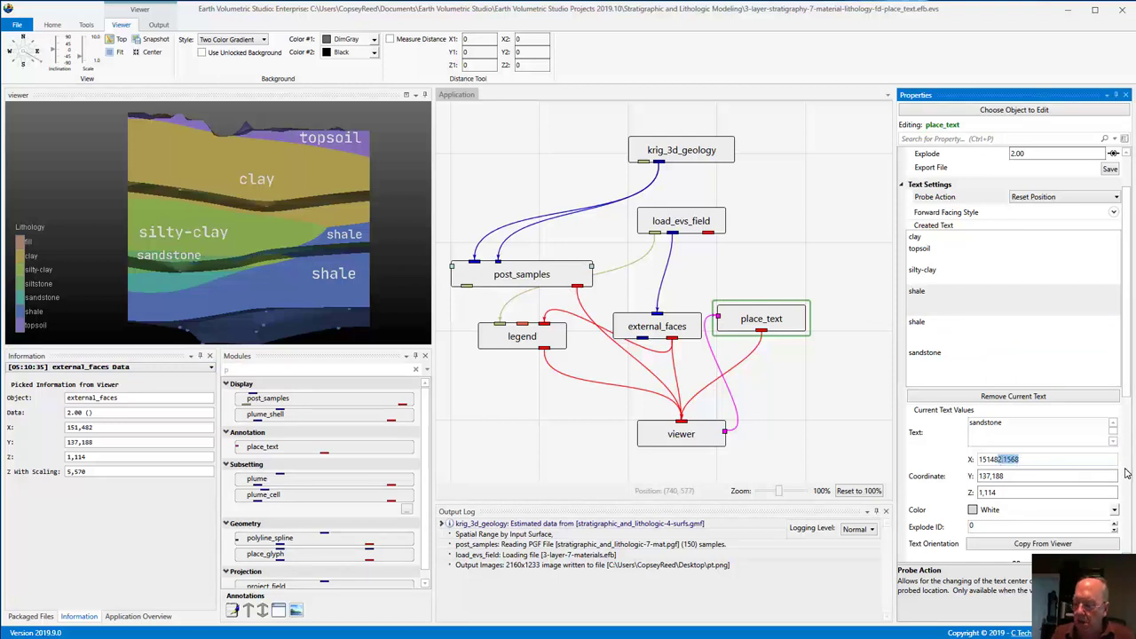
type("3.6")
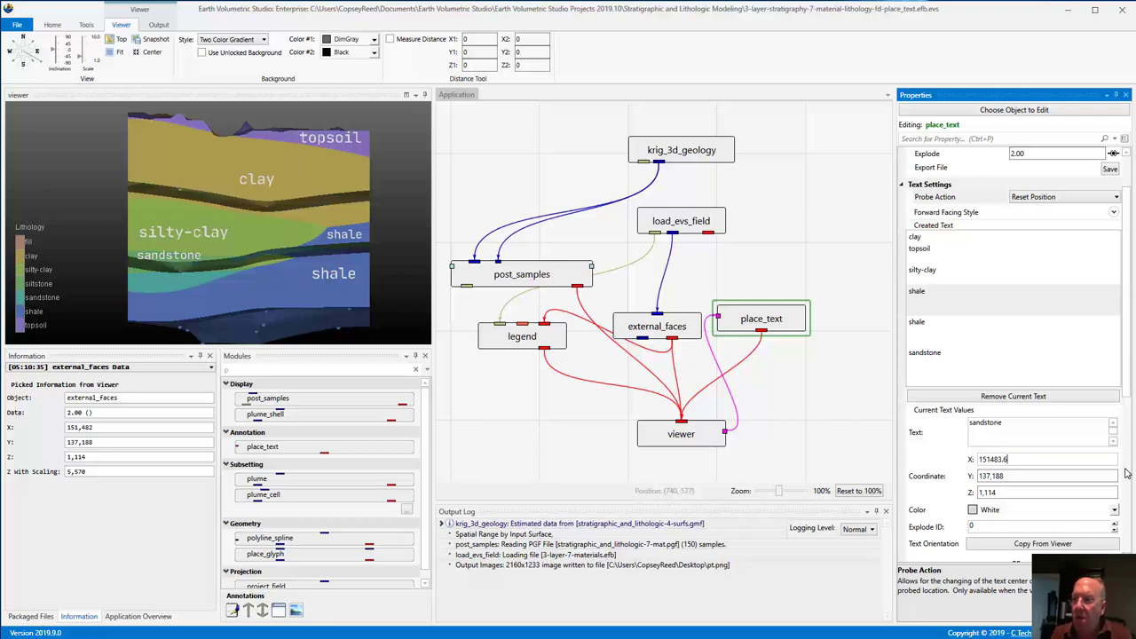
left_click(836, 410)
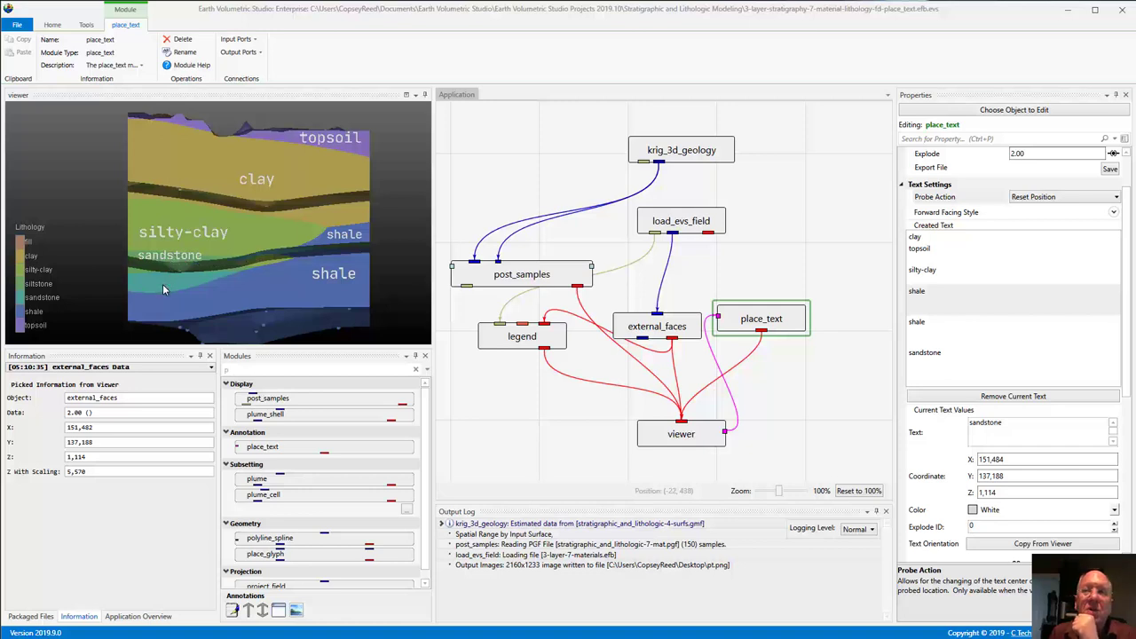
Move the sandstone label down into the teal layer and adjust its position until it sits within that layer near the block's edge
left_click(946, 364)
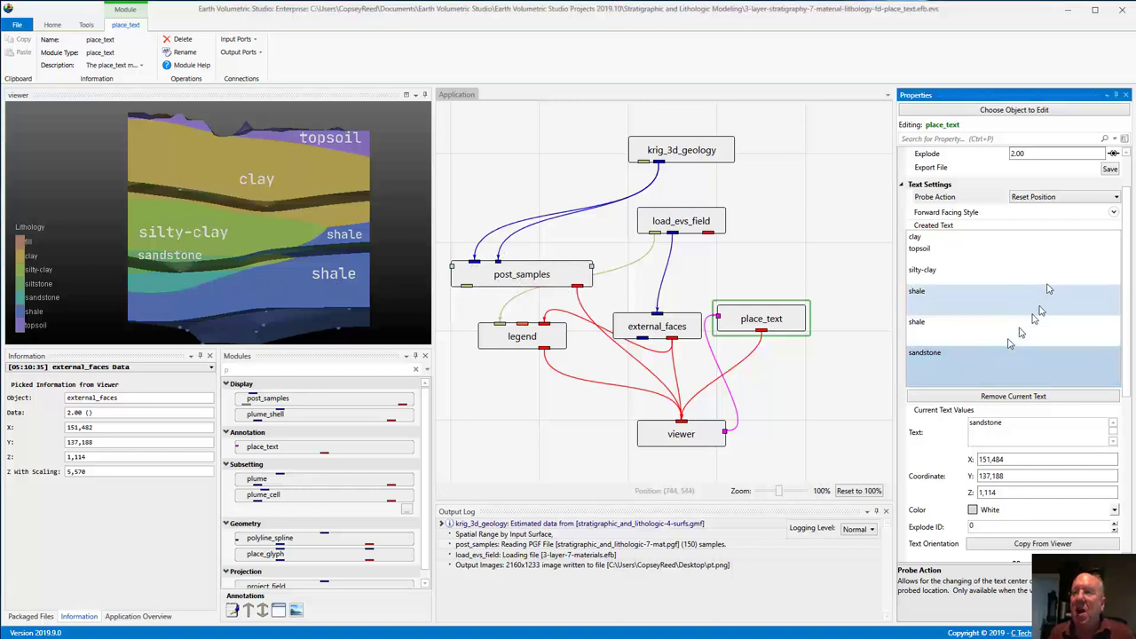
left_click(157, 280)
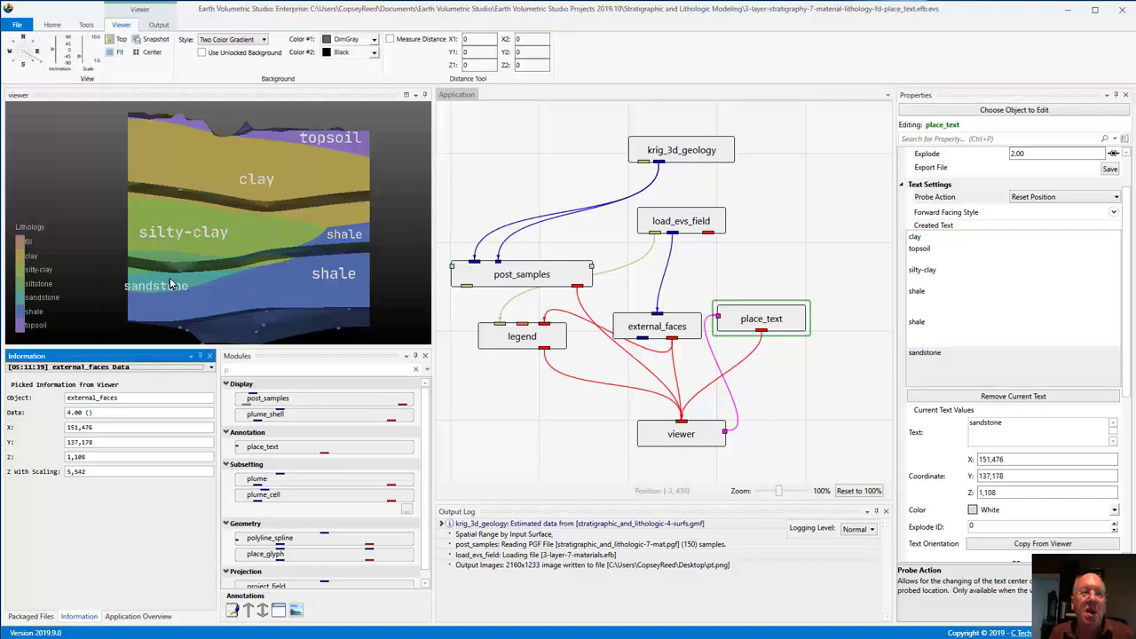
left_click(170, 281, "ctrl")
left_click(160, 281, "ctrl")
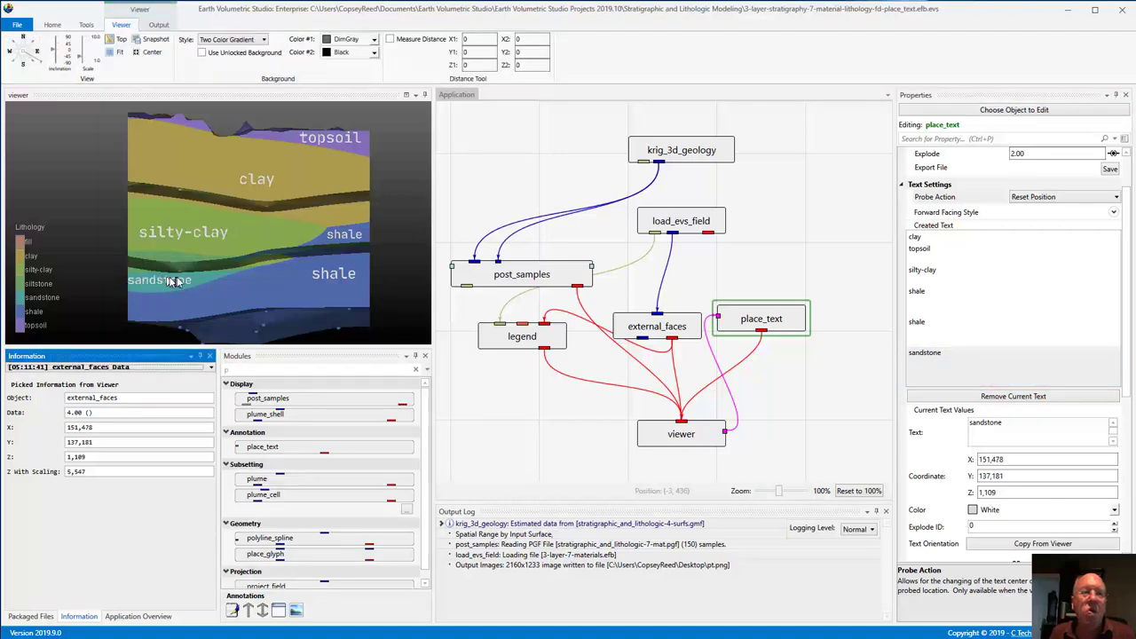
left_click(192, 283, "ctrl")
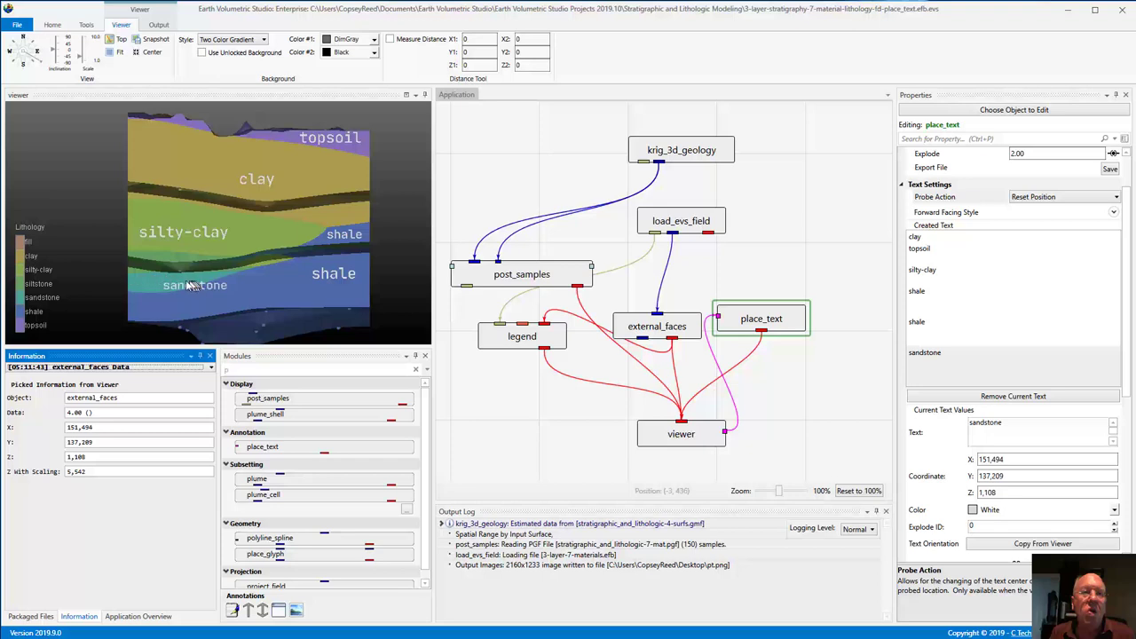
left_click(178, 283, "ctrl")
left_click(174, 282, "ctrl")
left_click(172, 281, "ctrl")
left_click(169, 282, "ctrl")
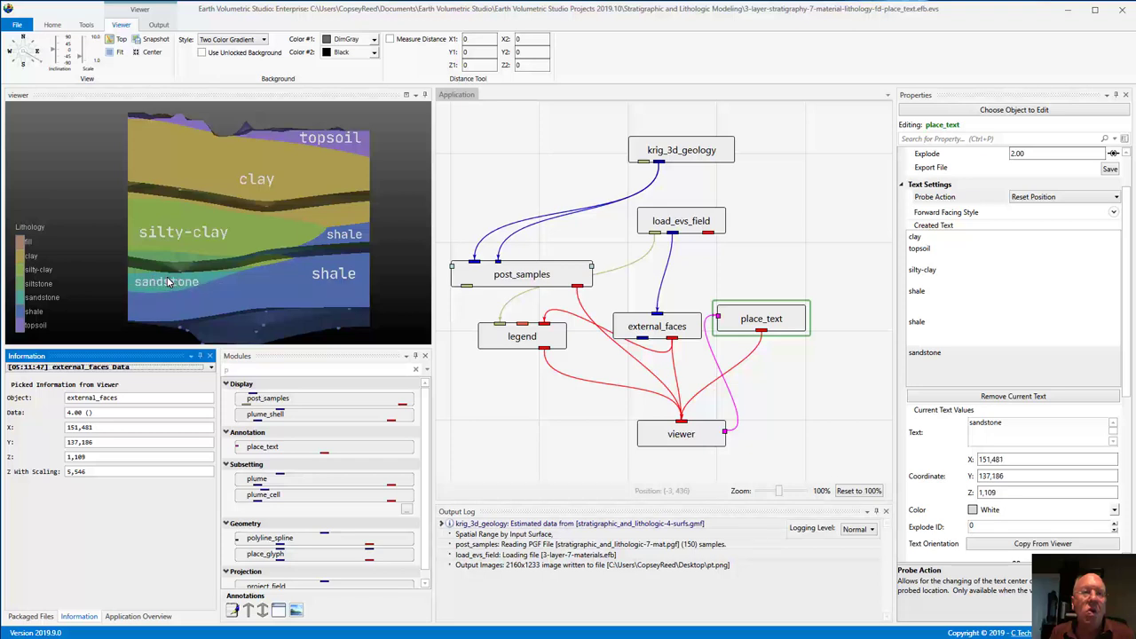
left_click(161, 283, "ctrl")
left_click(165, 283, "ctrl")
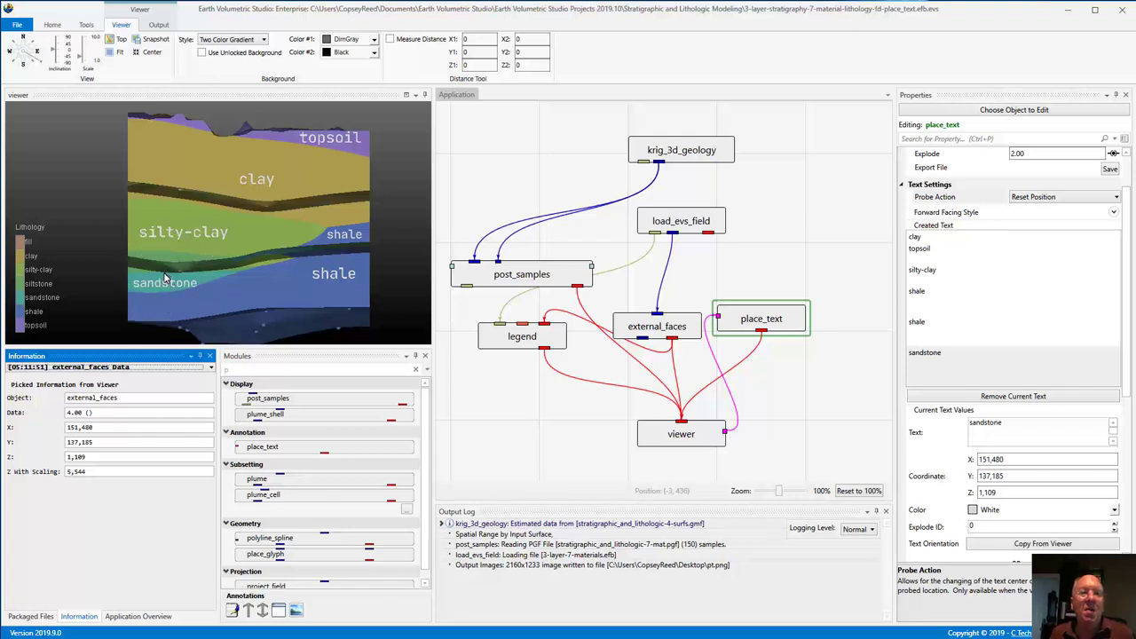
left_click(164, 278, "ctrl")
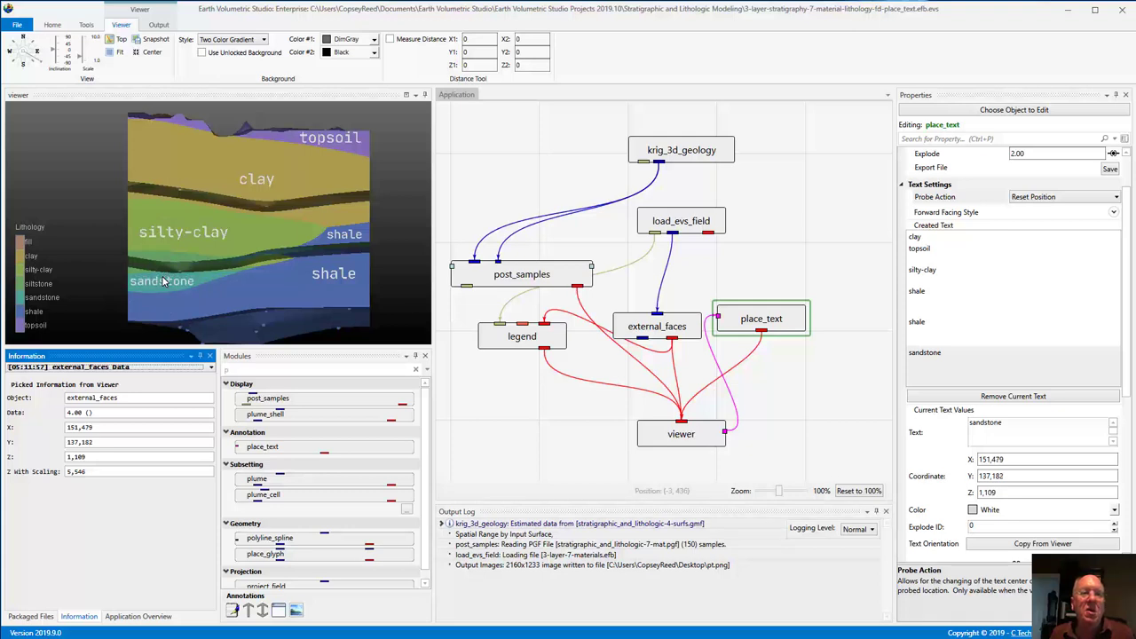
left_click(164, 281, "ctrl")
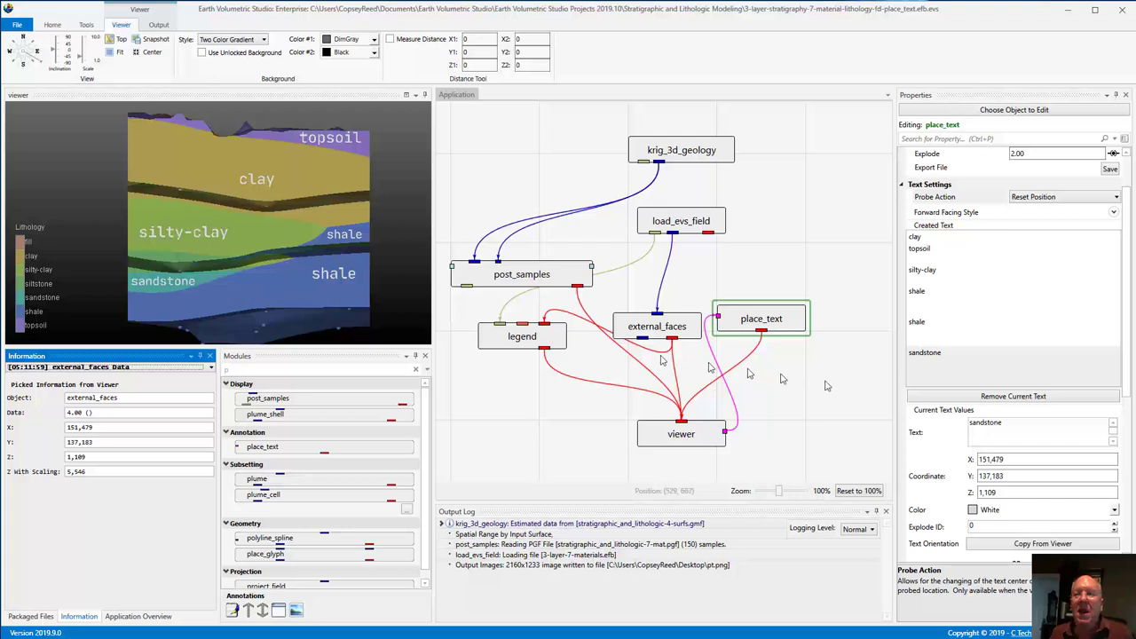
Set the sandstone label's X coordinate to 151481
left_click(1007, 459)
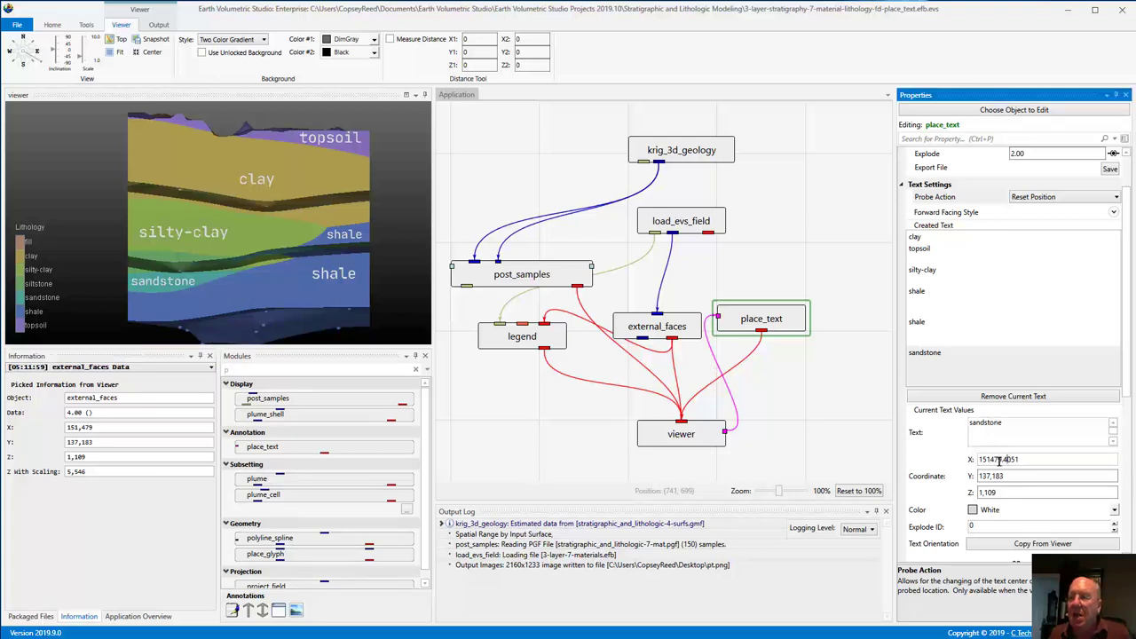
left_click_drag(995, 459, 1071, 457)
type("81")
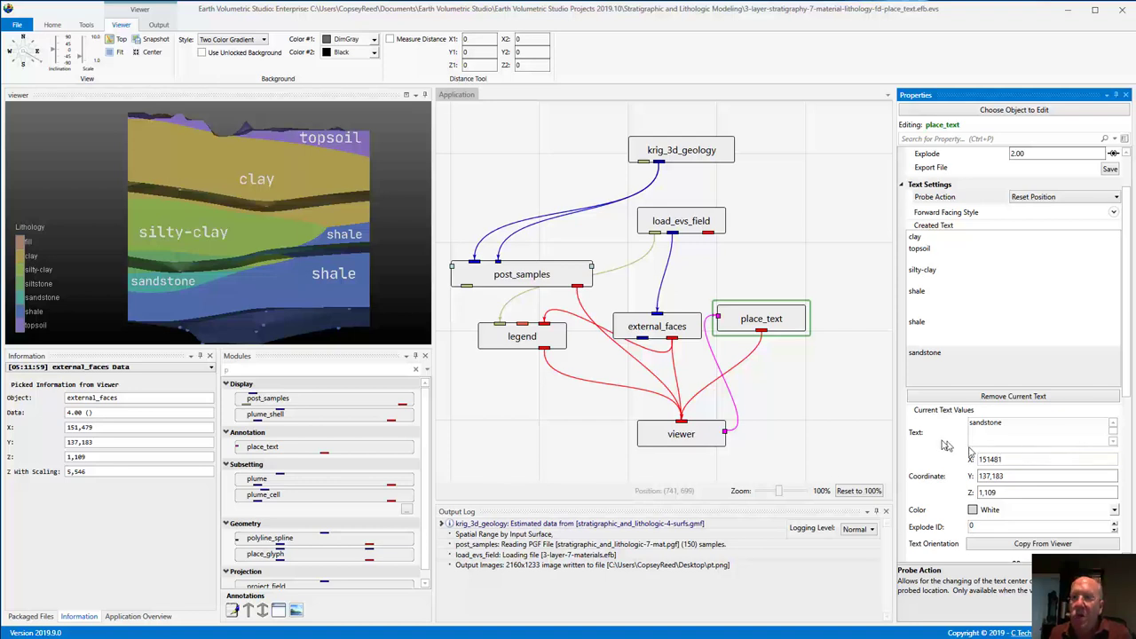
left_click(872, 422)
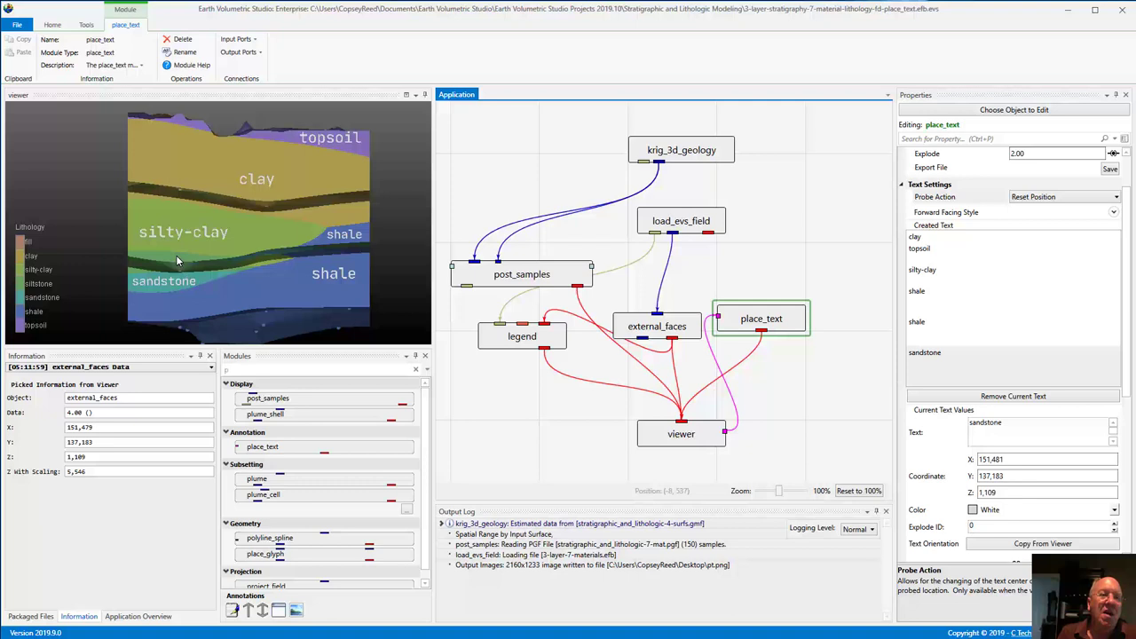
Add another text label in the thin green layer above the sandstone label and change its text to siltstone
left_click(1047, 198)
left_click(1028, 233)
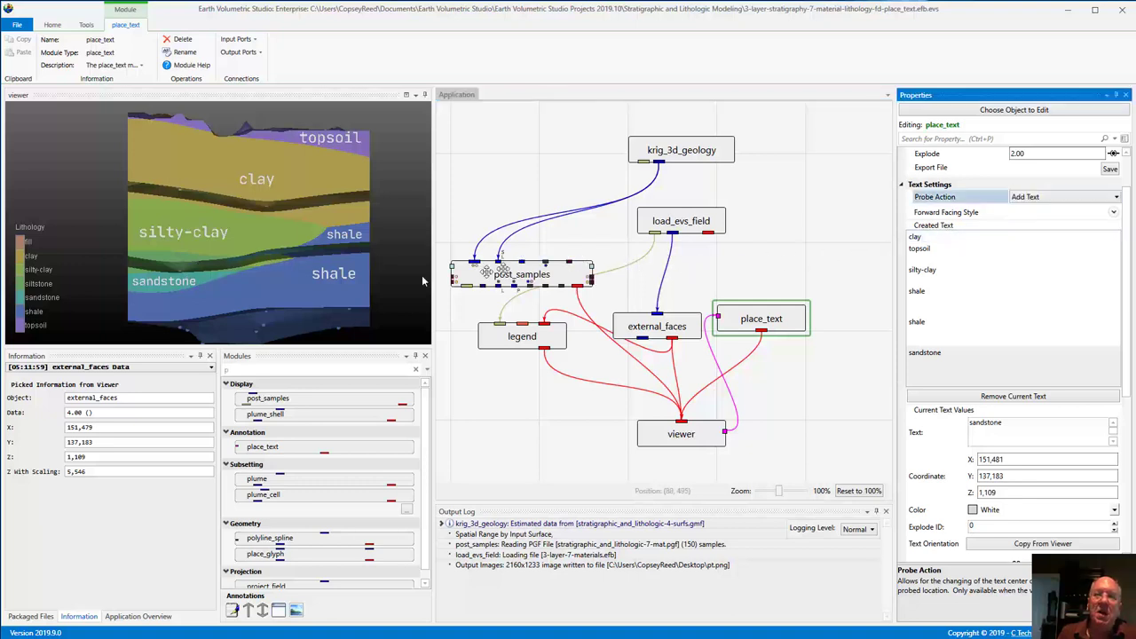
left_click(167, 260, "ctrl")
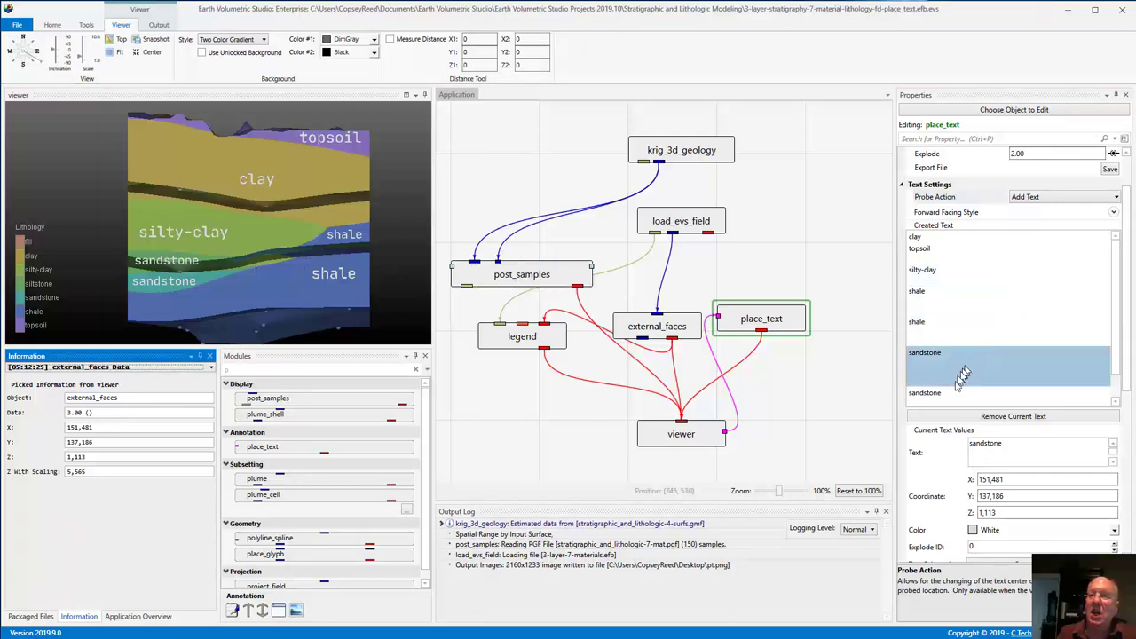
left_click(975, 445)
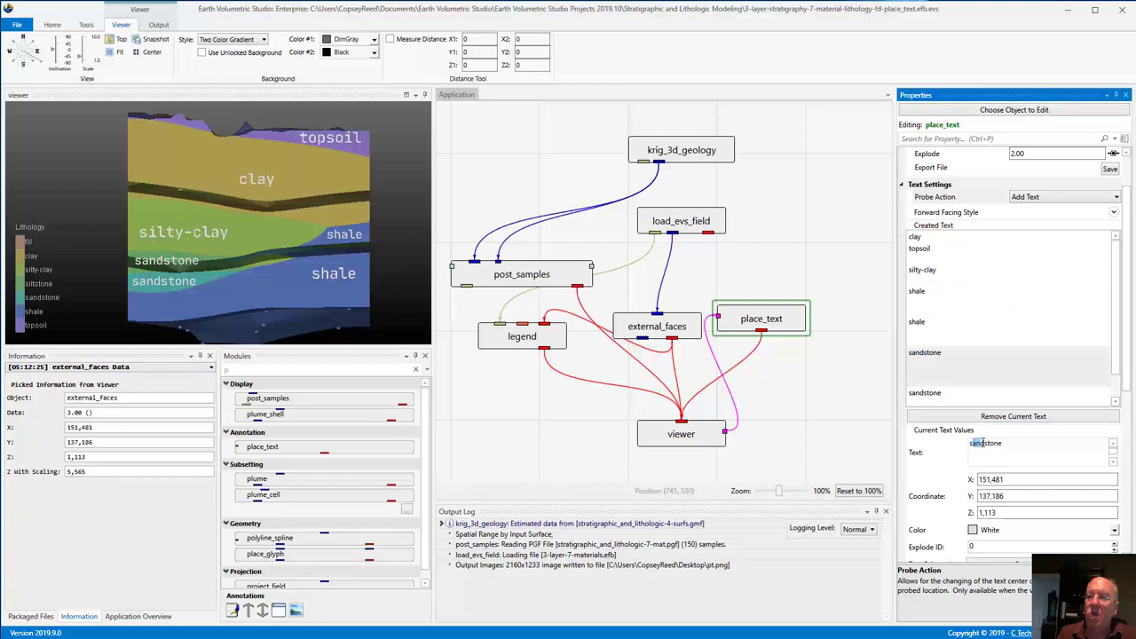
left_click_drag(983, 442, 986, 444)
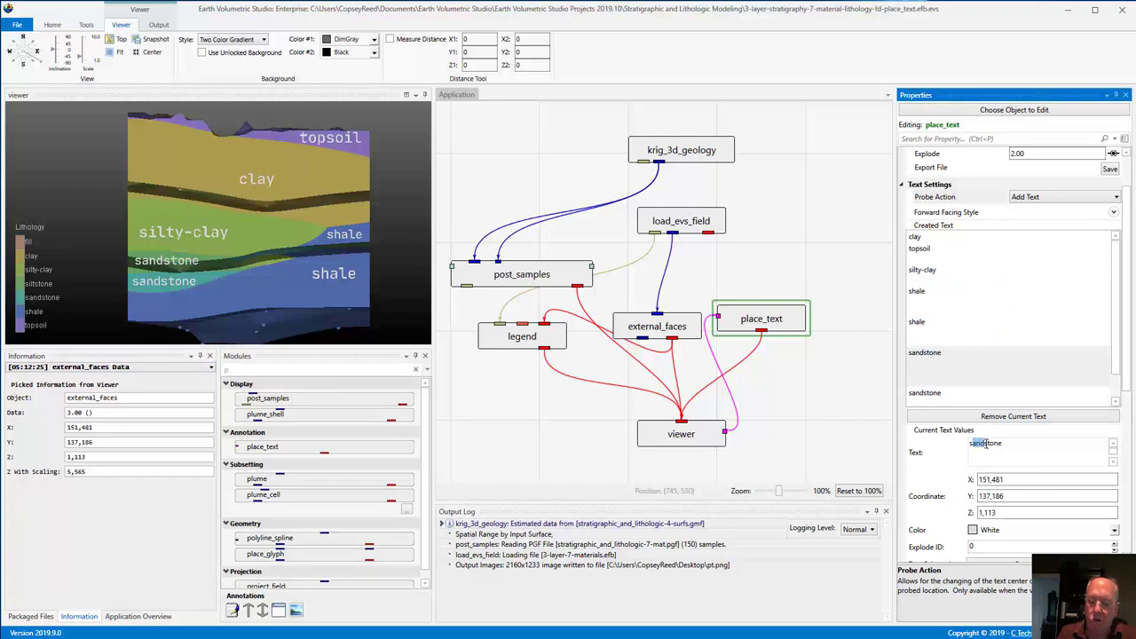
type("silts")
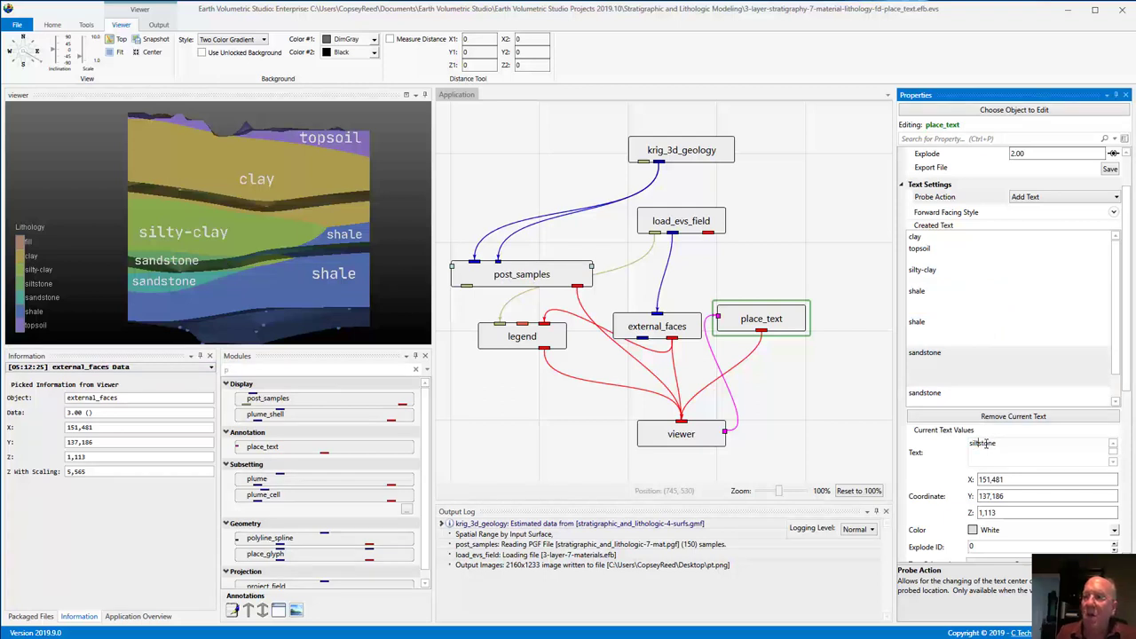
left_click(858, 381)
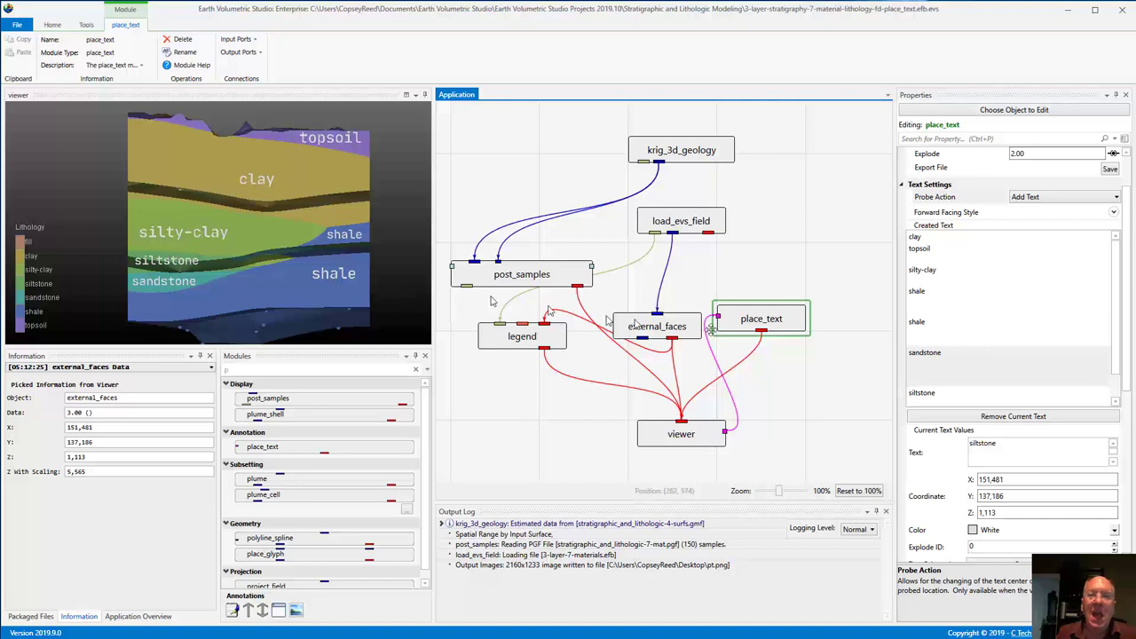
Set the siltstone label's Z coordinate to 1115
scroll(1125, 349, "down", 3)
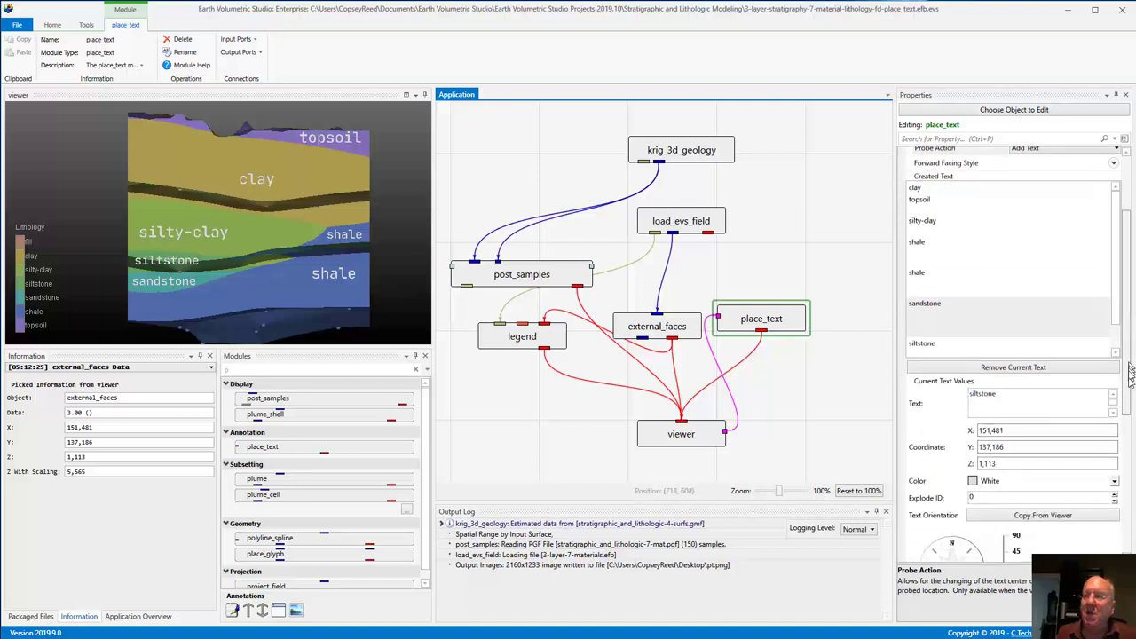
left_click(992, 371)
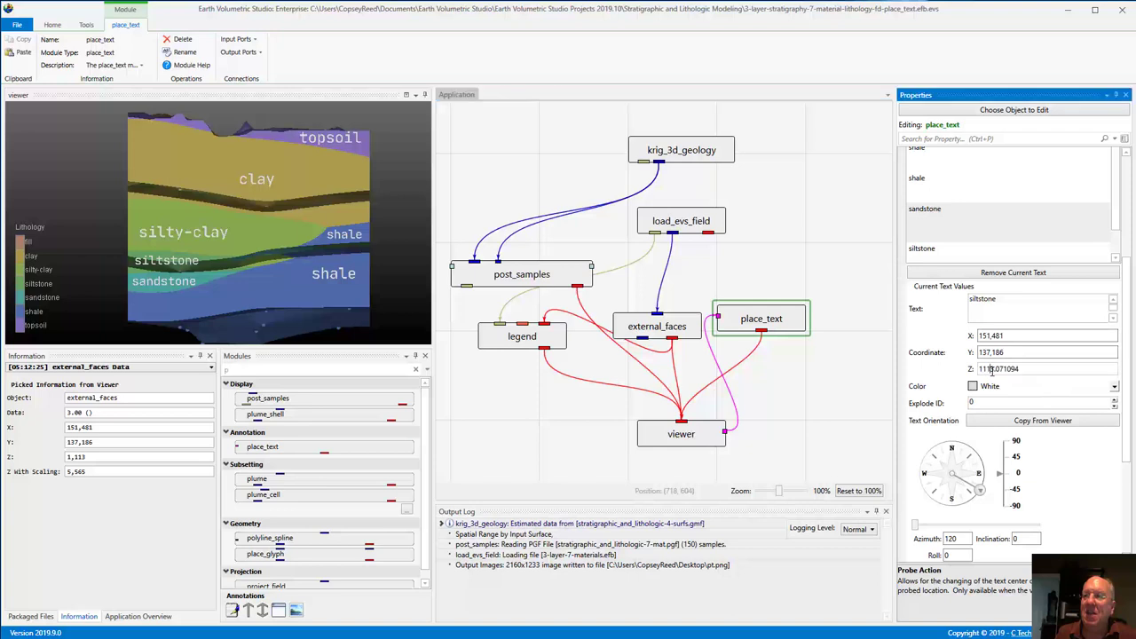
left_click_drag(993, 371, 1084, 373)
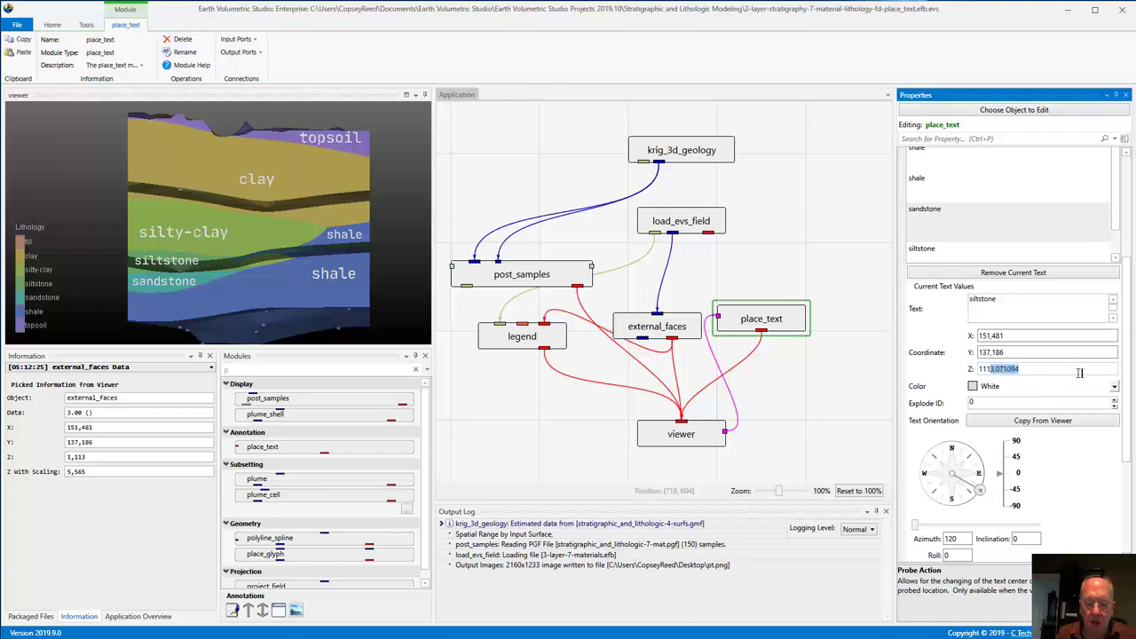
type("5")
key("Return")
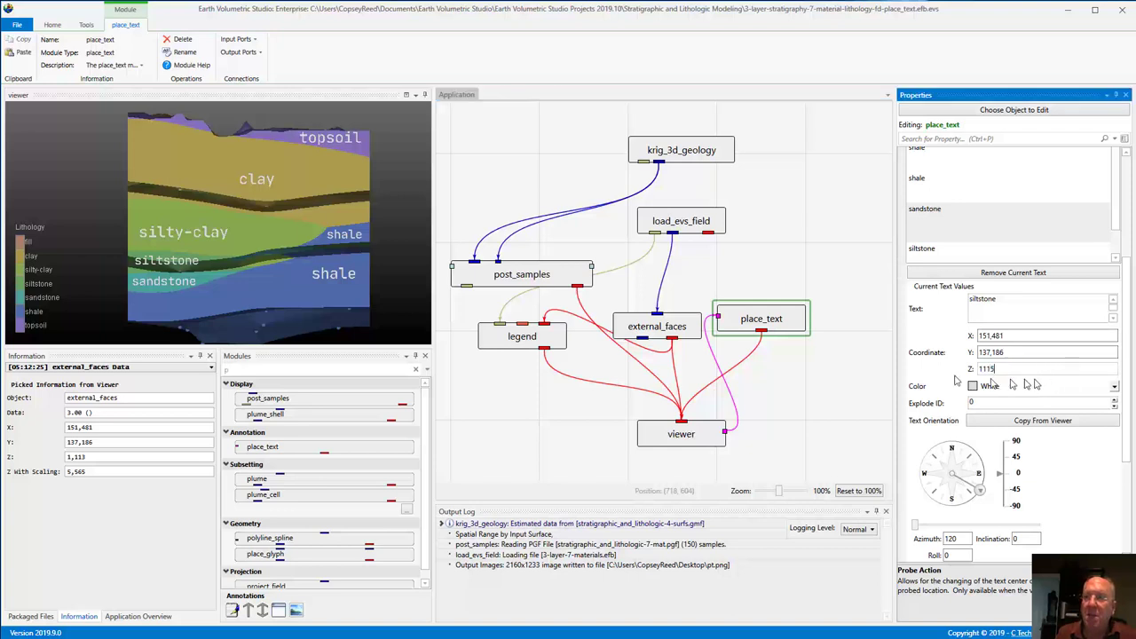
left_click(860, 365)
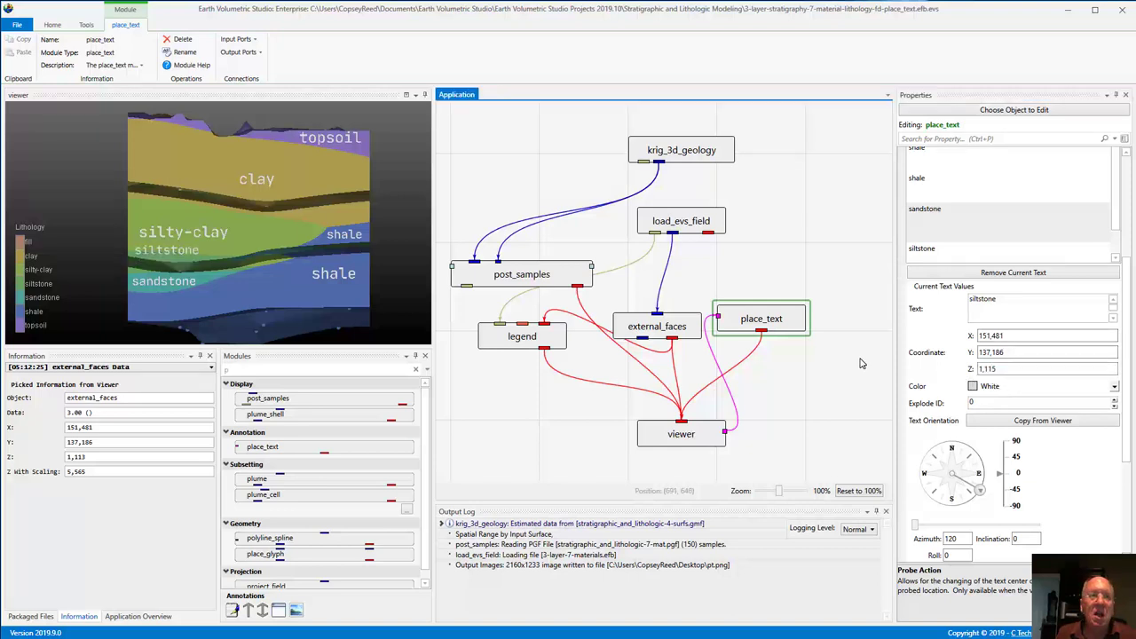
Set the siltstone label's Z coordinate to 1114
left_click(993, 371)
key("BackSpace")
type("1114")
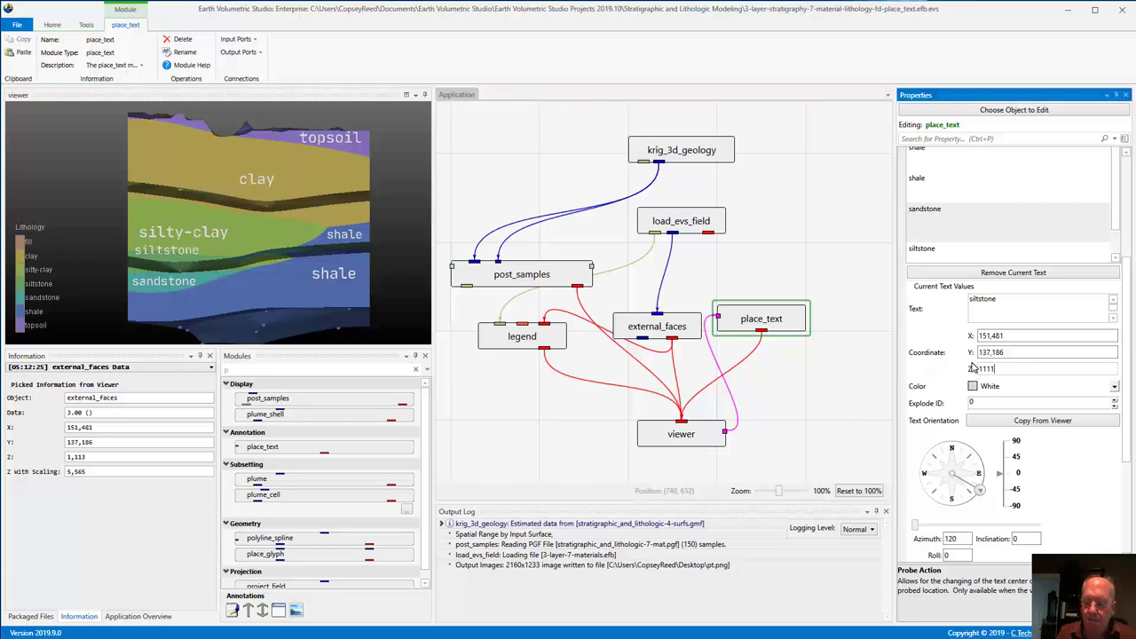
key("BackSpace")
type("4")
left_click(861, 359)
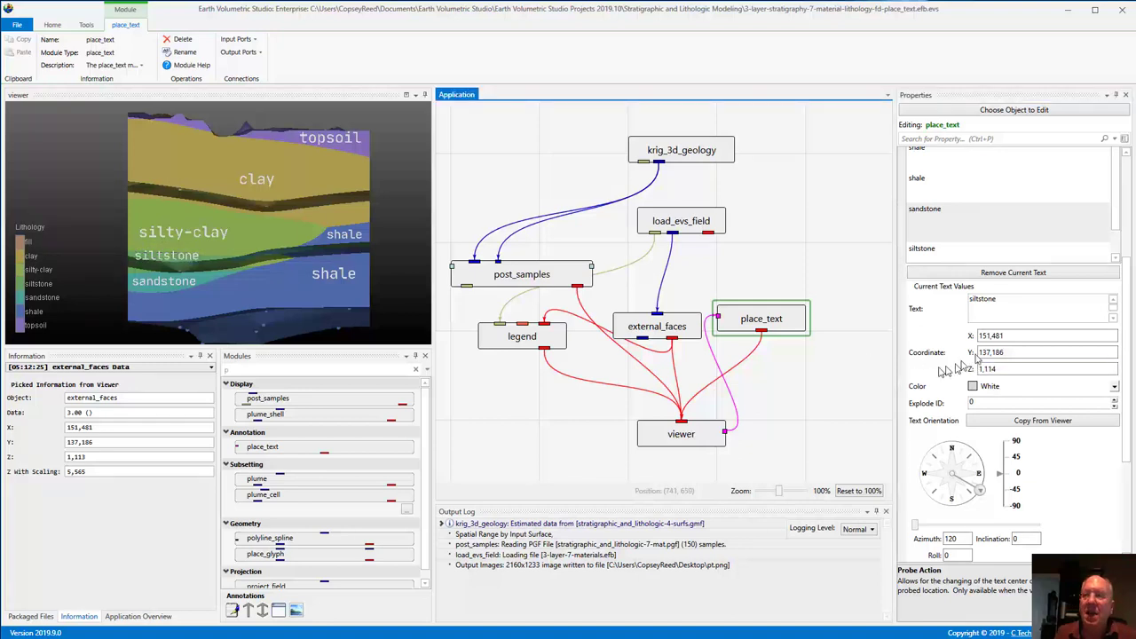
Set the siltstone label's X coordinate to 151482.5
left_click(1020, 335)
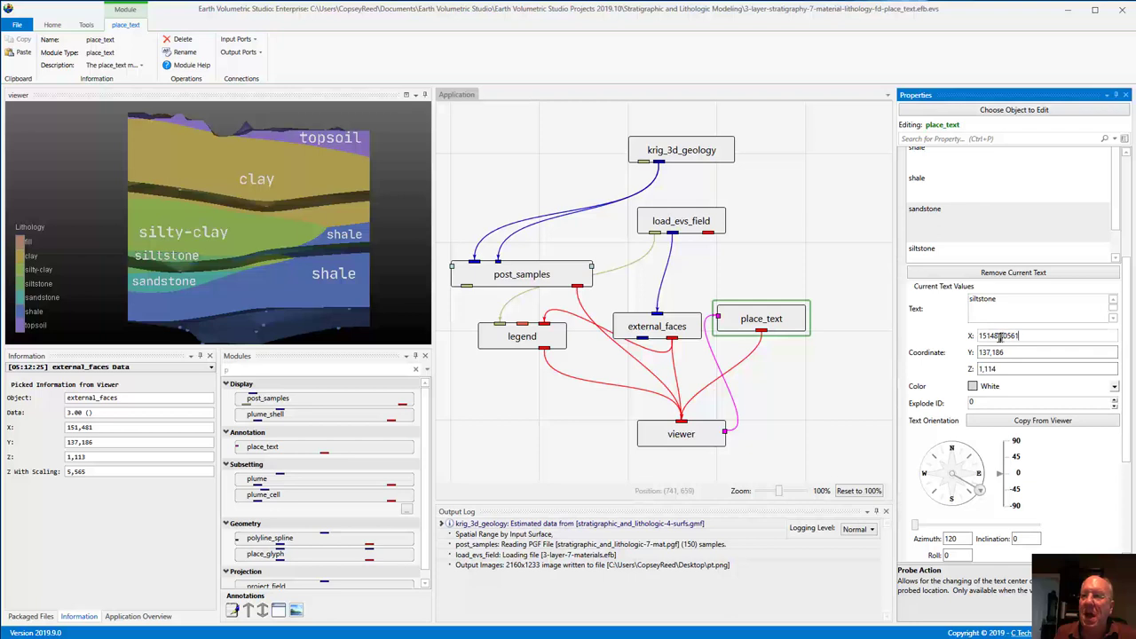
left_click_drag(999, 335, 1075, 337)
type("2.5")
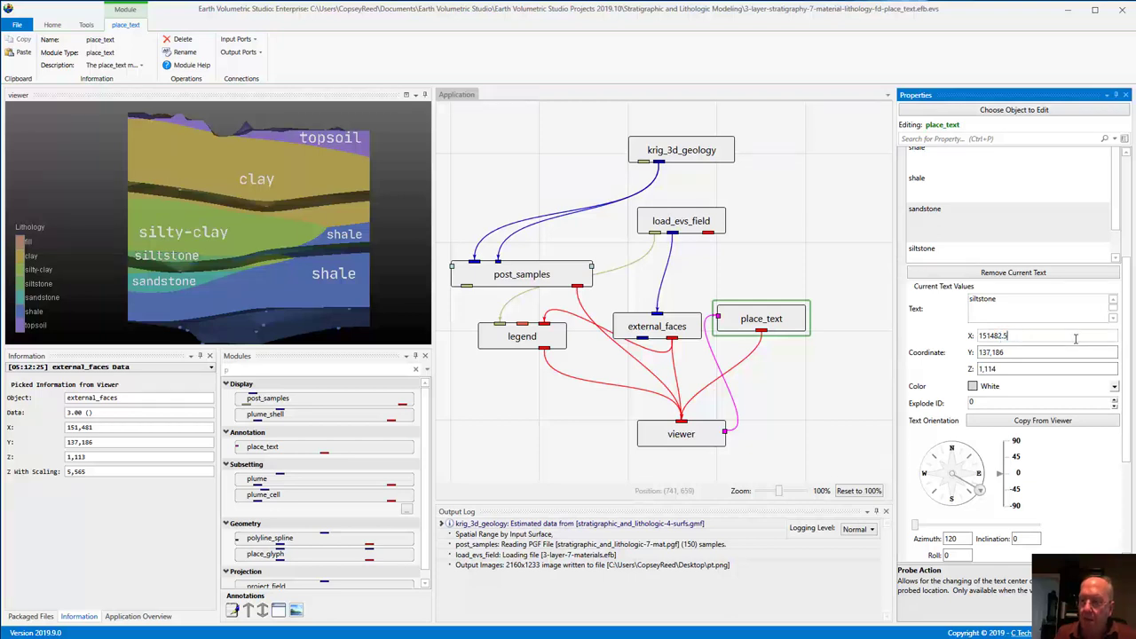
left_click(858, 313)
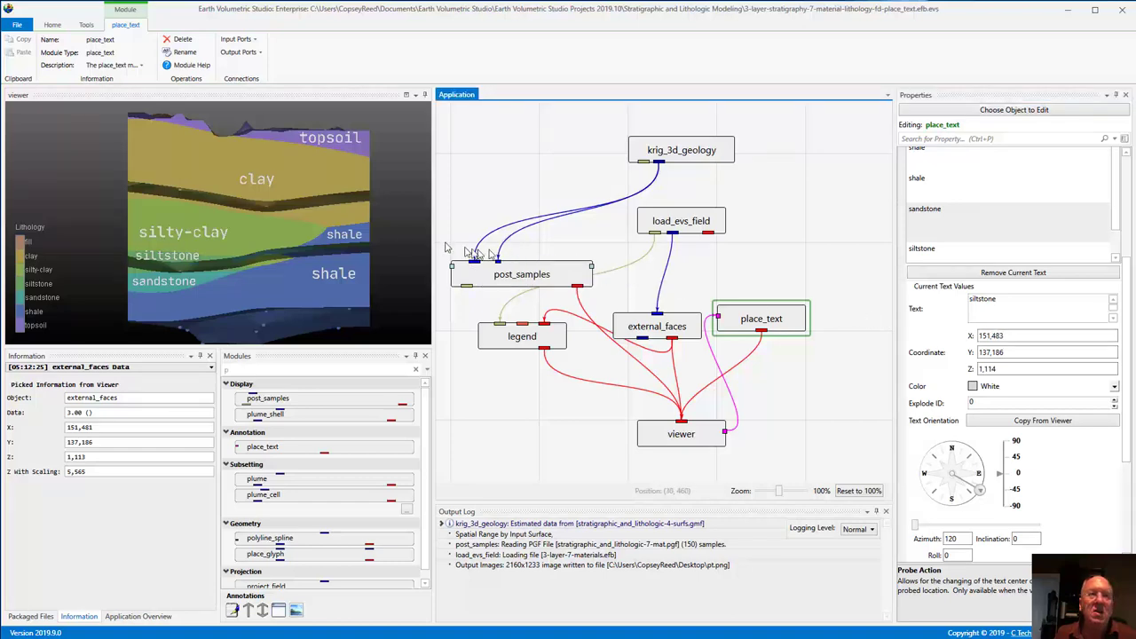
Turn the view to the block's adjacent face, with azimuth 210 and inclination 0
left_click_drag(257, 218, 313, 256)
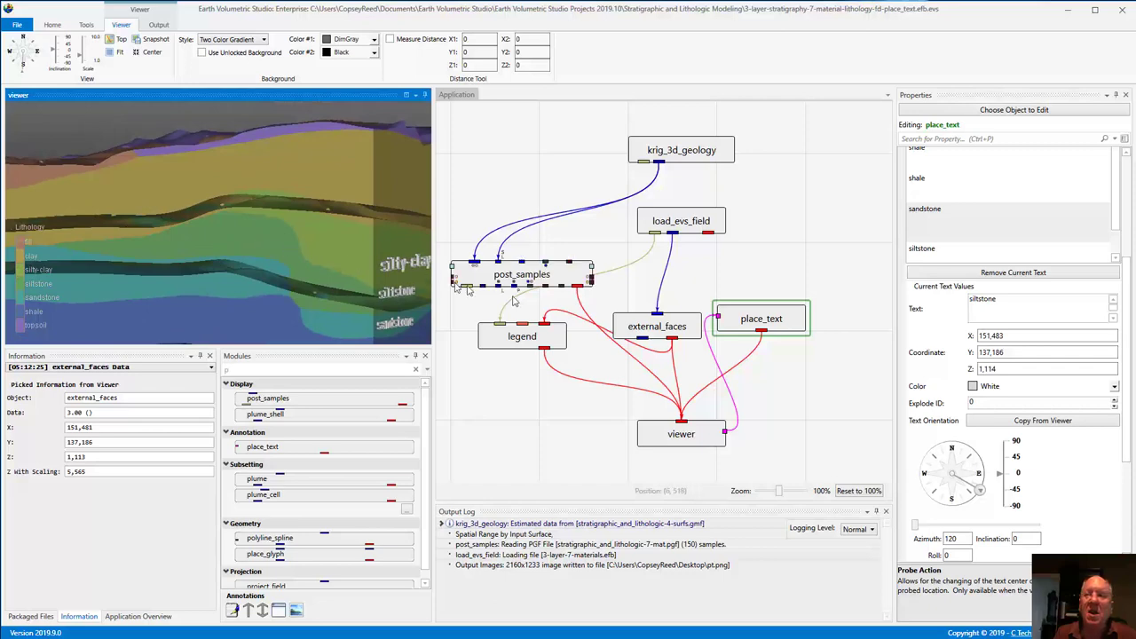
left_click_drag(269, 255, 296, 253)
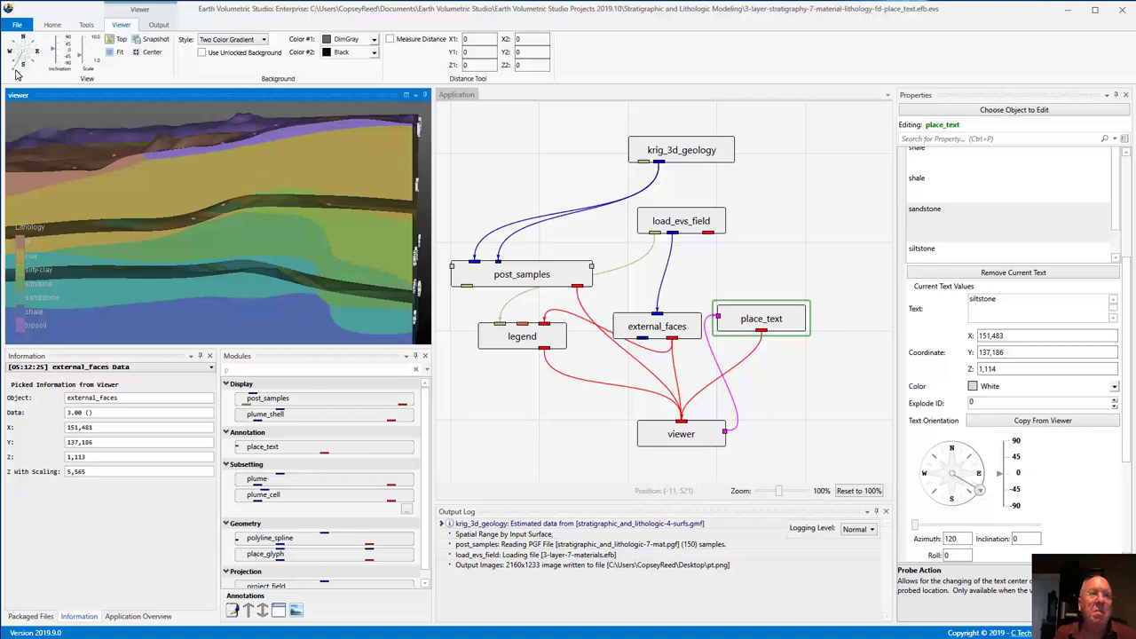
left_click(807, 282)
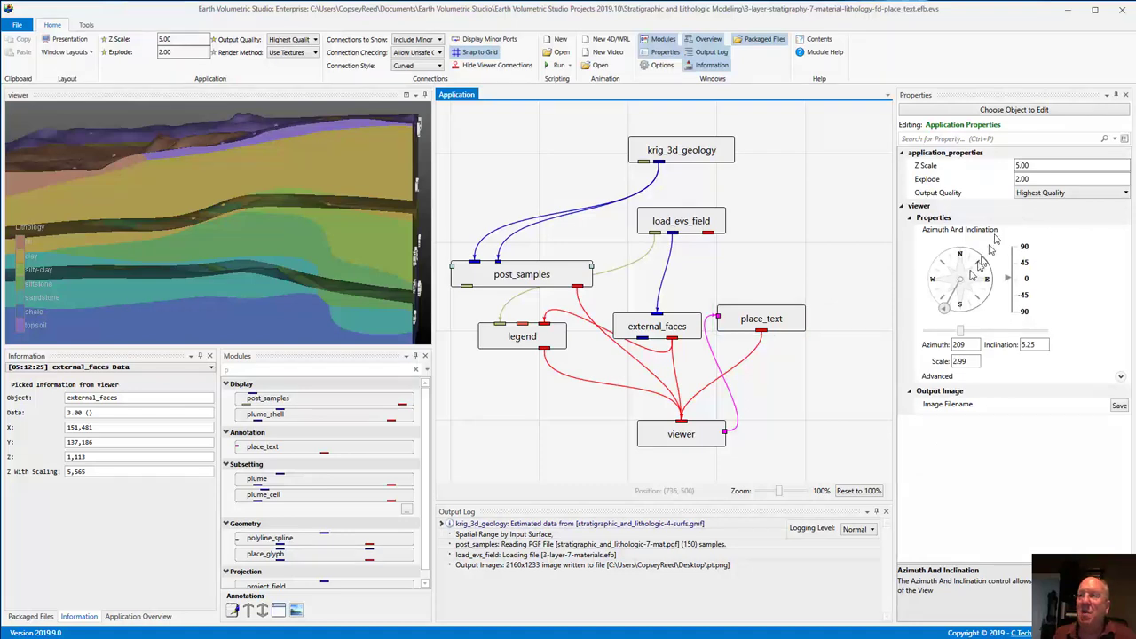
left_click(959, 344)
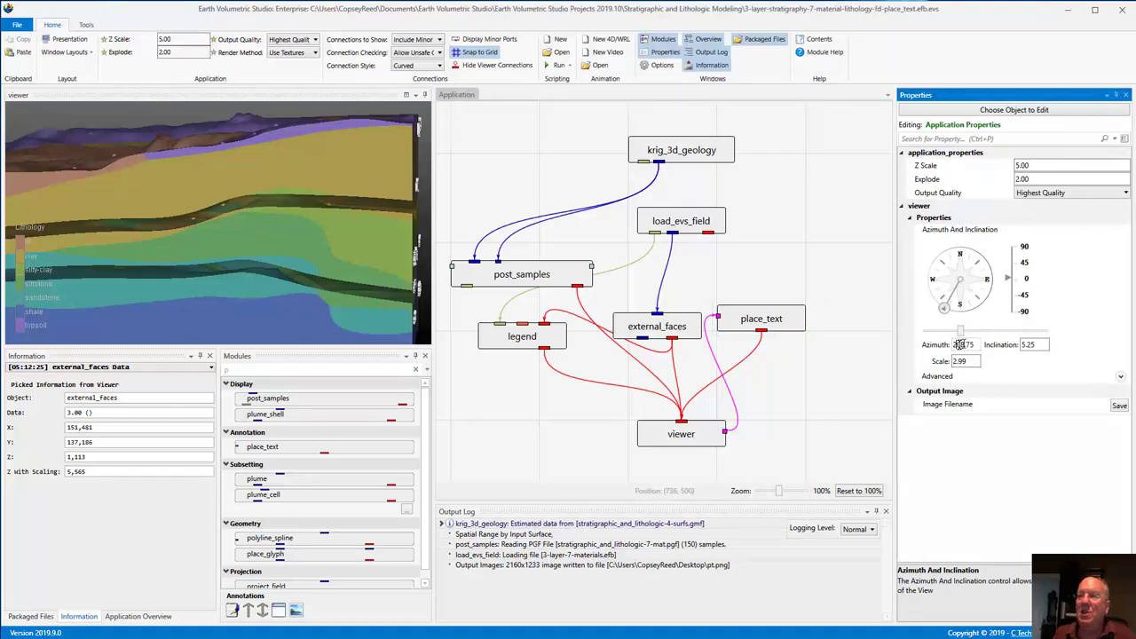
double_click(1029, 344)
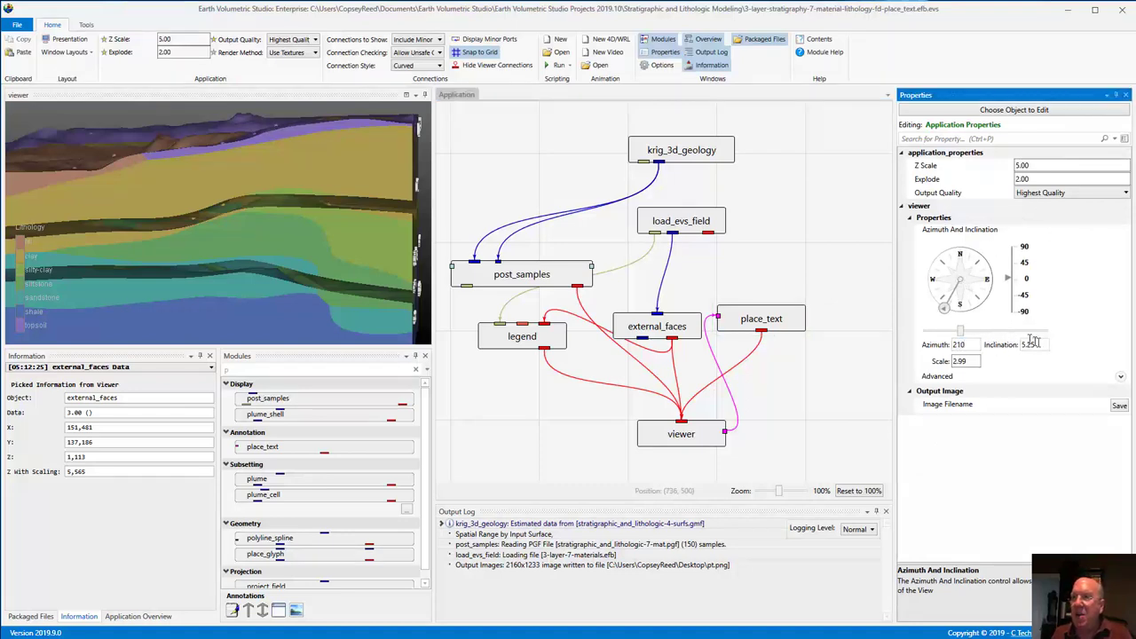
type("0")
key("Return")
left_click(886, 320)
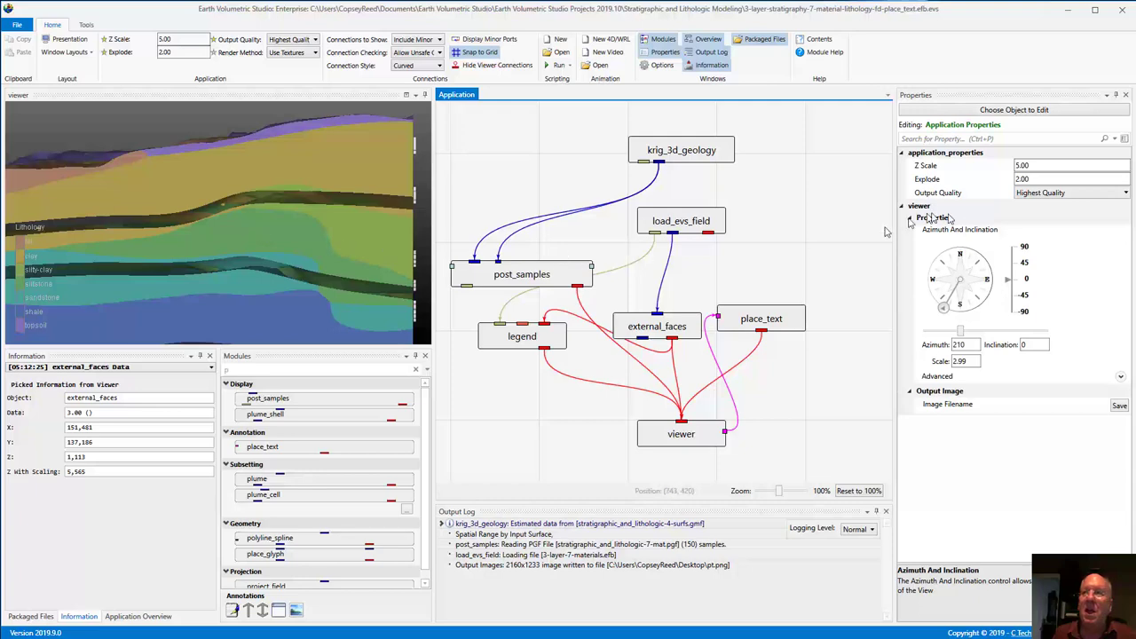
Add another siltstone label in the green siltstone layer on this face and copy its text orientation from the viewer
left_click(765, 321)
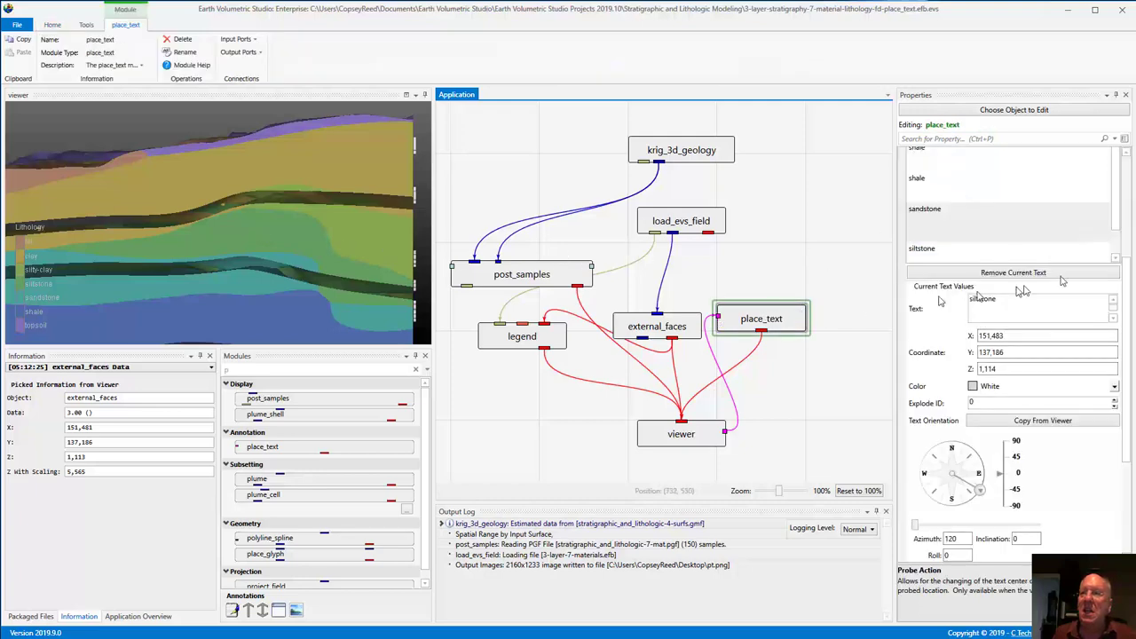
left_click_drag(1123, 268, 1122, 202)
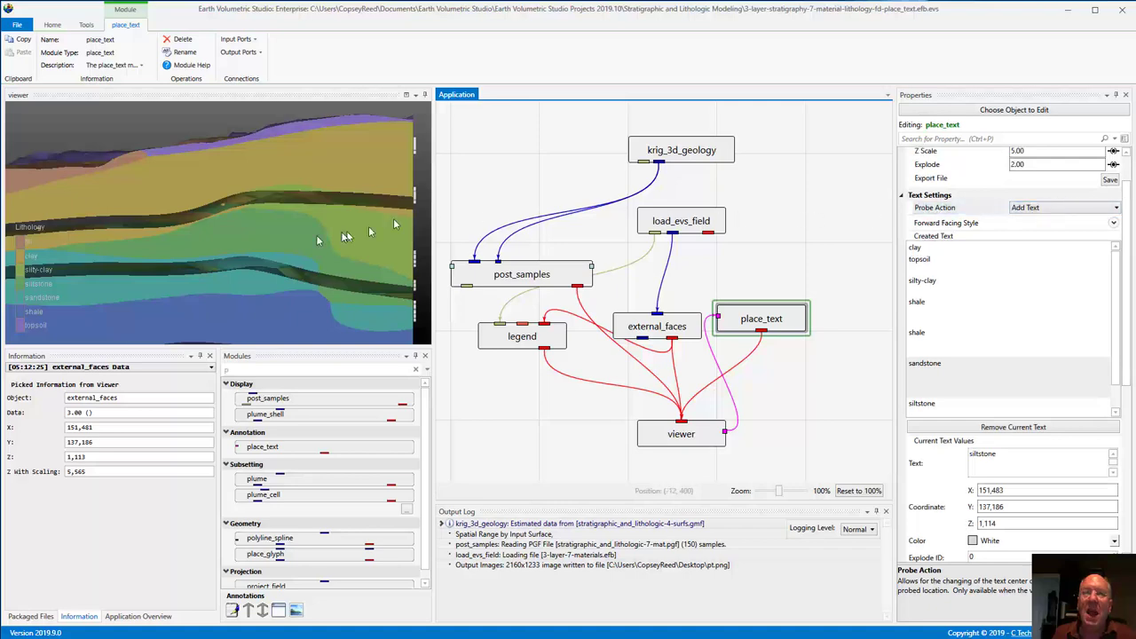
left_click(257, 229, "ctrl")
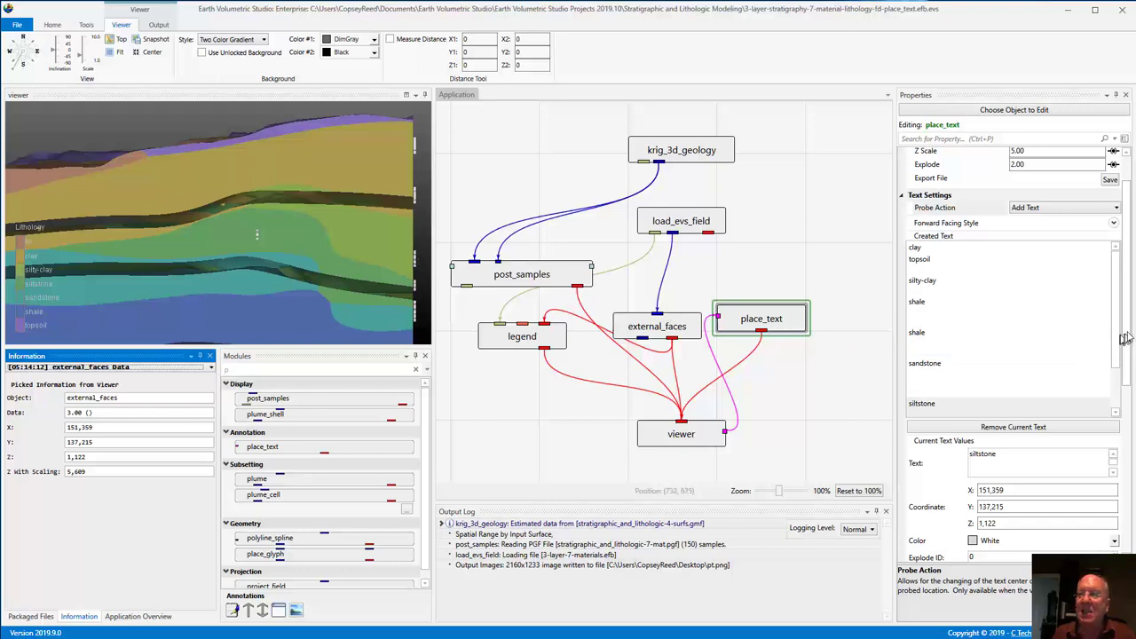
scroll(1125, 337, "down", 5)
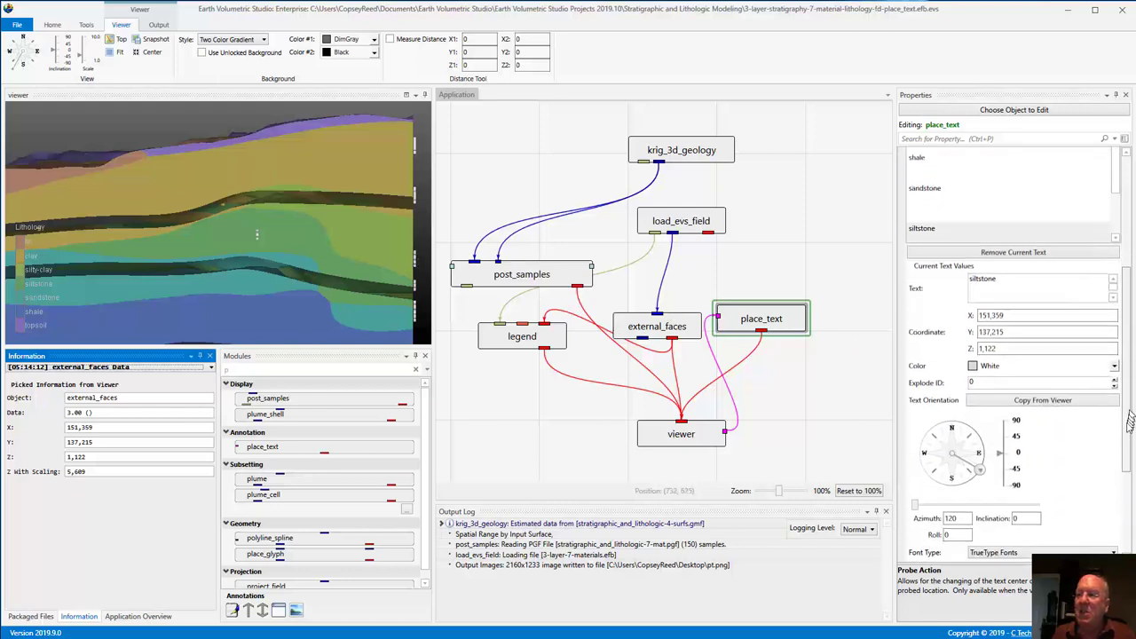
left_click(1066, 398)
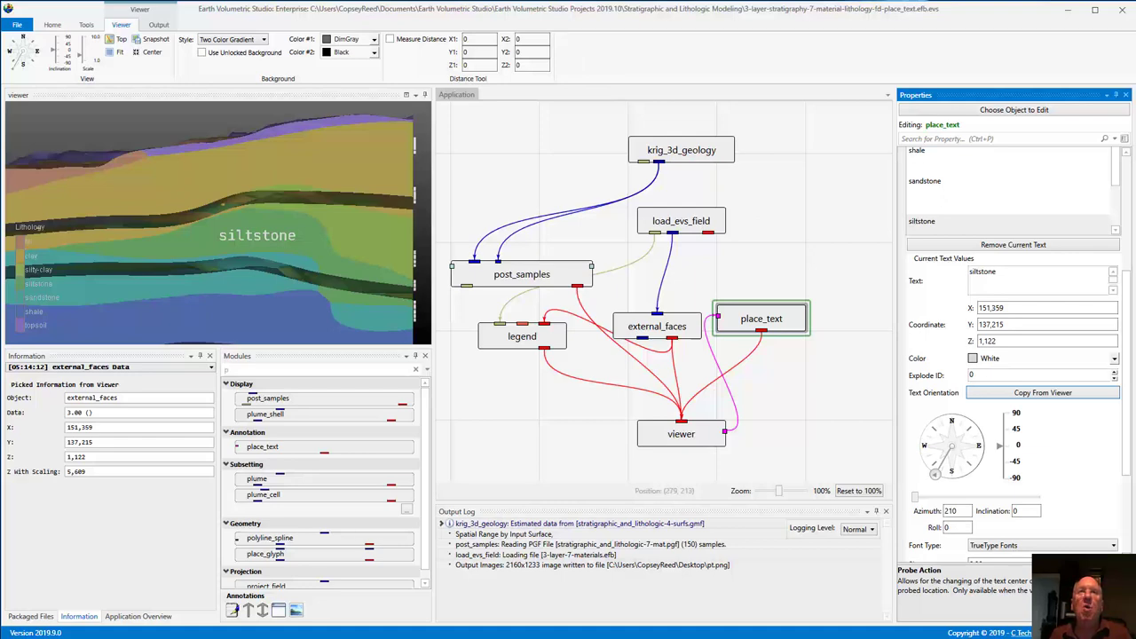
Offset the new siltstone label from the face by setting its Y coordinate to 137214
left_click(1025, 323)
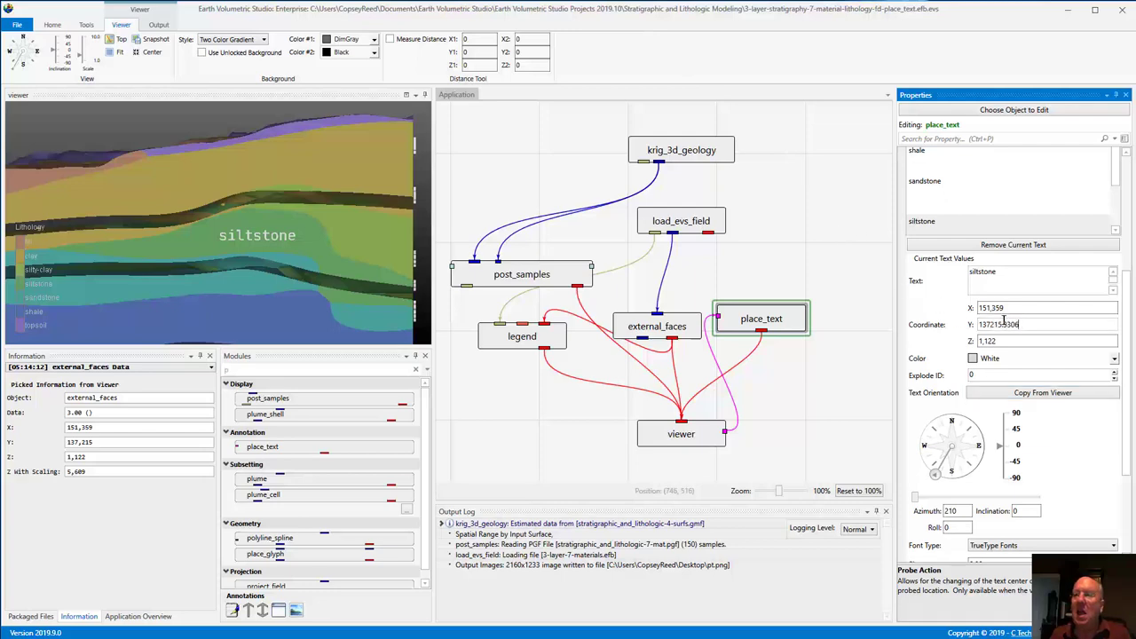
left_click_drag(1000, 323, 1062, 320)
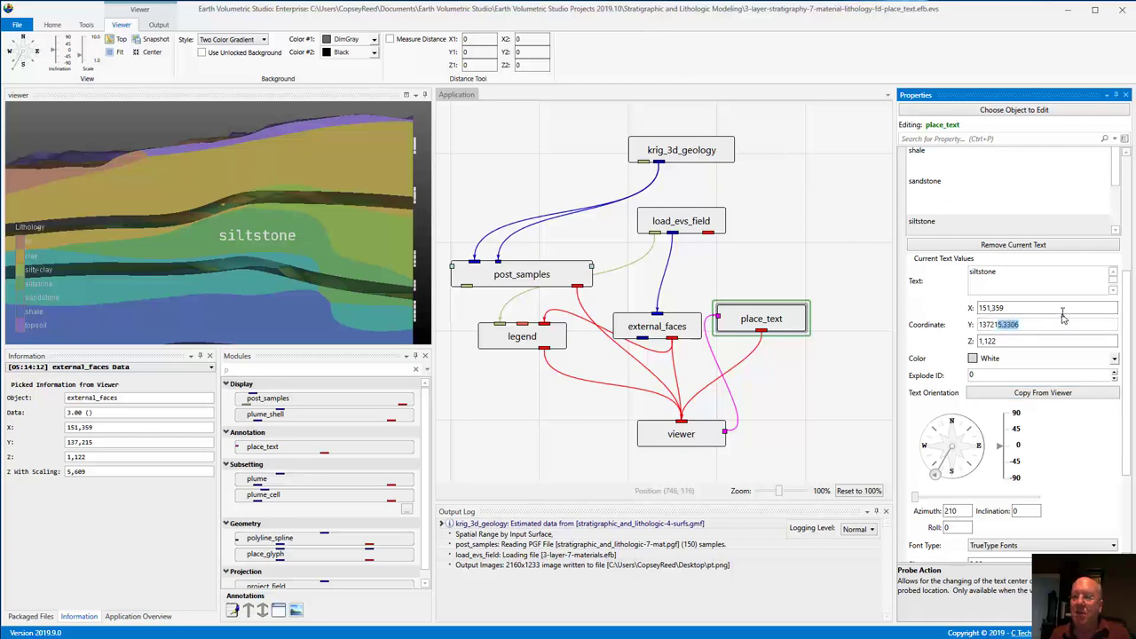
type("4")
left_click(399, 209)
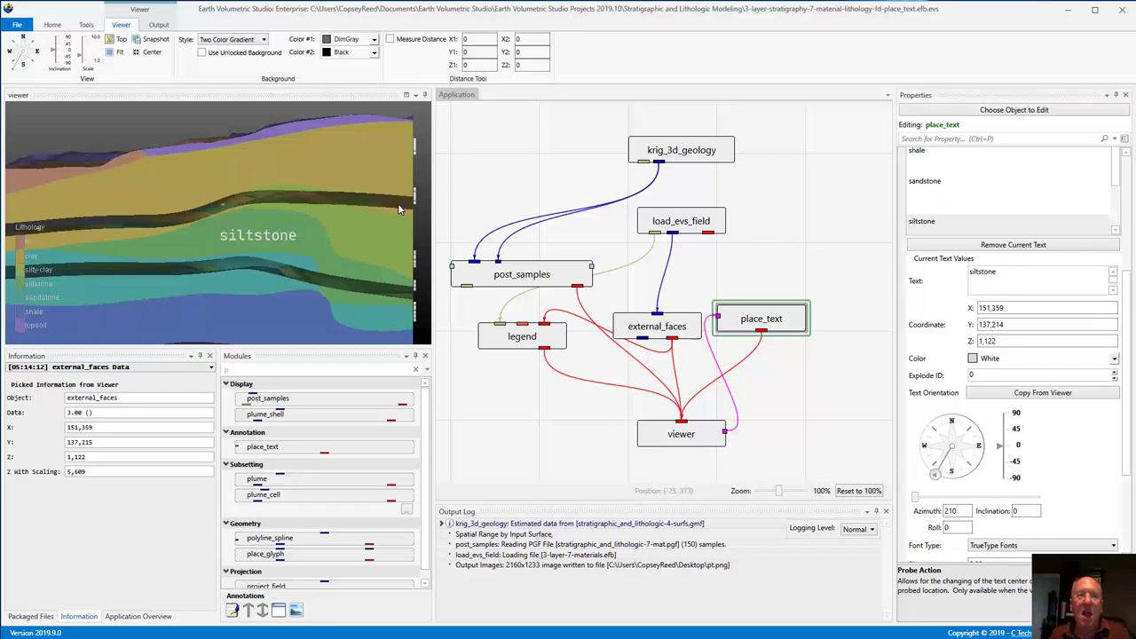
Export the placed text labels to a file named pt-class.pt on the Desktop
left_click_drag(396, 209, 258, 253)
scroll(195, 210, "down", 5)
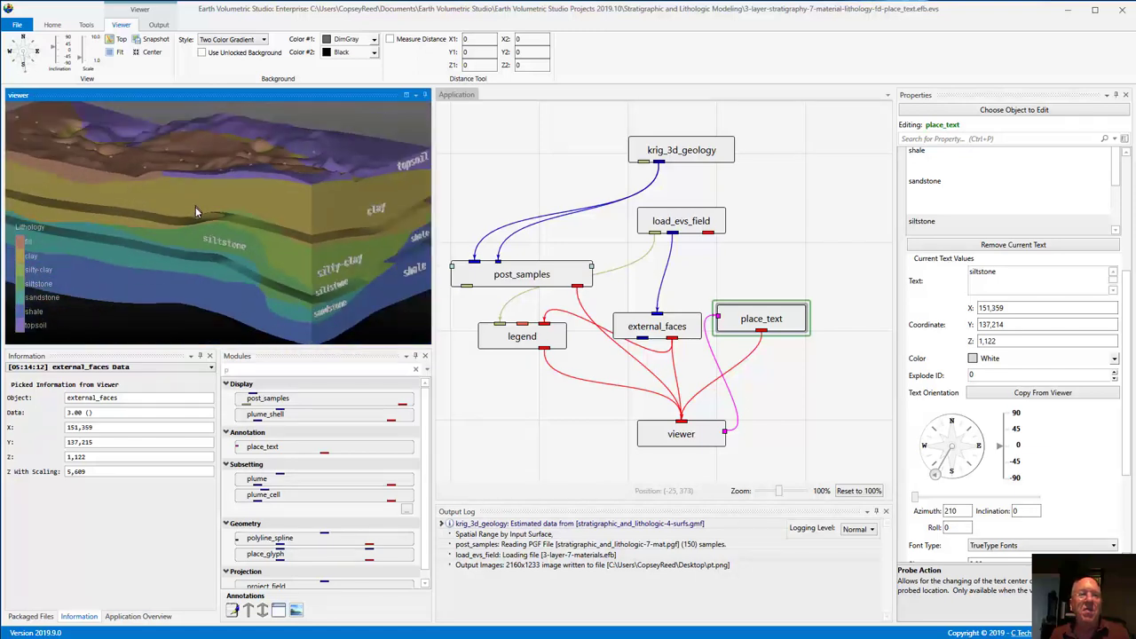
left_click_drag(195, 211, 122, 216)
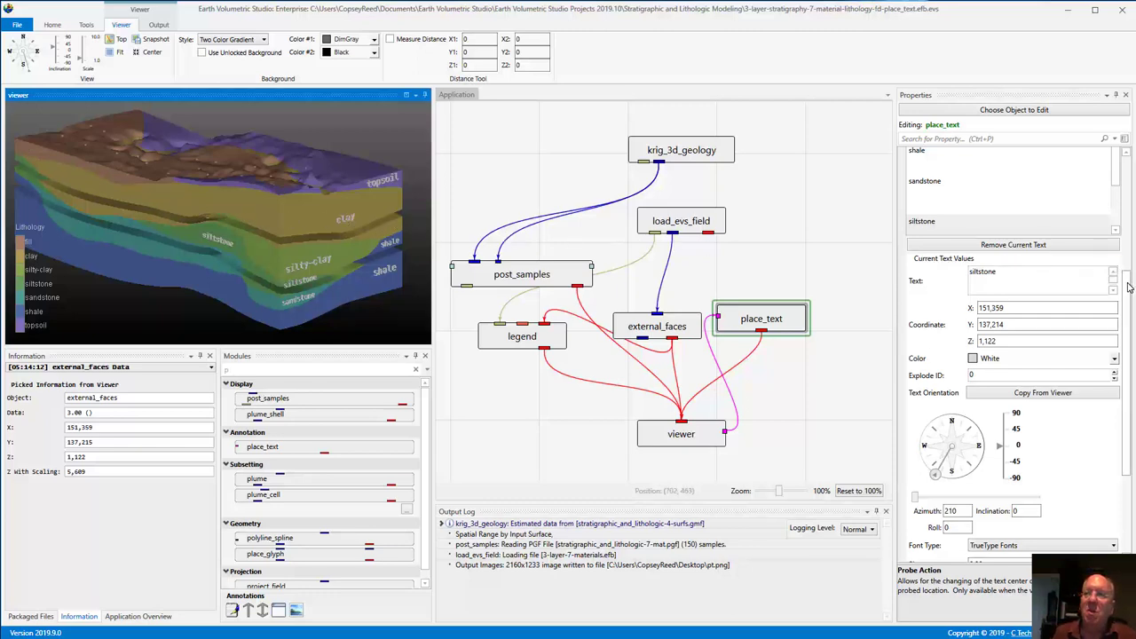
scroll(1130, 287, "up", 5)
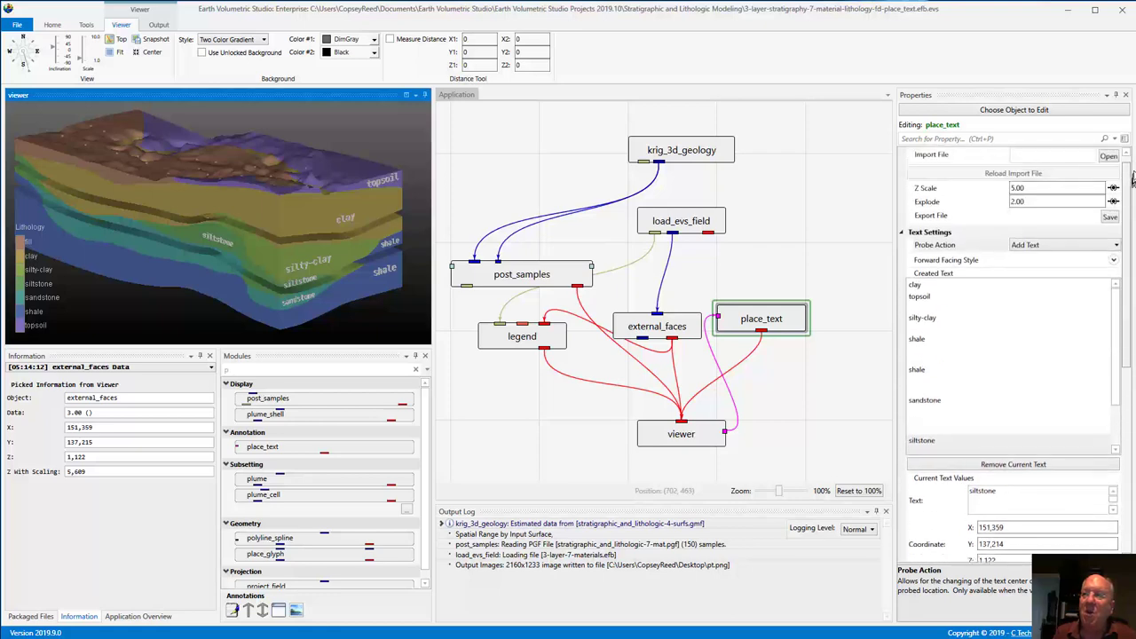
left_click(1110, 228)
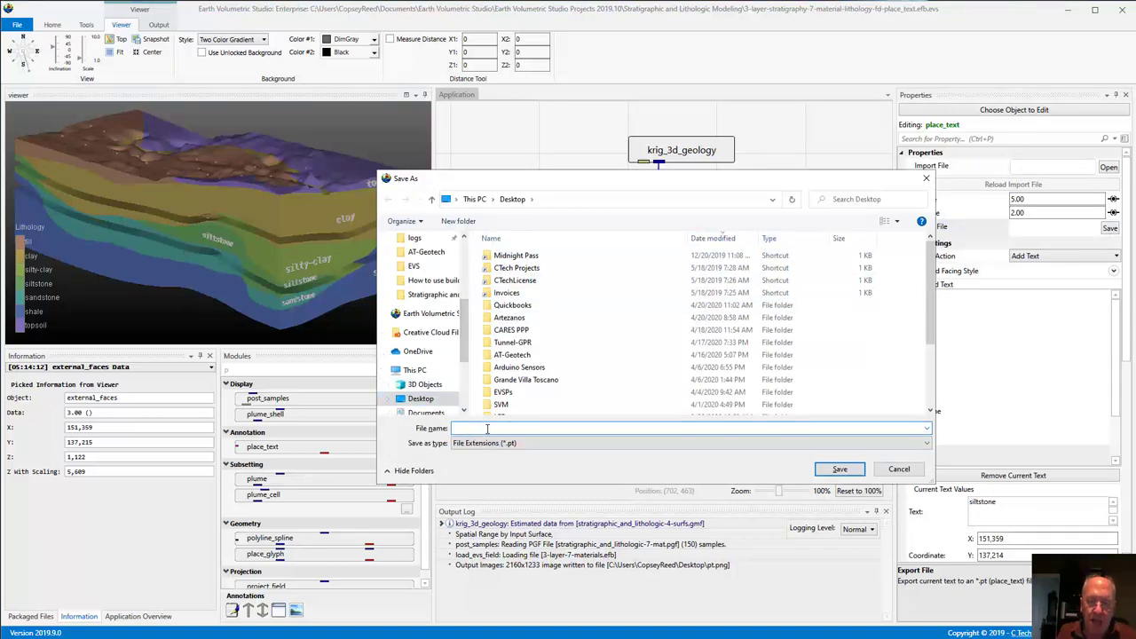
type("pt-cl")
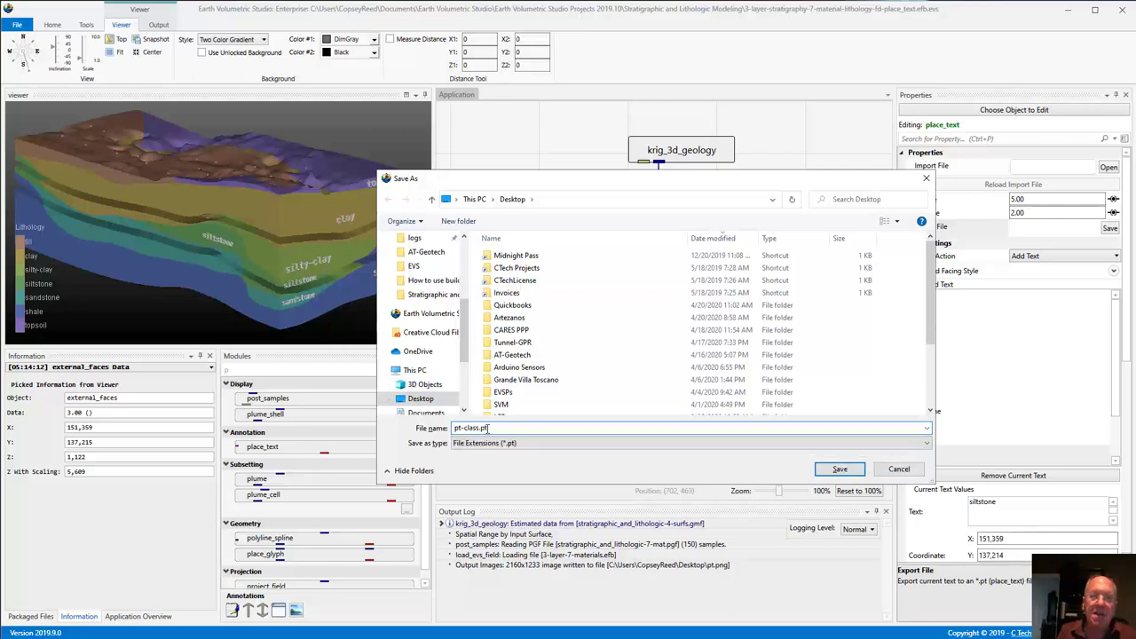
type("ass.pt")
key("Return")
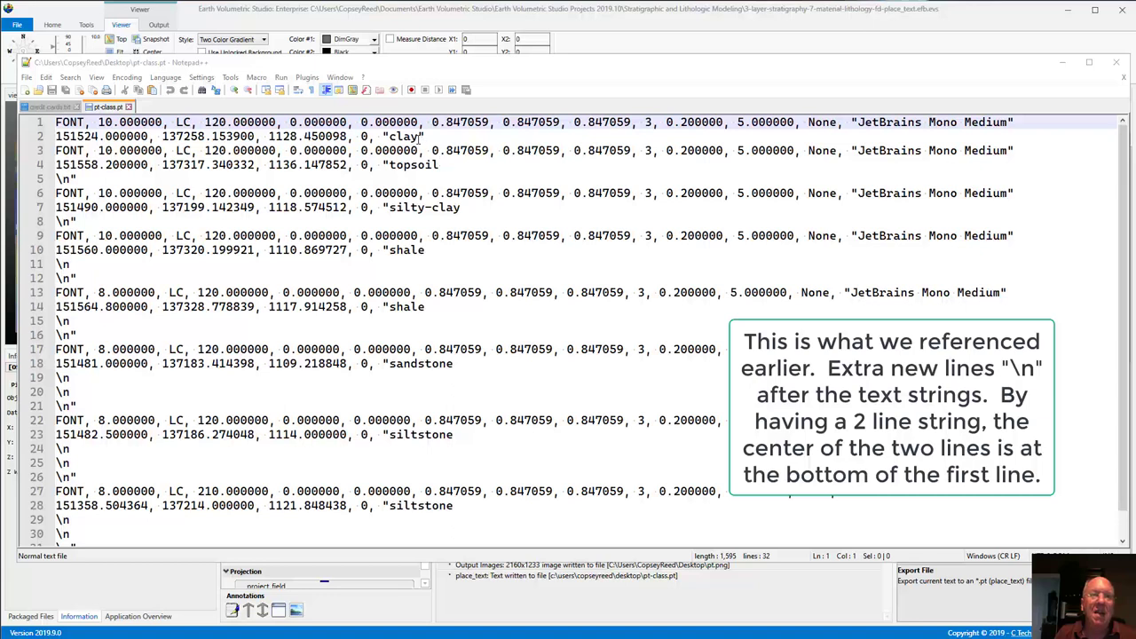
In Notepad++, remove the extra \n line breaks after the topsoil and silty-clay strings in pt-class.pt
left_click(441, 163)
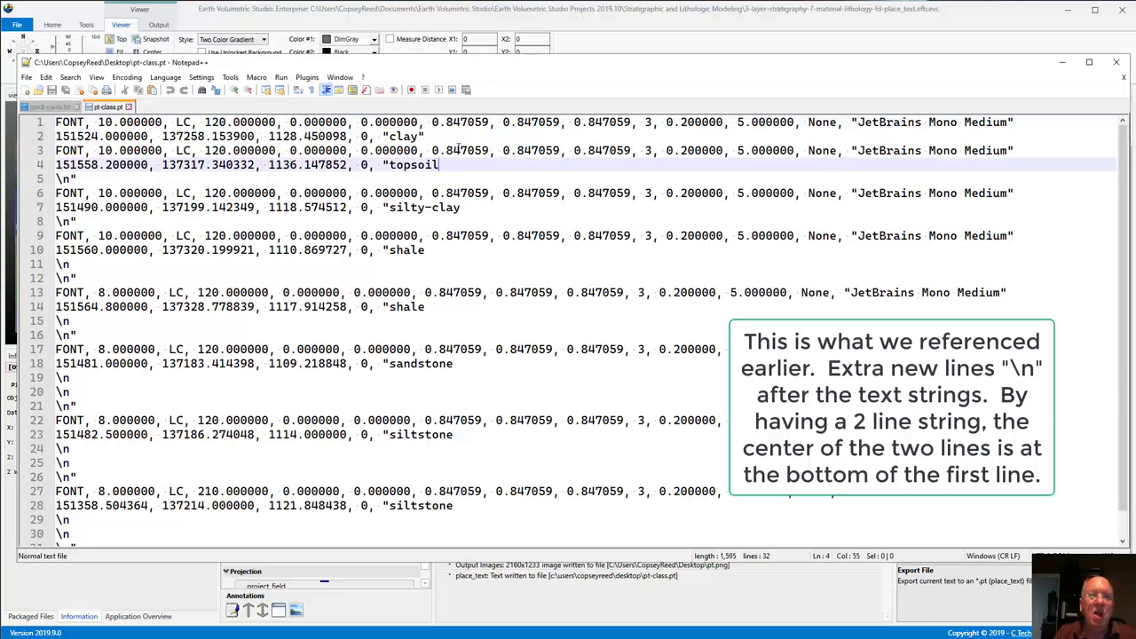
key("Delete")
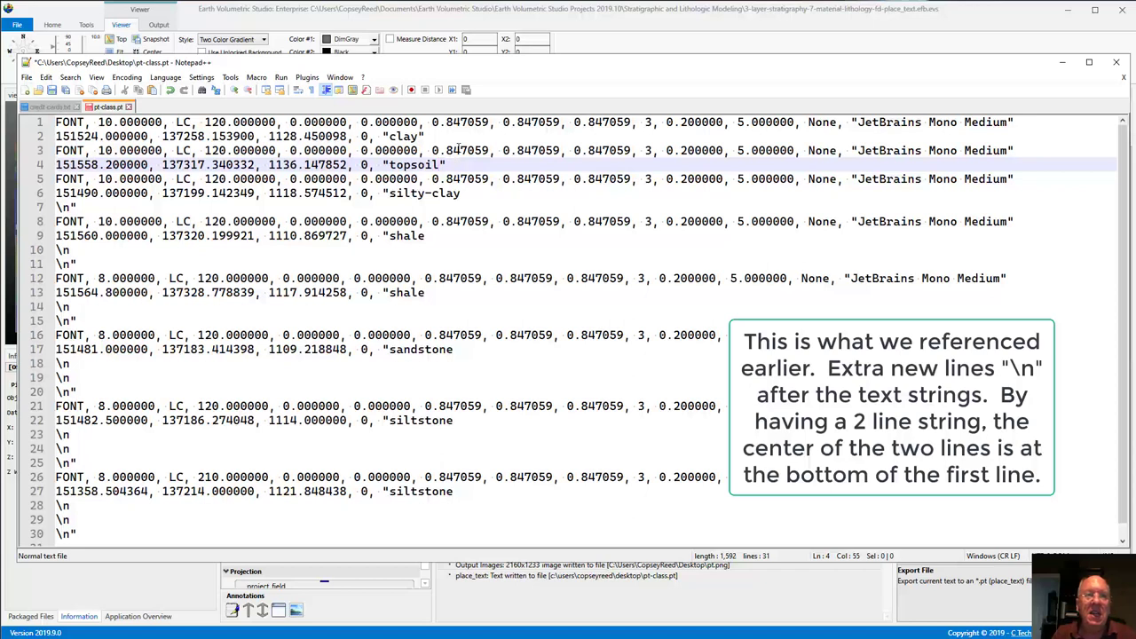
left_click(458, 192)
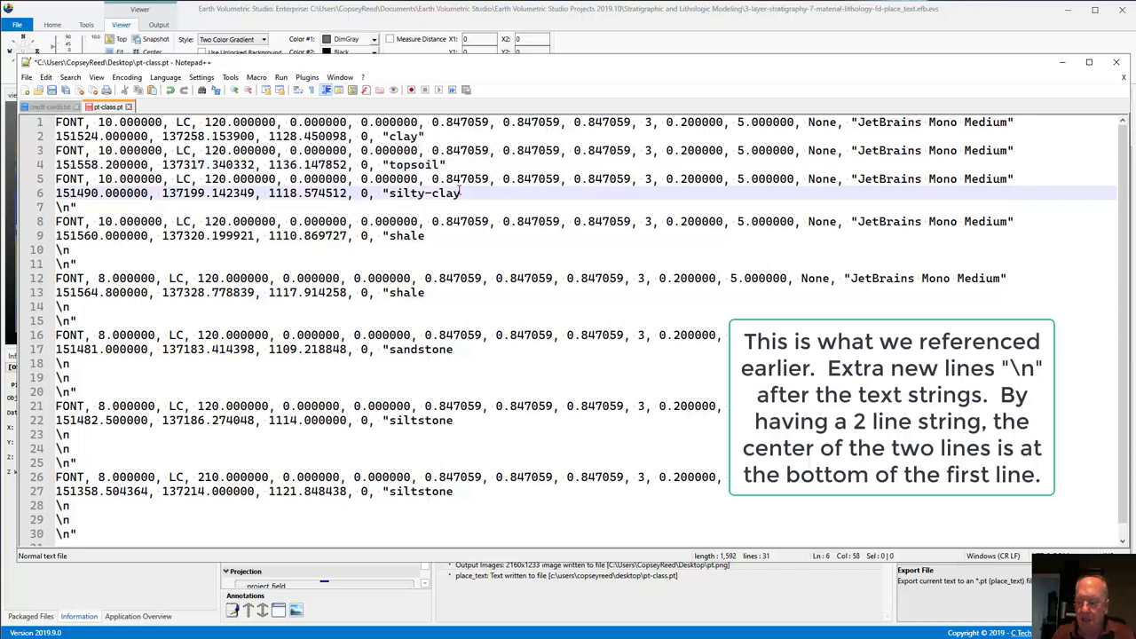
key("Delete")
key("Delete")
key("Delete")
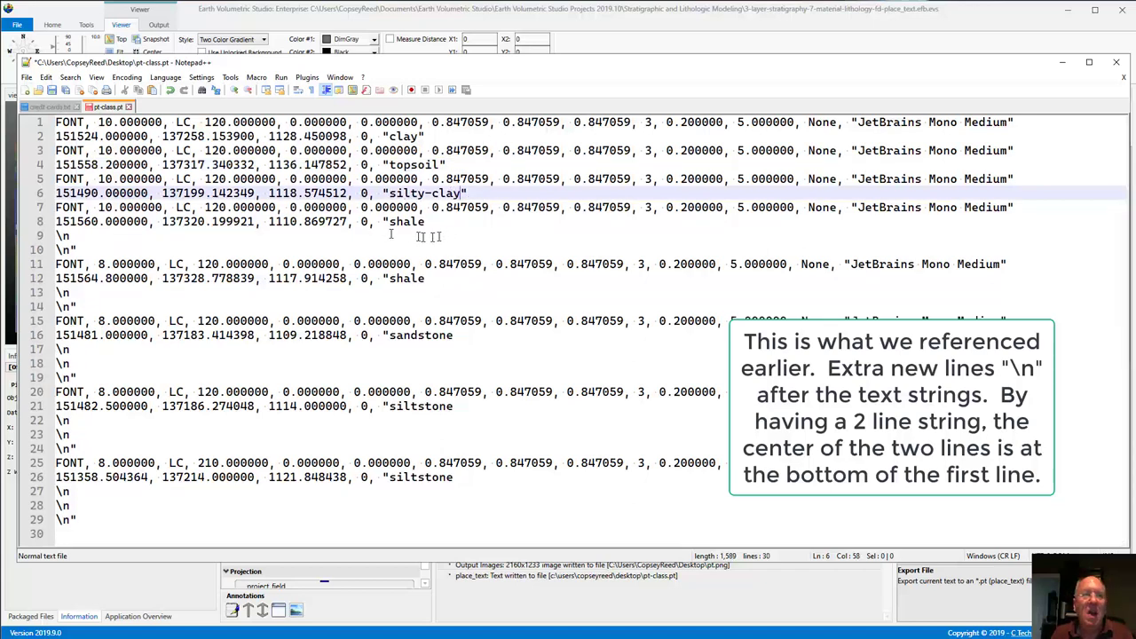
Remove the extra \n line breaks after both shale strings, keeping their closing quotation marks
left_click(430, 221)
key("Delete")
key("Delete")
key("Delete")
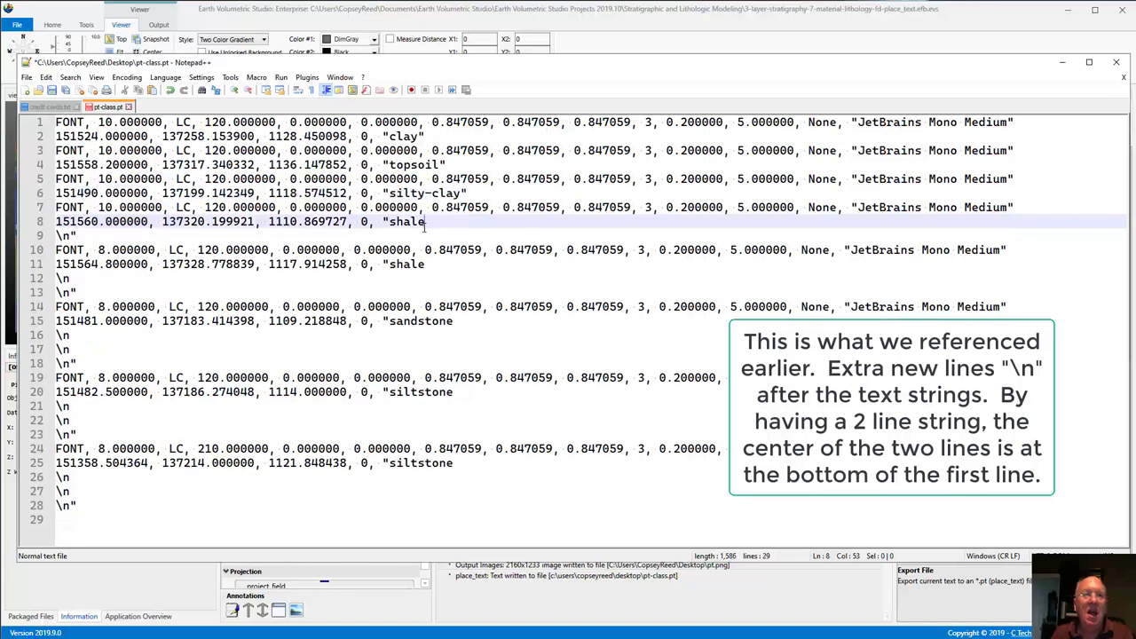
key("Delete")
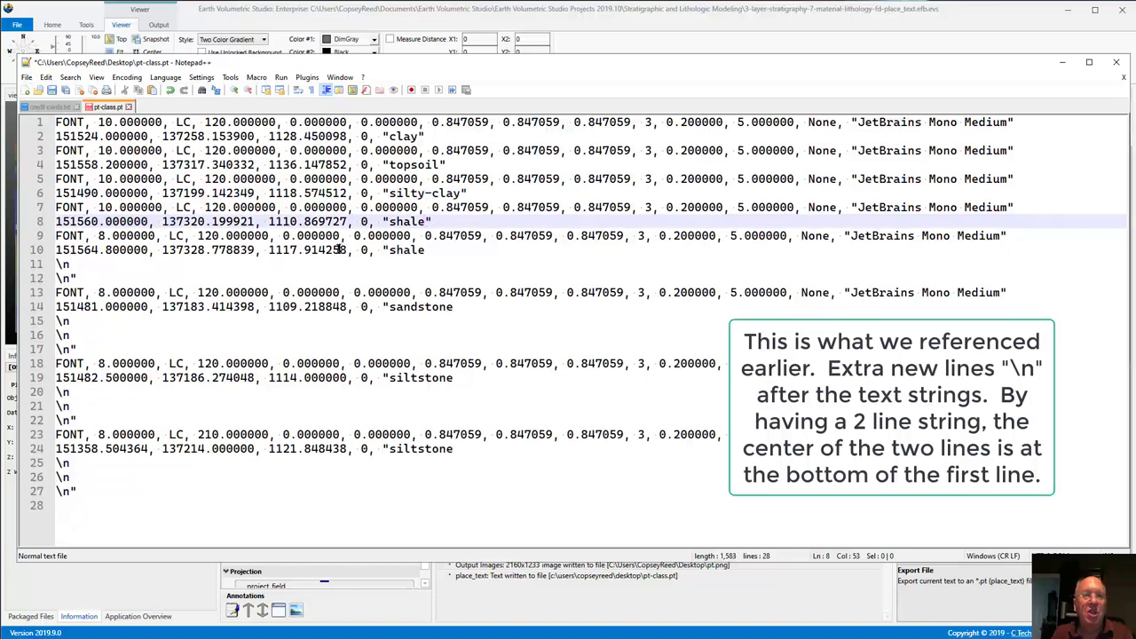
left_click(433, 249)
key("Delete")
key("Delete")
key("Delete")
key("Delete")
key("Delete")
key("Delete")
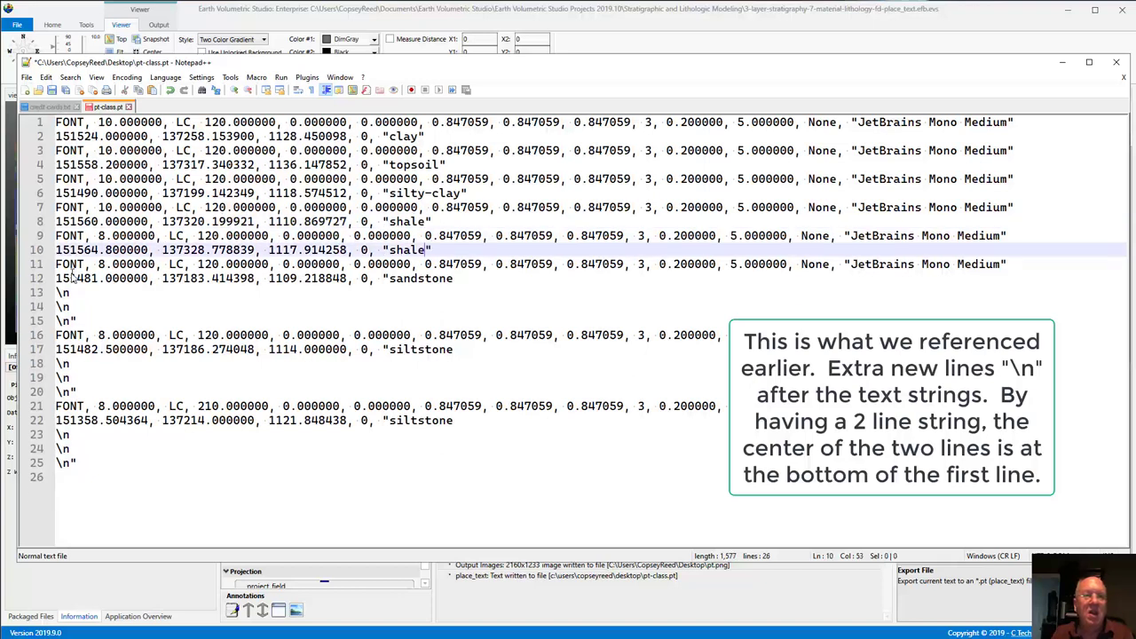
Remove the extra \n line breaks after the sandstone string and the first siltstone string, keeping their closing quotation marks
left_click(458, 279)
key("Delete")
key("Delete")
key("Delete")
key("Delete")
key("Delete")
key("Delete")
key("Delete")
key("Delete")
key("Delete")
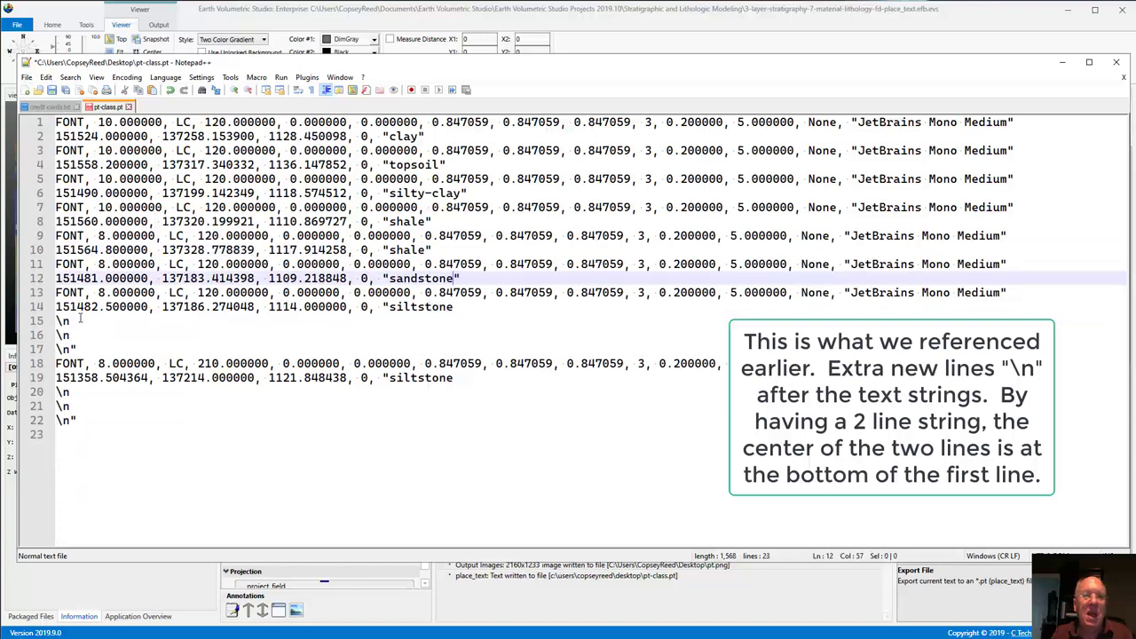
left_click_drag(454, 307, 73, 349)
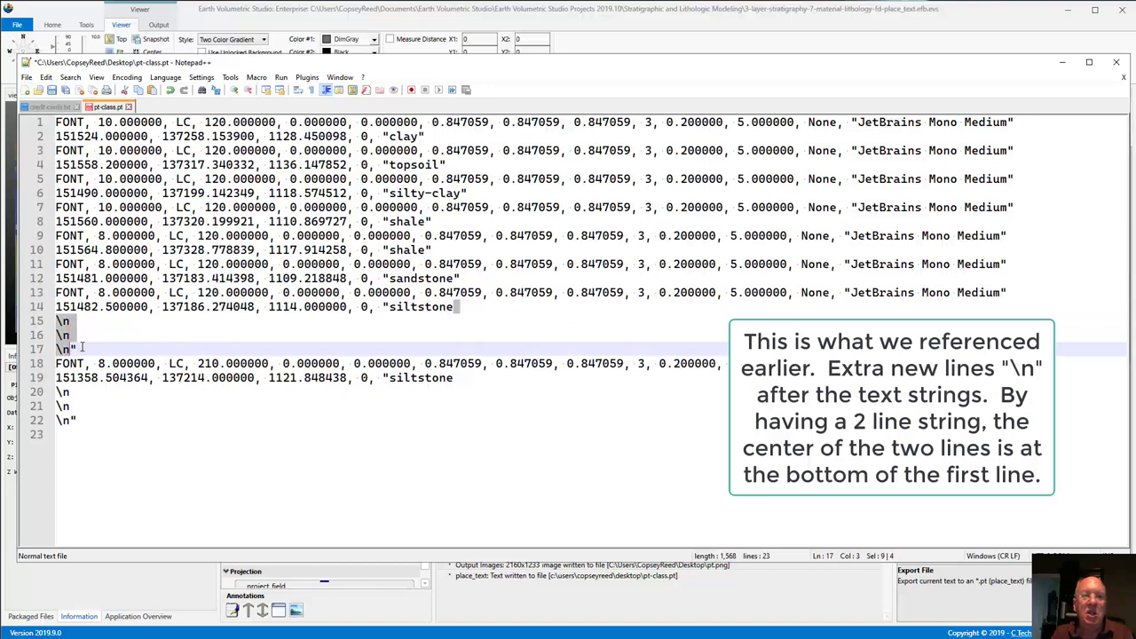
key("Delete")
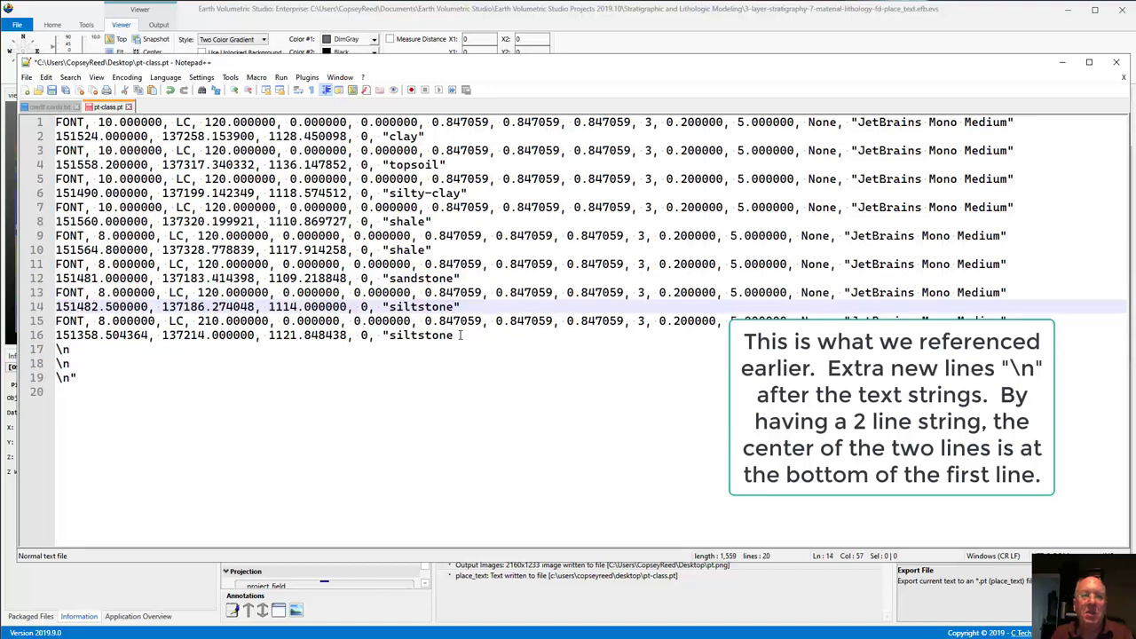
Remove the extra \n line breaks after the last siltstone string, keeping its closing quotation mark, and save pt-class.pt
left_click_drag(457, 334, 74, 377)
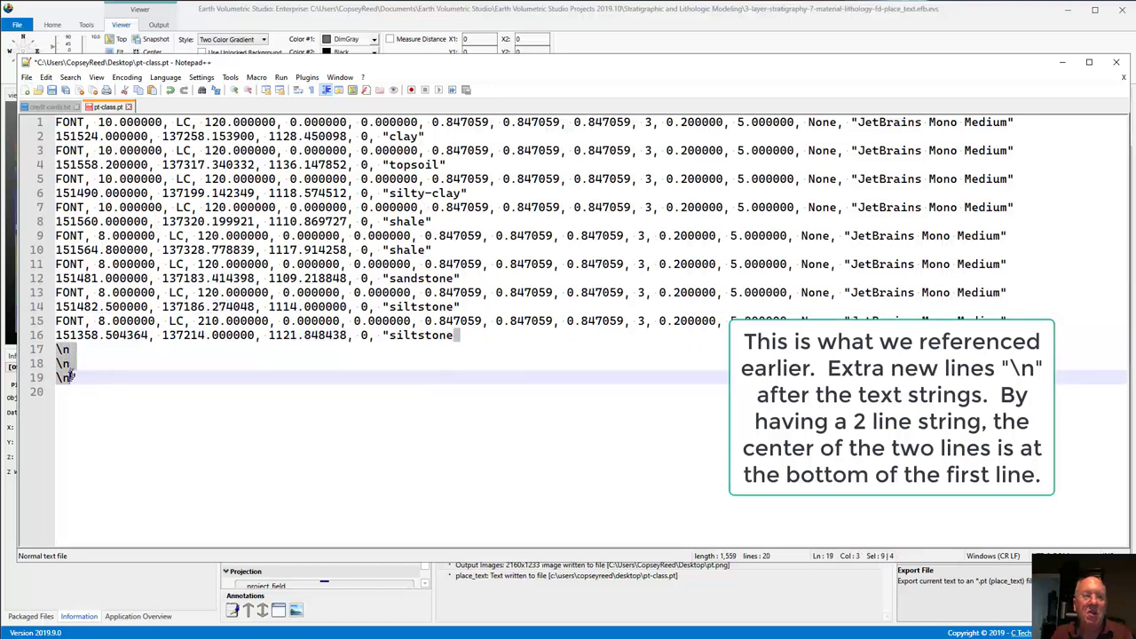
key("Delete")
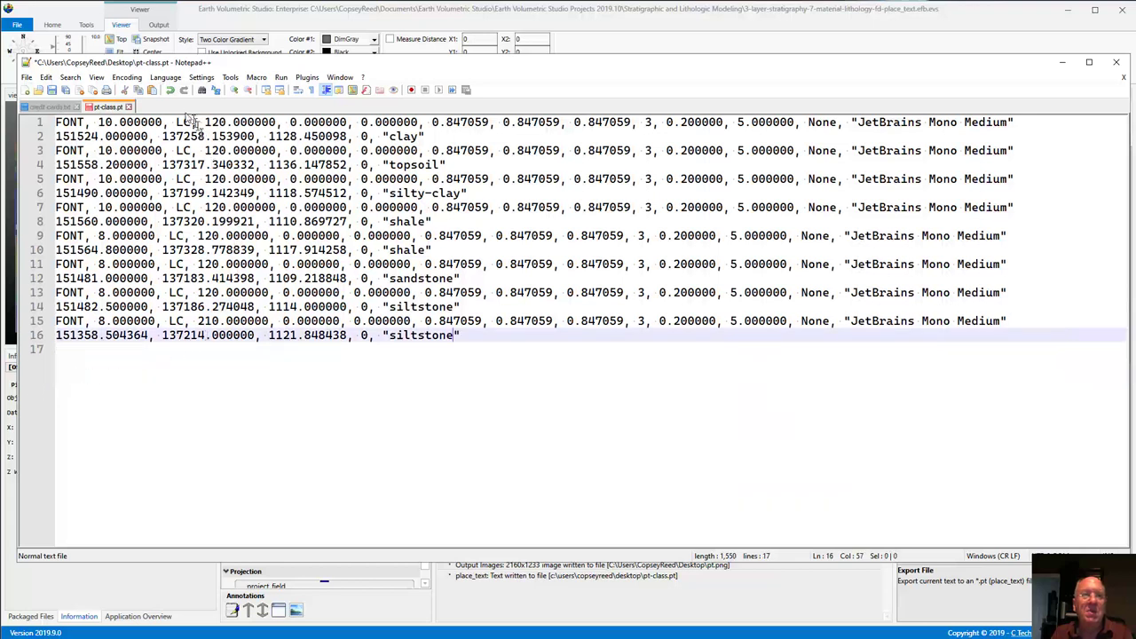
left_click(53, 92)
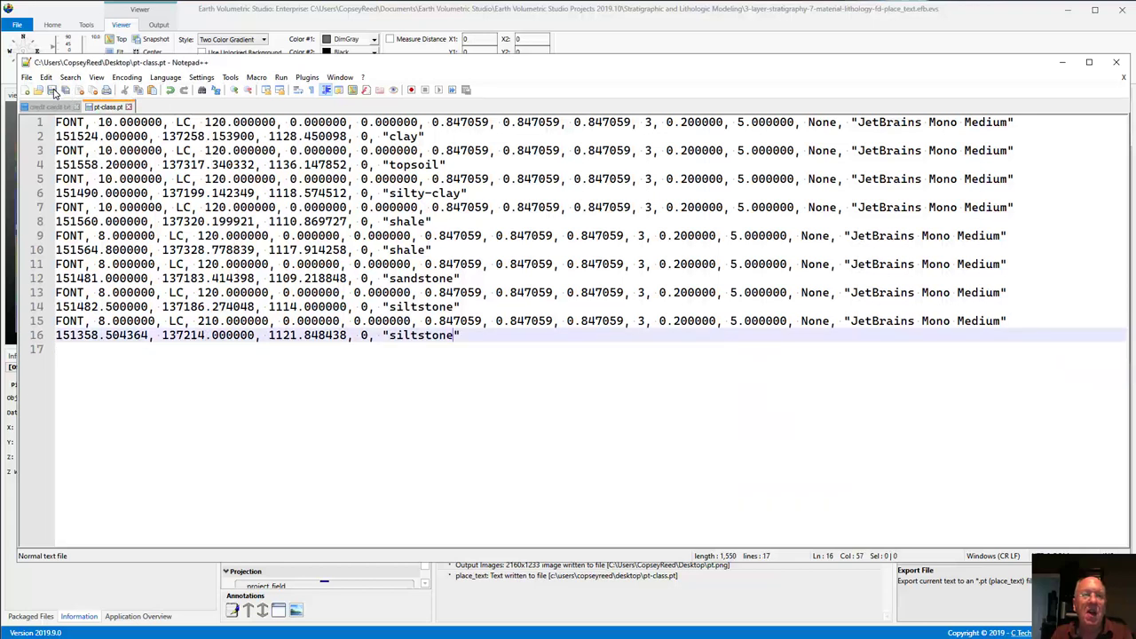
Switch to Earth Volumetric Studio and import the cleaned pt-class.pt from the Desktop into place_text
left_click(583, 21)
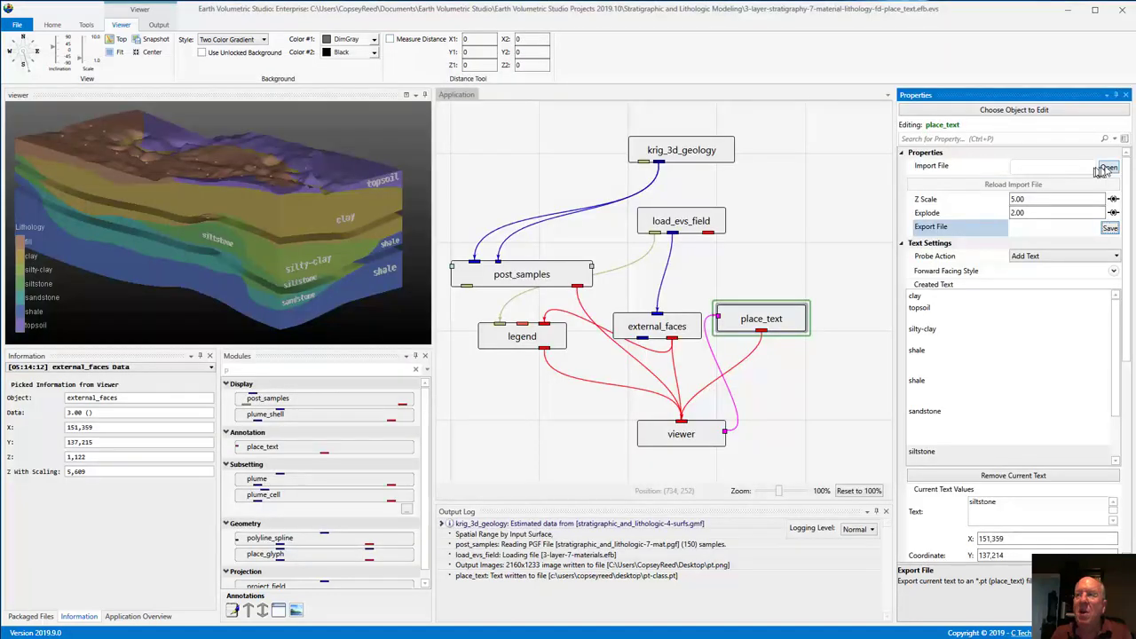
left_click(1108, 168)
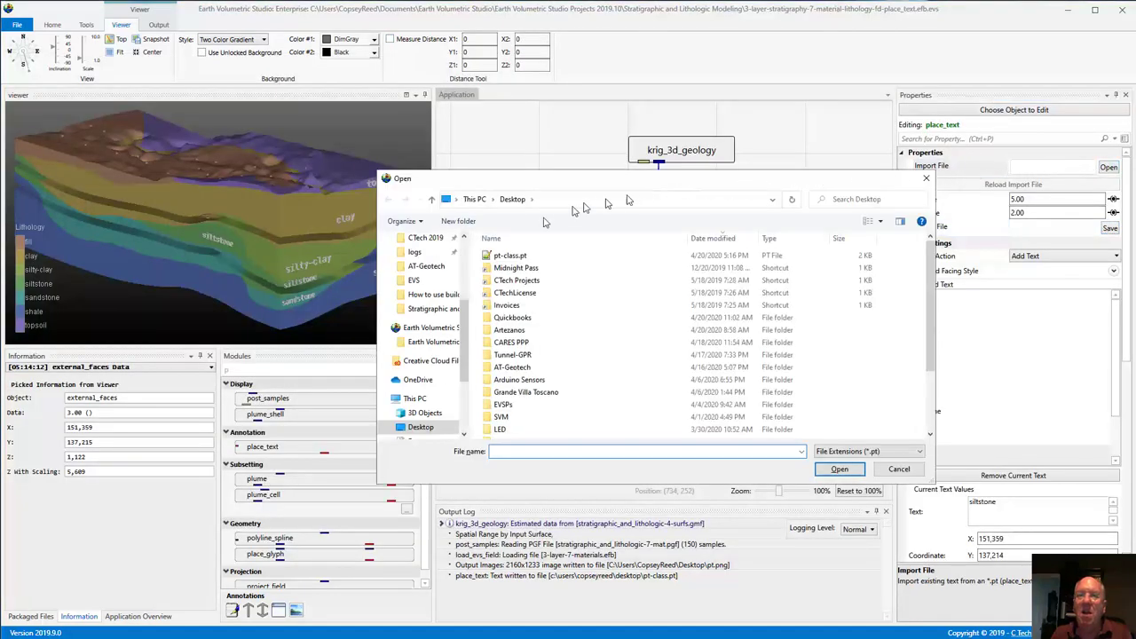
double_click(509, 255)
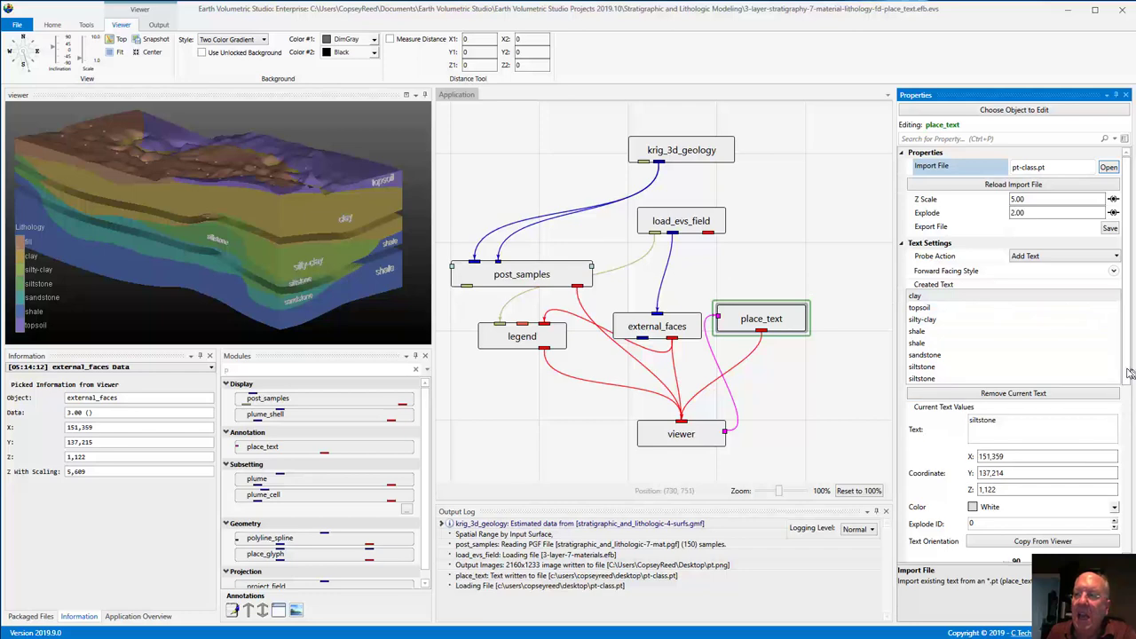
Review the imported labels on the block, their alignment and font settings, and the individual topsoil, silty-clay and shale entries
scroll(1128, 377, "down", 1)
scroll(1129, 377, "down", 6)
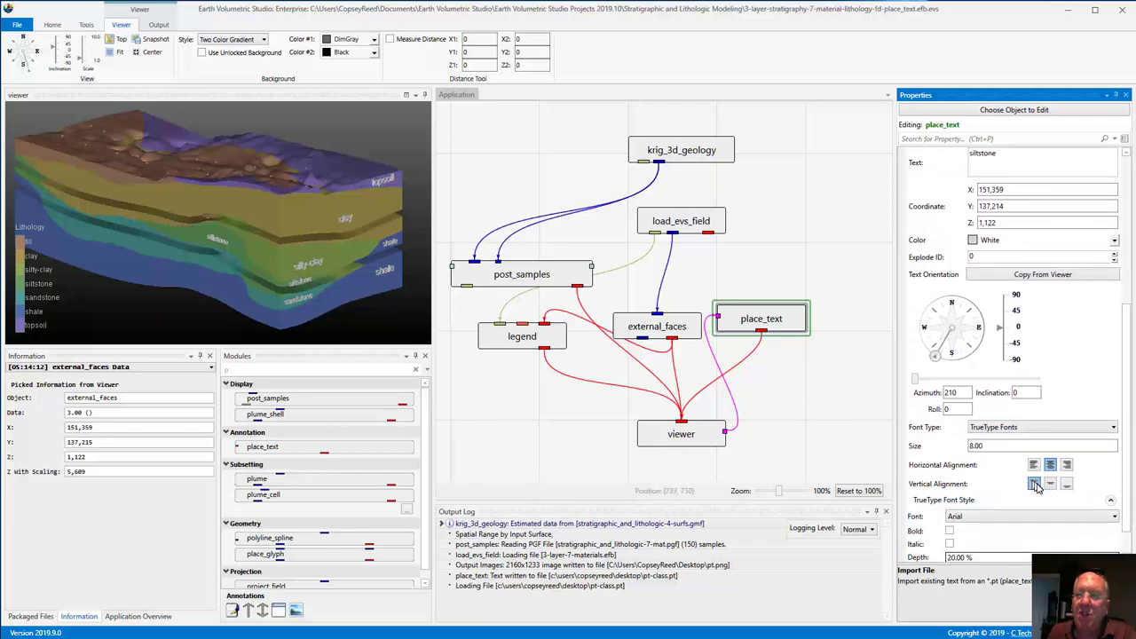
mouse_move(373, 284)
left_mouse_down()
mouse_move(314, 260)
mouse_move(358, 282)
left_mouse_up()
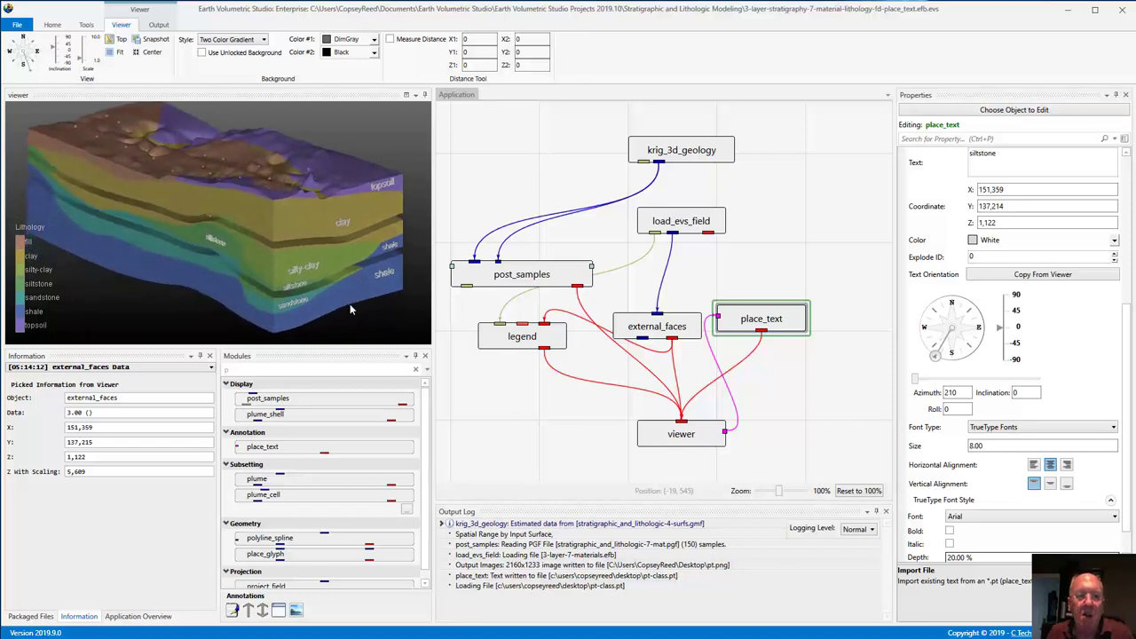
key("alt+Tab")
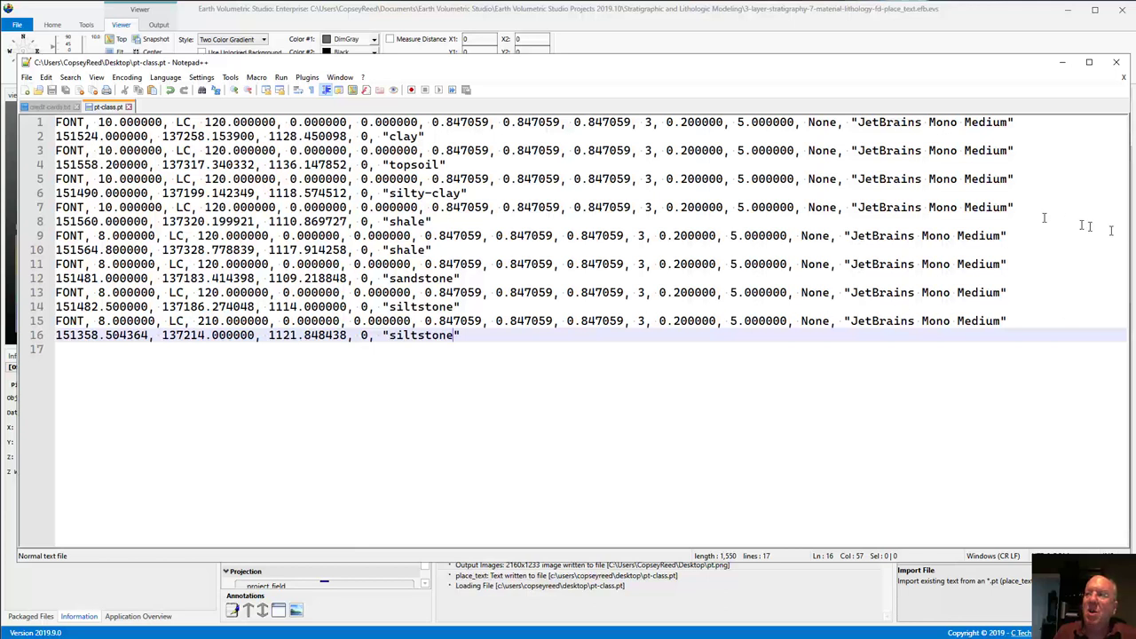
left_click(712, 28)
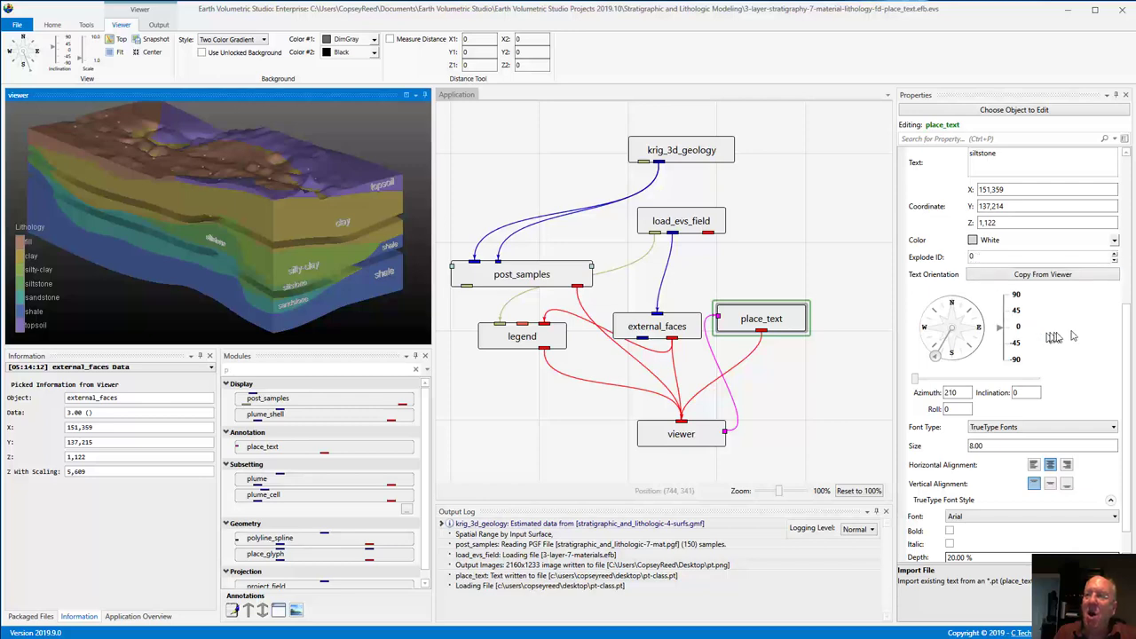
scroll(1130, 328, "up", 5)
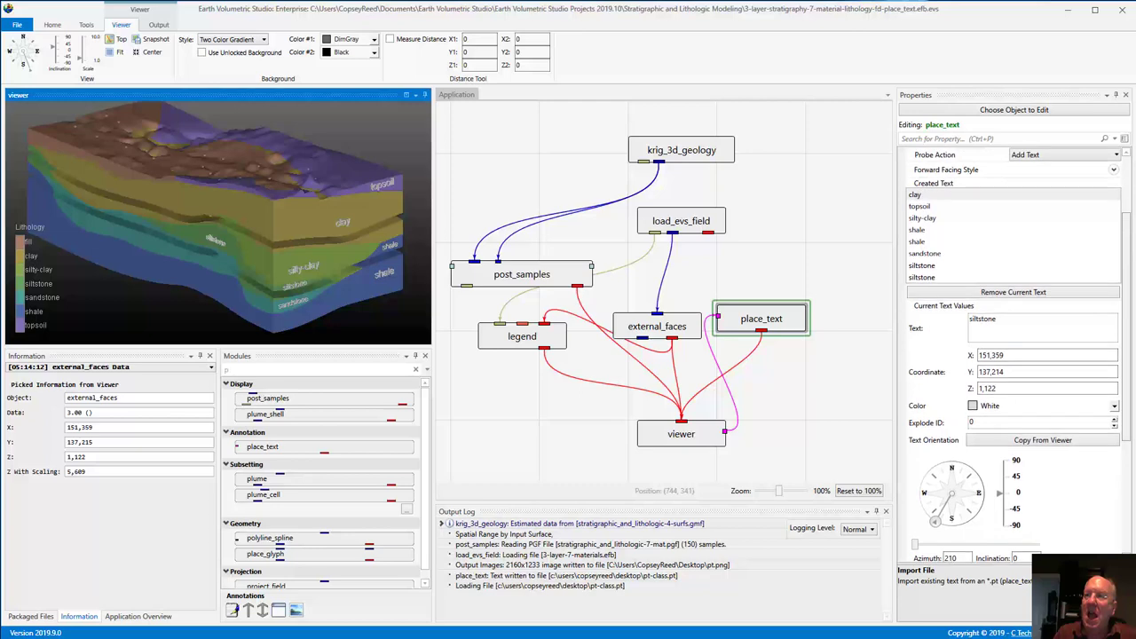
left_click(921, 207)
left_click(921, 218)
left_click(919, 230)
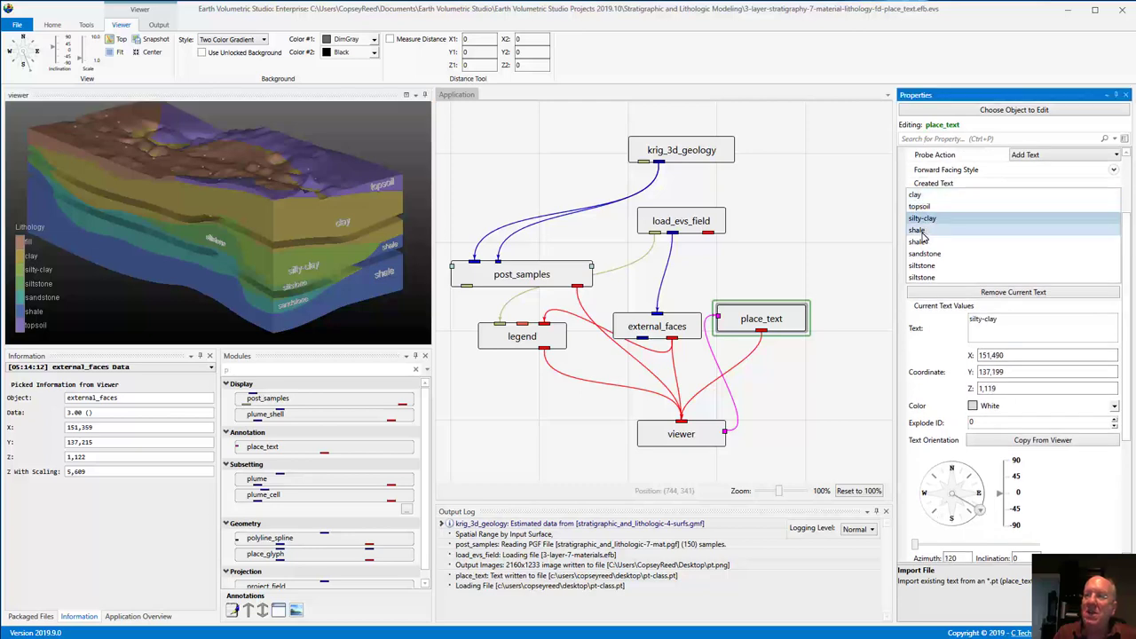
left_click(923, 241)
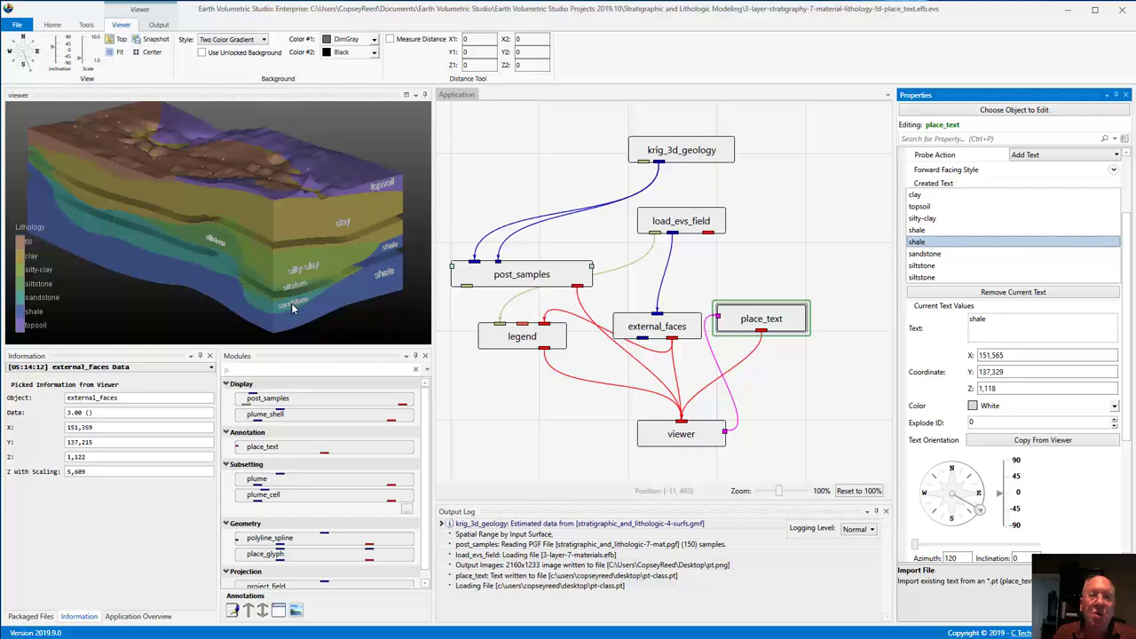
Set the application's Explode value to 0
left_click(54, 26)
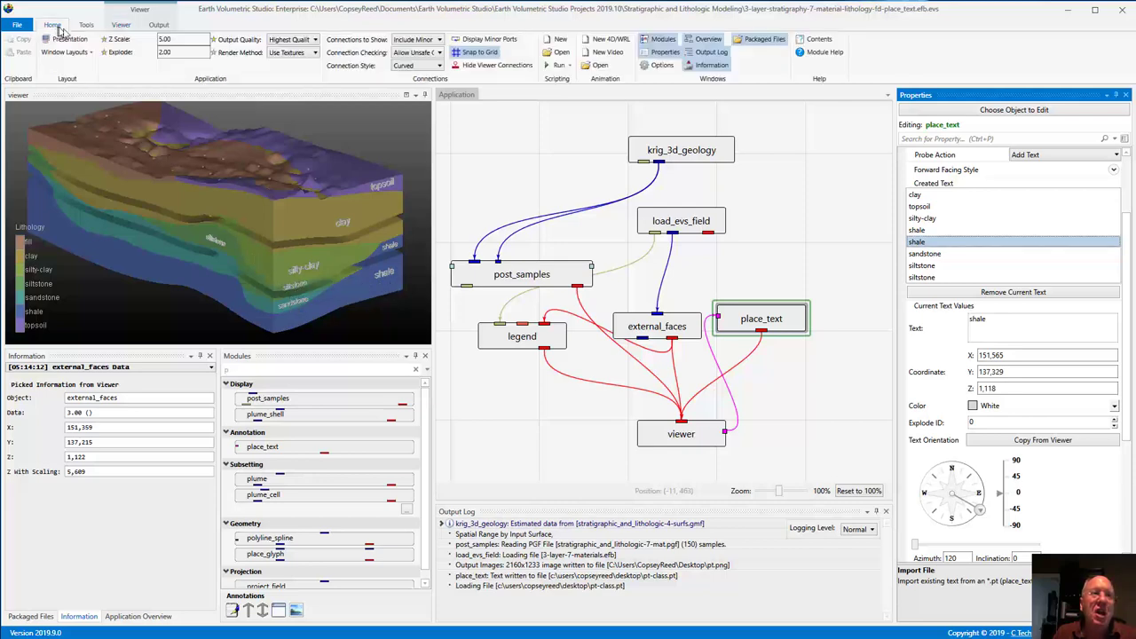
left_click(185, 51)
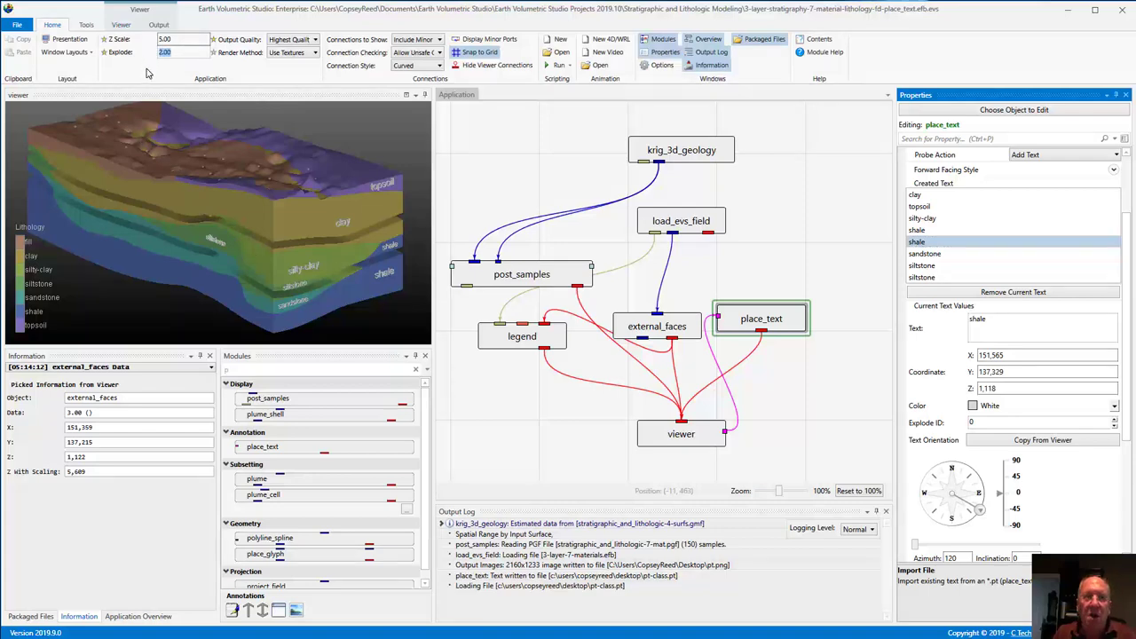
type("0")
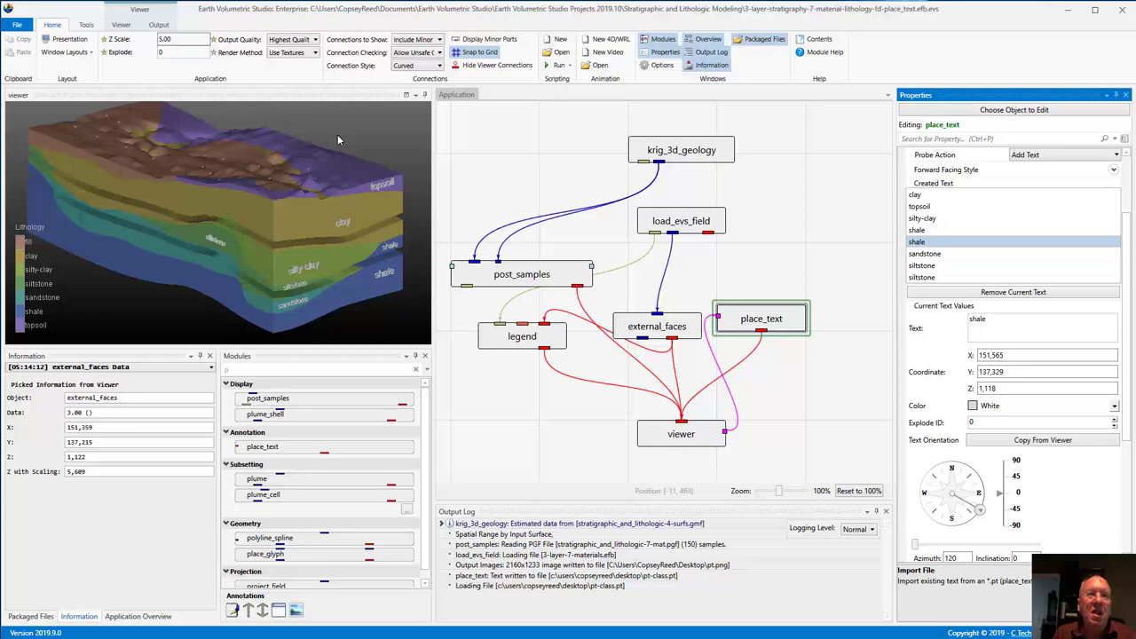
key("Return")
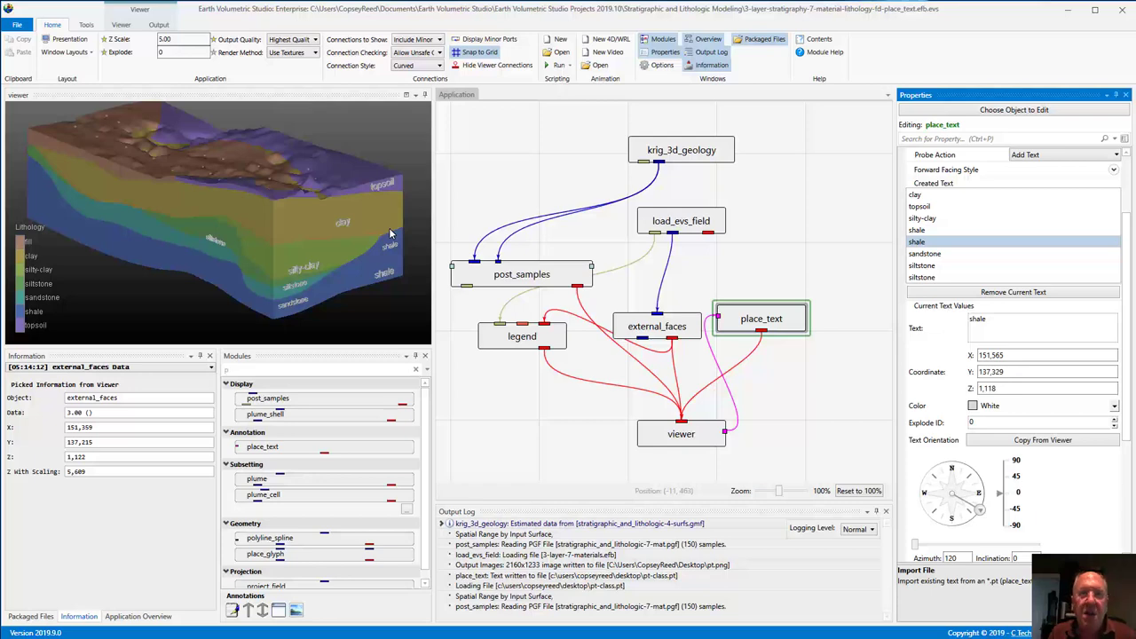
In Notepad++, review the clay label's fields in pt-class.pt and set the explode ID of the silty-clay label to 1
key("alt+Tab")
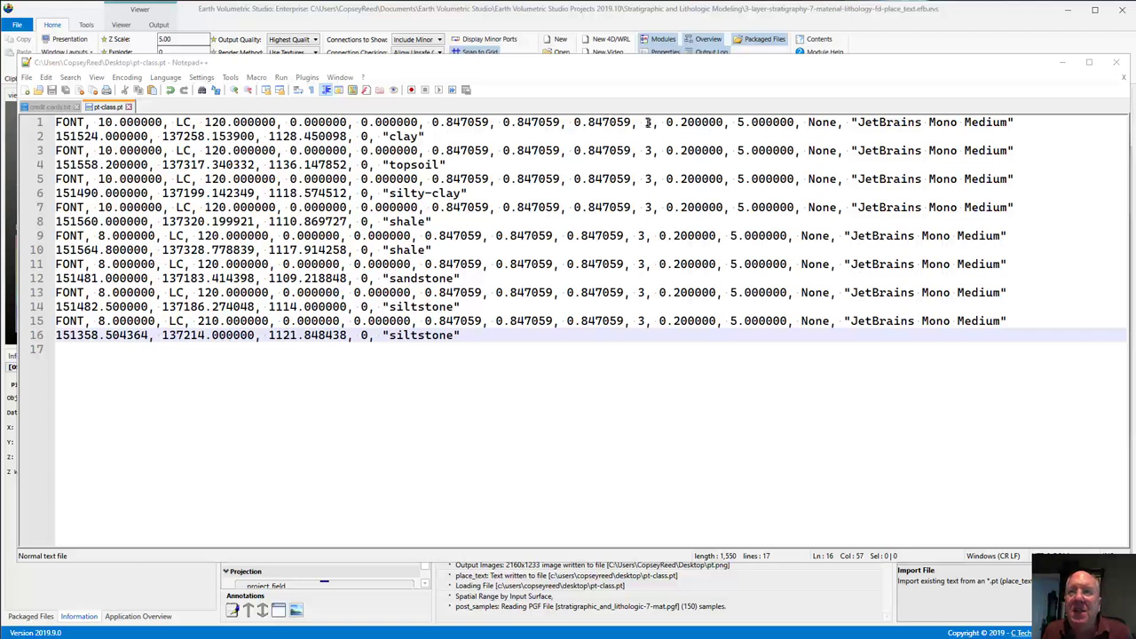
left_click_drag(645, 122, 774, 122)
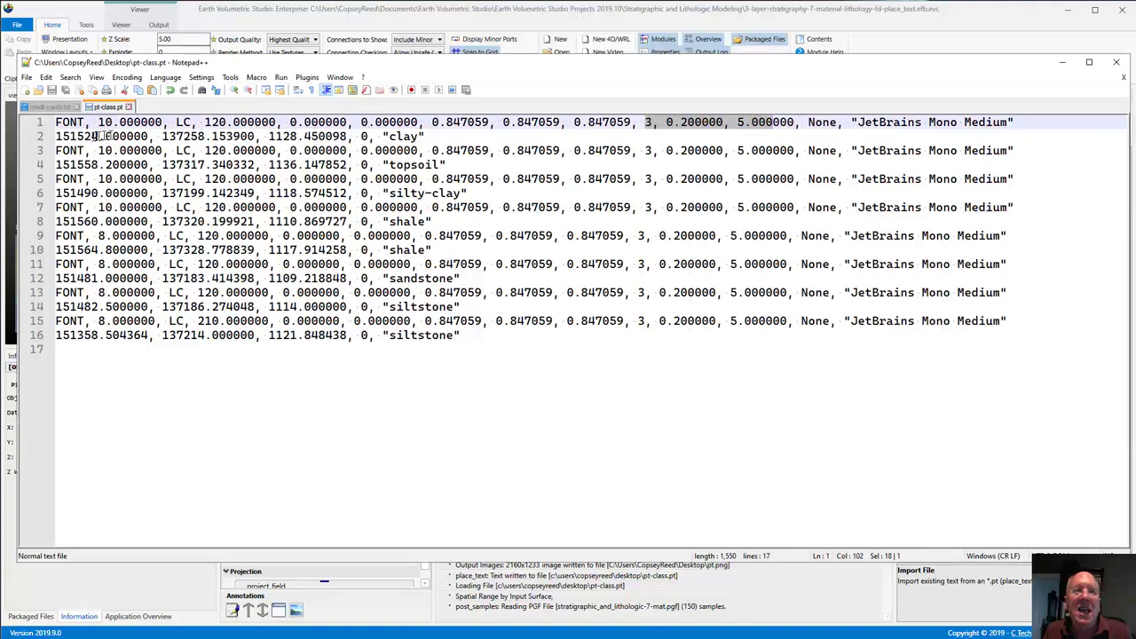
left_click_drag(56, 136, 355, 135)
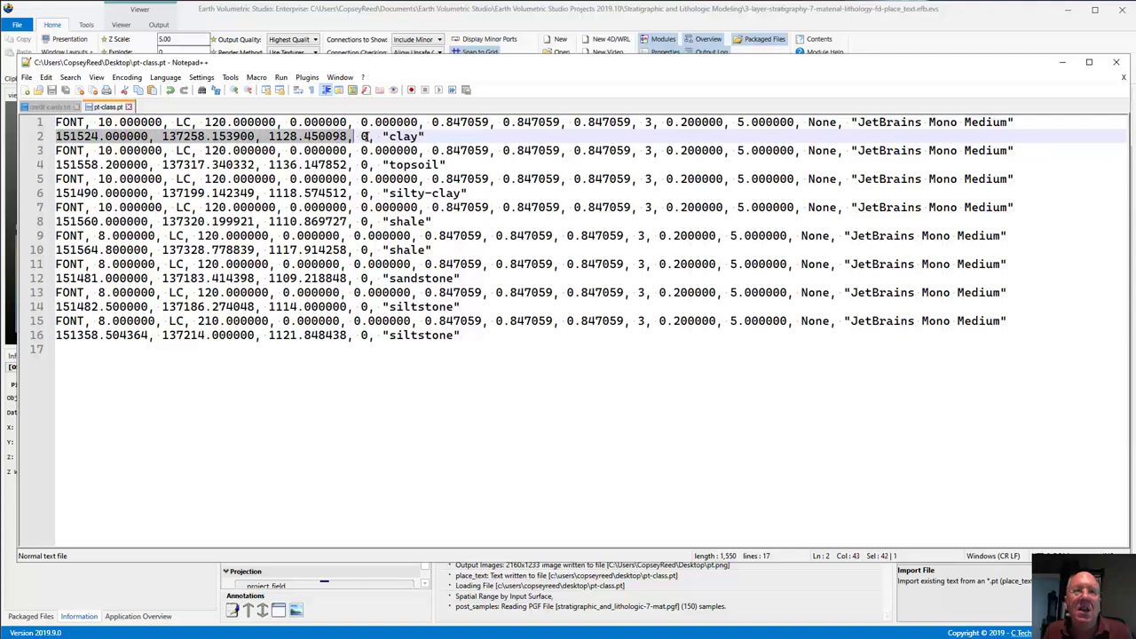
double_click(364, 136)
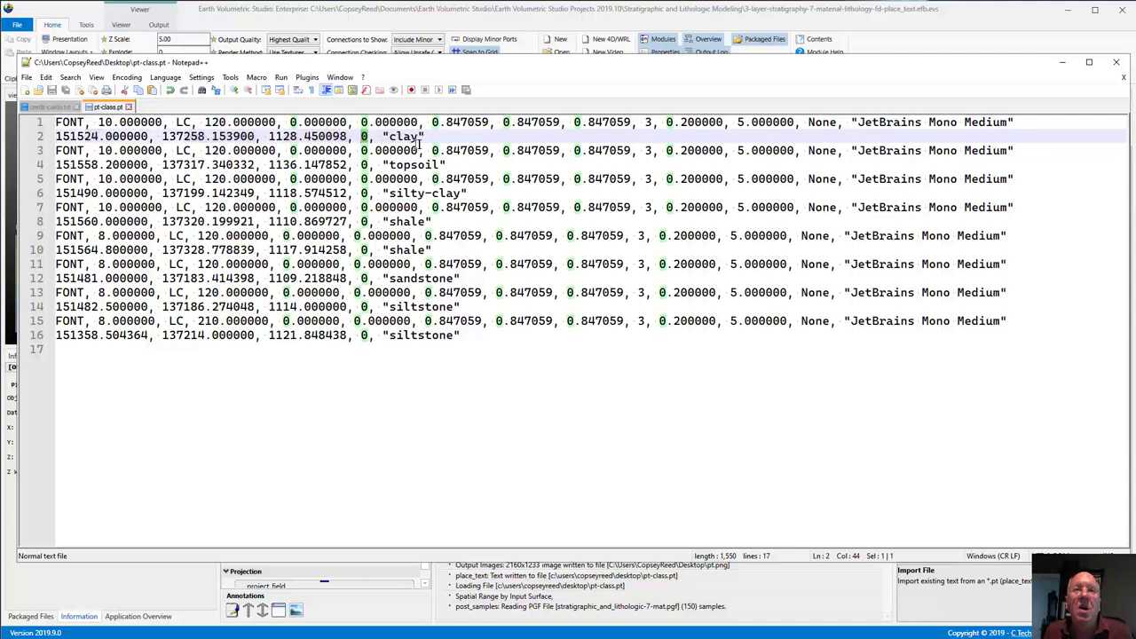
double_click(365, 193)
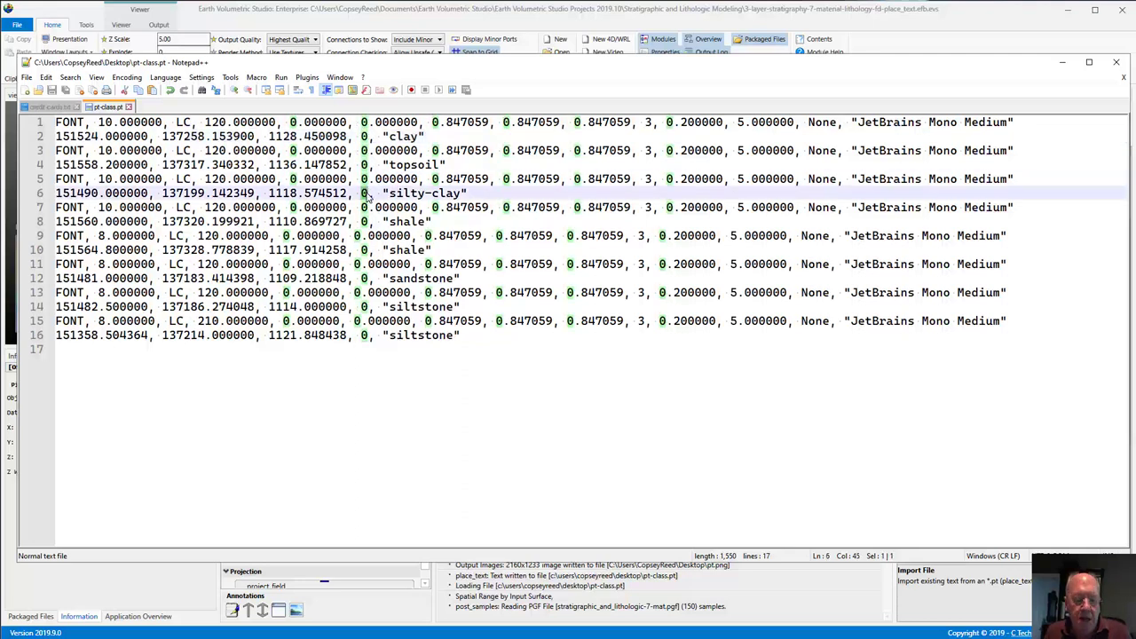
type("1")
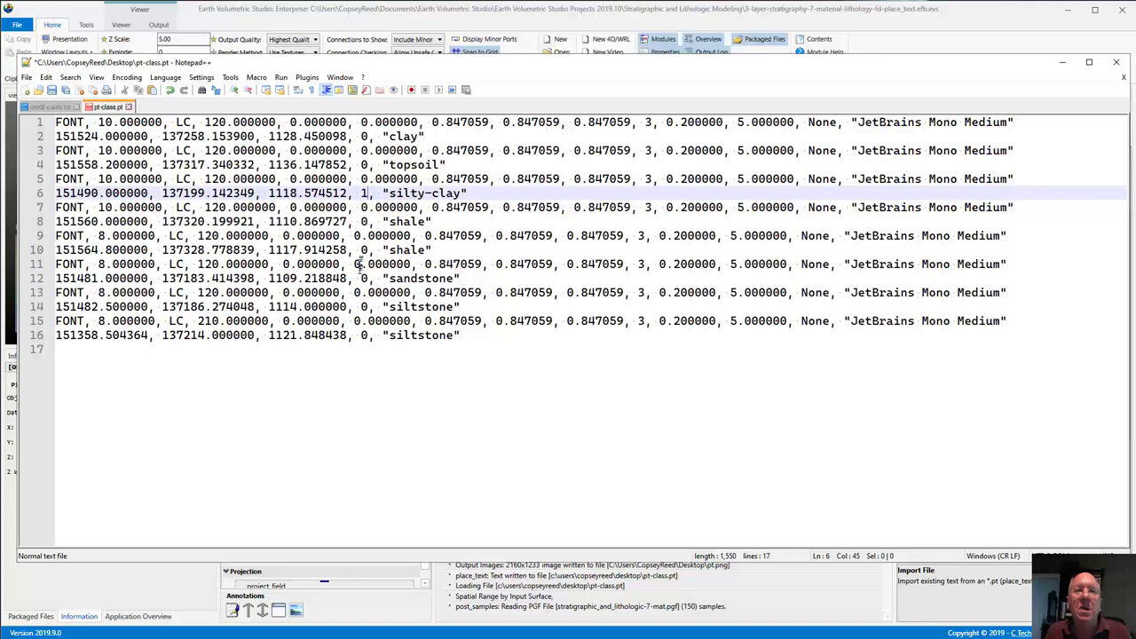
Set the explode ID to 1 for the sandstone label and both siltstone labels
left_click(363, 307)
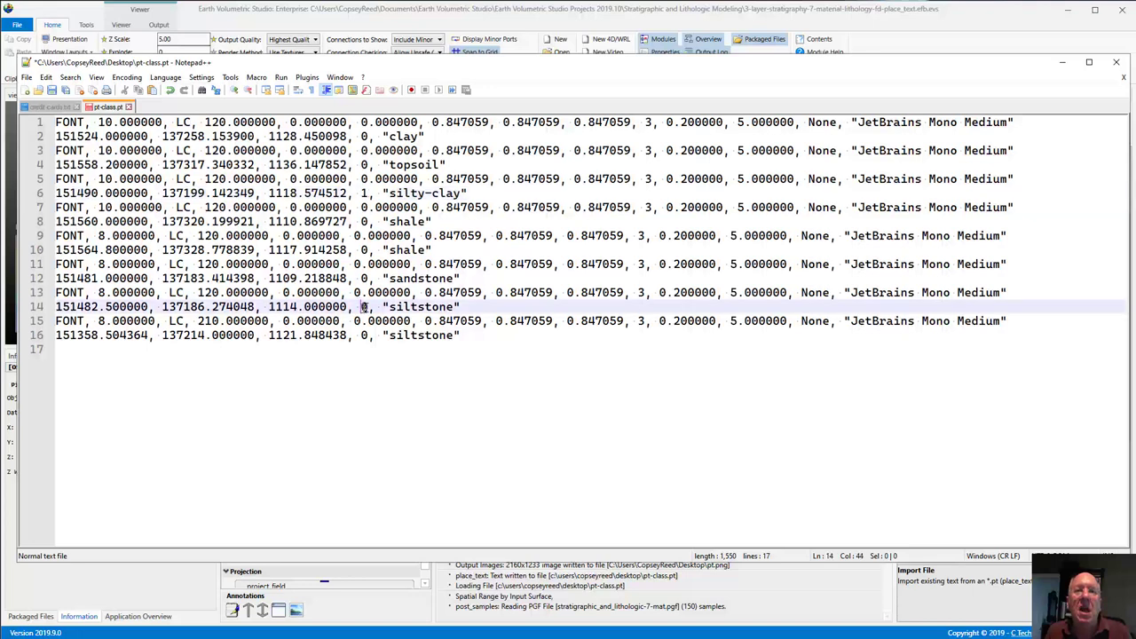
double_click(363, 307)
type("1")
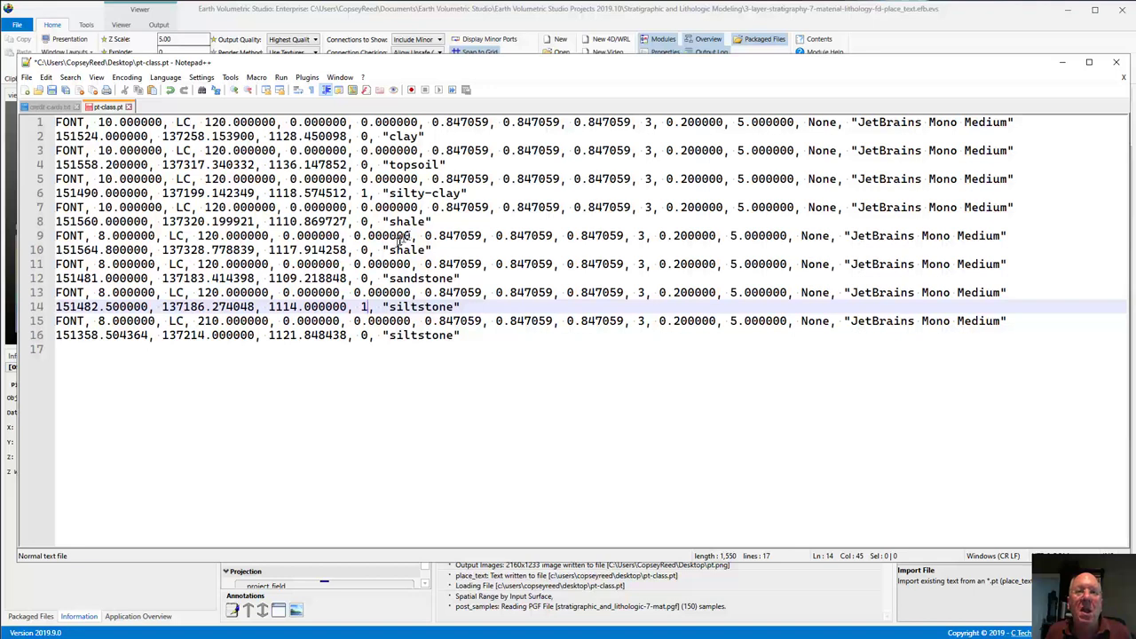
double_click(363, 277)
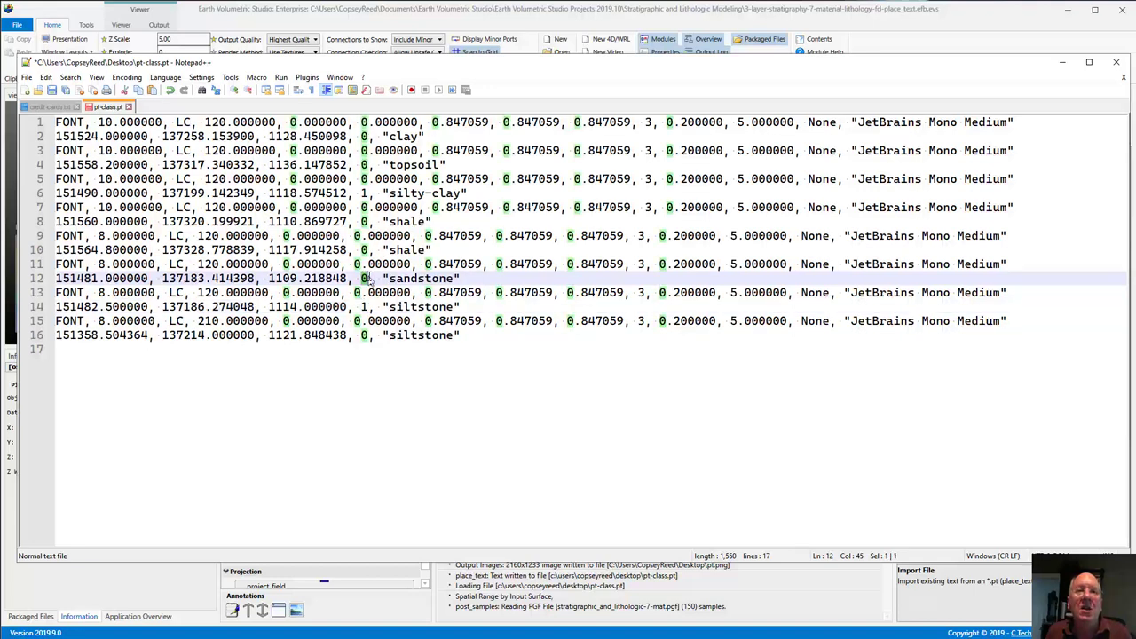
type("1")
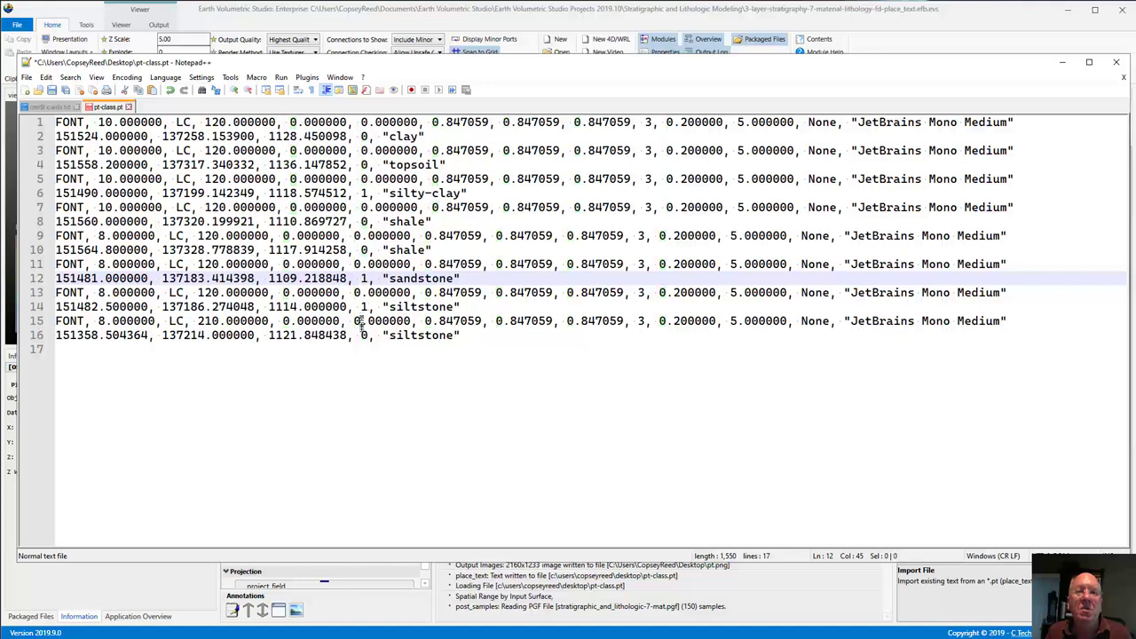
double_click(364, 334)
type("1")
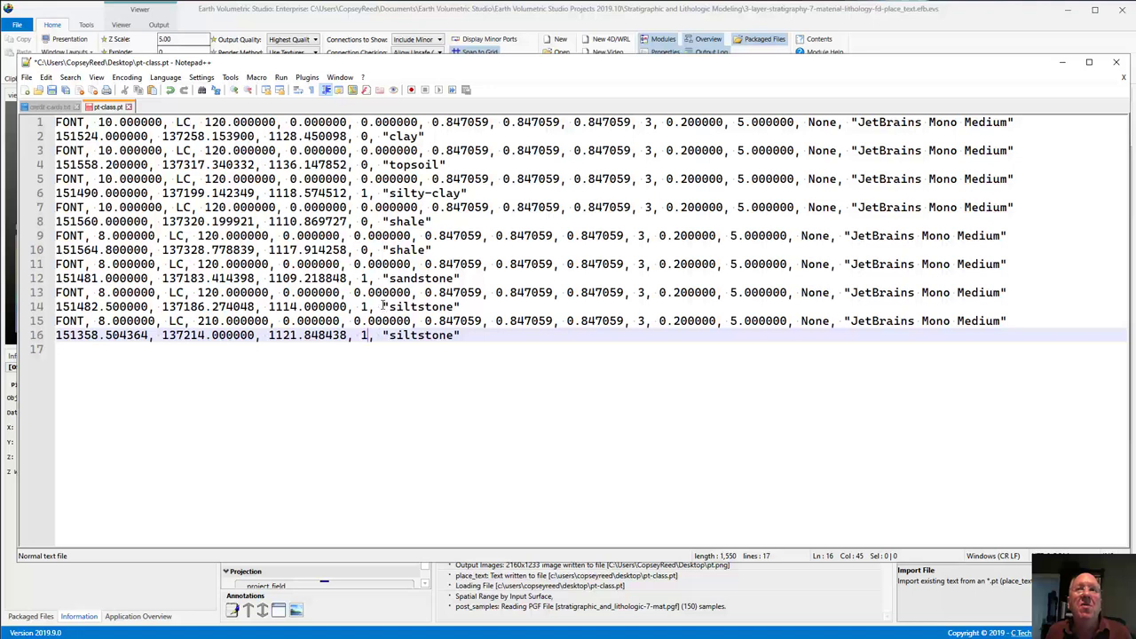
Check the upper shale label in the Earth Volumetric Studio model, and set the explode ID of the shale entry on line 10 to 1
double_click(362, 249)
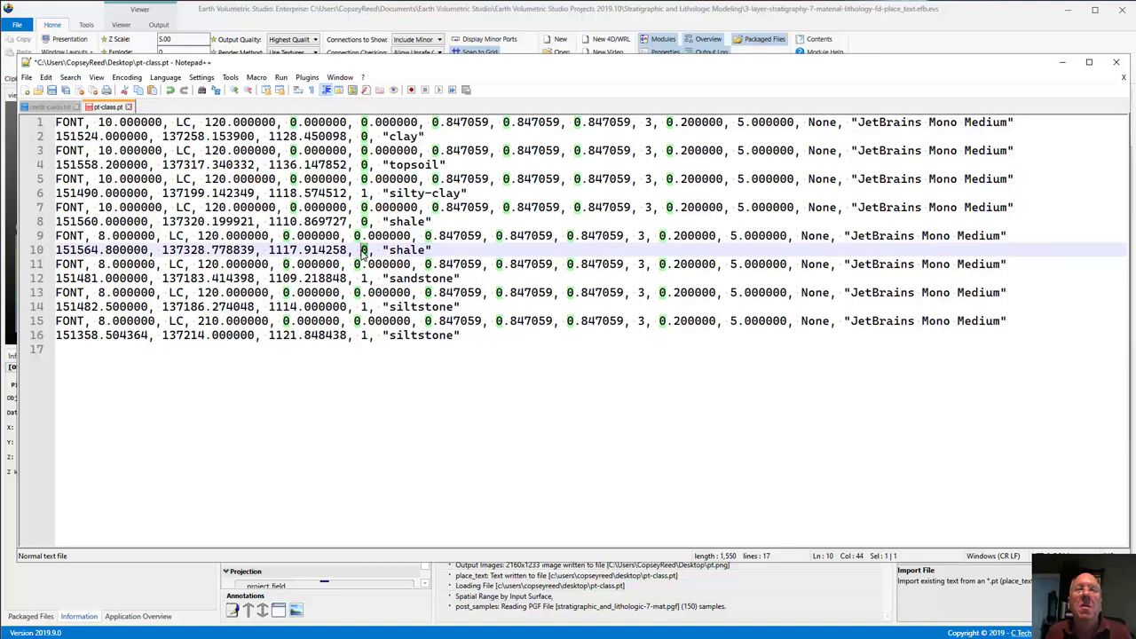
left_click(358, 12)
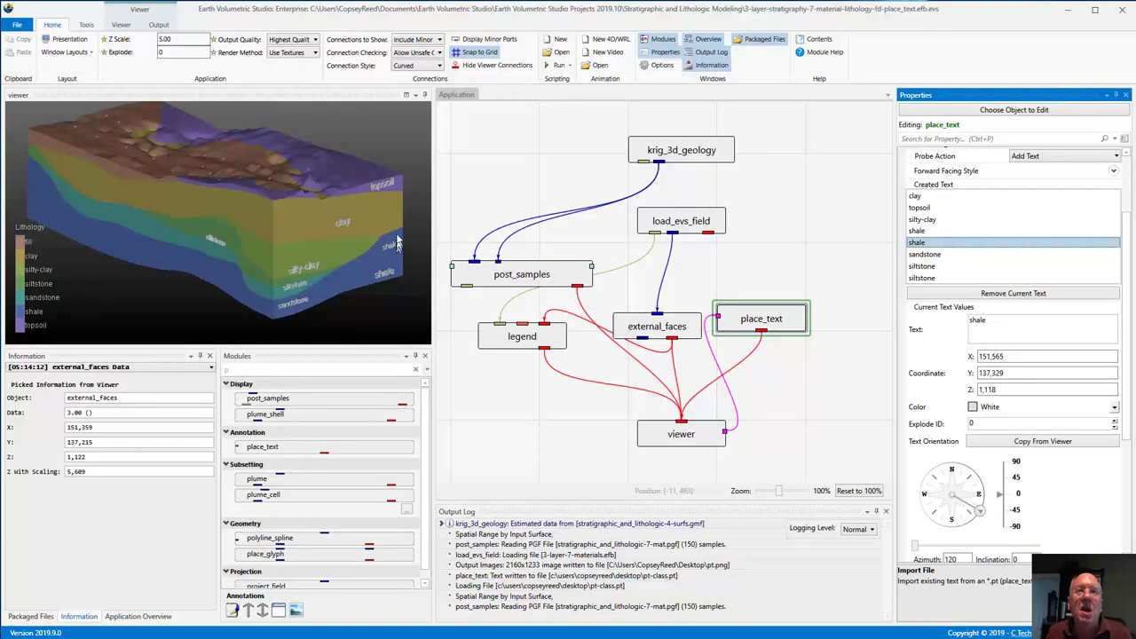
key("alt+Tab")
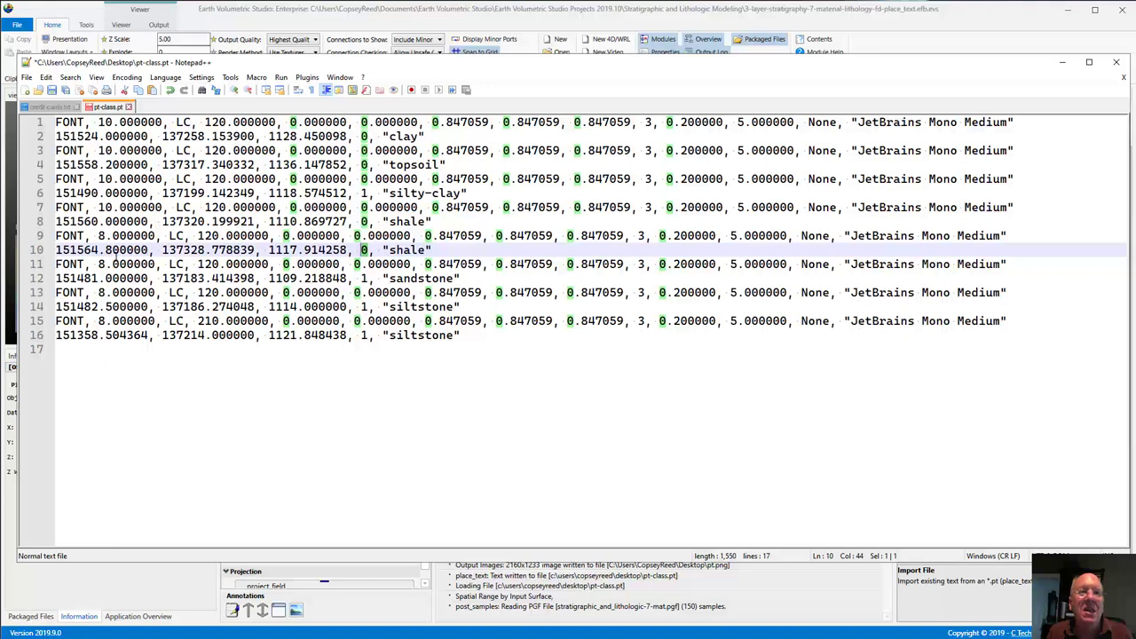
double_click(365, 251)
type("1")
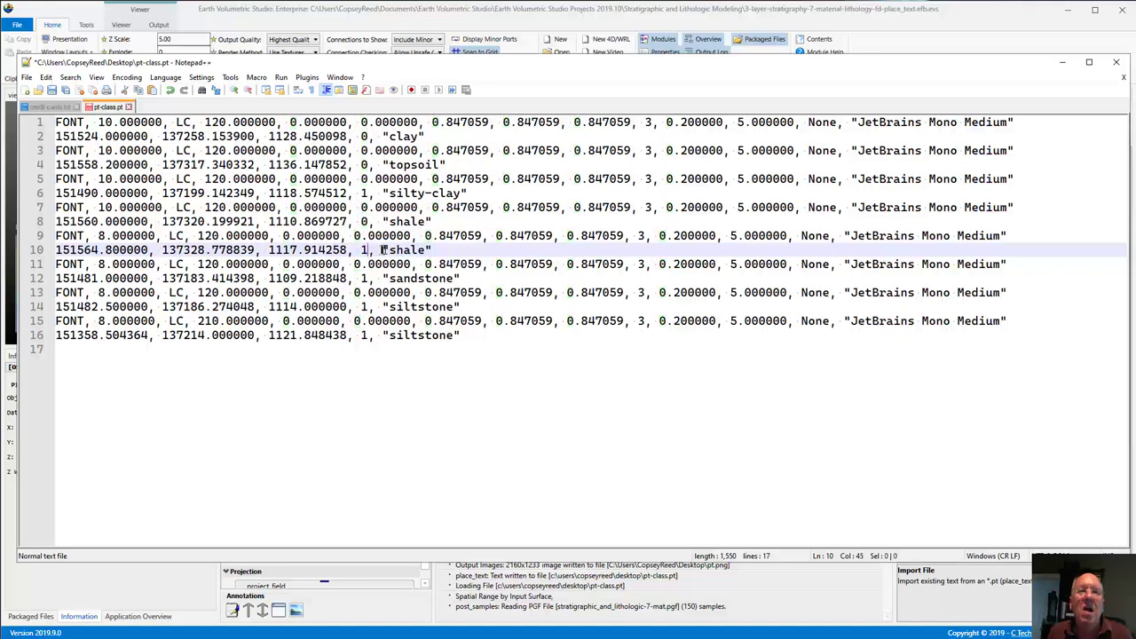
Set the explode ID of the shale entry on line 8 to 2 and save pt-class.pt
left_click(365, 222)
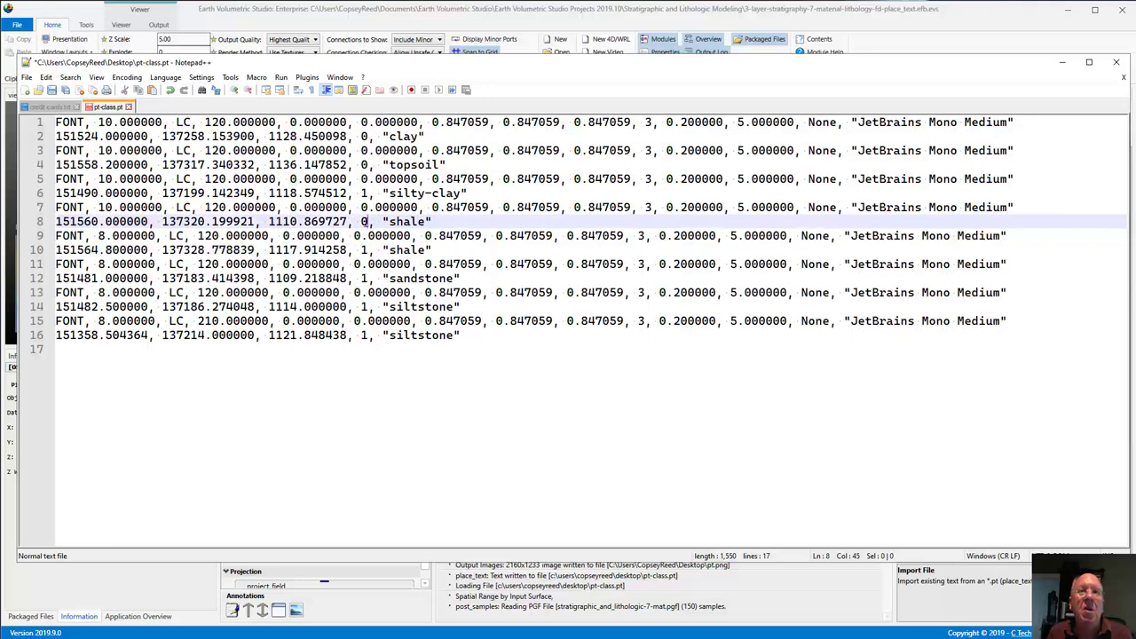
double_click(365, 222)
type("2")
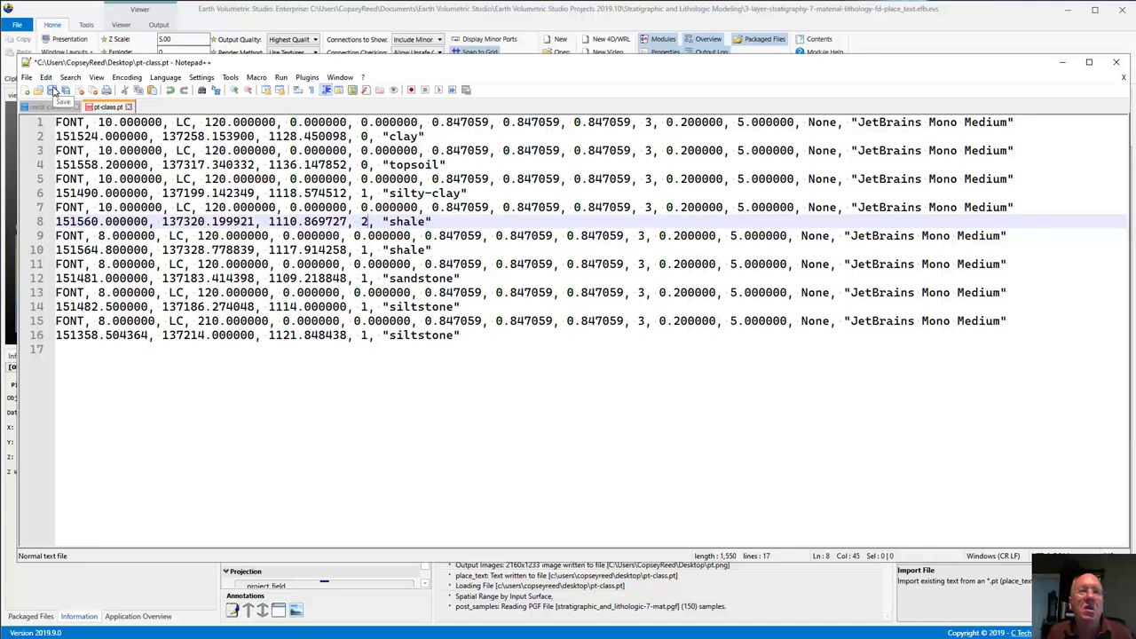
left_click(54, 91)
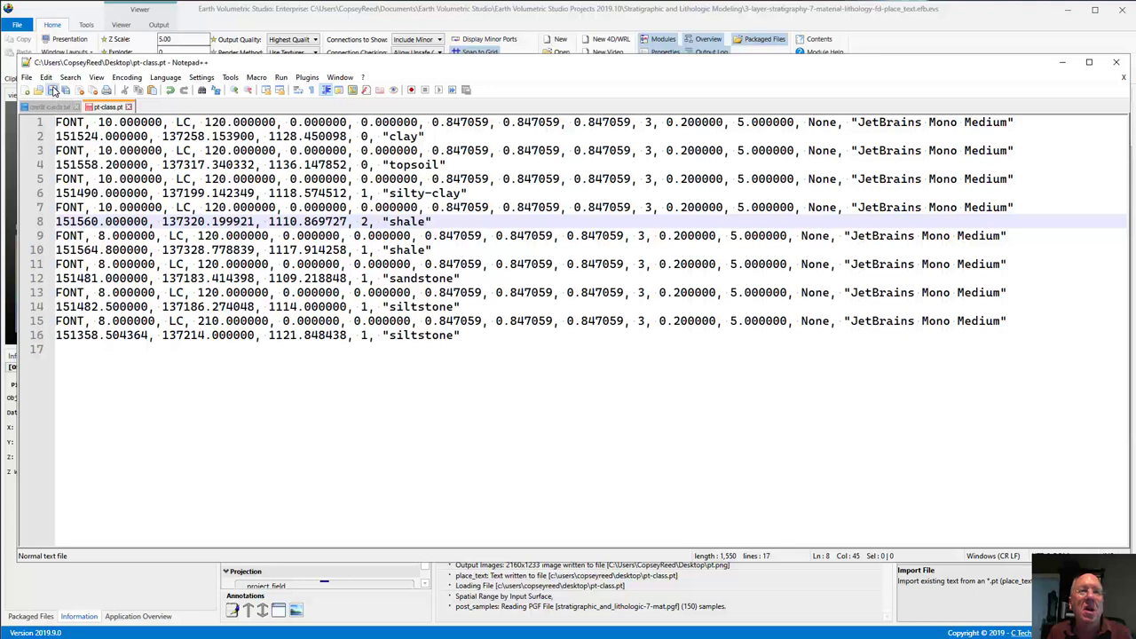
Switch to Earth Volumetric Studio and reload the pt-class.pt import file in place_text
left_click(585, 25)
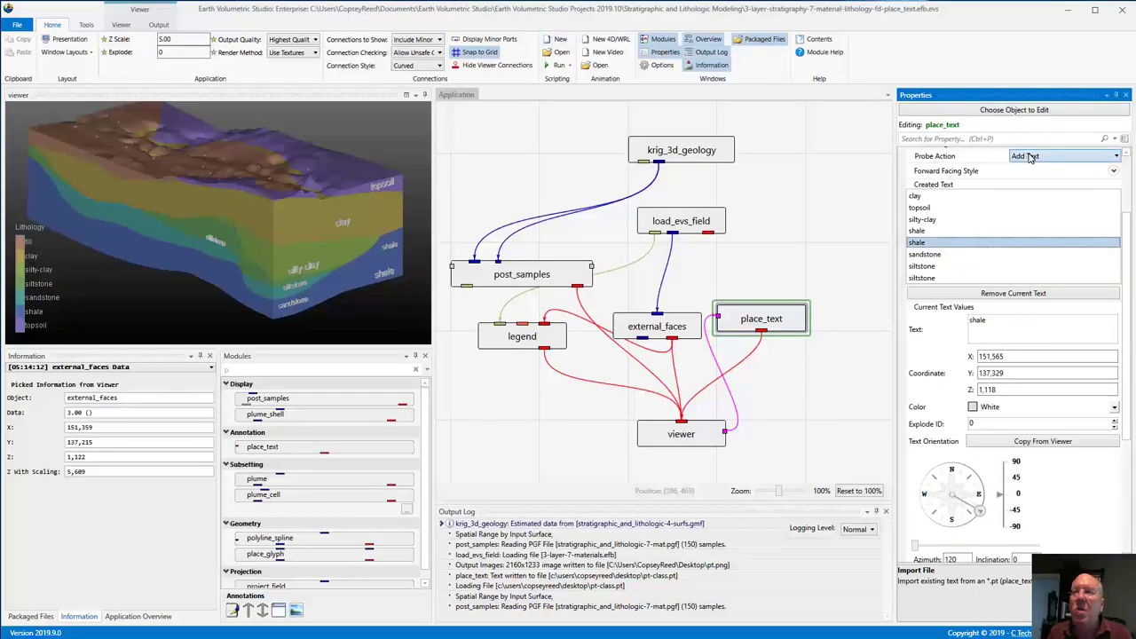
scroll(1109, 168, "up", 2)
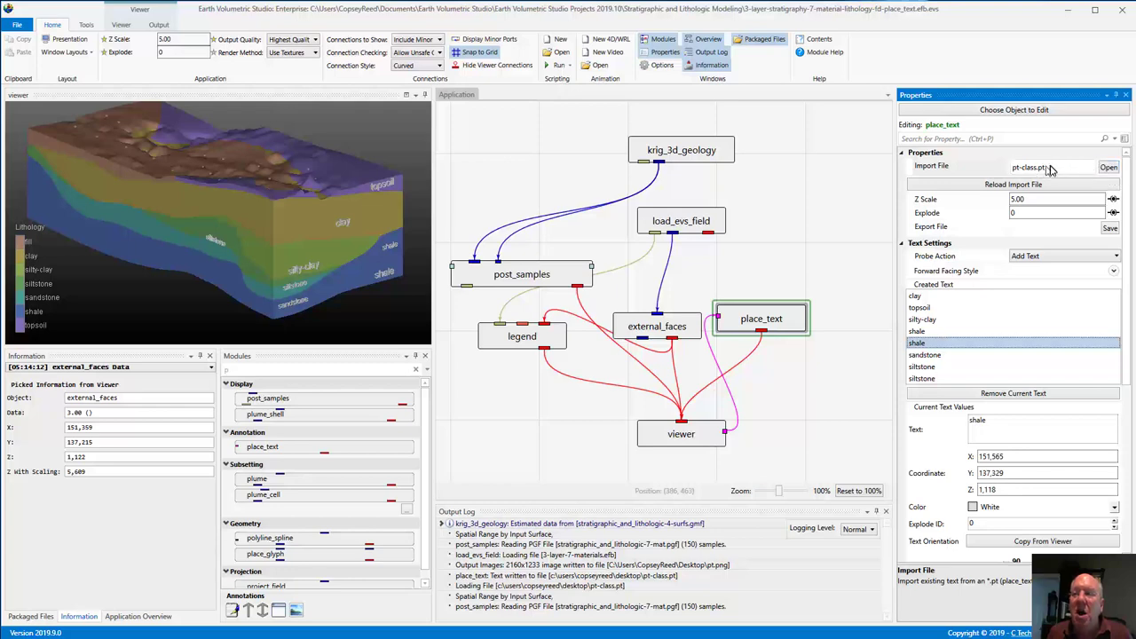
left_click(1108, 167)
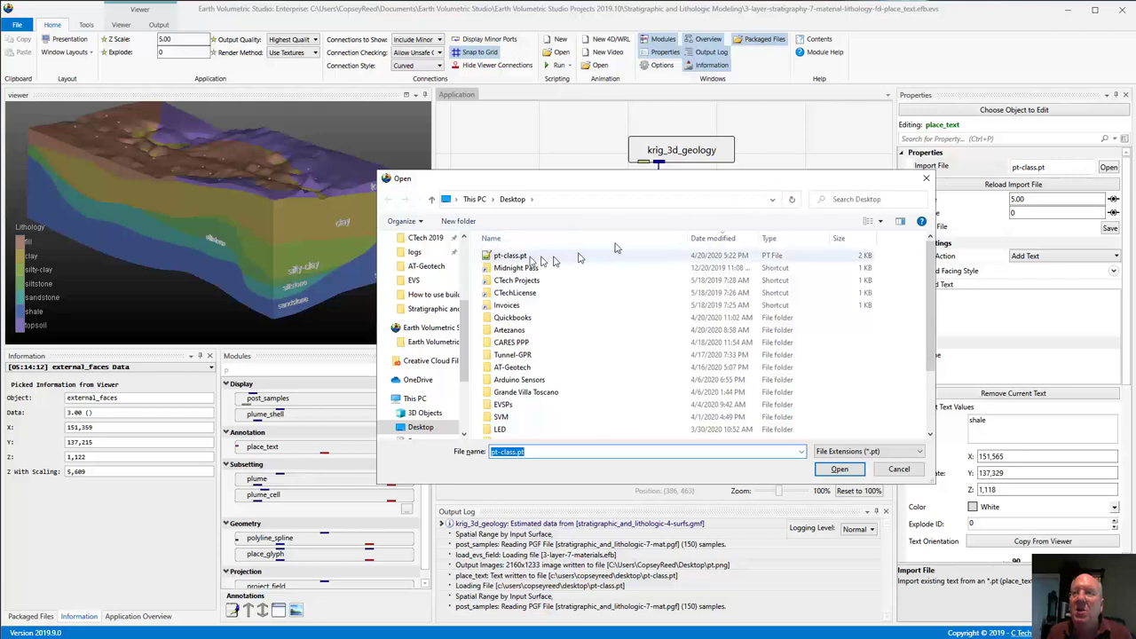
left_click(926, 181)
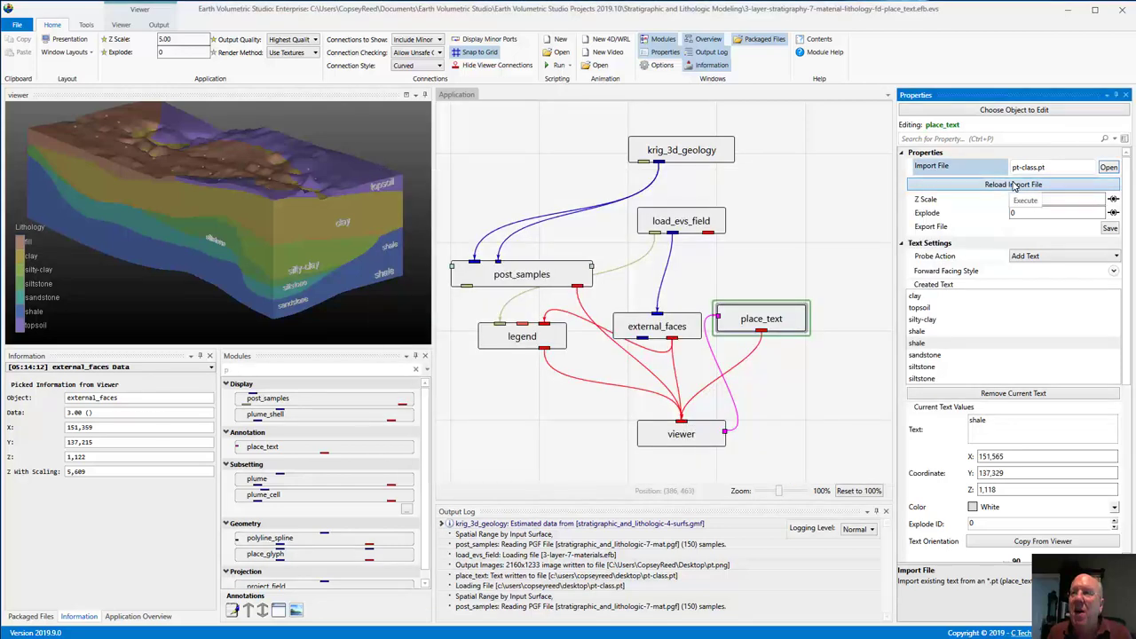
left_click(1014, 184)
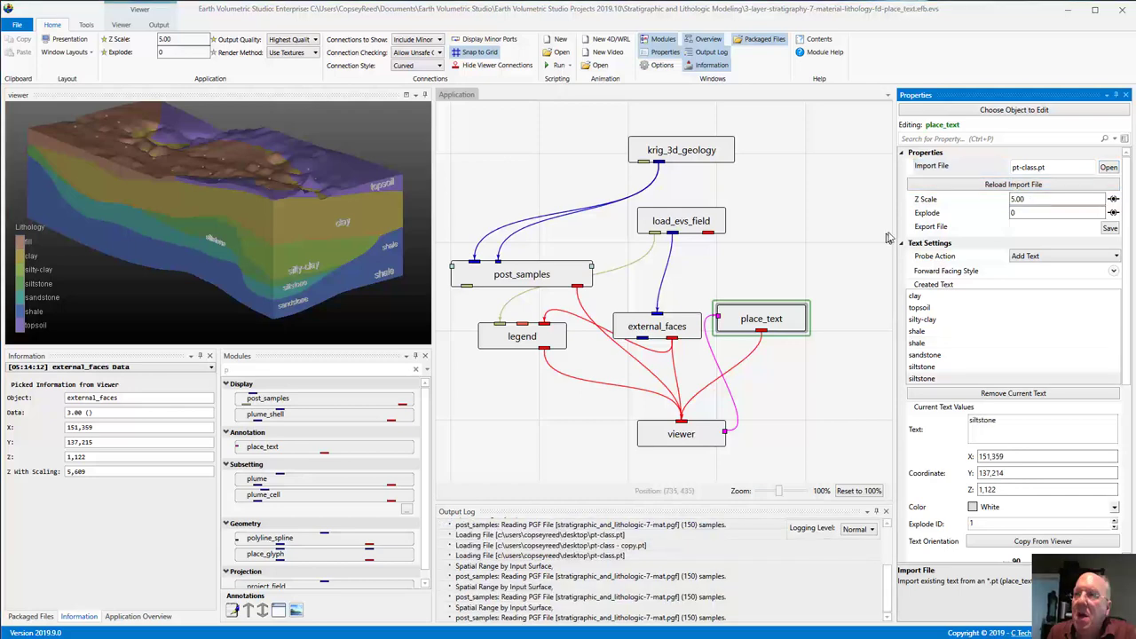
left_click(1021, 185)
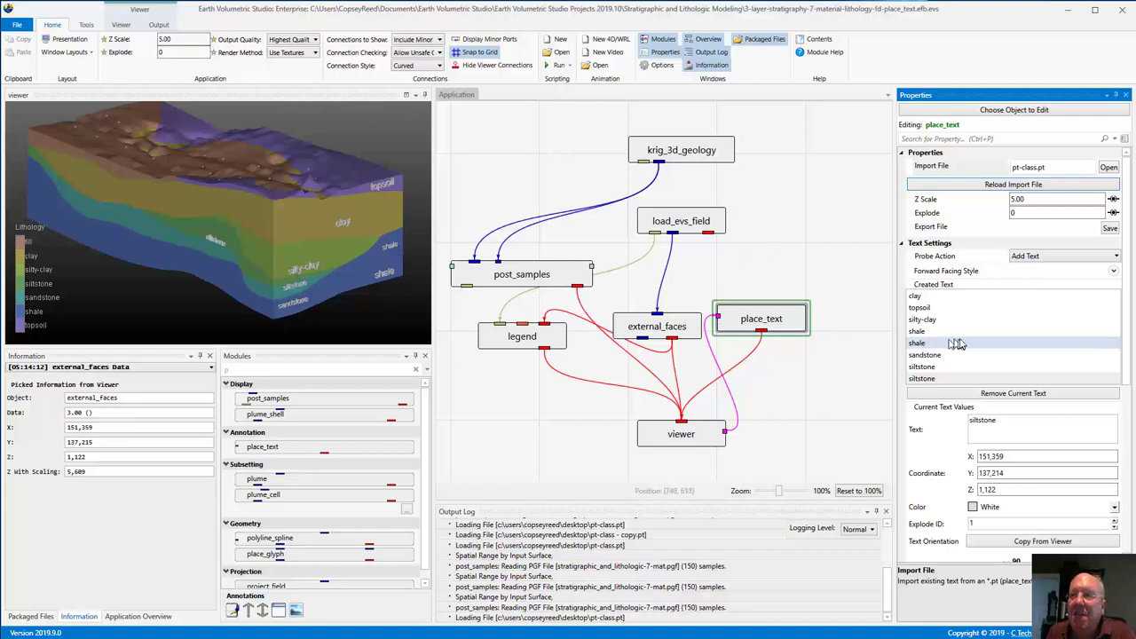
Set the silty-clay label's Z coordinate to 1120.574512 directly in the place_text properties
left_click(922, 319)
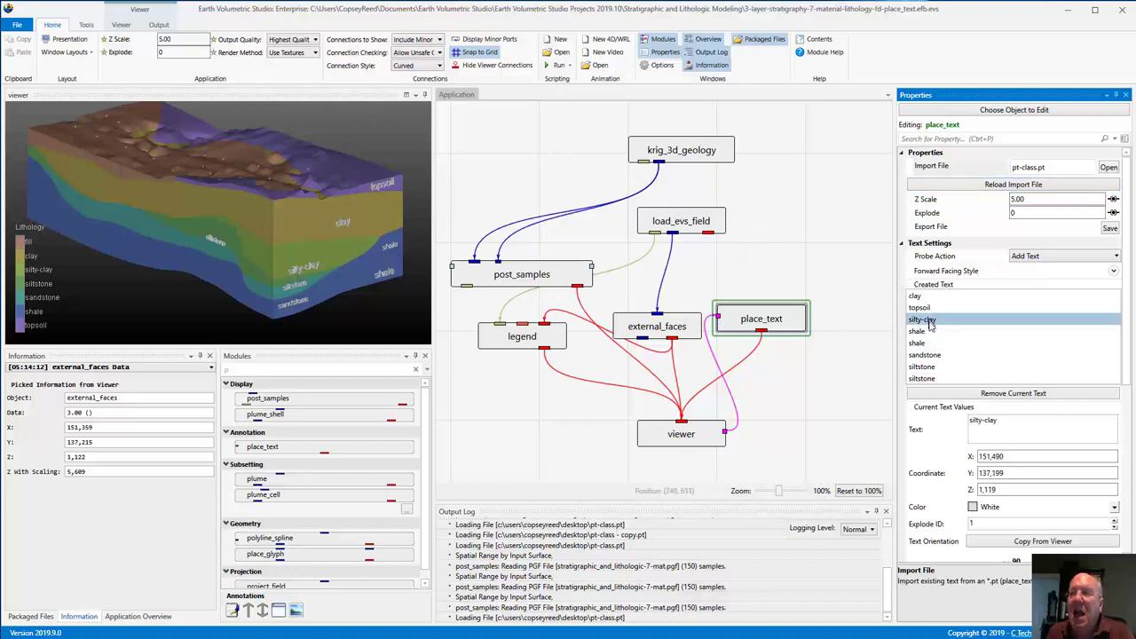
left_click(998, 488)
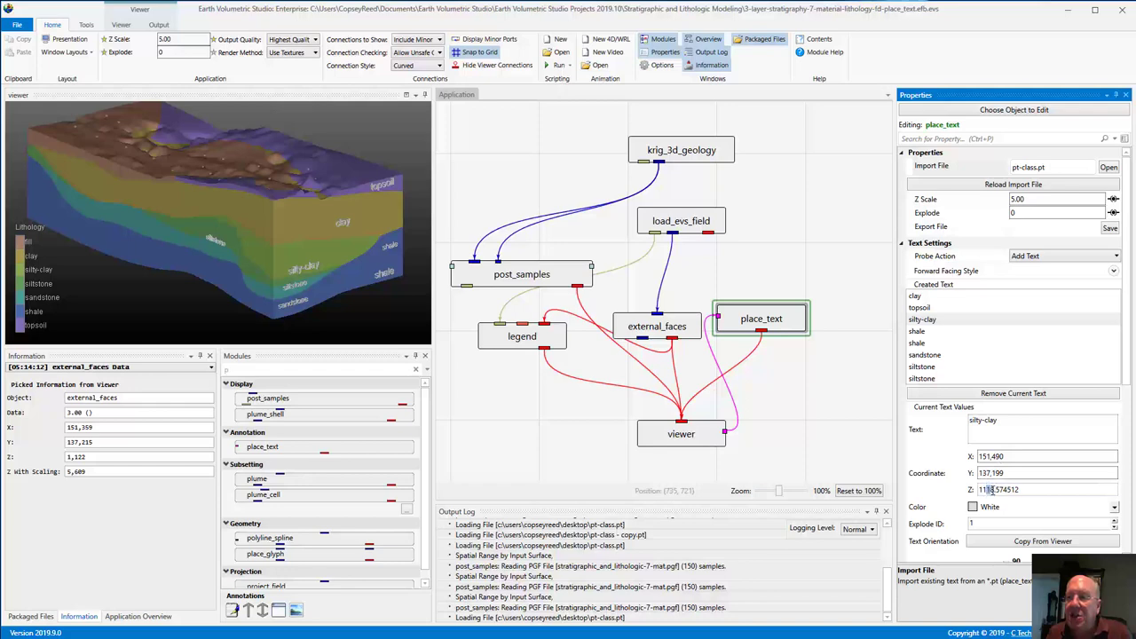
type("20")
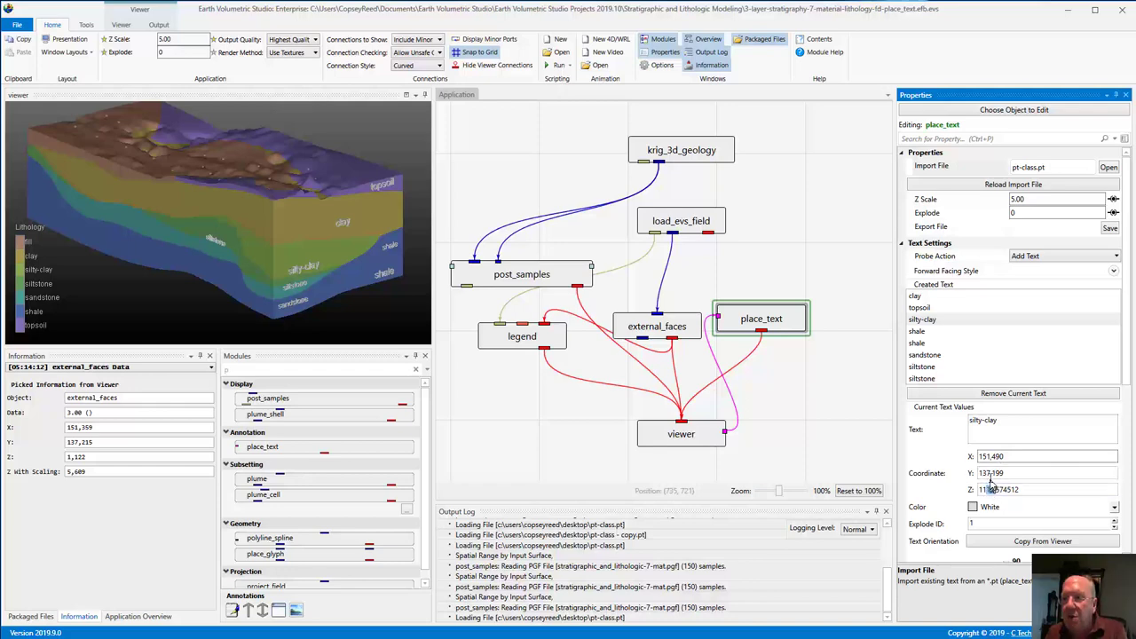
left_click(825, 411)
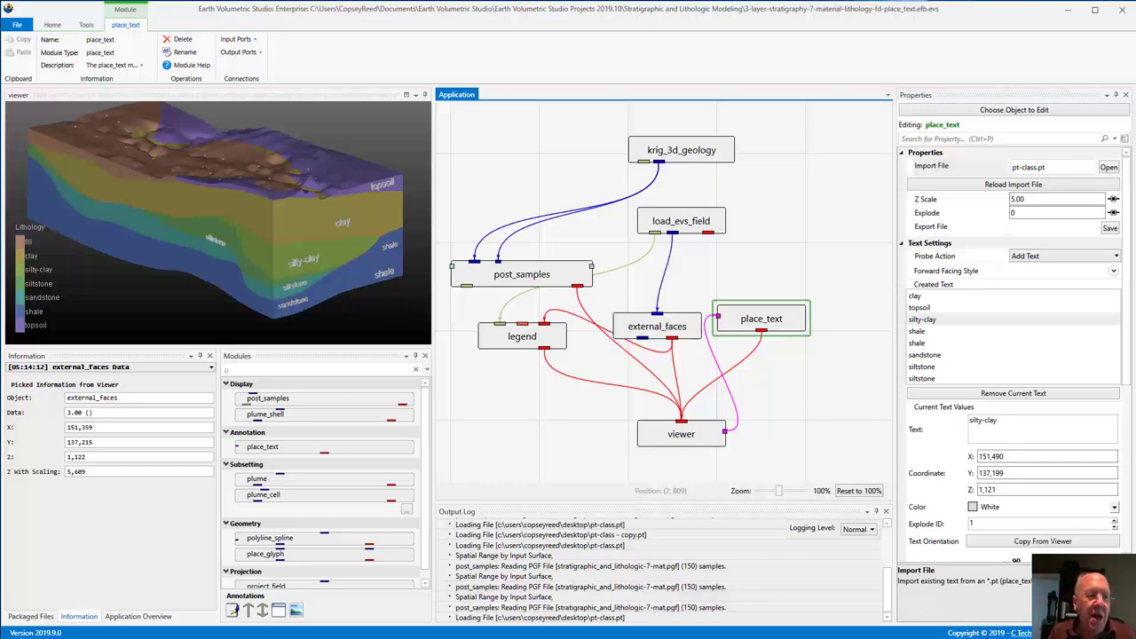
In Notepad++, set Z to 1120.574512 for silty-clay, 1114.869727 for shale on line 8, and 1119.914258 for shale on line 10
key("alt+Tab")
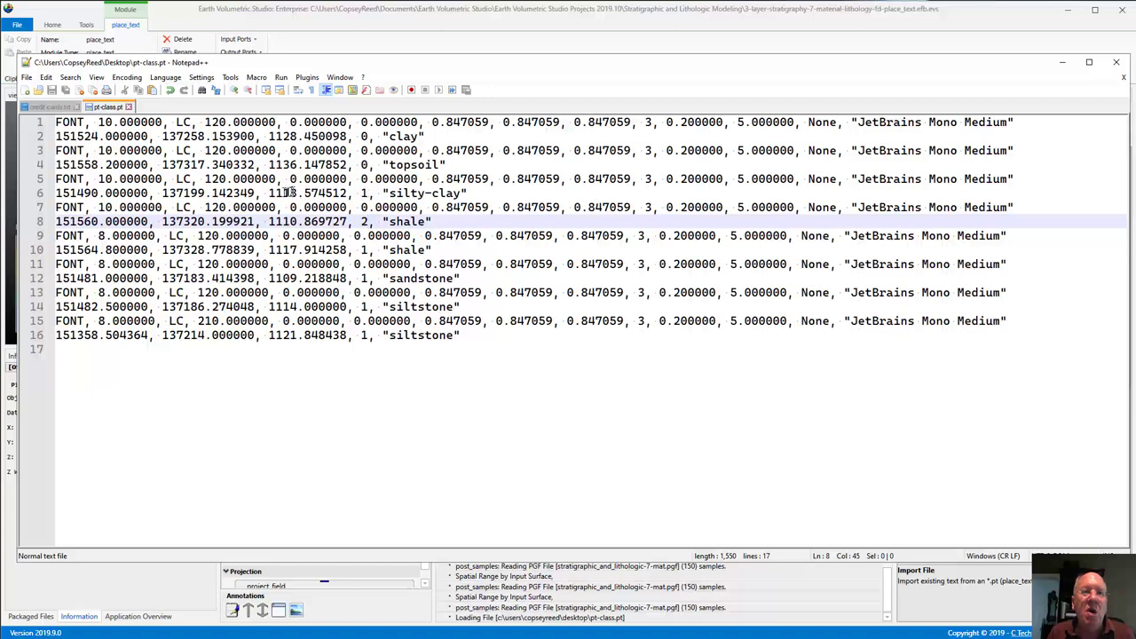
left_click_drag(282, 193, 298, 193)
type("20")
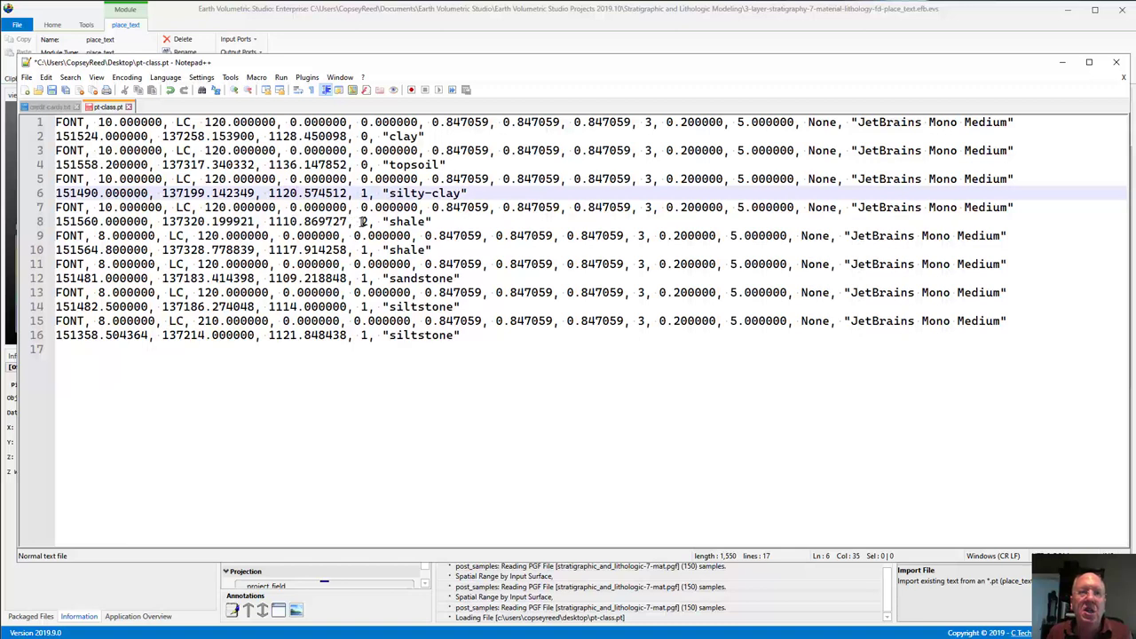
left_click(294, 221)
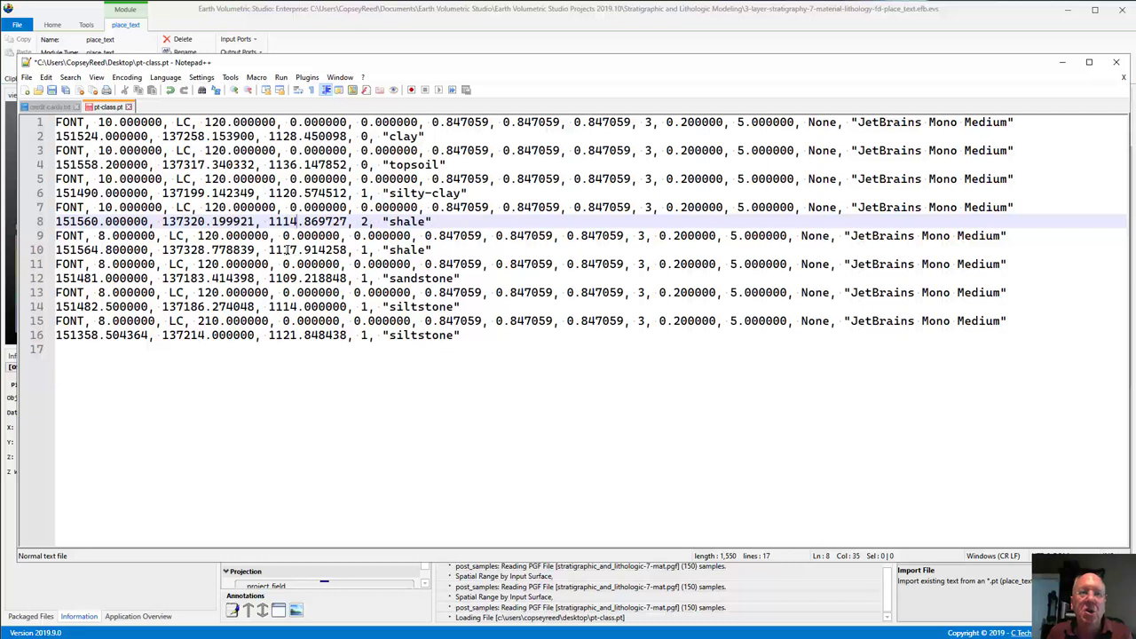
left_click_drag(290, 251, 299, 252)
type("9")
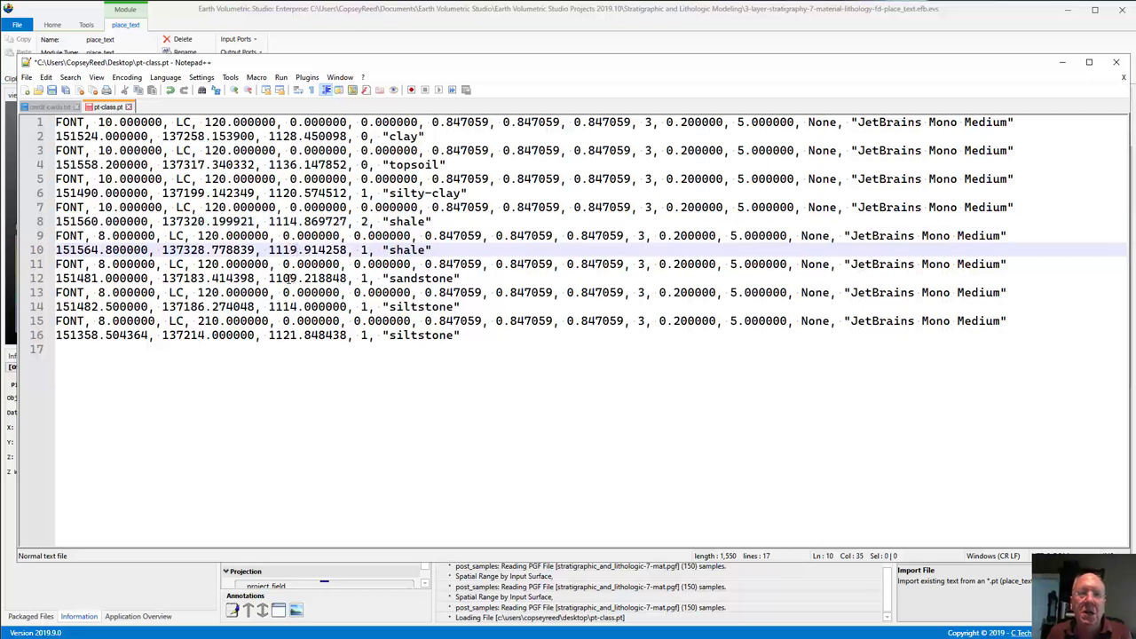
Set Z to 1111.218848 for sandstone and to 1116.000000 and 1123.848438 for the two siltstone labels, and save pt-class.pt
left_click_drag(298, 277, 297, 279)
type("11")
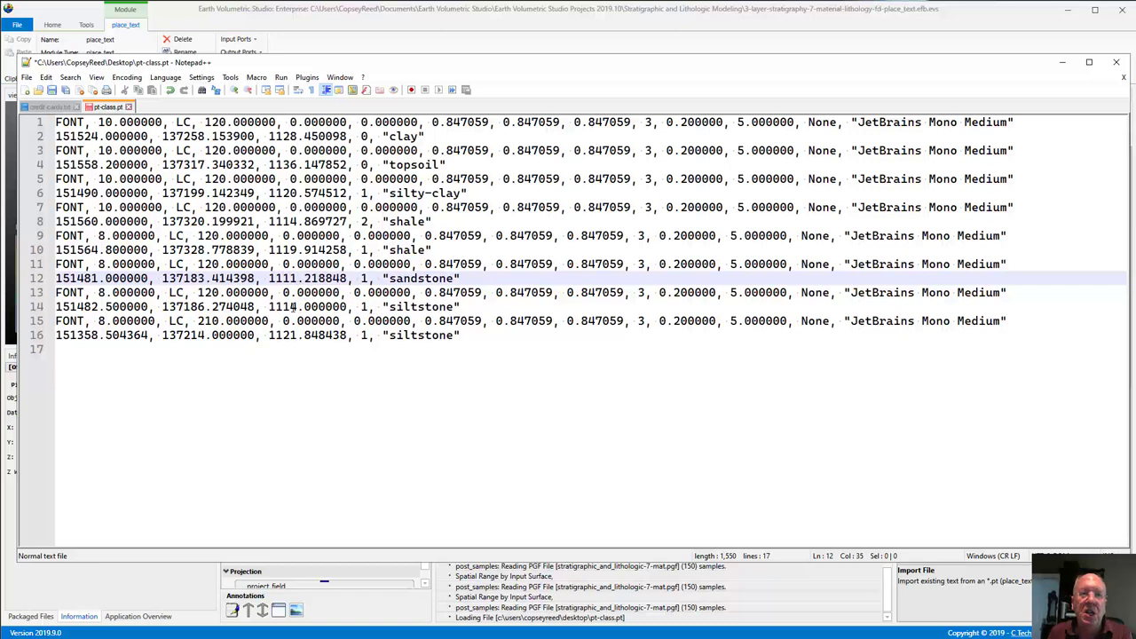
left_click(294, 306)
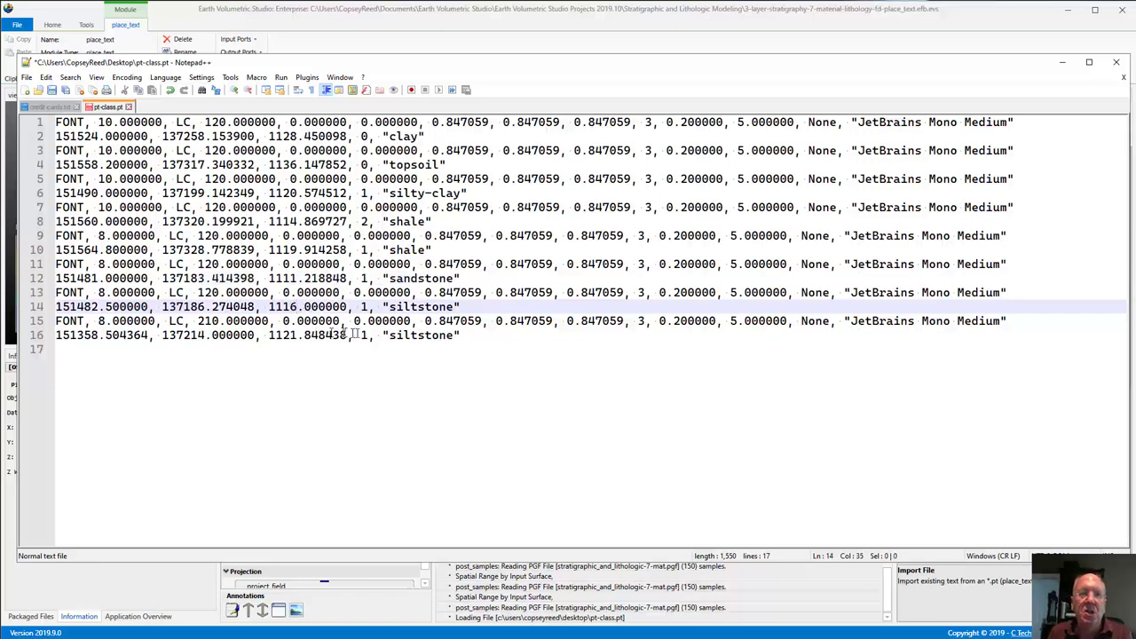
left_click_drag(291, 336, 298, 336)
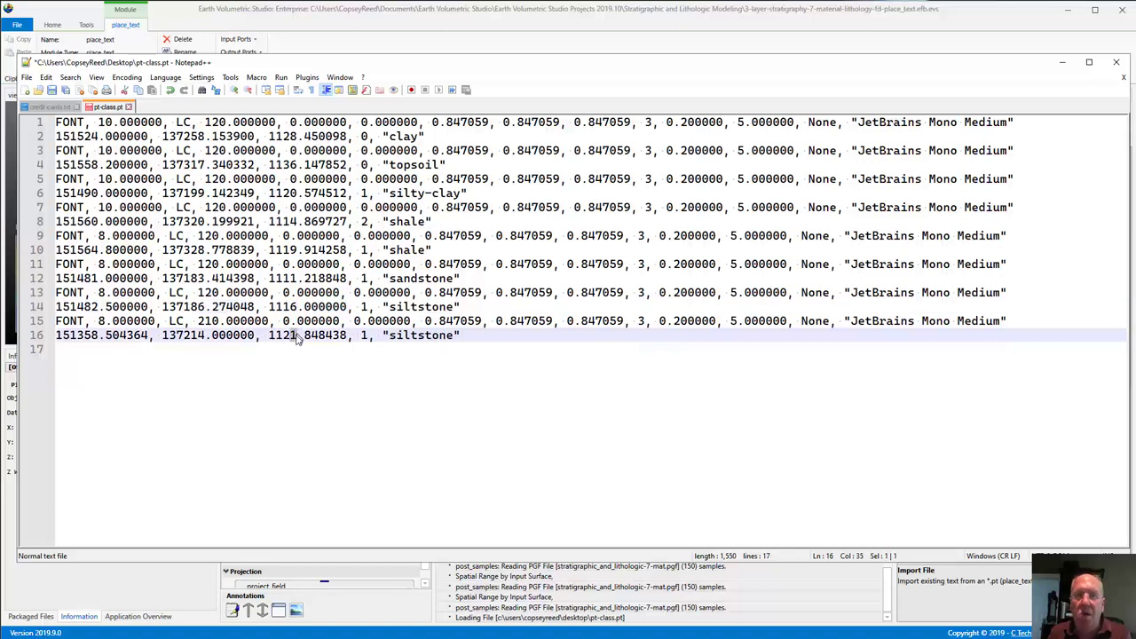
type("3")
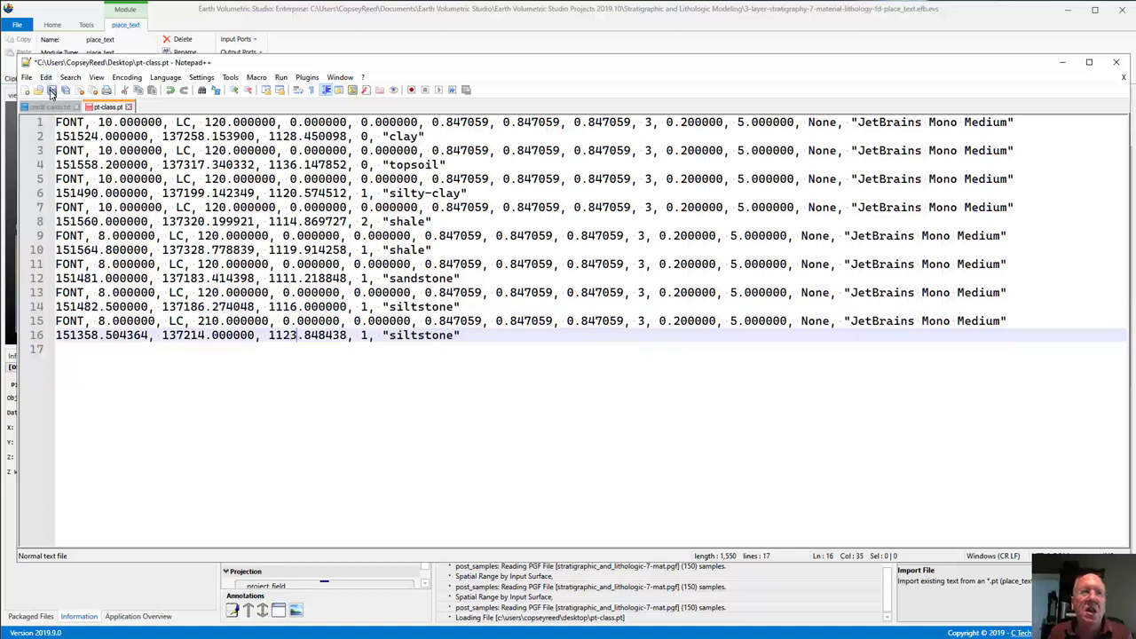
left_click(52, 91)
Switch to Earth Volumetric Studio, reload pt-class.pt in place_text, and check the sandstone label in the model and its settings
left_click(325, 25)
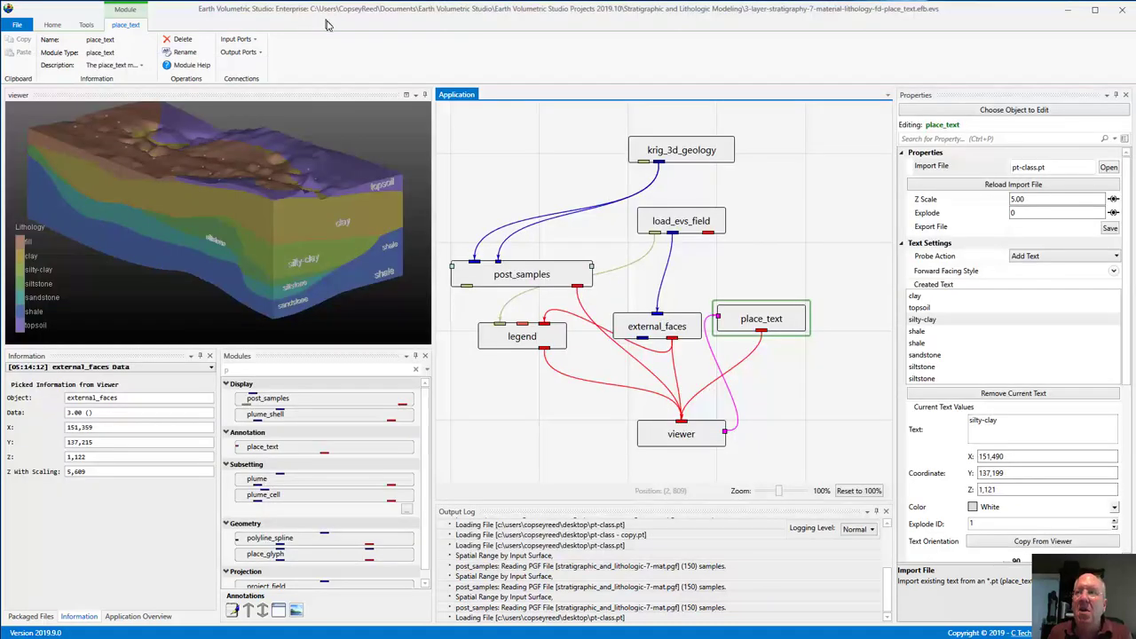
left_click(1008, 185)
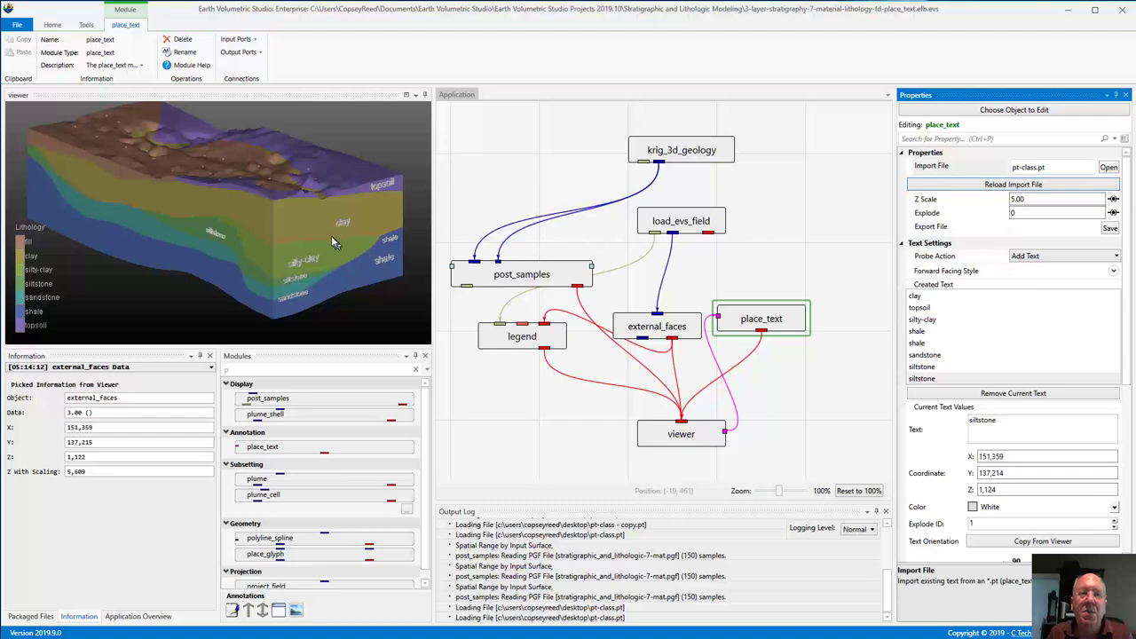
left_click_drag(331, 235, 296, 211)
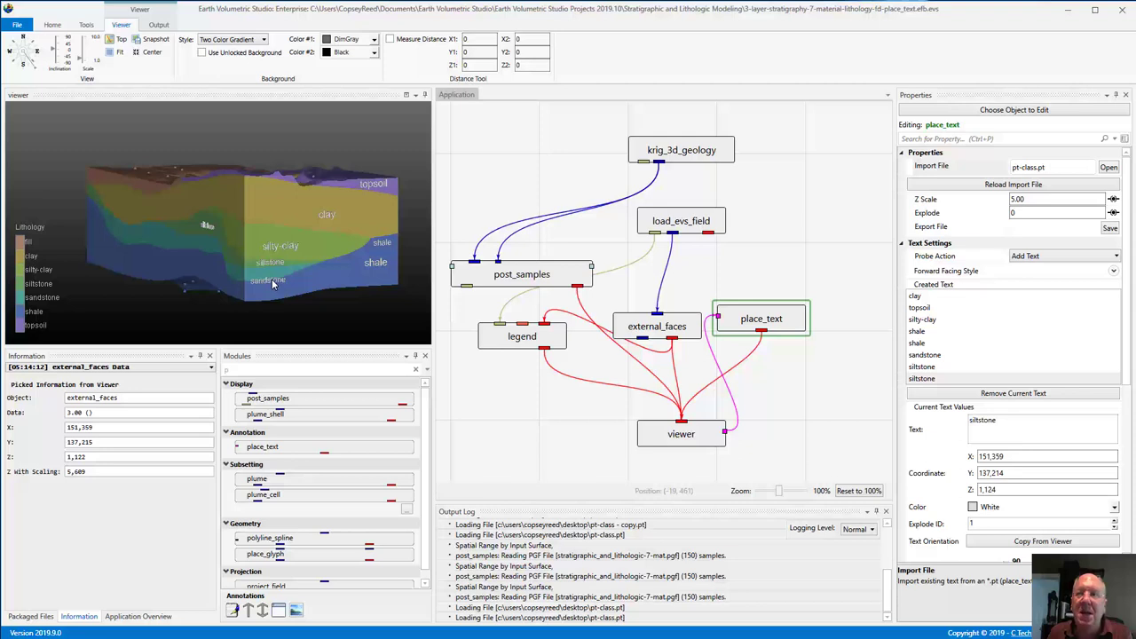
left_click(935, 356)
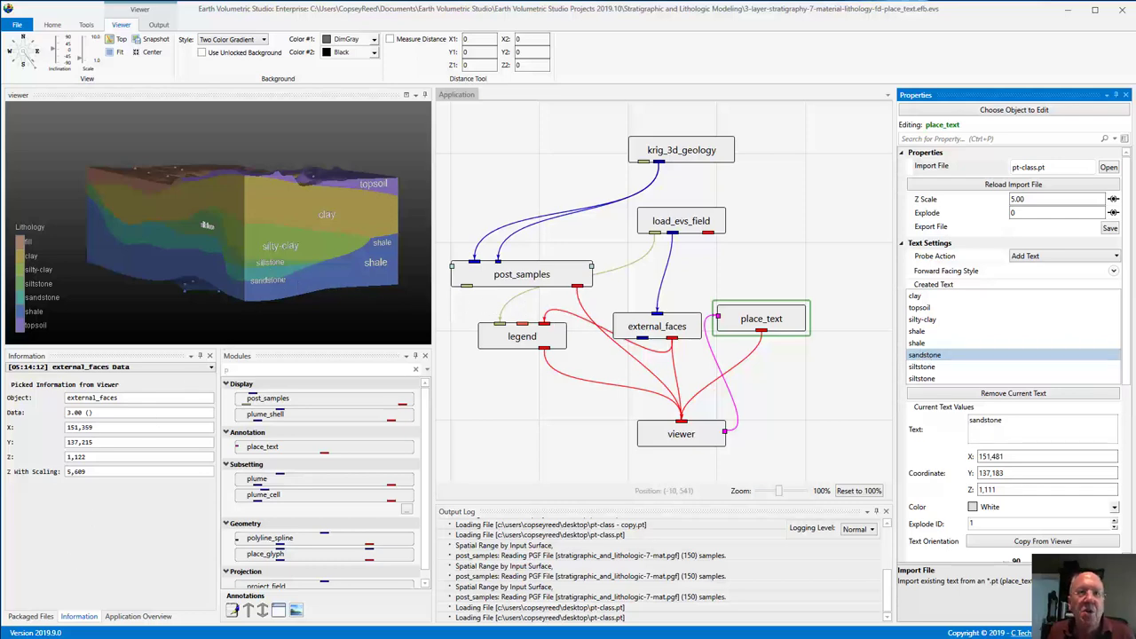
In Notepad++, set the explode ID of the sandstone label on line 12 of pt-class.pt to 2
key("alt+Tab")
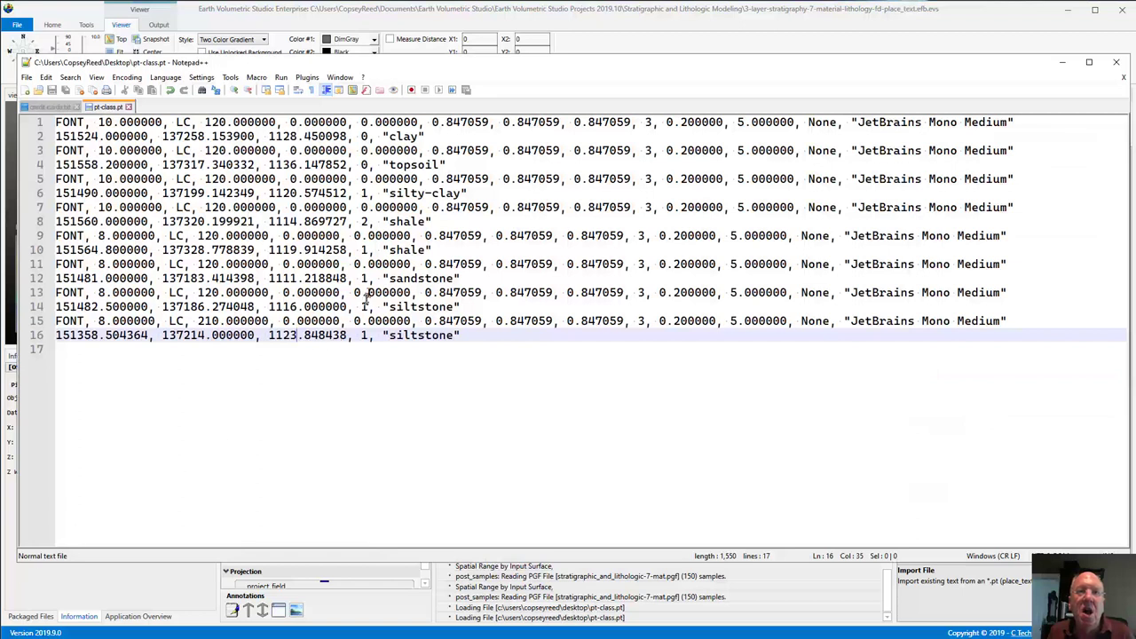
left_click(366, 278)
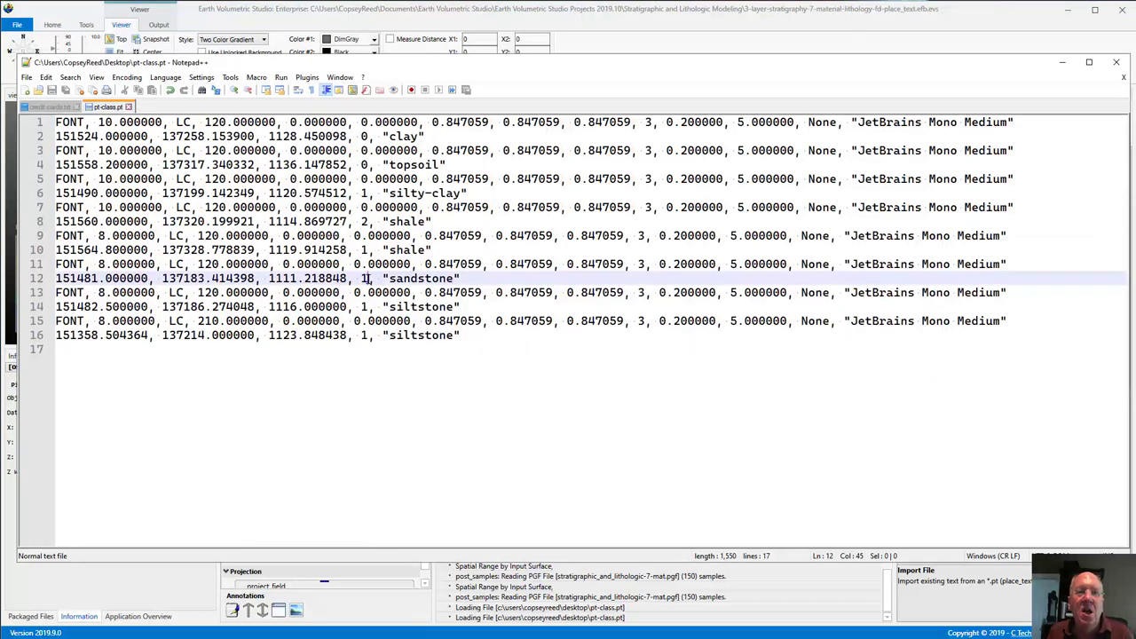
key("shift+Left")
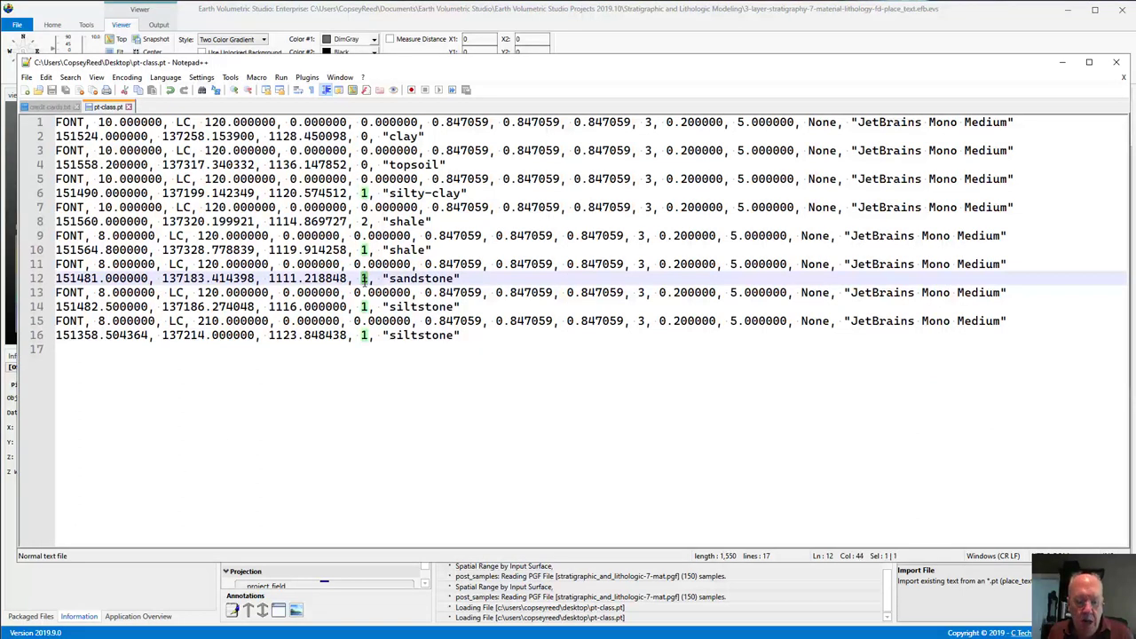
type("2")
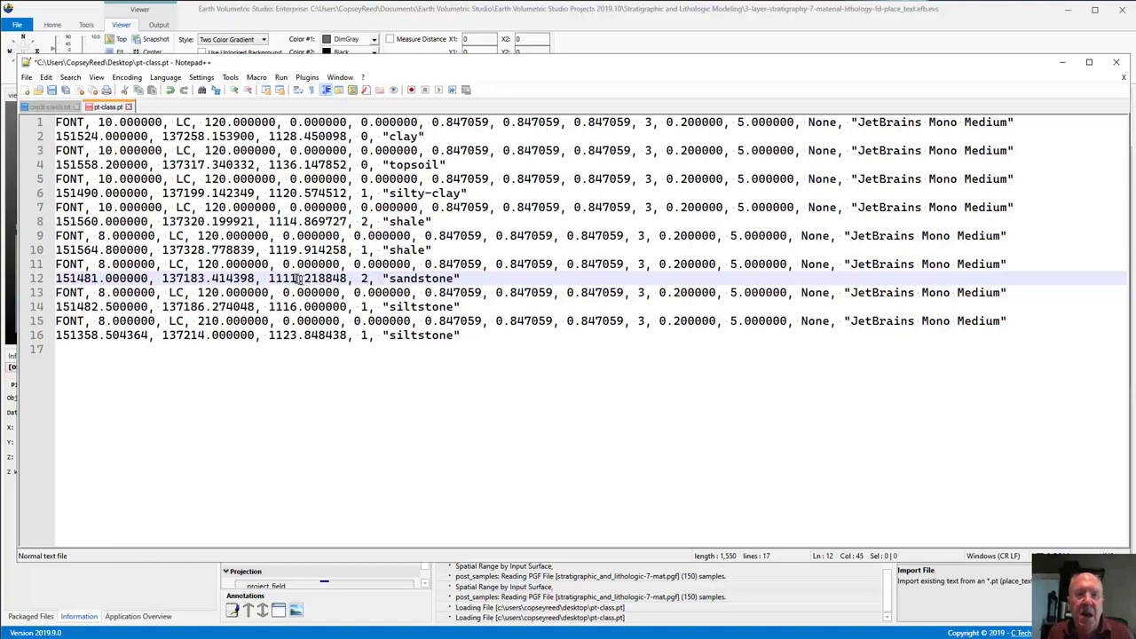
Switch to Earth Volumetric Studio, reload the import file in place_text, and set the application's Explode value to 5
left_click(928, 46)
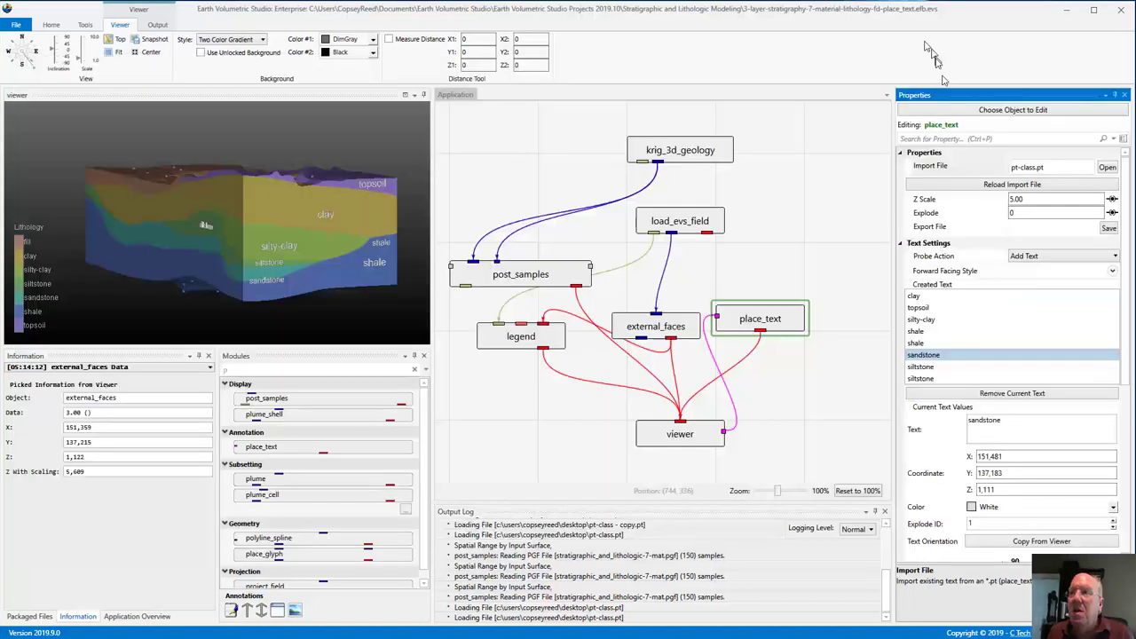
left_click(1035, 184)
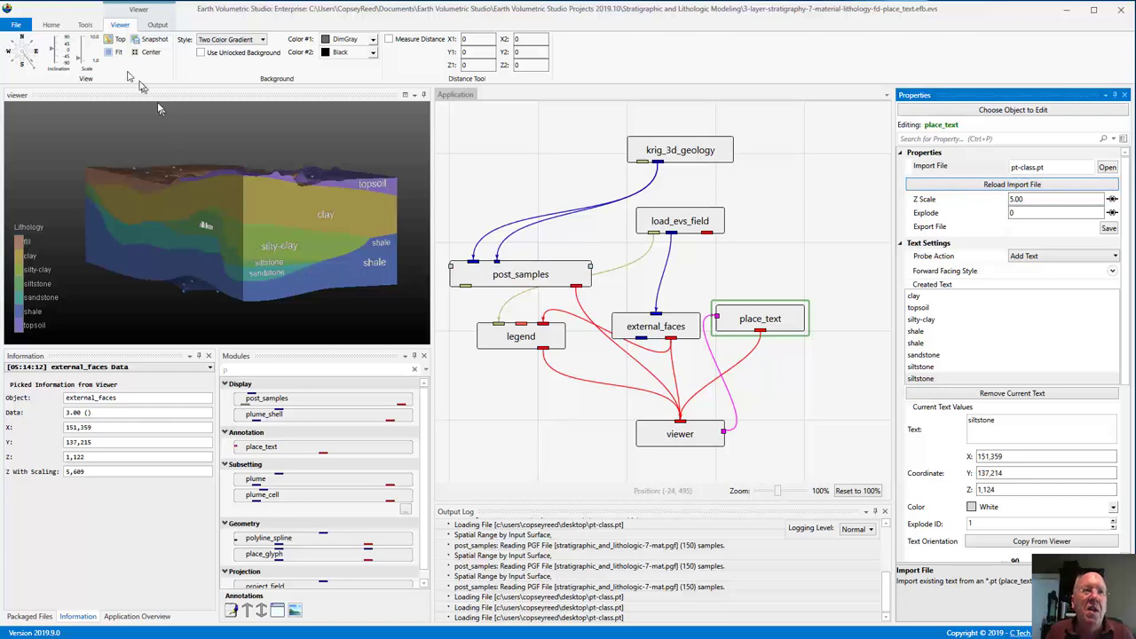
left_click(51, 24)
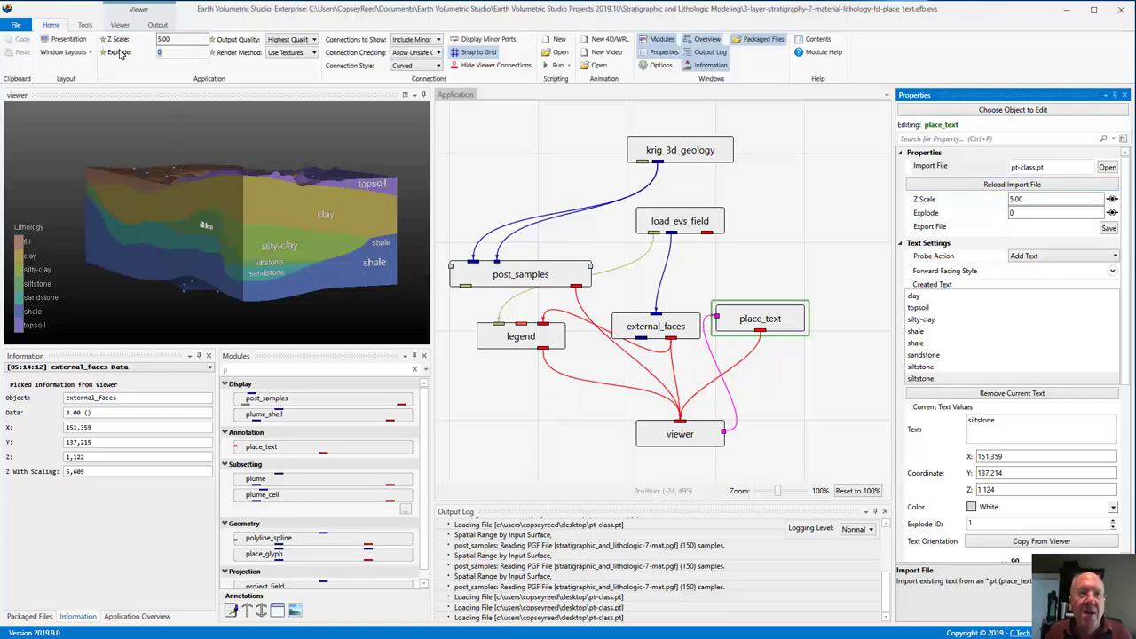
type("5")
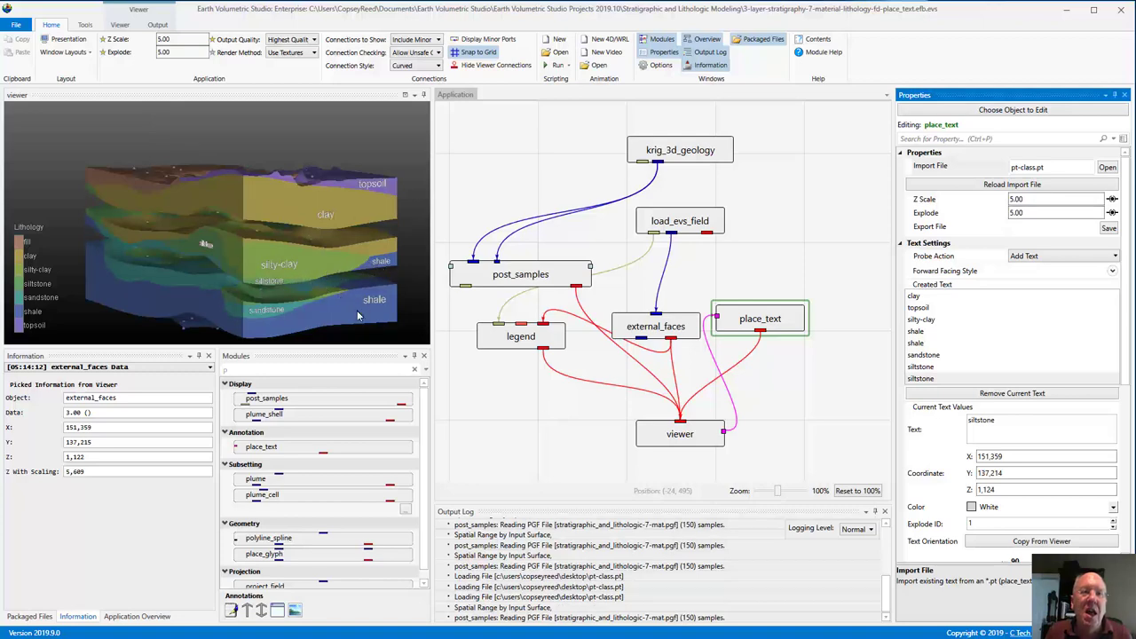
Examine the label positions on the exploded layers from several sides and from above
mouse_move(282, 287)
left_mouse_down()
mouse_move(265, 276)
mouse_move(274, 278)
left_mouse_up()
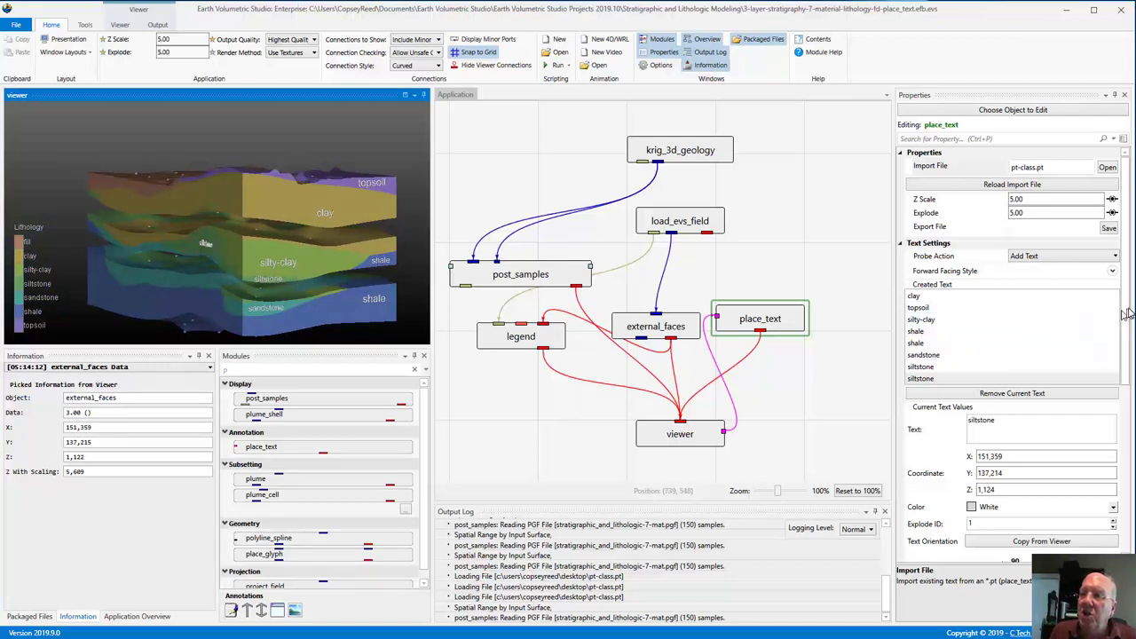
scroll(1129, 315, "down", 3)
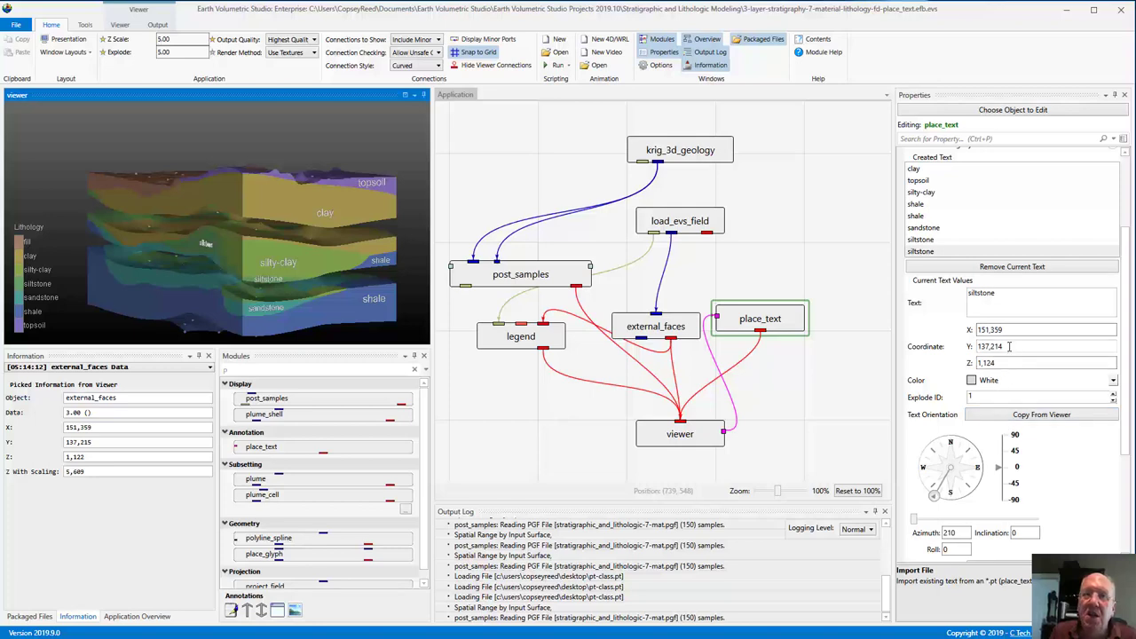
left_click_drag(299, 228, 398, 305)
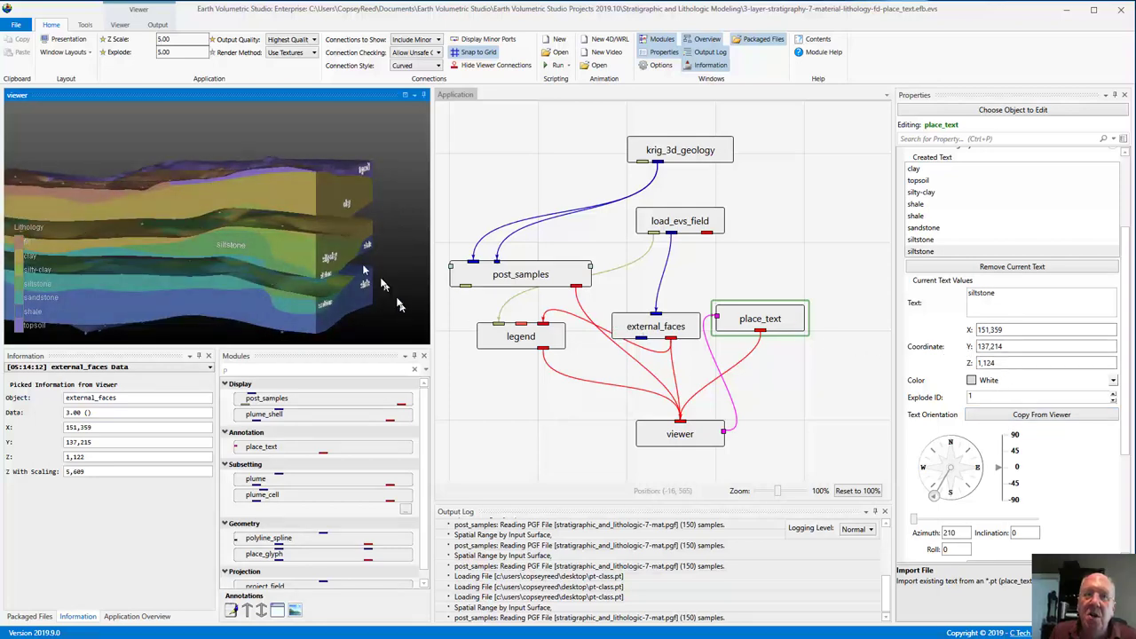
left_click_drag(353, 232, 260, 230)
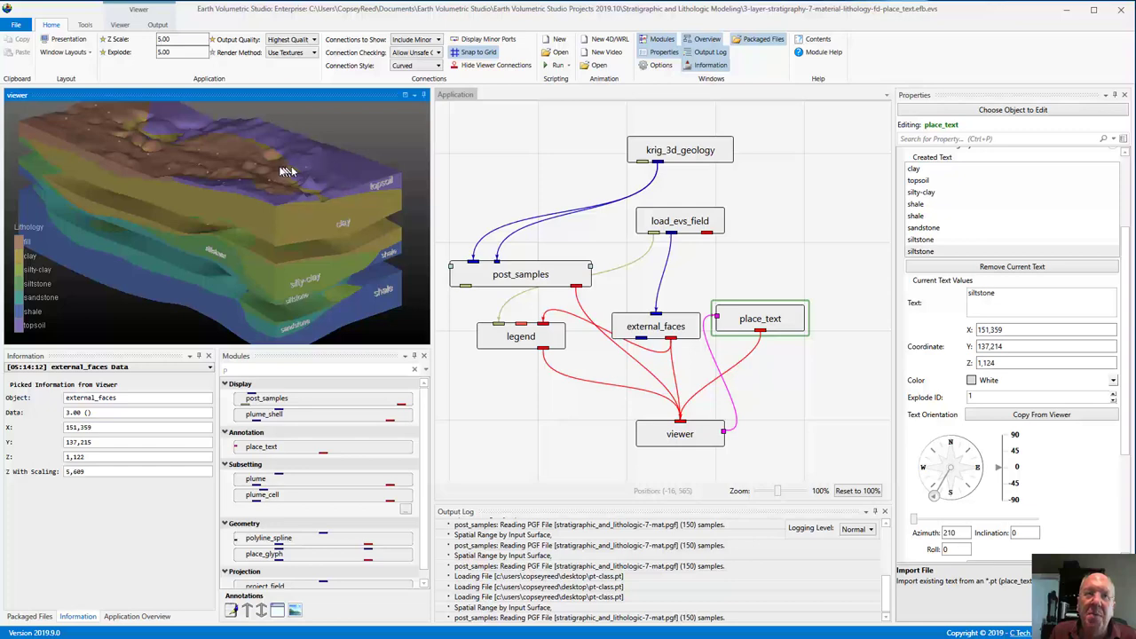
left_click_drag(195, 160, 279, 267)
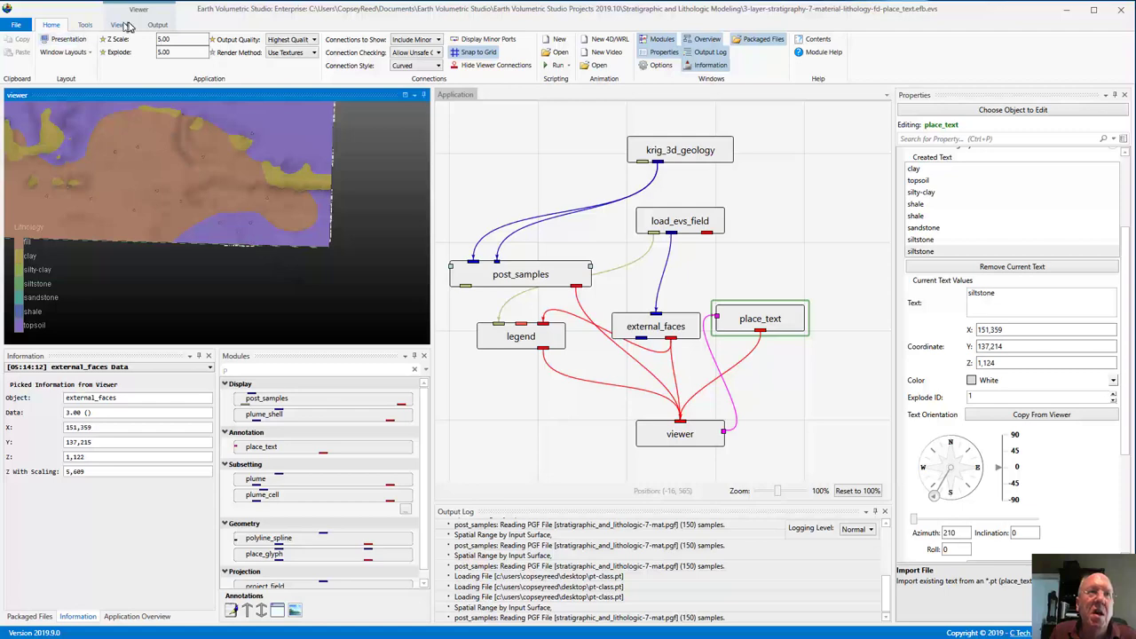
Add a new text label on the purple topsoil surface behind the fill and copy its text orientation from the current viewer angle
left_click(119, 25)
left_click(116, 39)
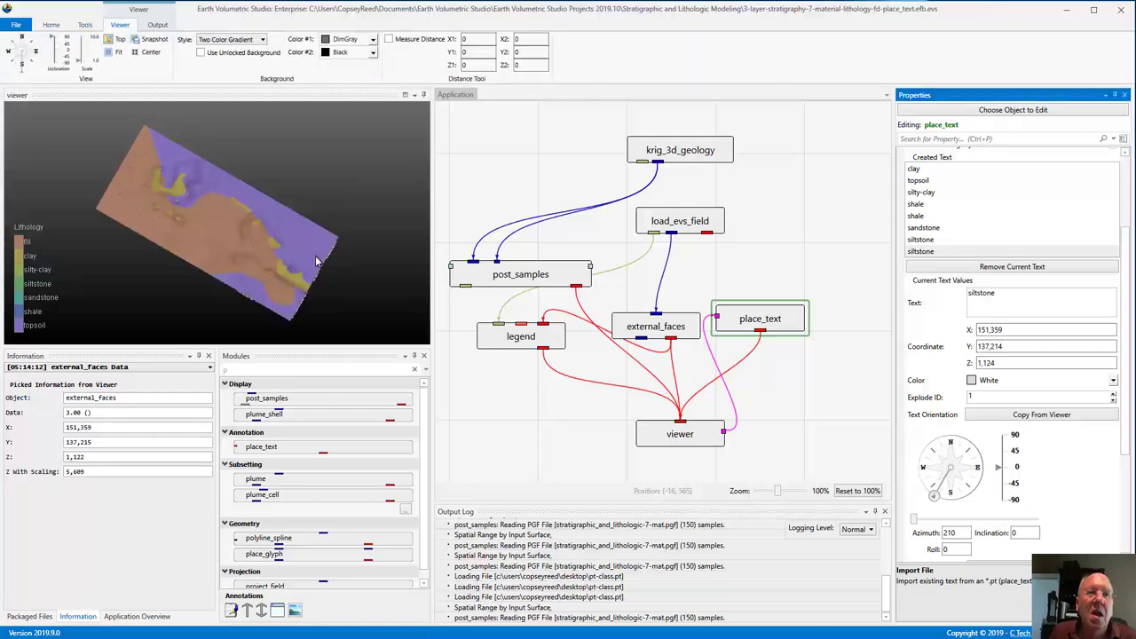
scroll(313, 260, "up", 3)
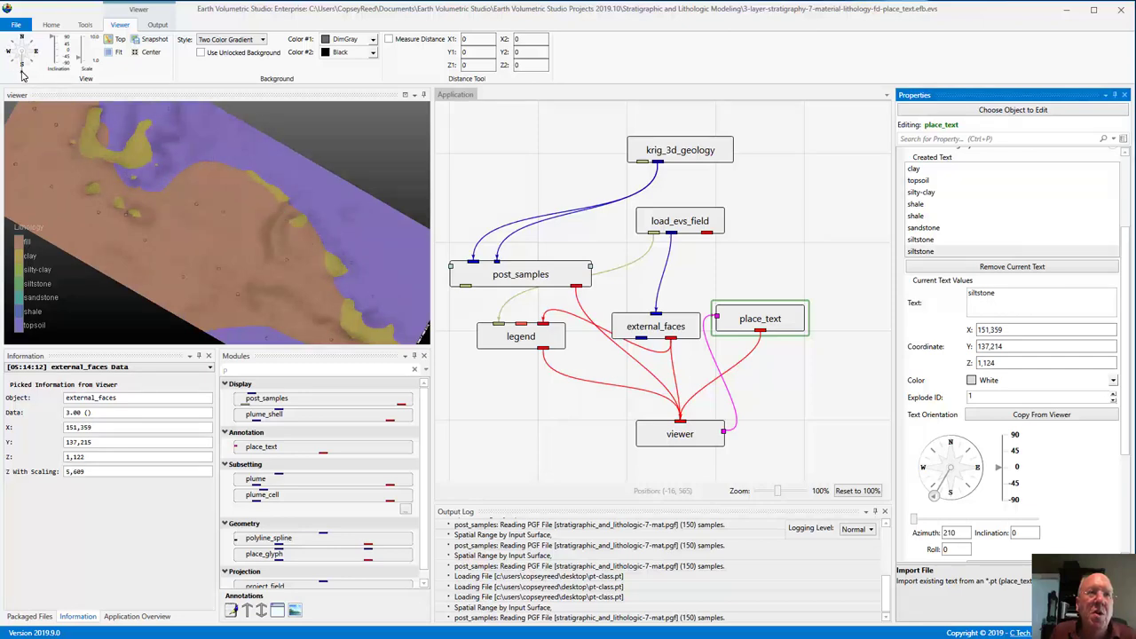
left_click_drag(22, 76, 11, 80)
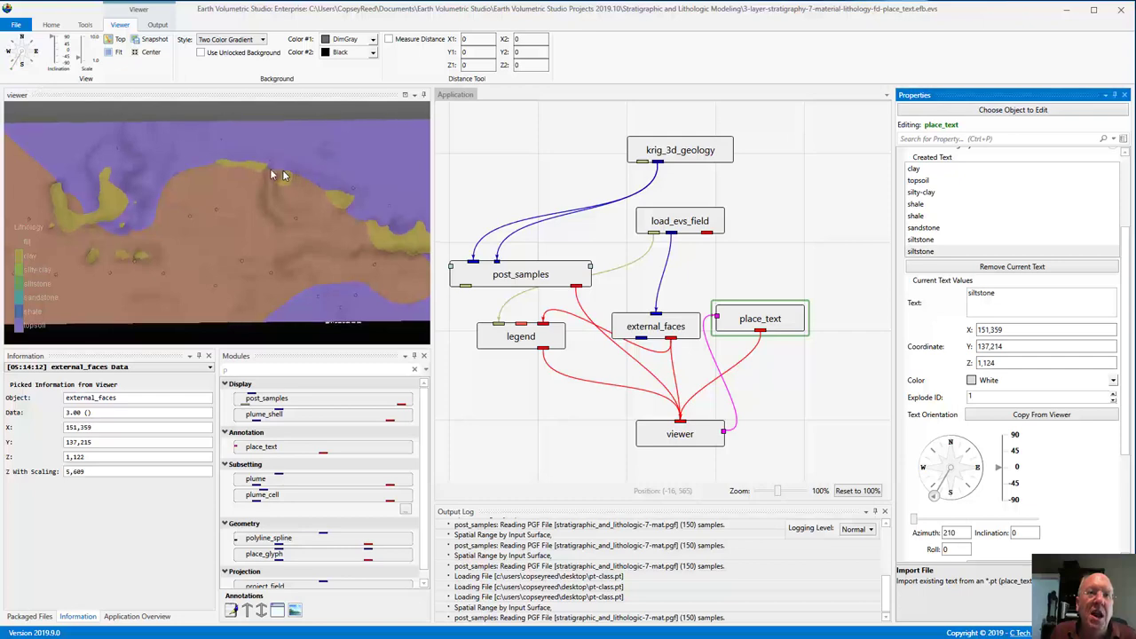
left_click_drag(282, 172, 160, 162)
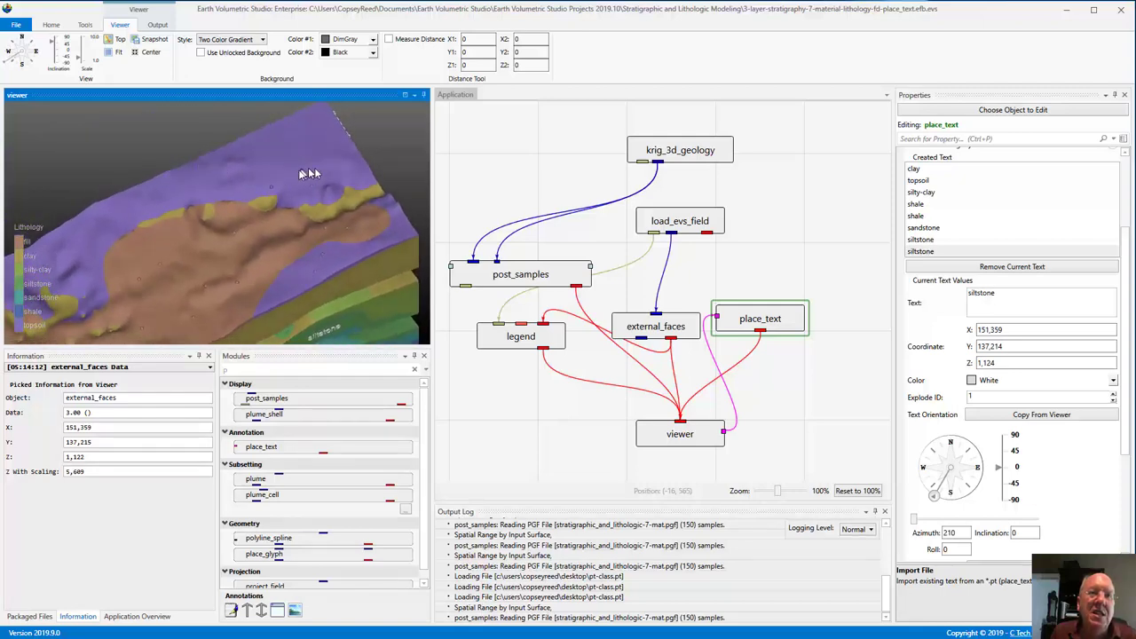
left_click_drag(330, 160, 321, 199)
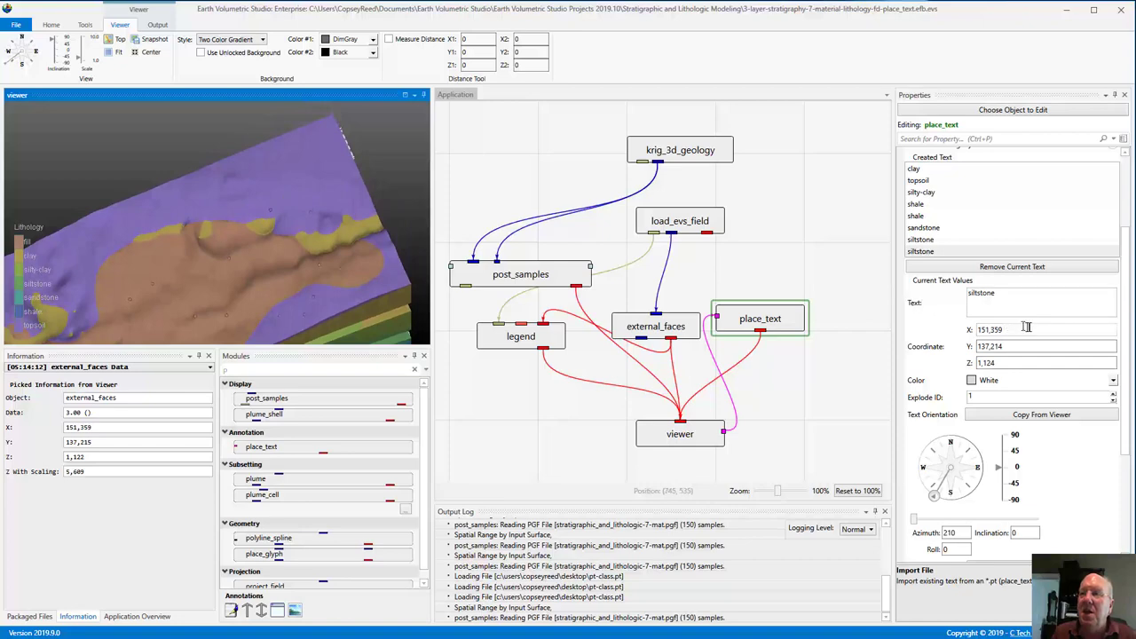
scroll(1043, 266, "up", 3)
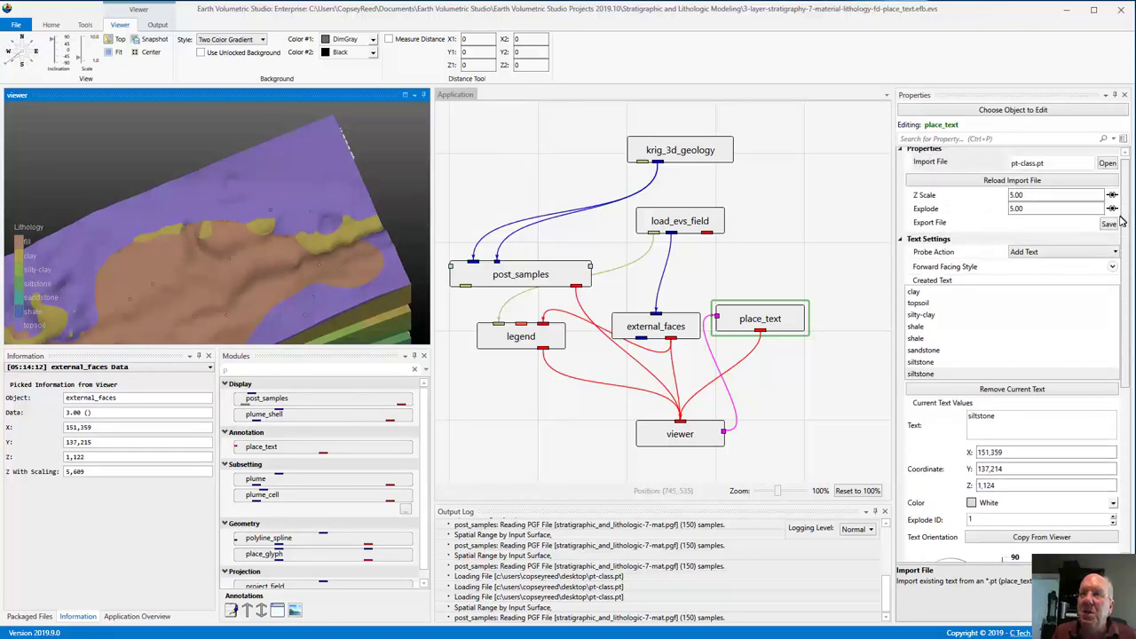
left_click(288, 174, "ctrl")
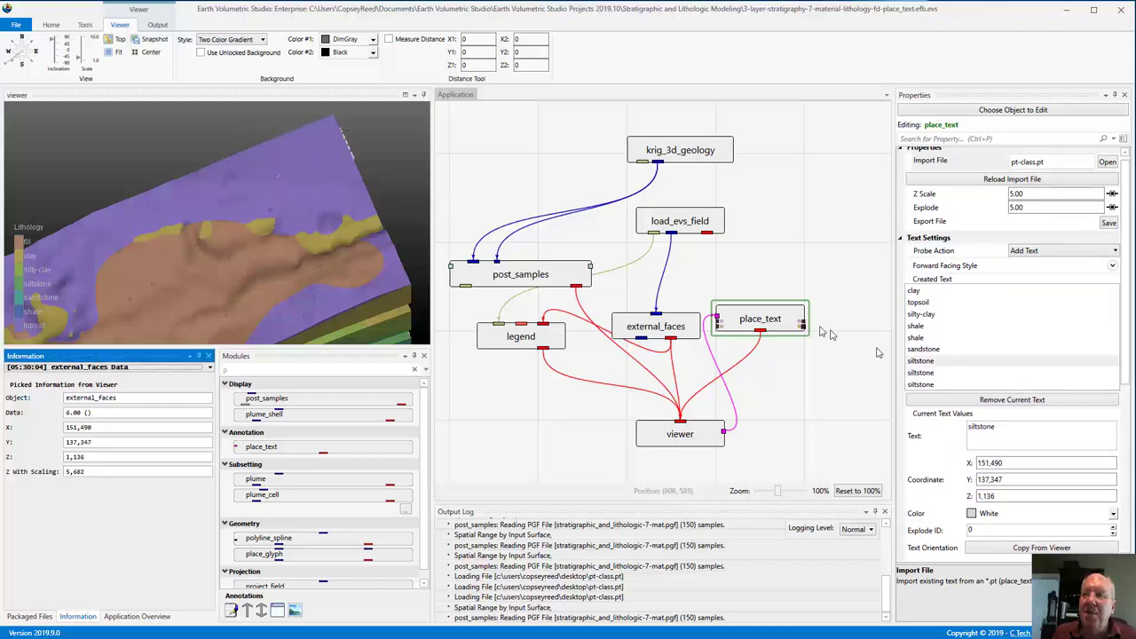
left_click(1035, 548)
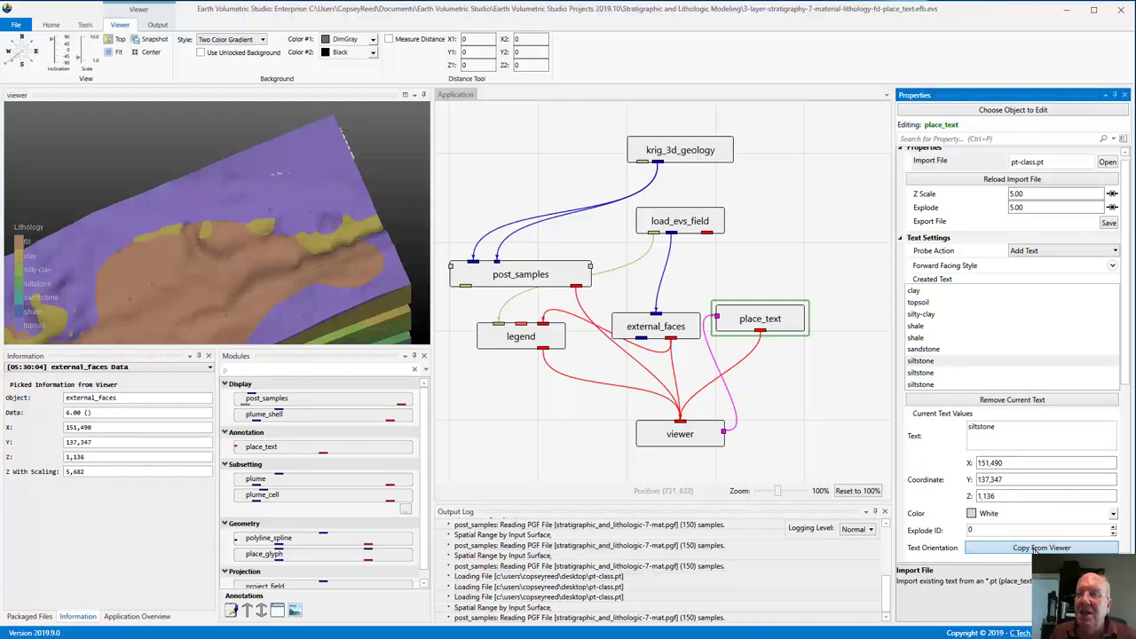
Change the new label's text to topsoil and set its Z coordinate to 1137
left_click(1022, 448)
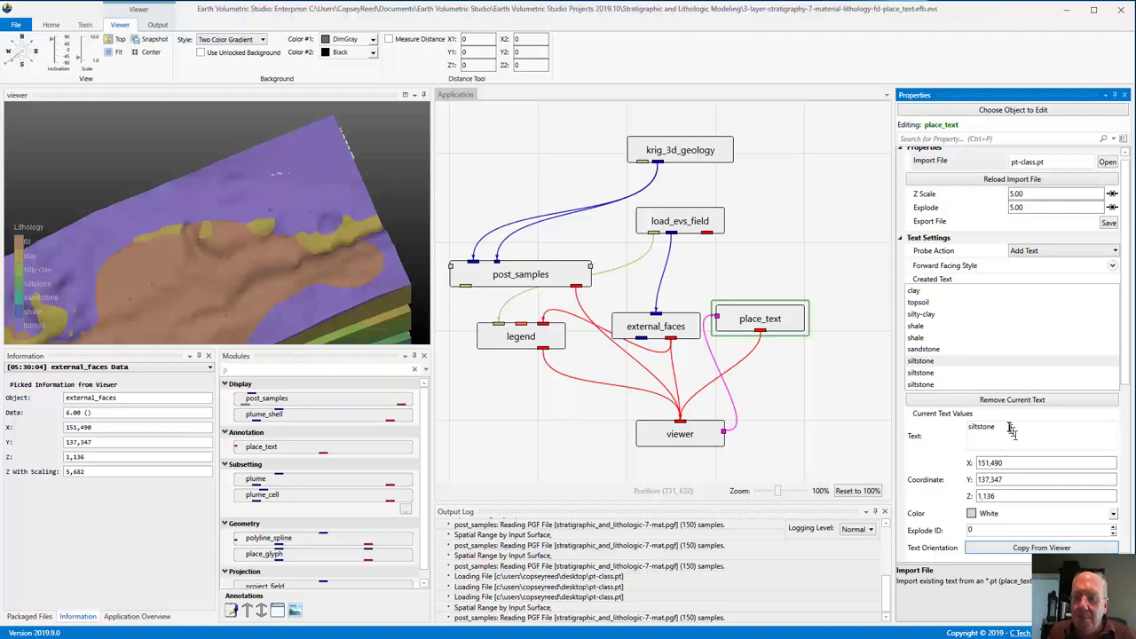
key("ctrl+a")
key("BackSpace")
type("tops")
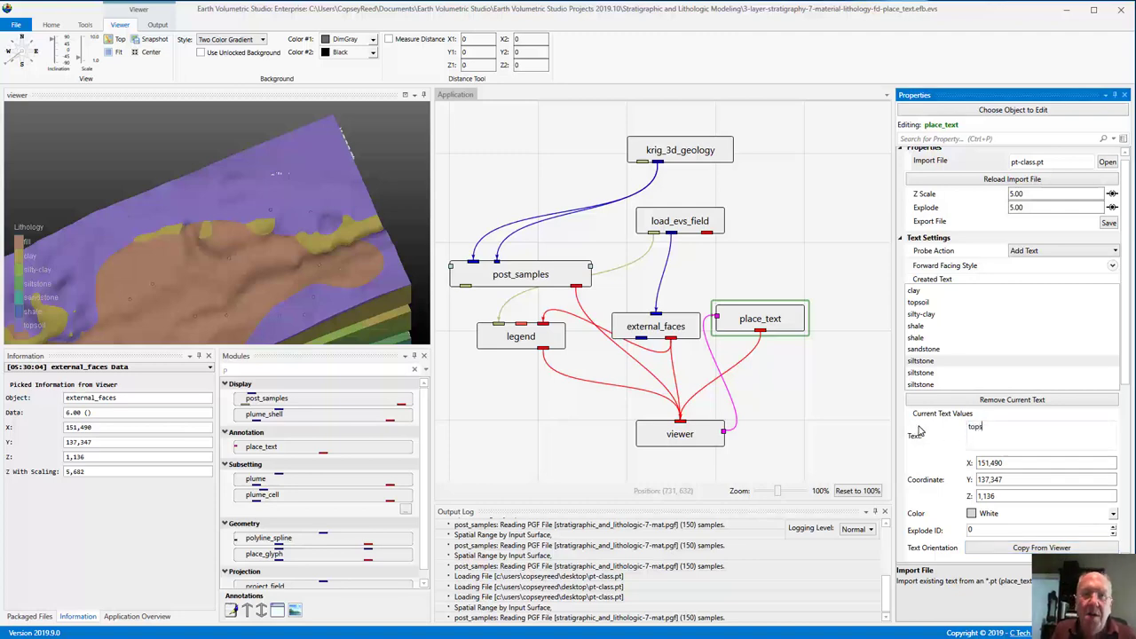
type("oil")
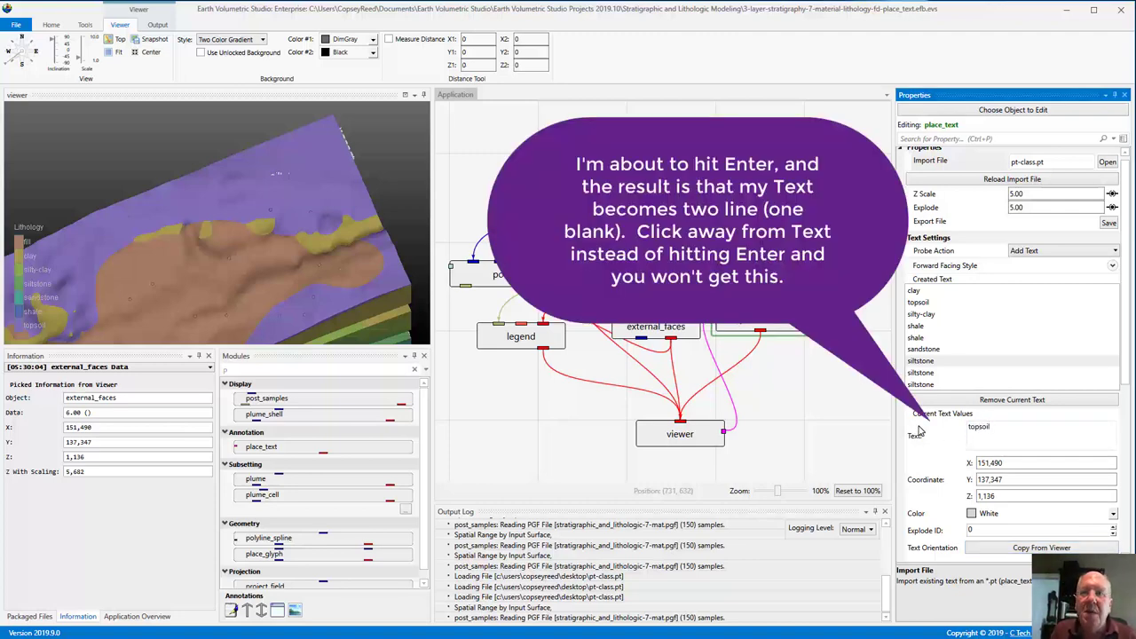
key("Return")
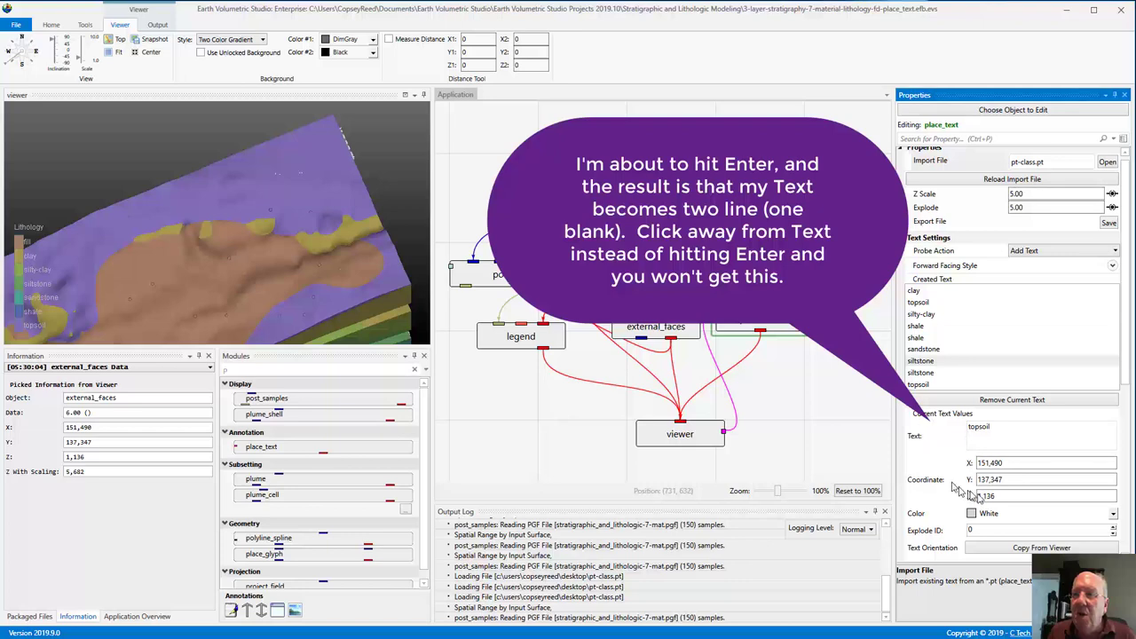
left_click(993, 498)
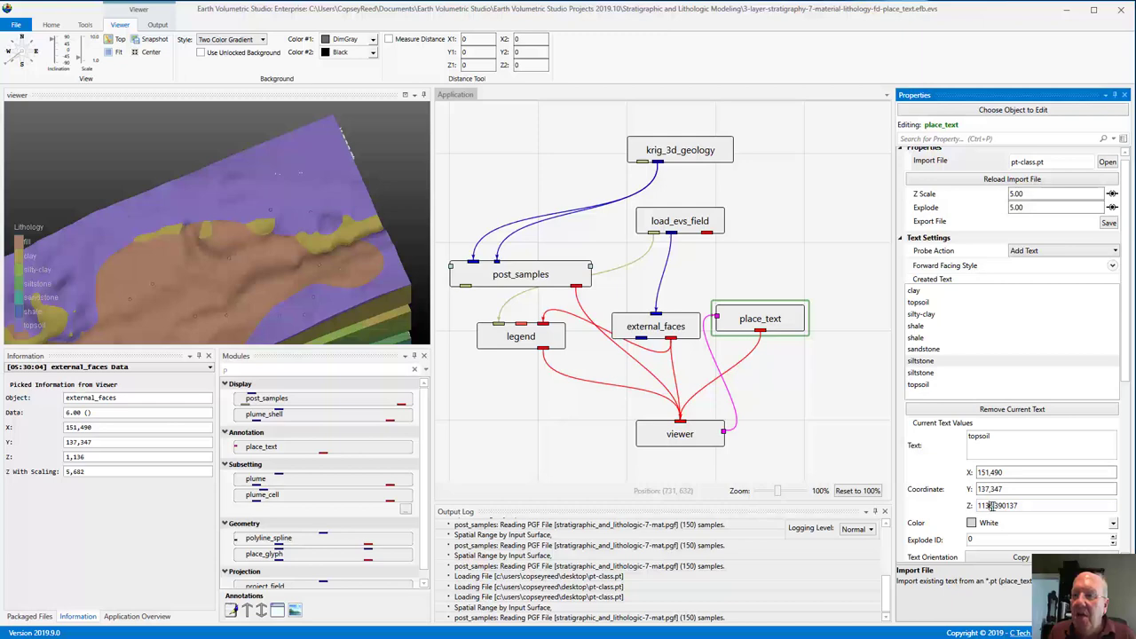
left_click_drag(991, 505, 1087, 520)
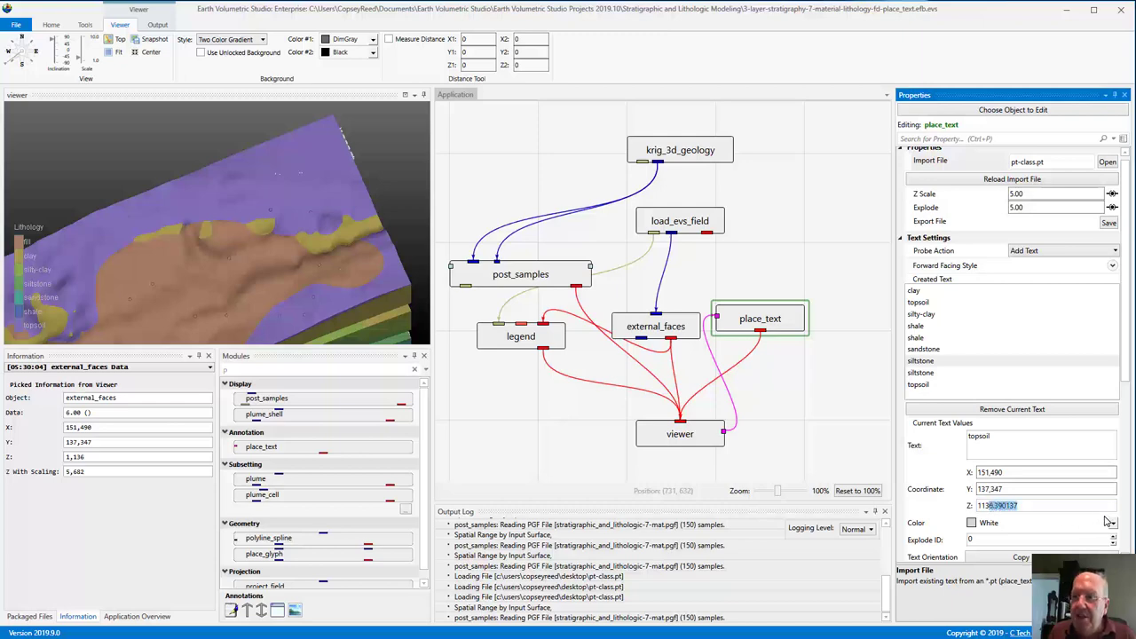
type("7")
key("Return")
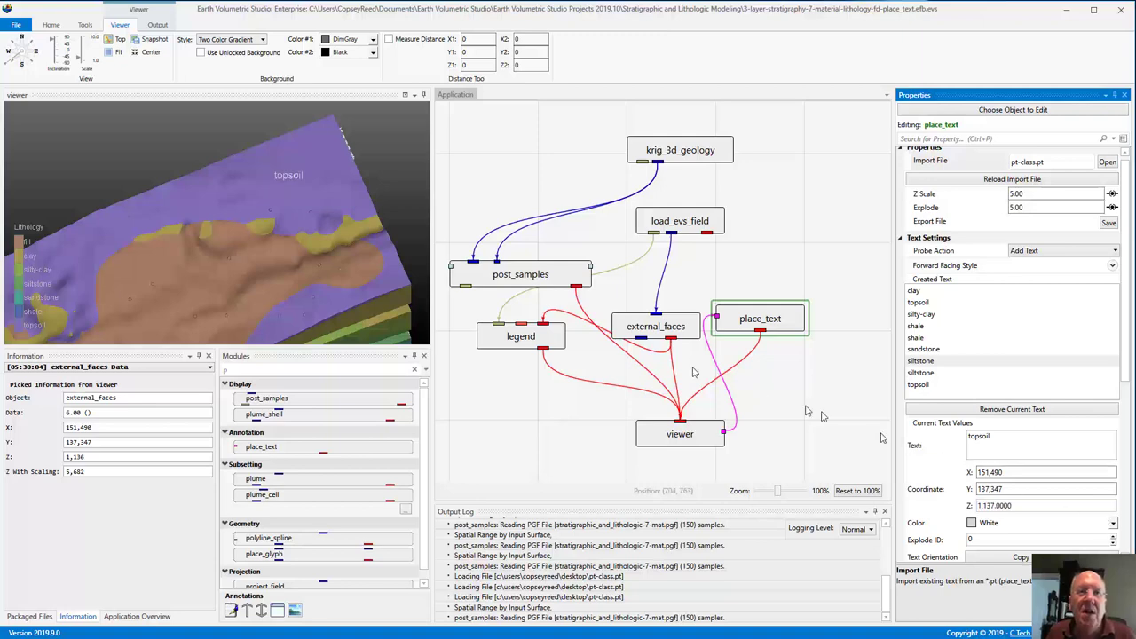
Viewing the model side-on, adjust the new topsoil label's inclination to about 85.1 so it lies closer to the surface
left_click_drag(357, 273, 123, 145)
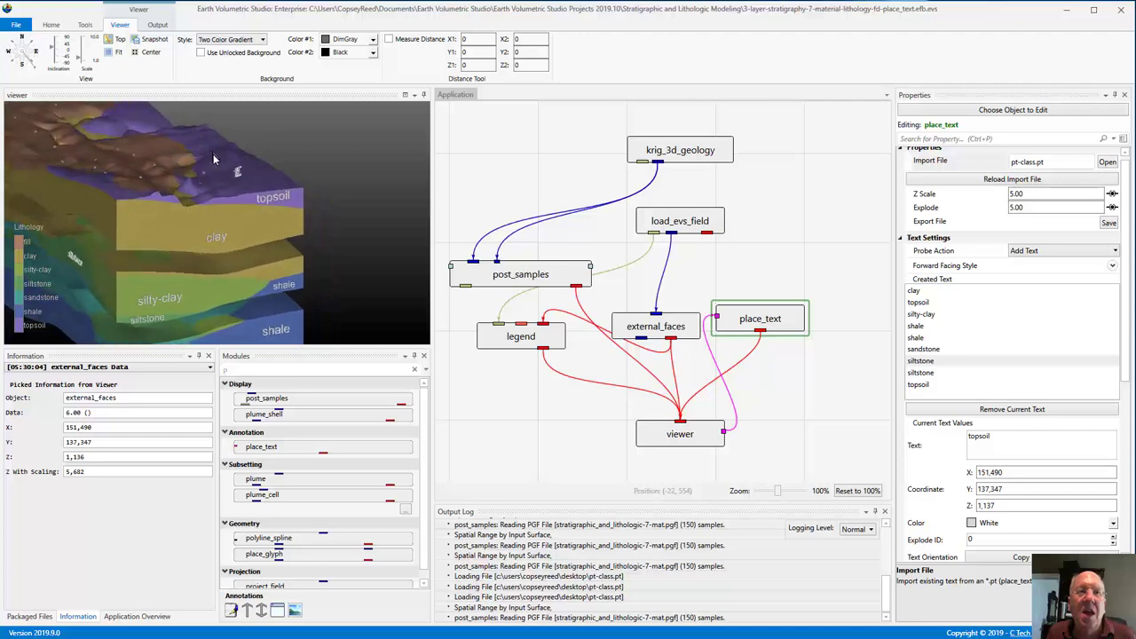
left_click_drag(213, 153, 240, 200)
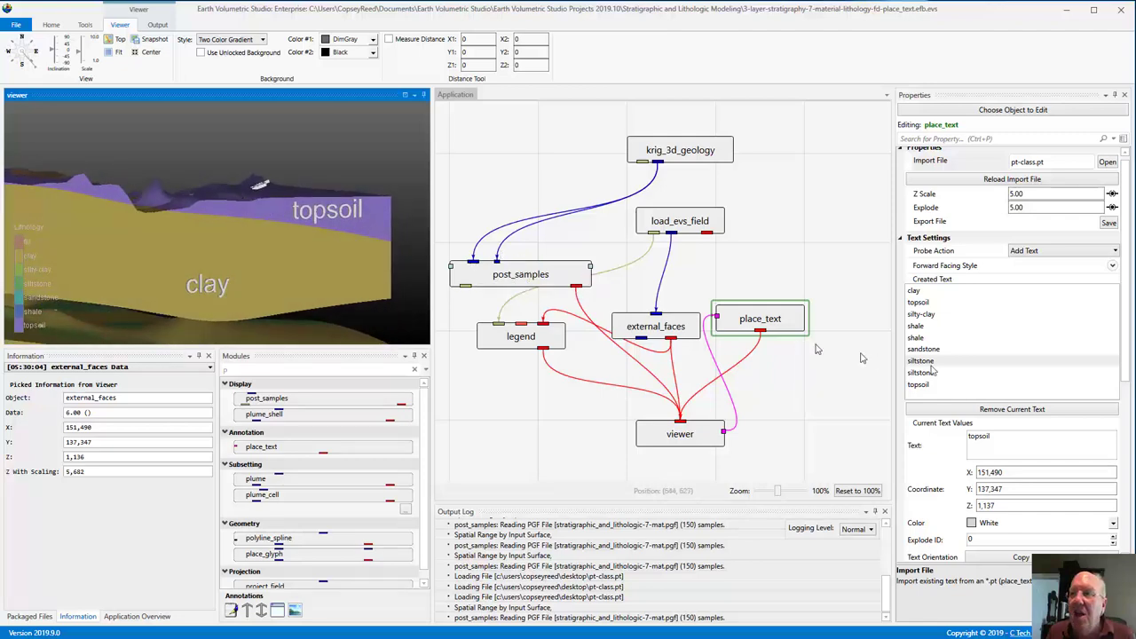
left_click_drag(1129, 362, 1129, 460)
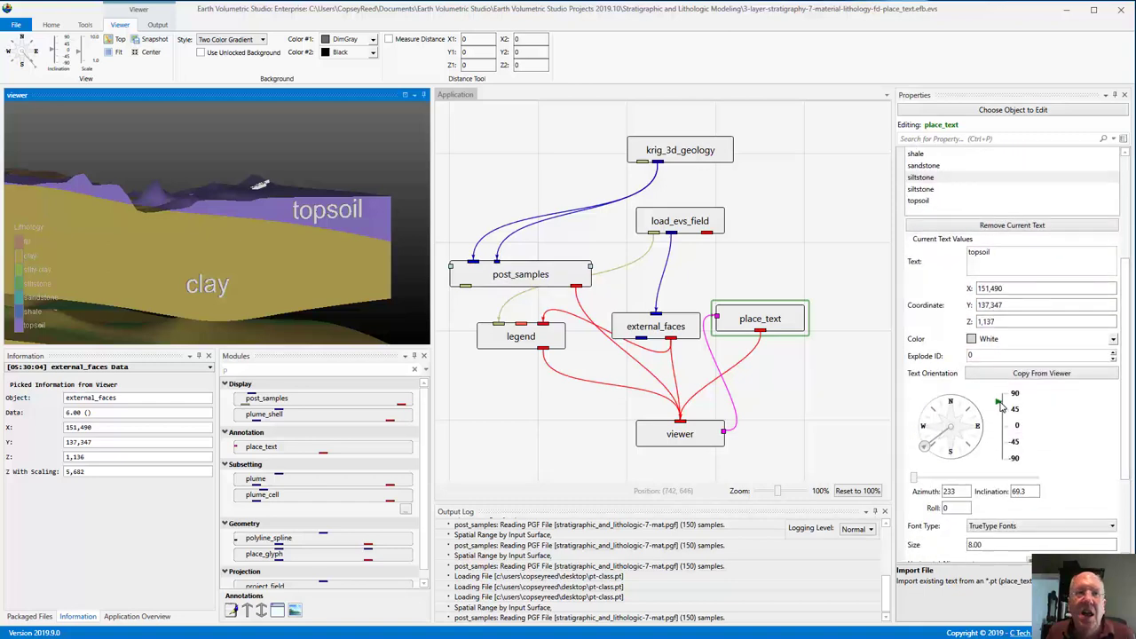
scroll(1002, 405, "up", 3)
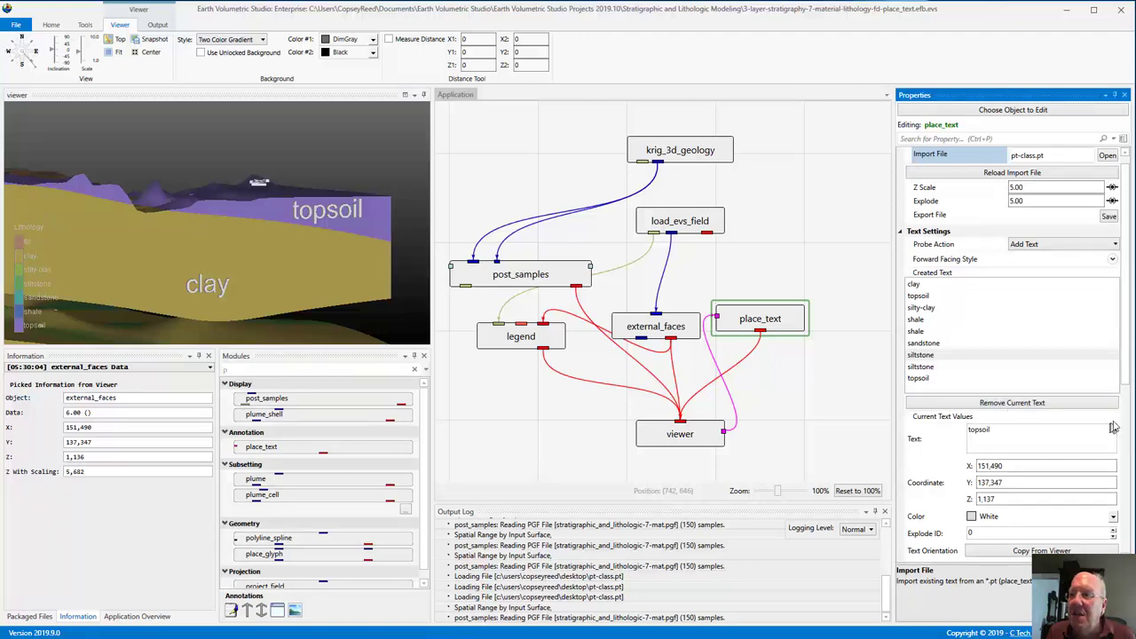
left_click_drag(1124, 391, 1124, 477)
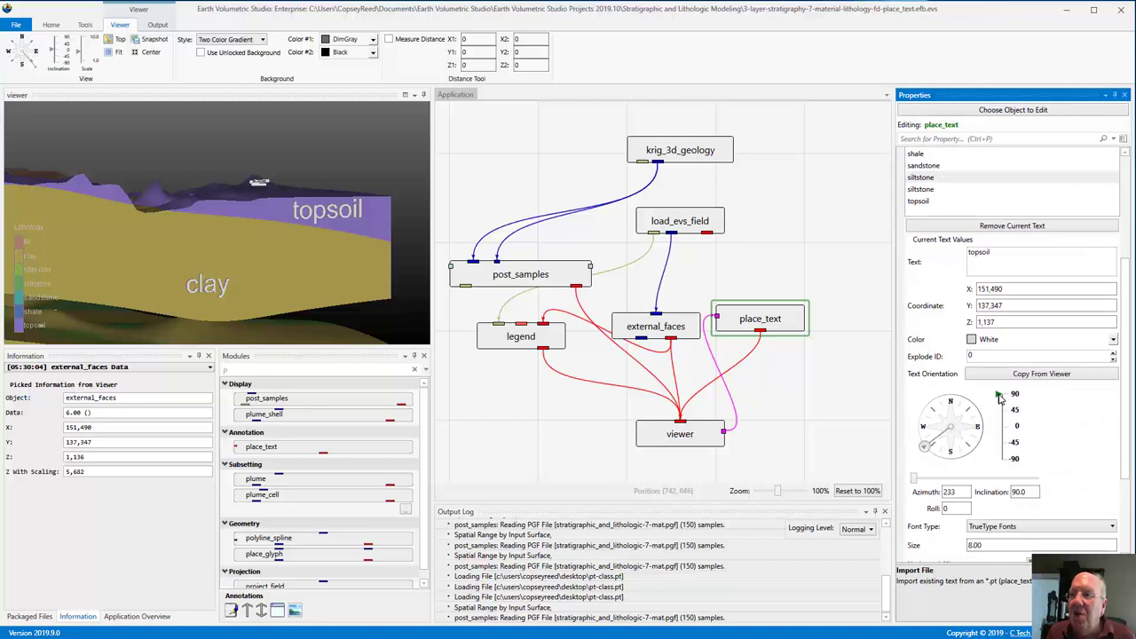
left_click_drag(998, 395, 1000, 404)
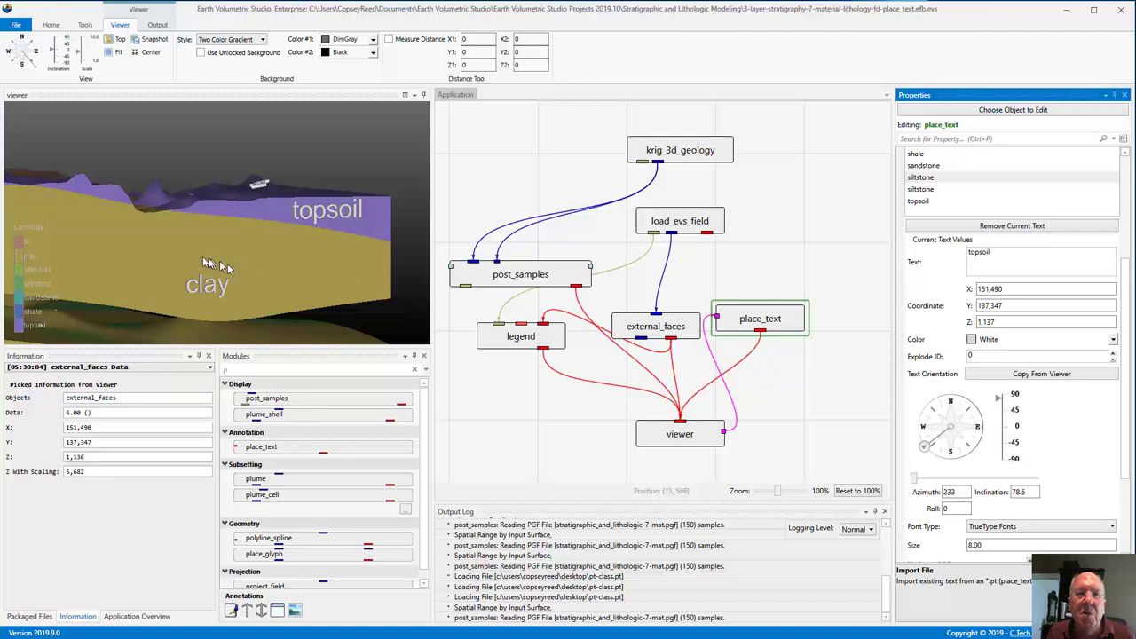
left_click_drag(204, 263, 259, 249)
scroll(254, 250, "up", 3)
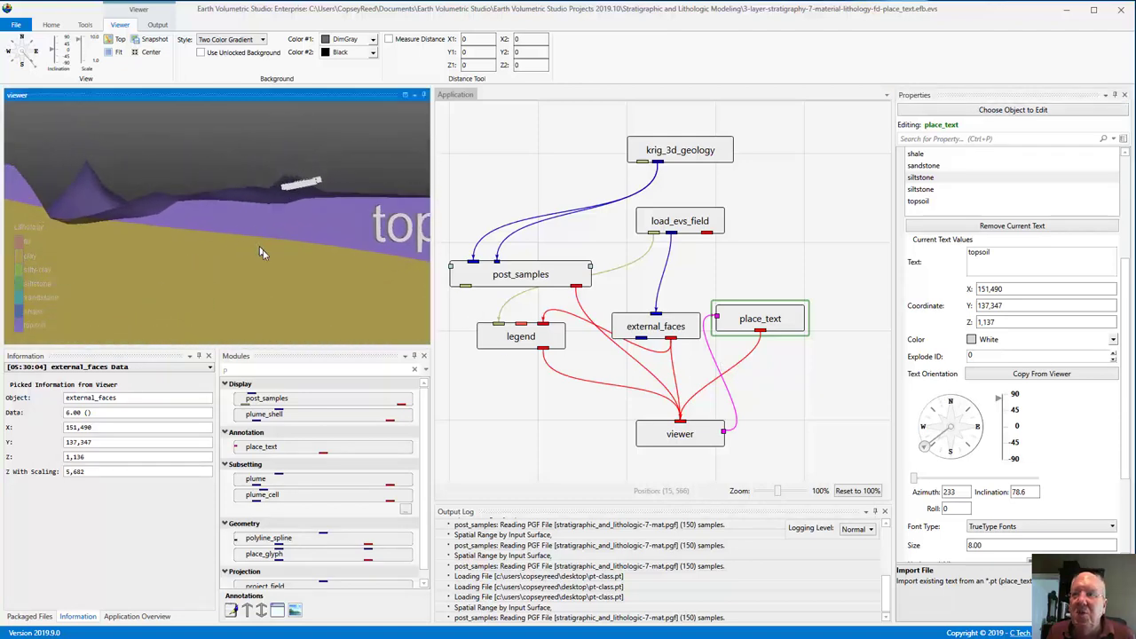
left_click(1000, 401)
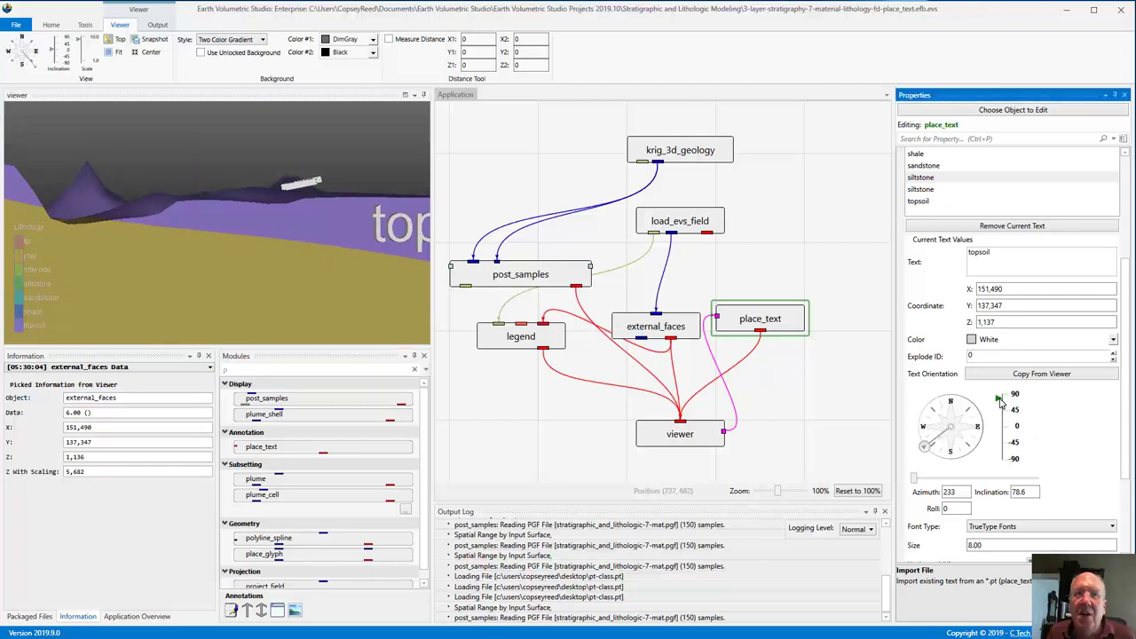
left_click_drag(1000, 401, 1001, 402)
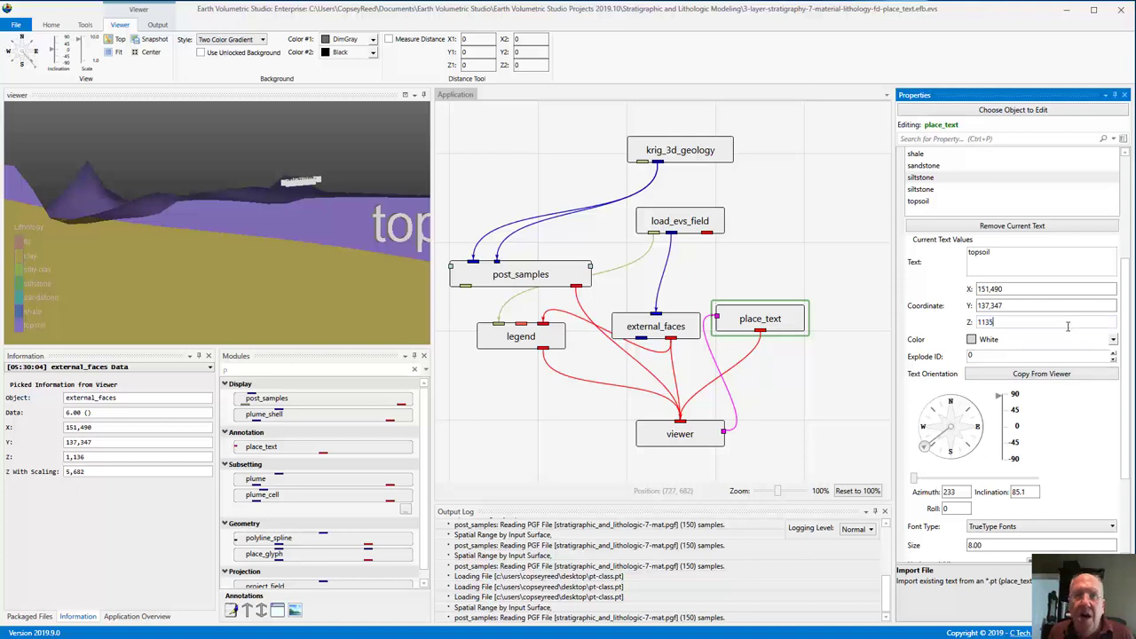
Set the new topsoil label's Z coordinate to 1136.7 and its inclination to 88
key("Return")
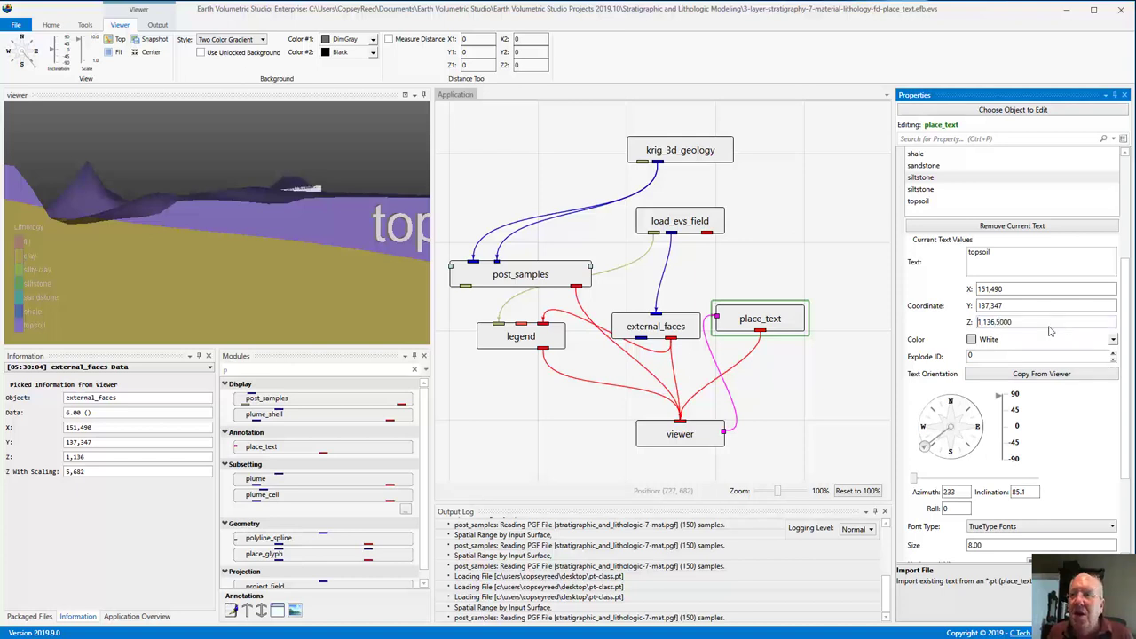
double_click(996, 322)
type("7")
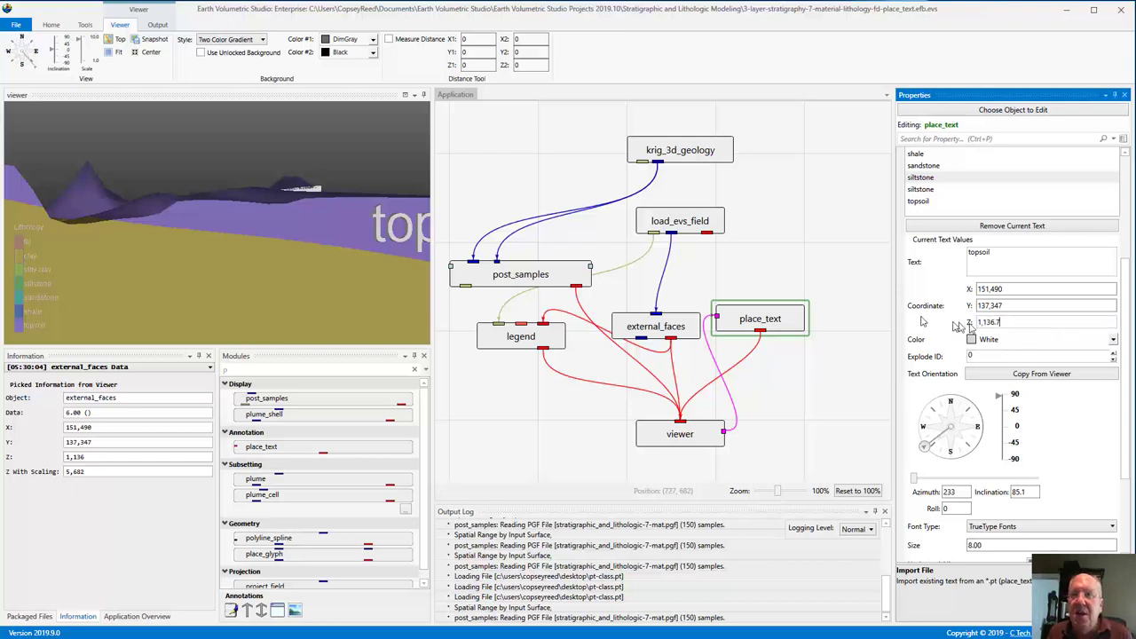
left_click(865, 317)
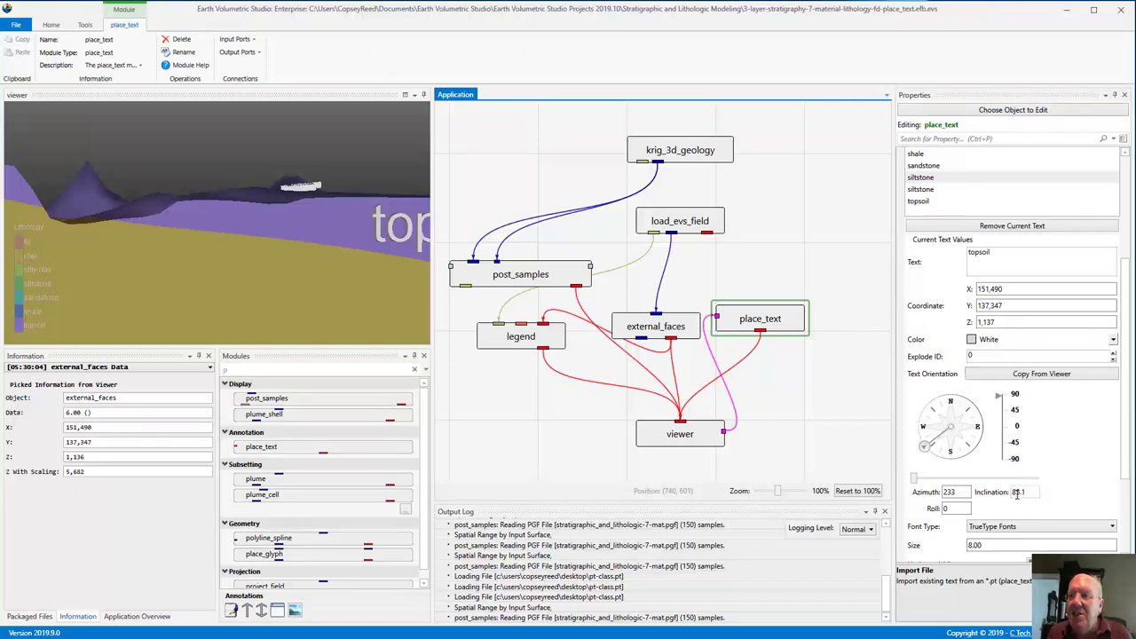
left_click_drag(1017, 494, 1090, 500)
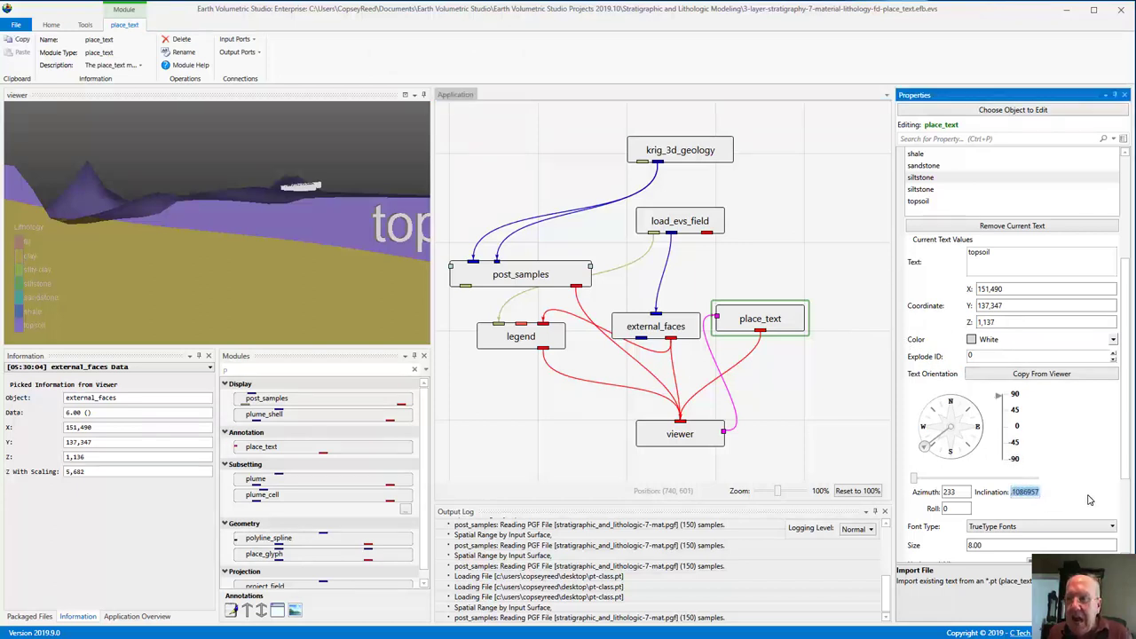
type("88")
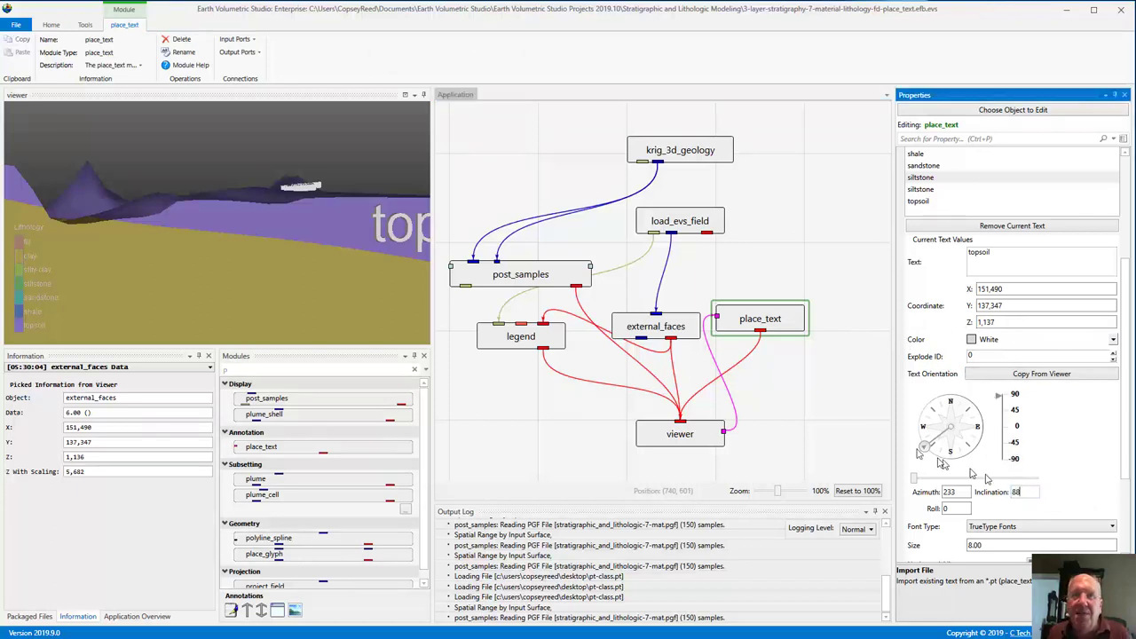
left_click(863, 431)
Examine the topsoil label's placement on the upper surface from above and from the side, and review its text settings
left_click_drag(234, 244, 336, 249)
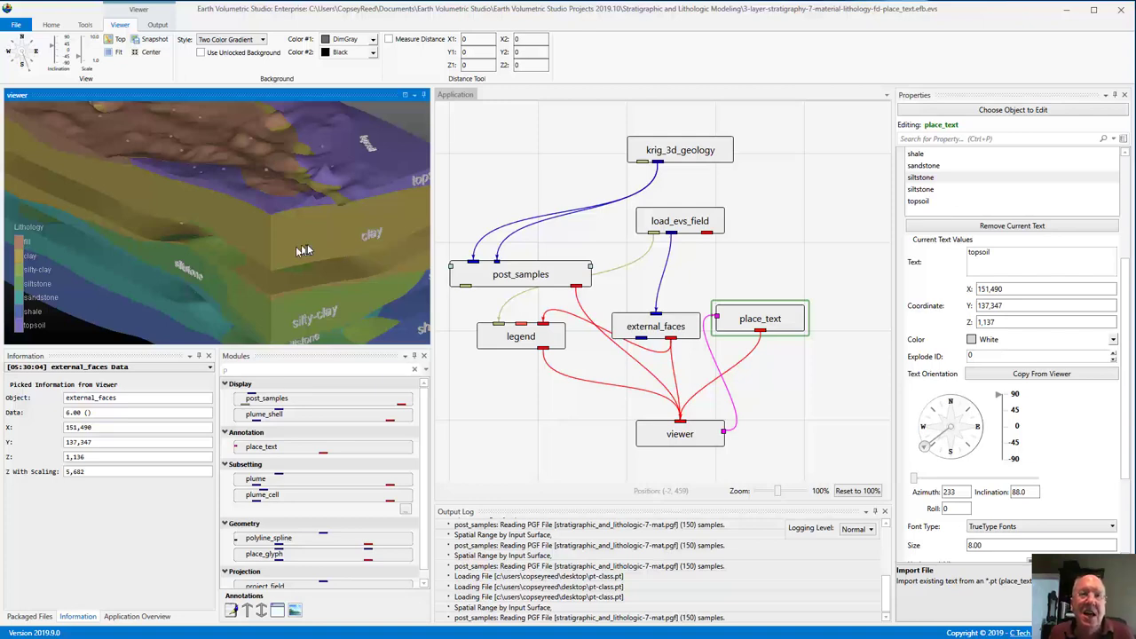
left_click_drag(269, 252, 246, 322)
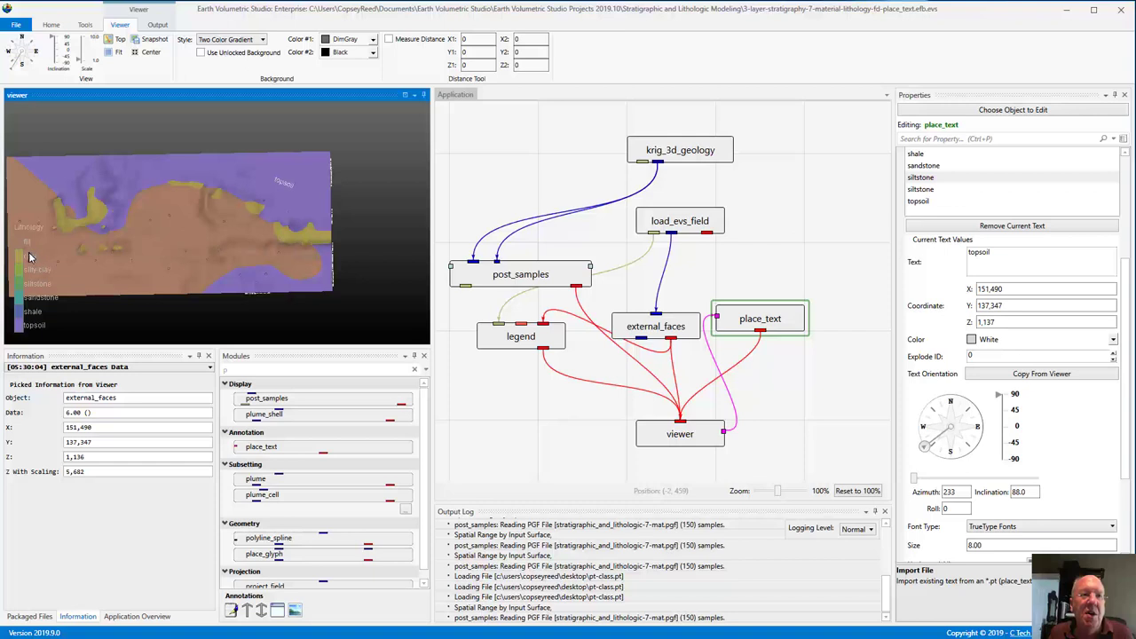
middle_click_drag(106, 254, 153, 249)
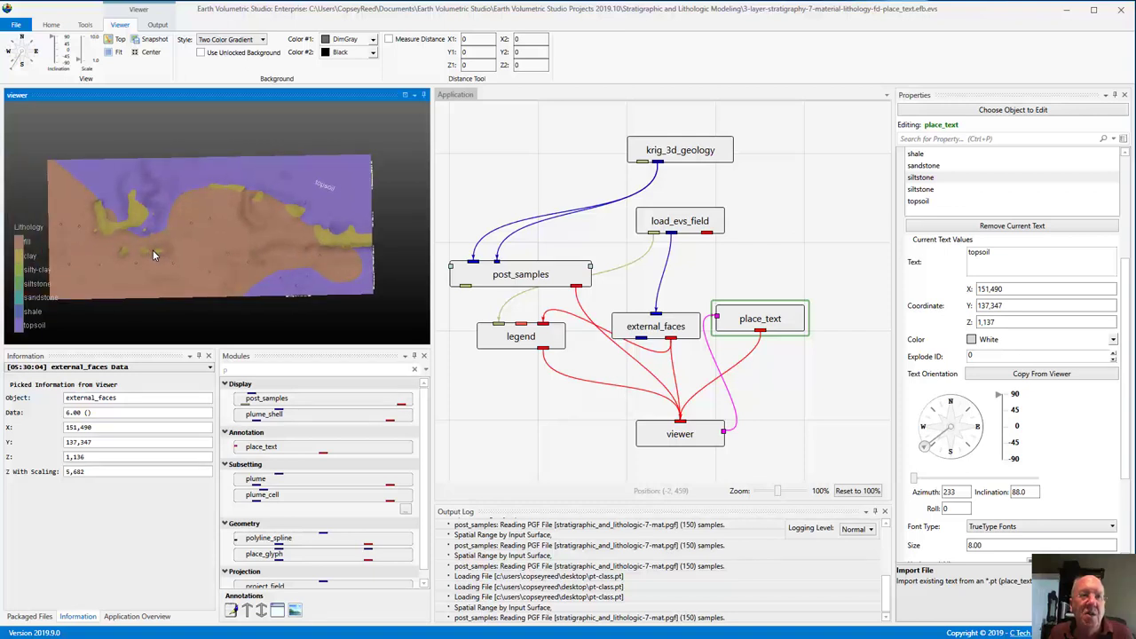
left_click_drag(153, 265, 257, 188)
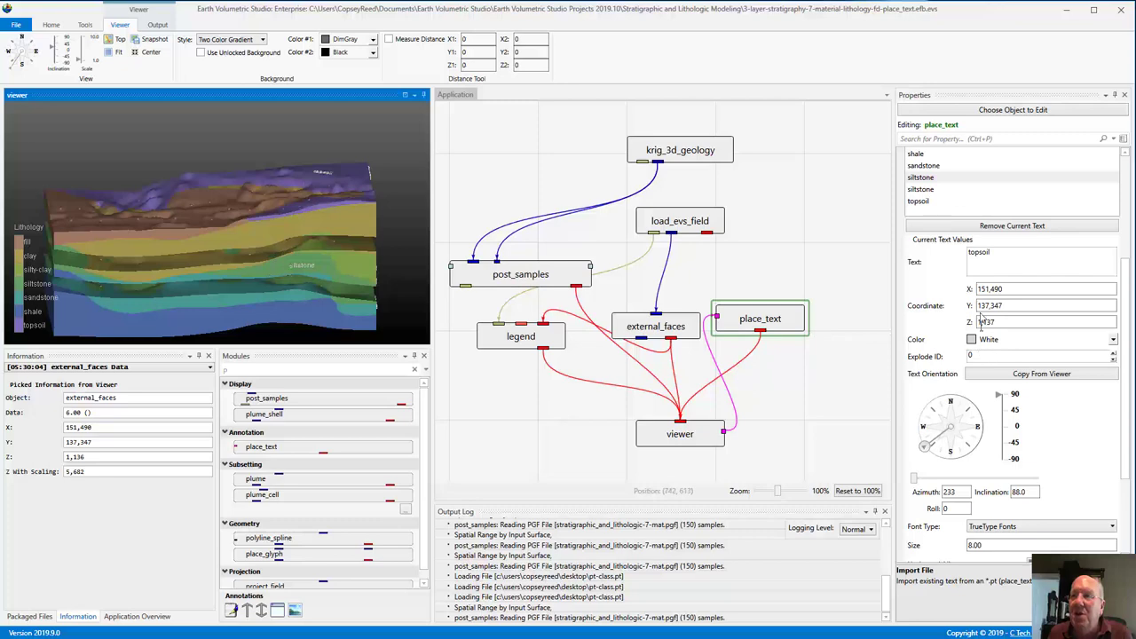
left_click(991, 256)
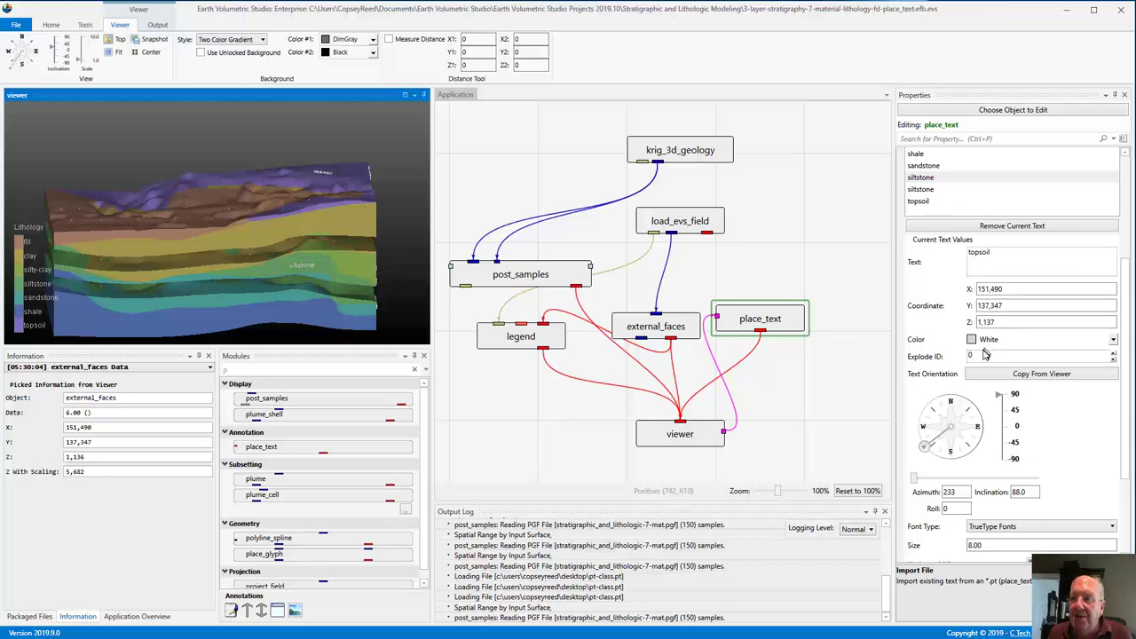